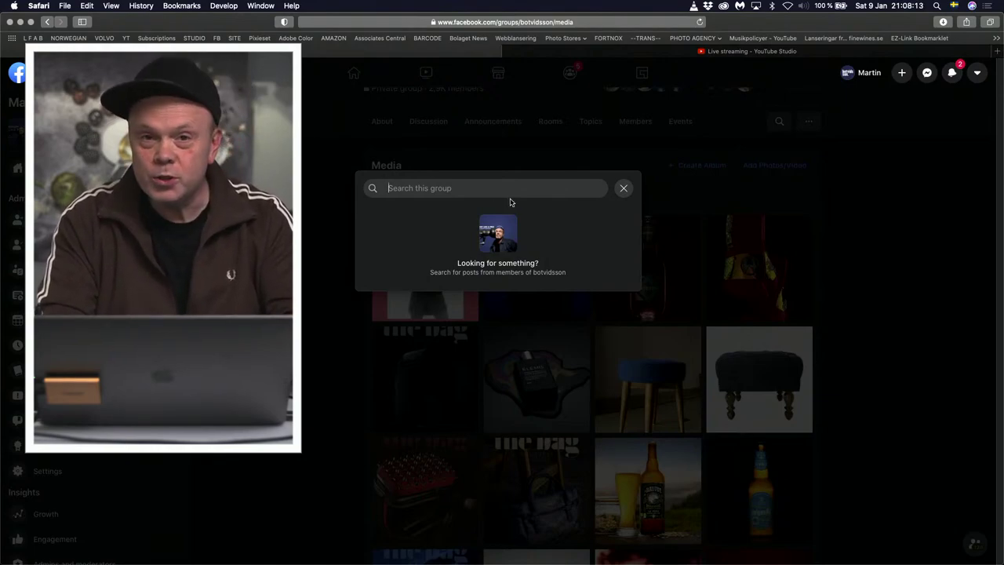
# Step: Search the Facebook group for the member's posts by name
pyautogui.write('Simone')
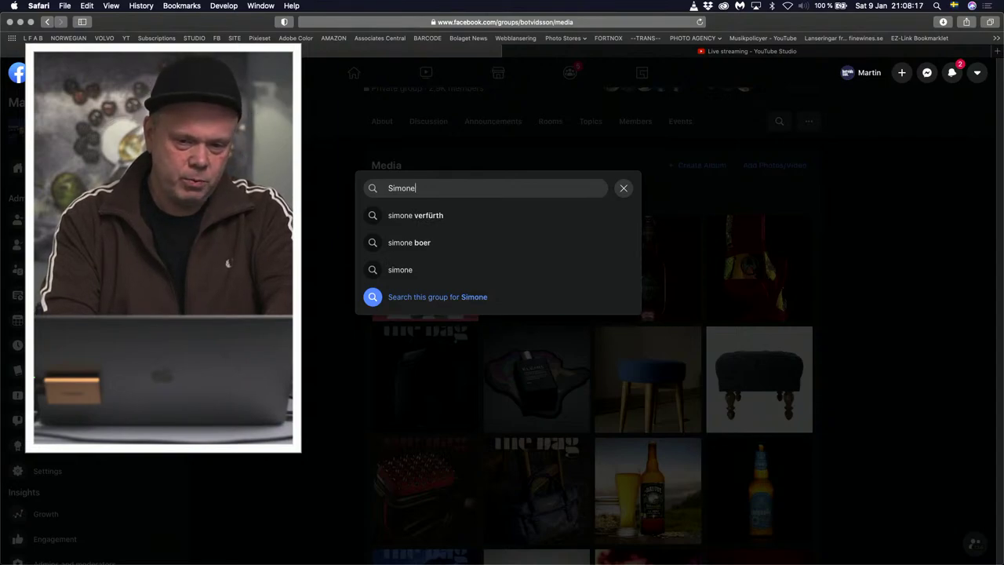
pyautogui.press('Down')
pyautogui.press('Down')
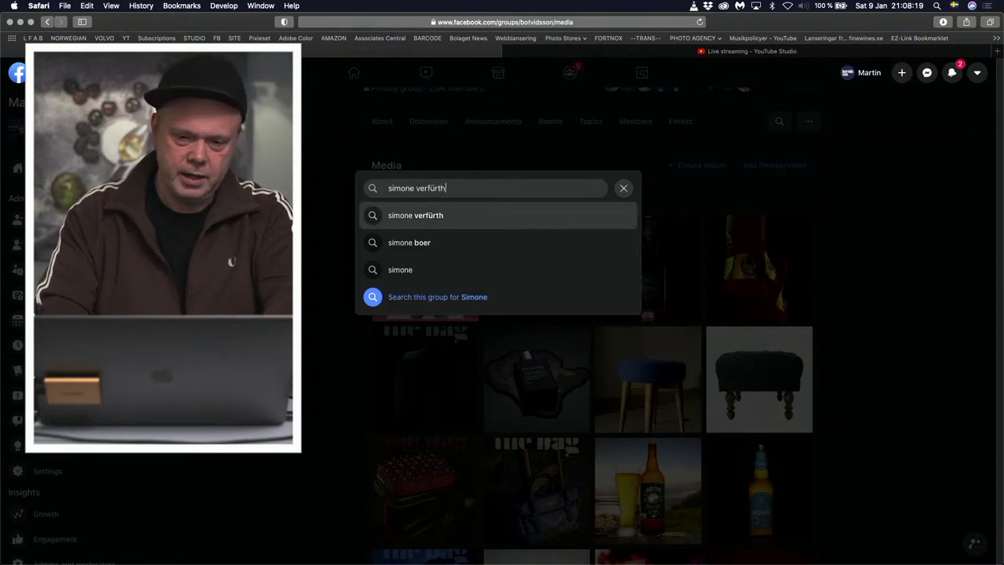
pyautogui.press('Return')
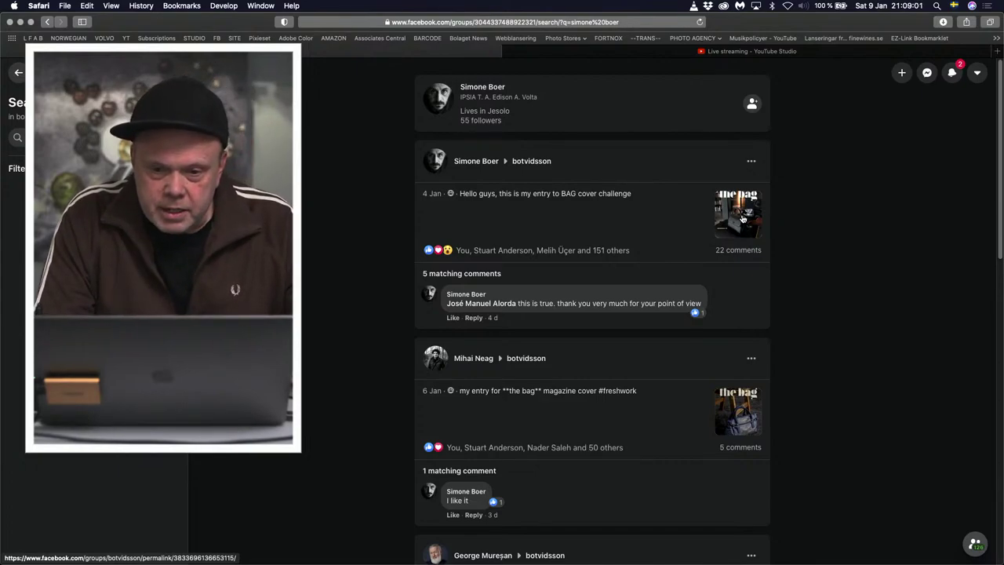
# Step: Open the member's 'the bag' cover post and photo, then switch to Photoshop
pyautogui.click(742, 218)
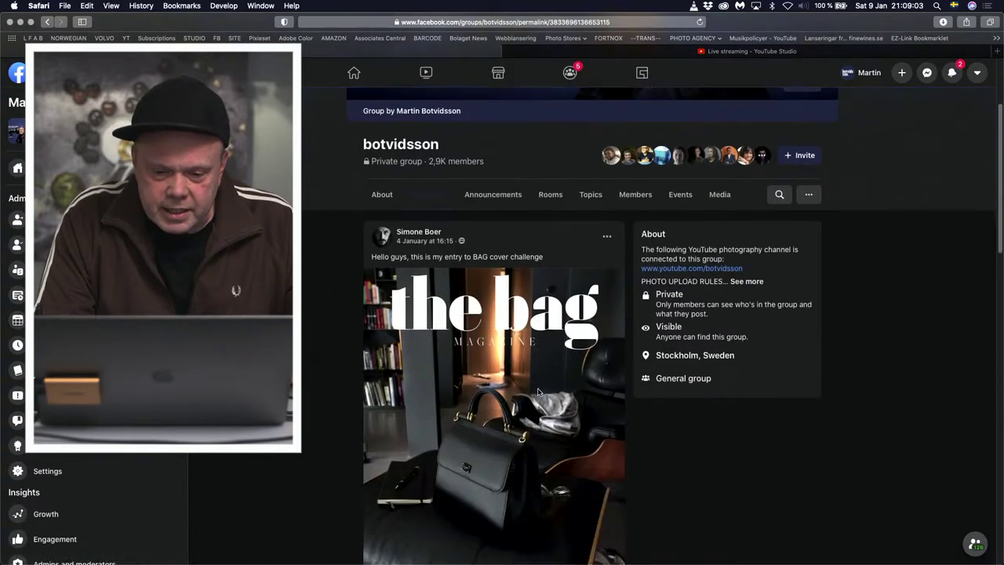
pyautogui.scroll(-3, 538, 392)
pyautogui.click(520, 337)
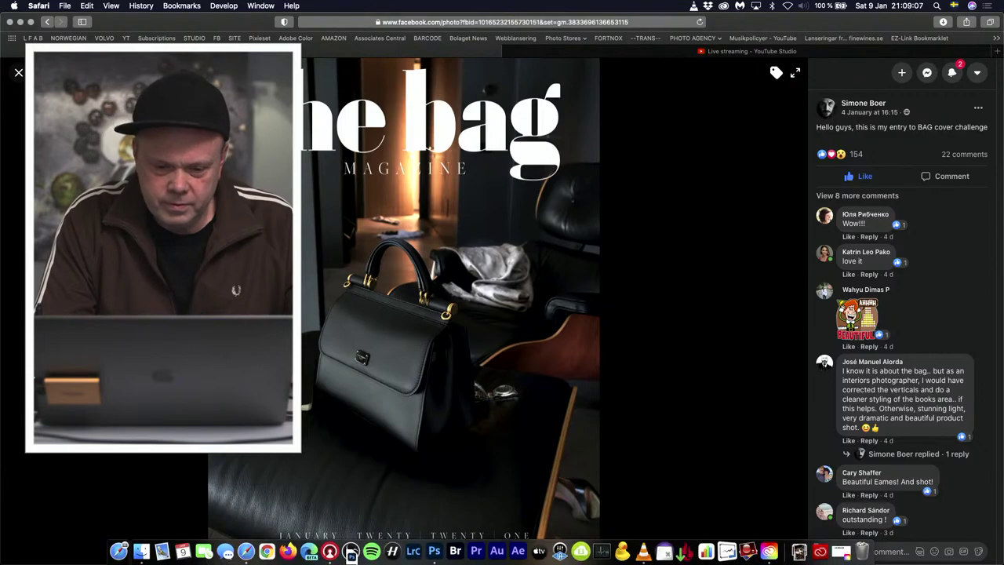
pyautogui.click(431, 553)
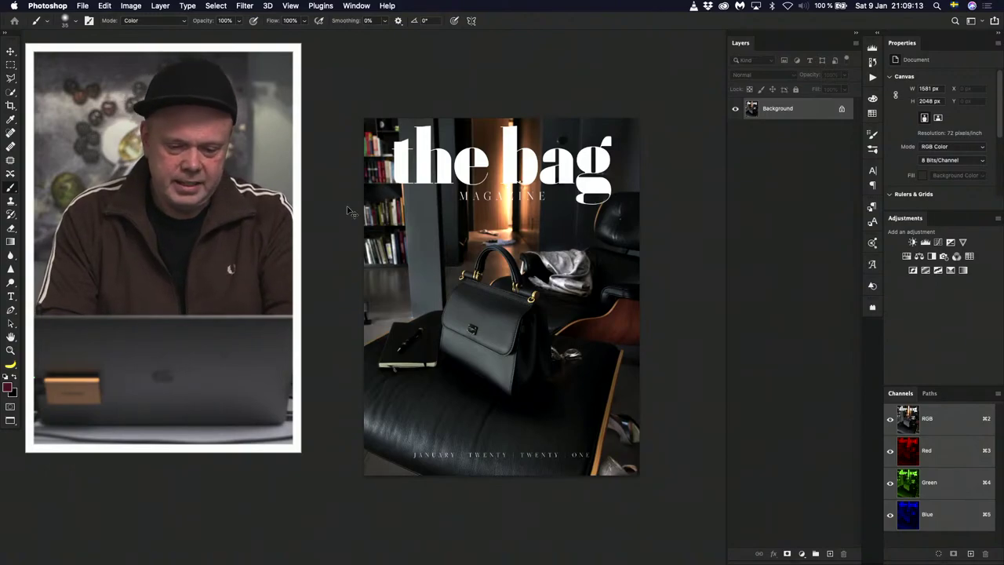
pyautogui.press('super+equal')
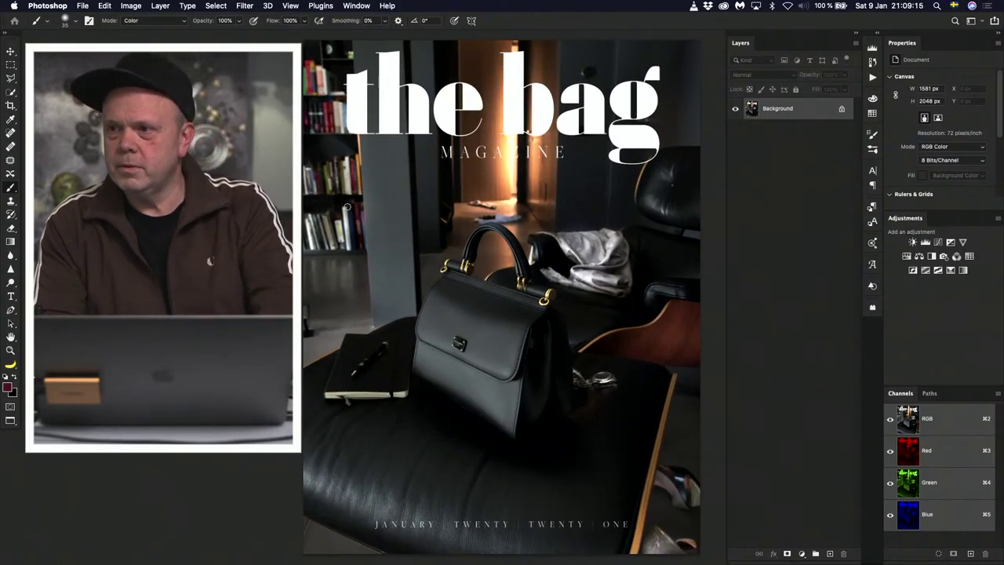
pyautogui.press('f')
pyautogui.press('f')
pyautogui.press('f')
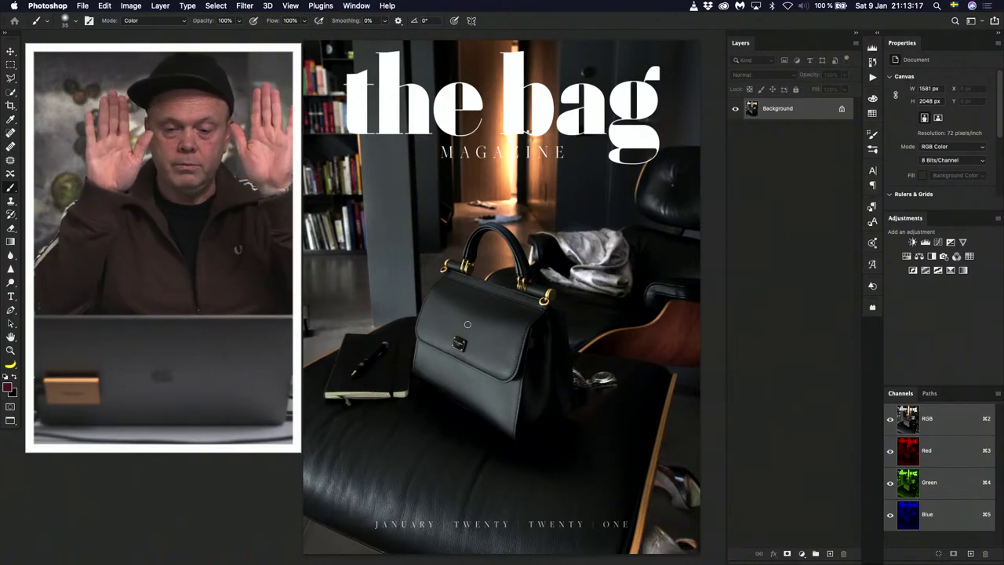
# Step: Duplicate the Background into Layer 1 and scale the copy to about 117%
pyautogui.press('super+minus')
pyautogui.press('super+minus')
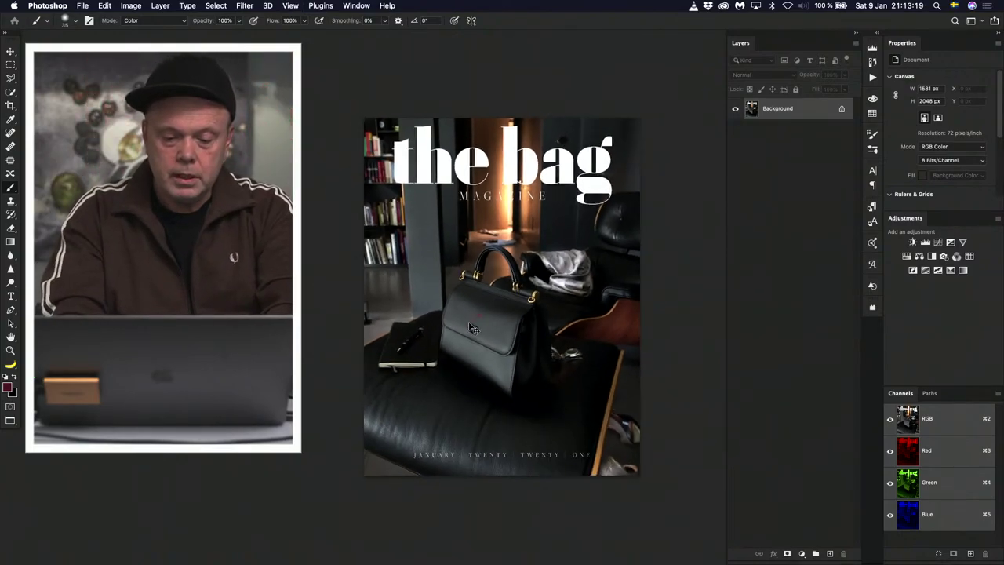
pyautogui.press('super+j')
pyautogui.press('super+t')
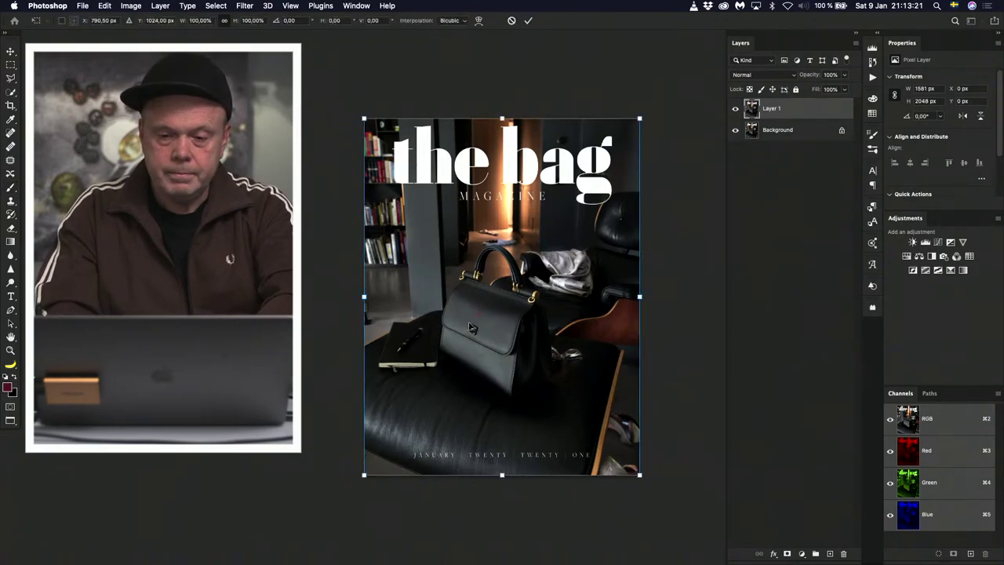
pyautogui.moveTo(640, 116); pyautogui.dragTo(687, 57)
pyautogui.moveTo(633, 184); pyautogui.dragTo(616, 245)
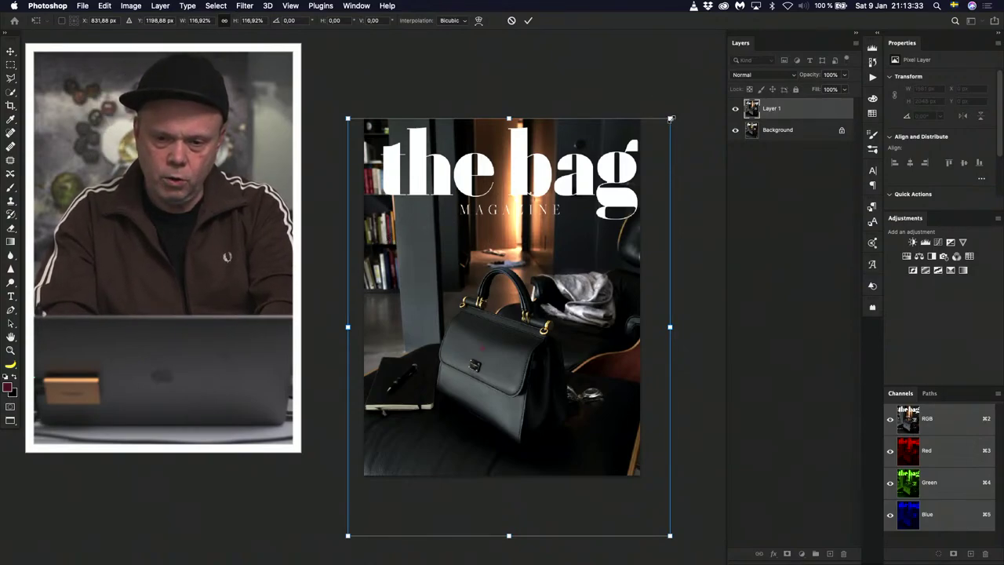
# Step: Enlarge Layer 1 to about 122%, reposition it, and open it in Camera Raw Filter
pyautogui.moveTo(670, 119); pyautogui.dragTo(683, 101)
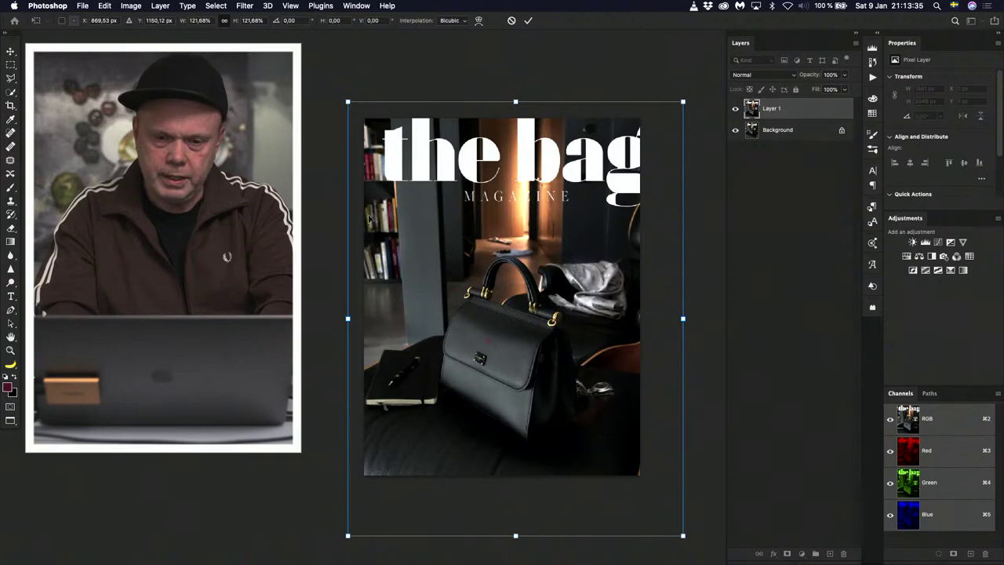
pyautogui.moveTo(562, 242); pyautogui.dragTo(540, 248)
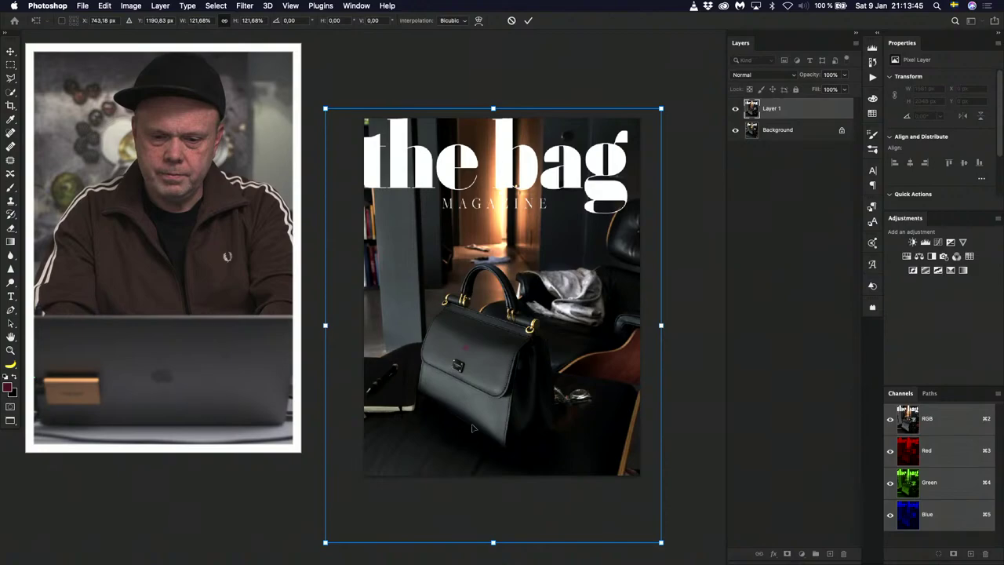
pyautogui.moveTo(518, 289); pyautogui.dragTo(504, 294)
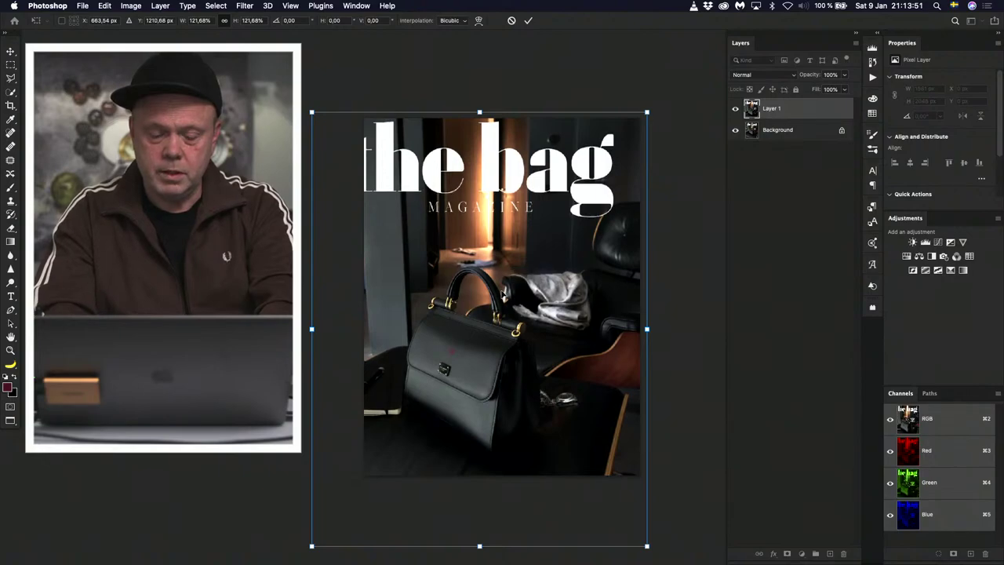
pyautogui.press('Return')
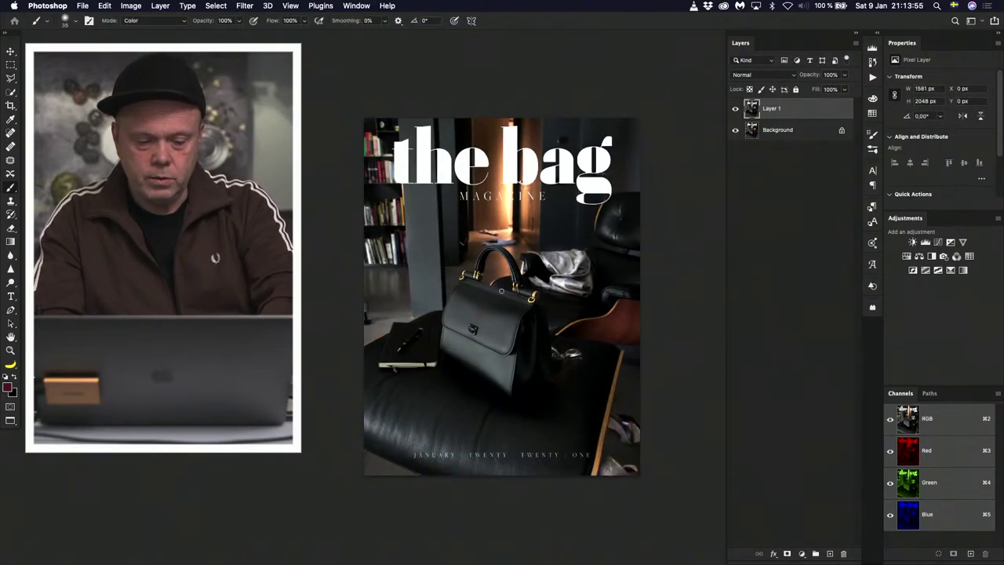
pyautogui.press('super+shift+a')
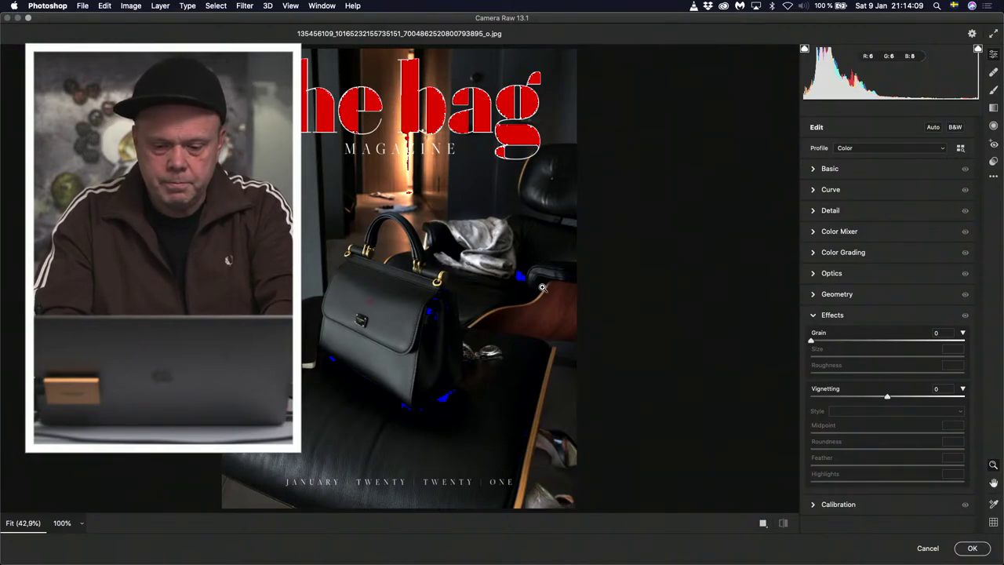
# Step: Turn off clipping warnings, set Geometry Vertical to +32, and adjust Horizontal slightly
pyautogui.click(977, 48)
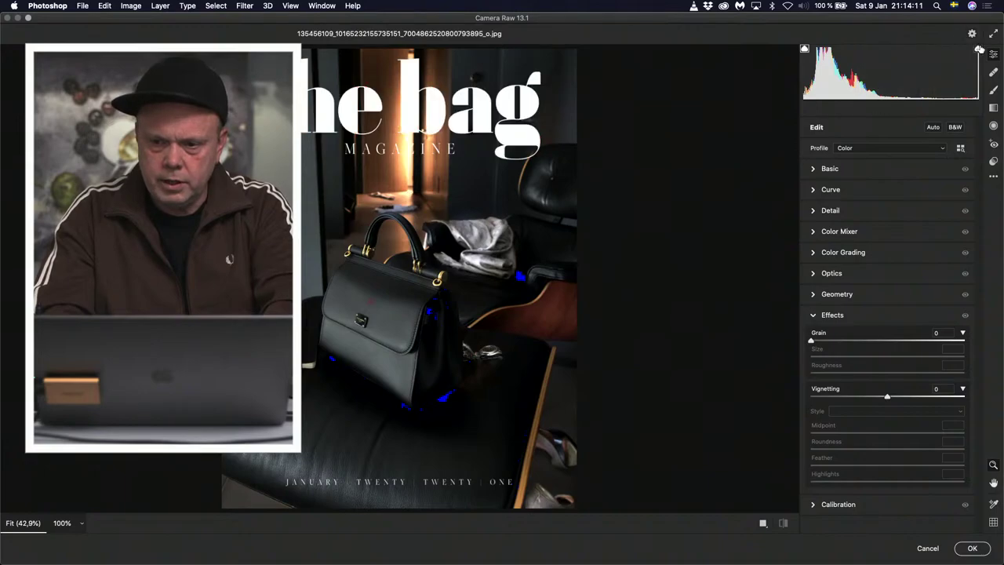
pyautogui.click(803, 51)
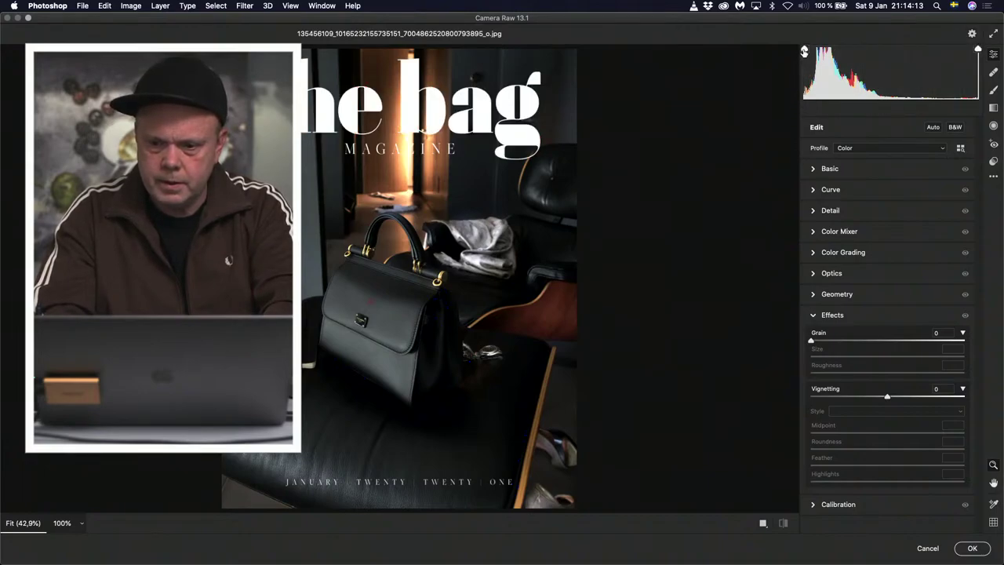
pyautogui.click(837, 295)
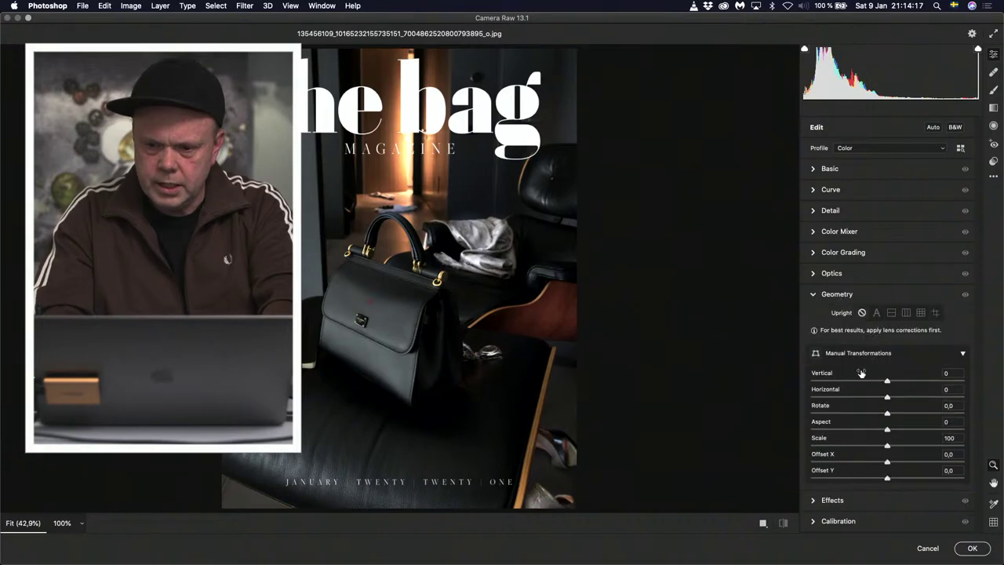
pyautogui.moveTo(887, 382); pyautogui.dragTo(912, 383)
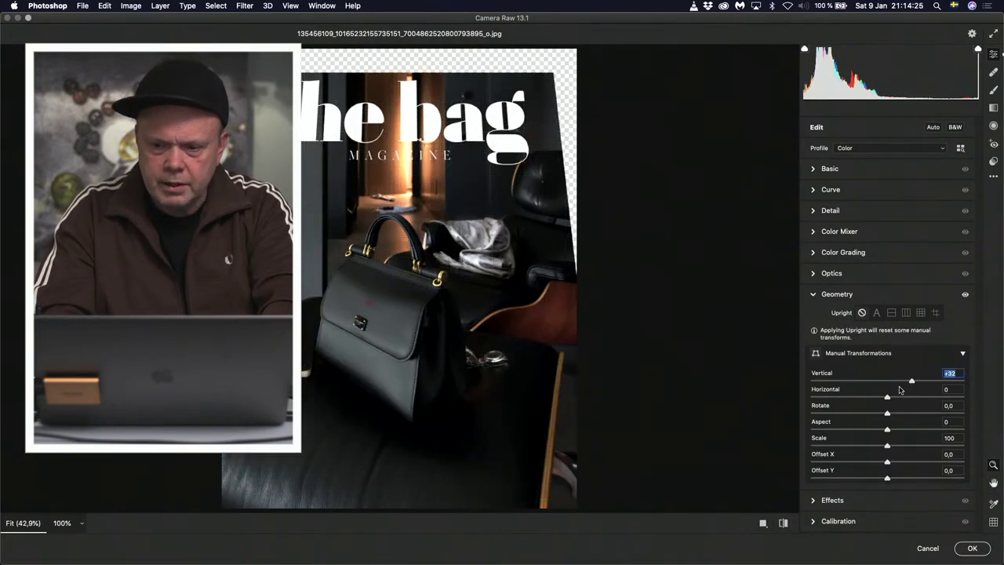
pyautogui.moveTo(887, 399); pyautogui.dragTo(889, 399)
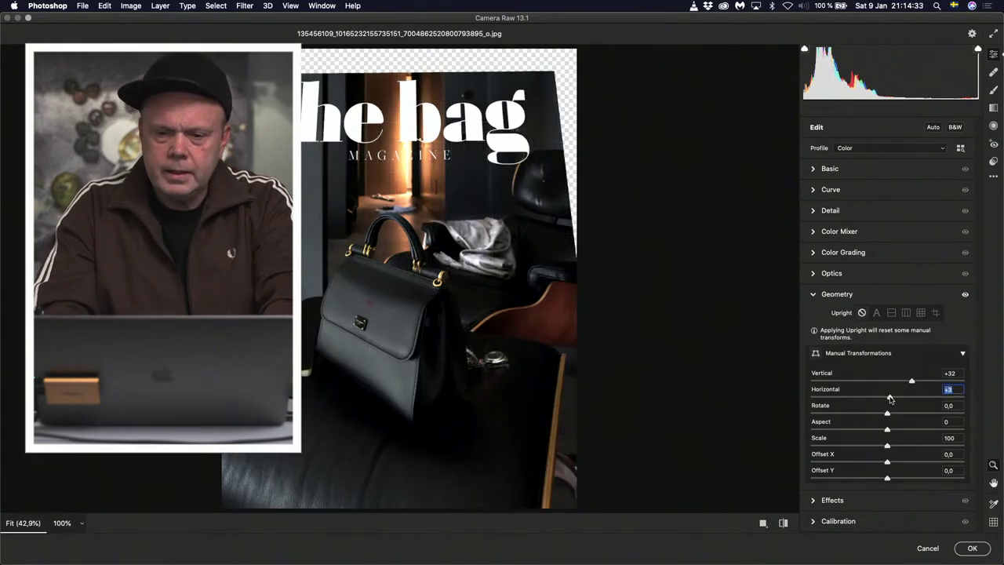
# Step: Apply the Camera Raw perspective correction and enlarge Layer 1 to about 112%
pyautogui.click(972, 548)
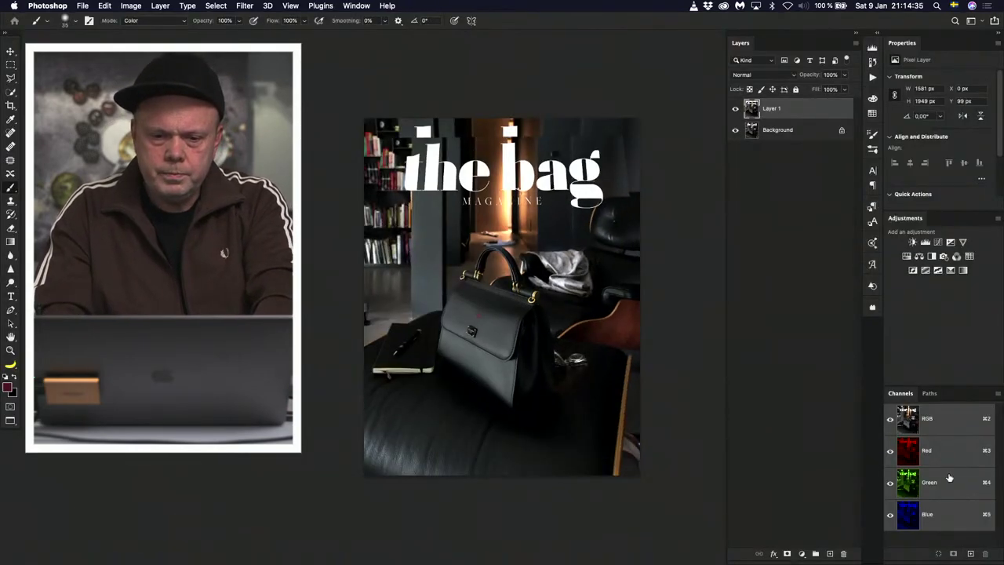
pyautogui.press('super+t')
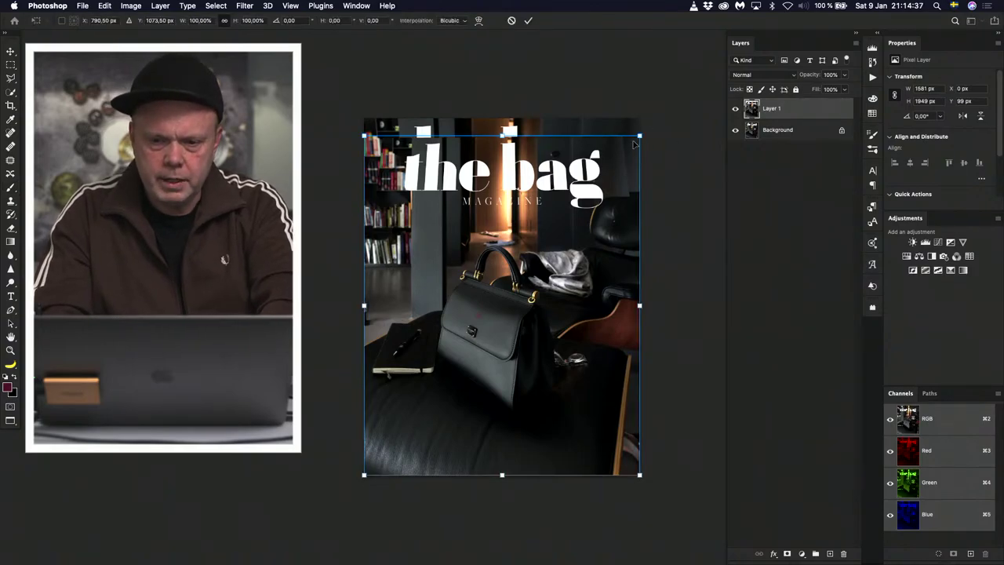
pyautogui.moveTo(639, 136); pyautogui.dragTo(672, 94)
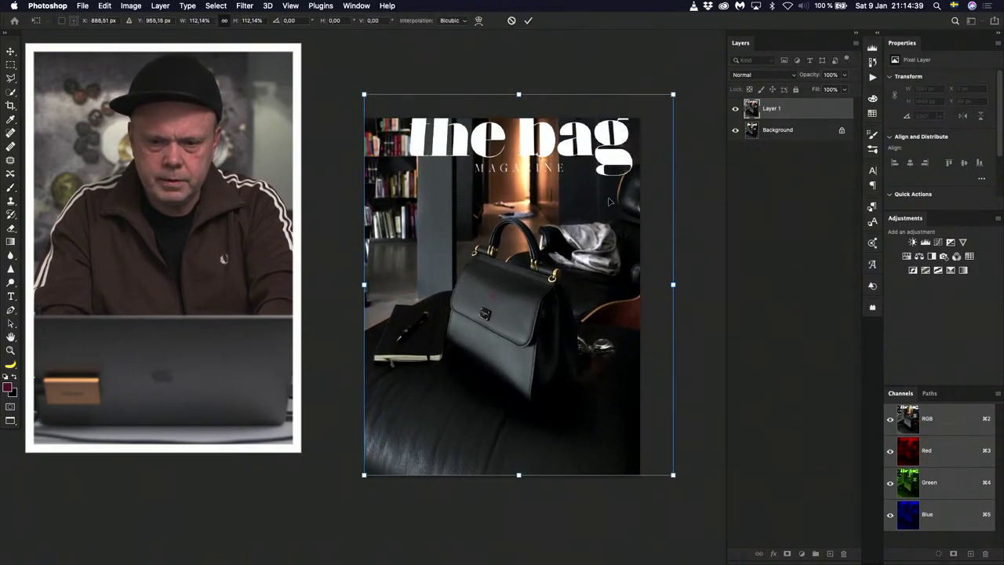
pyautogui.moveTo(610, 204); pyautogui.dragTo(582, 255)
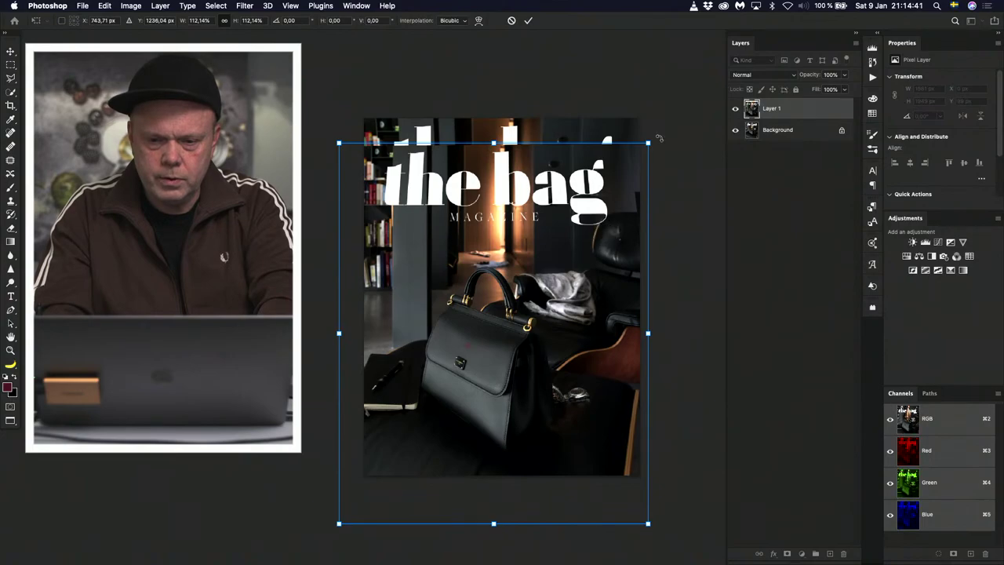
# Step: Scale Layer 1 up to about 122%, nudge it into place, and commit
pyautogui.moveTo(647, 142); pyautogui.dragTo(669, 118)
pyautogui.moveTo(590, 222); pyautogui.dragTo(570, 227)
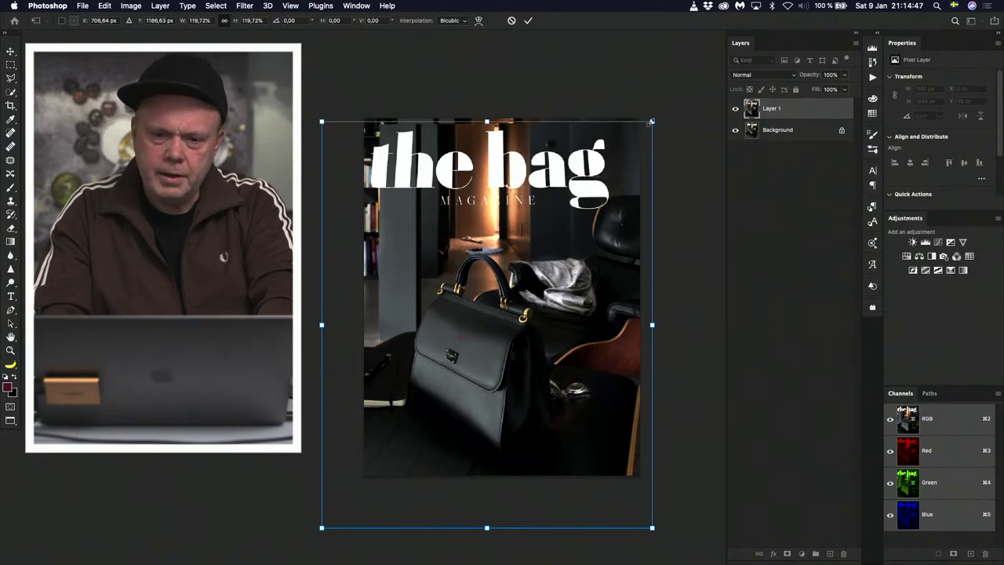
pyautogui.moveTo(652, 122); pyautogui.dragTo(655, 114)
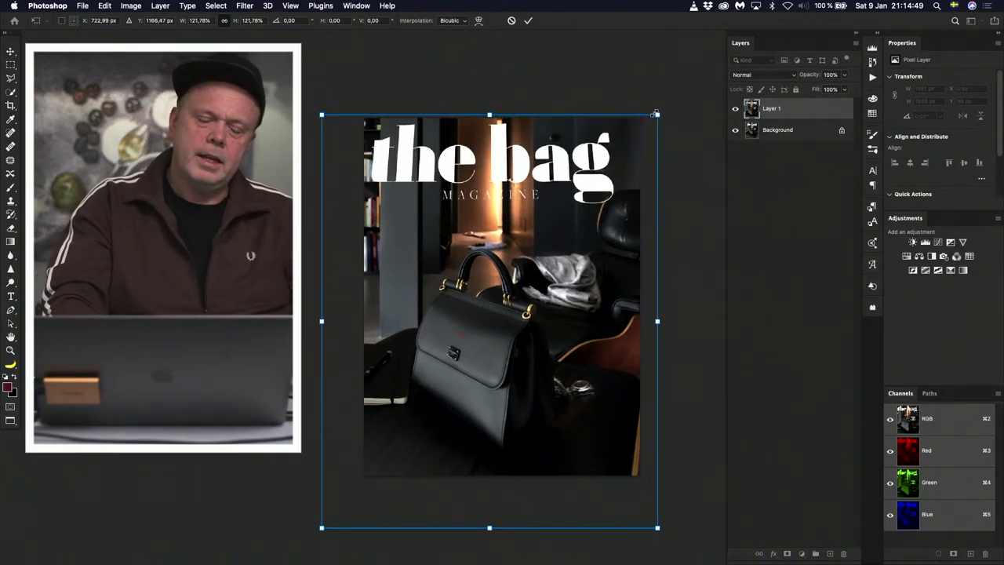
pyautogui.moveTo(557, 261); pyautogui.dragTo(562, 275)
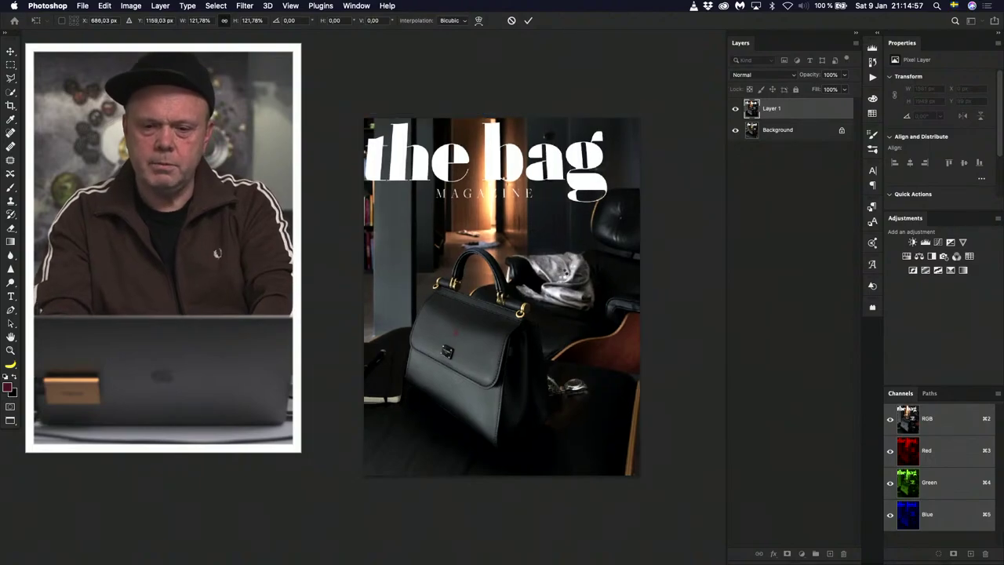
pyautogui.press('Return')
pyautogui.press('b')
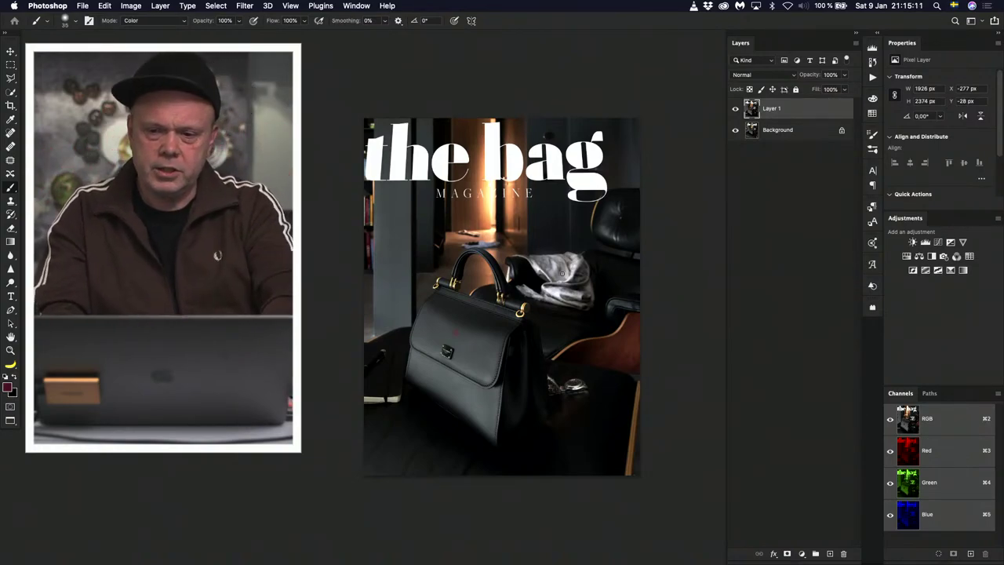
pyautogui.click(735, 110)
pyautogui.click(735, 110)
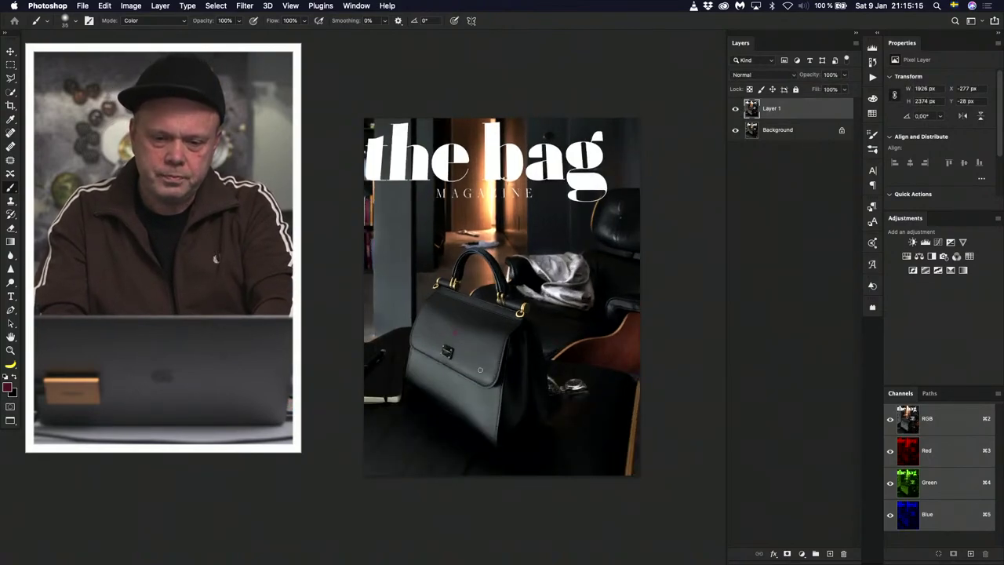
# Step: Select the Spot Healing Brush and hide Layer 1 to show the original Background cover
pyautogui.press('j')
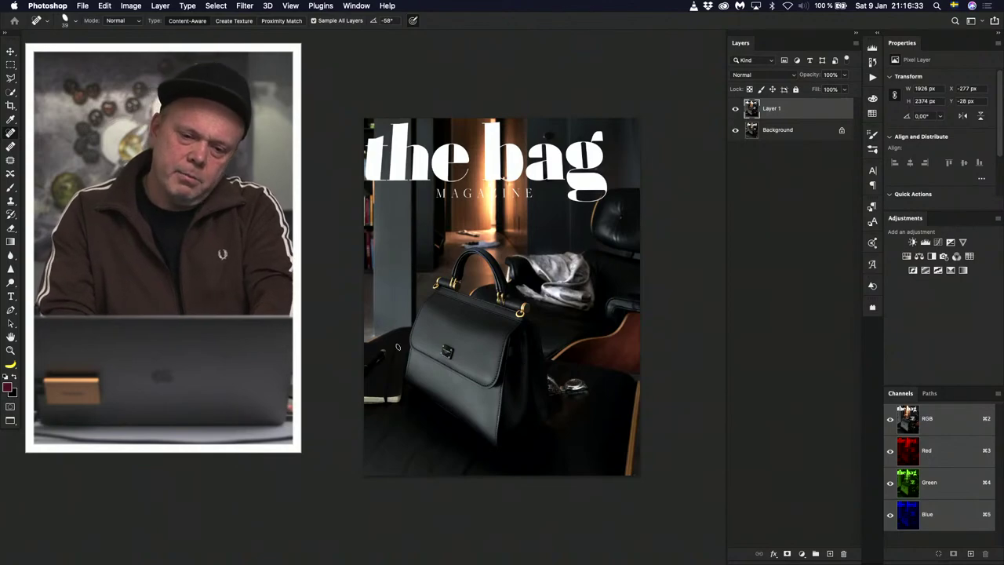
pyautogui.click(735, 109)
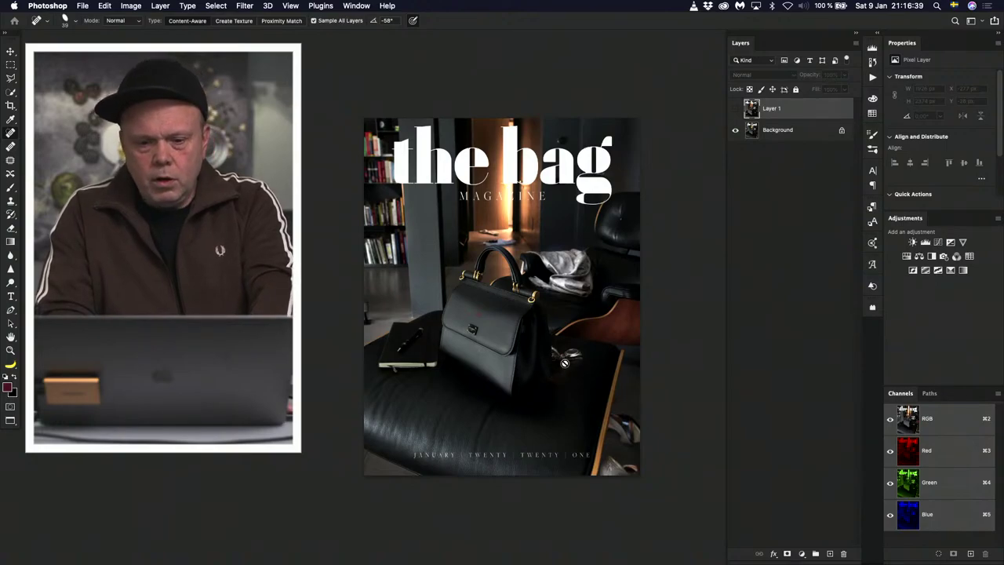
# Step: Duplicate the Background layer, heal the reddish spot on the bag's flap, and zoom out
pyautogui.scroll(5, 502, 328)
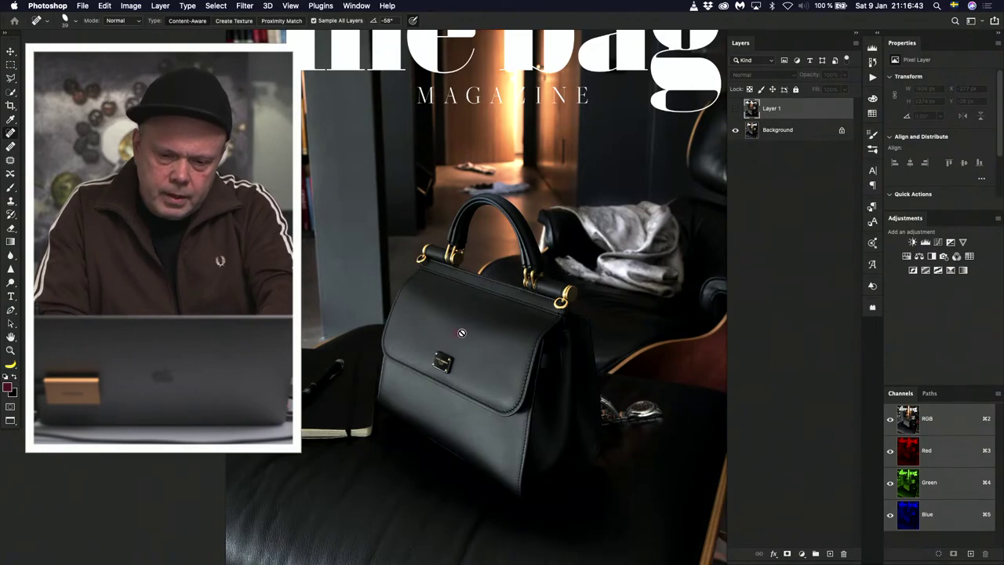
pyautogui.click(765, 130)
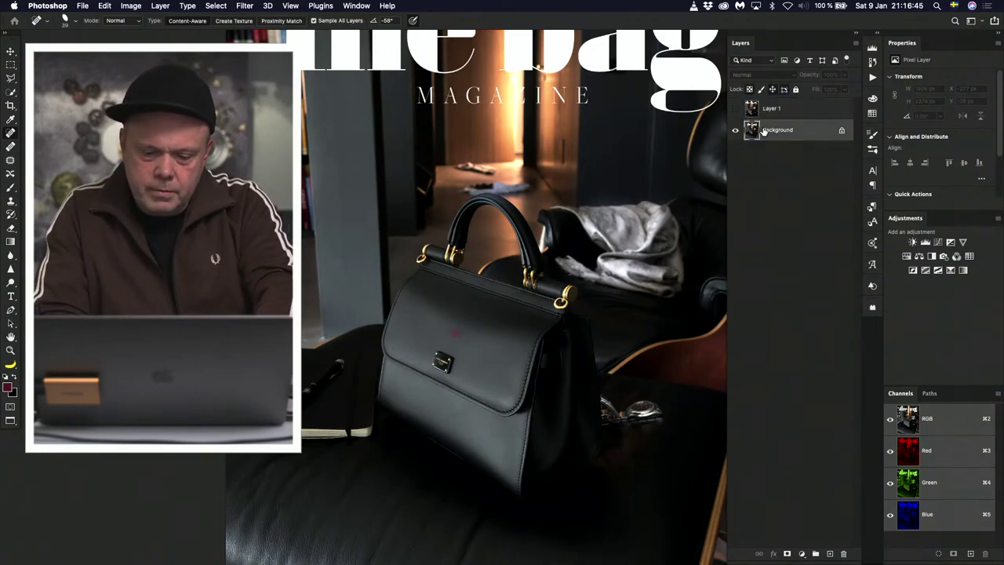
pyautogui.press('super+j')
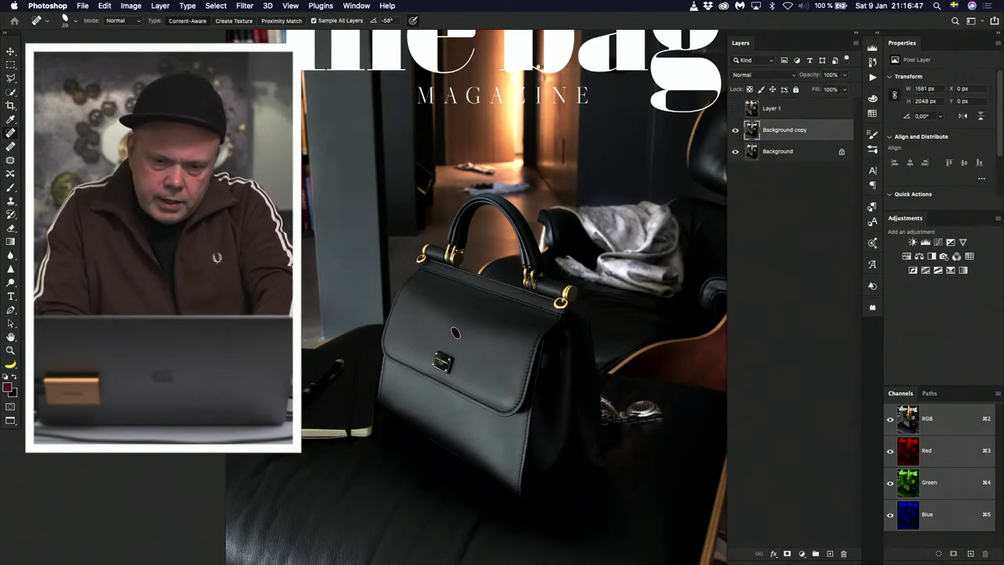
pyautogui.click(462, 332)
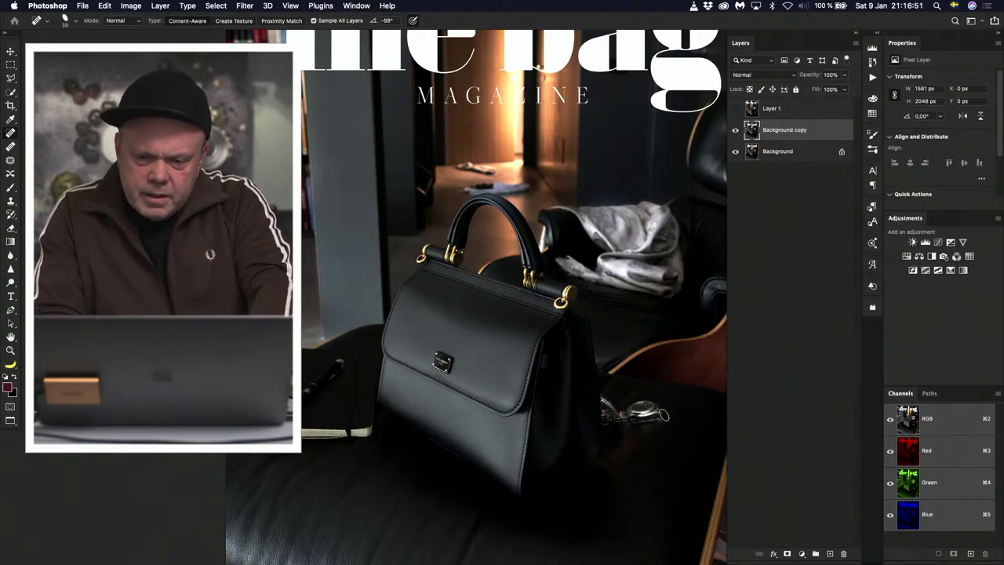
pyautogui.scroll(5, 672, 421)
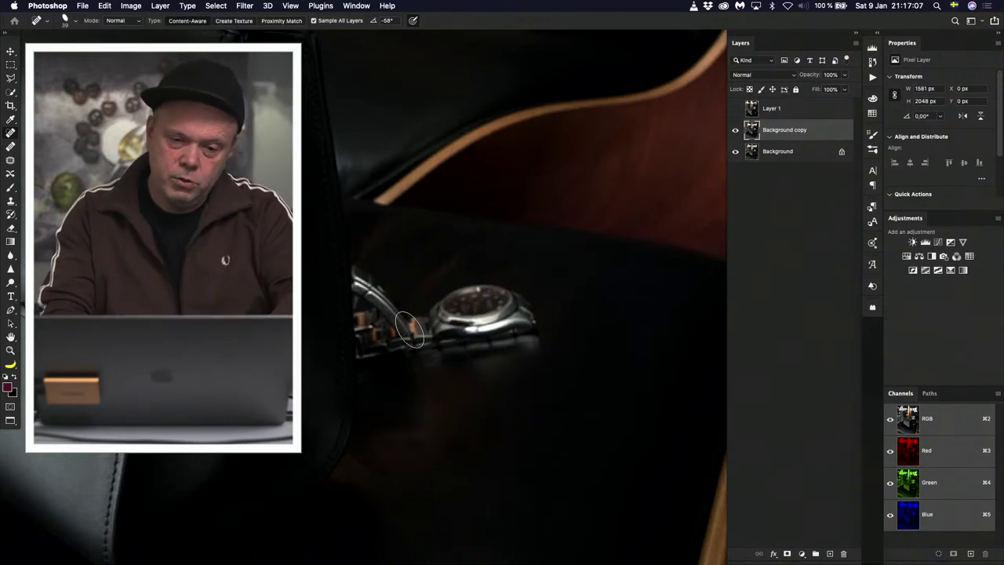
pyautogui.press('super+0')
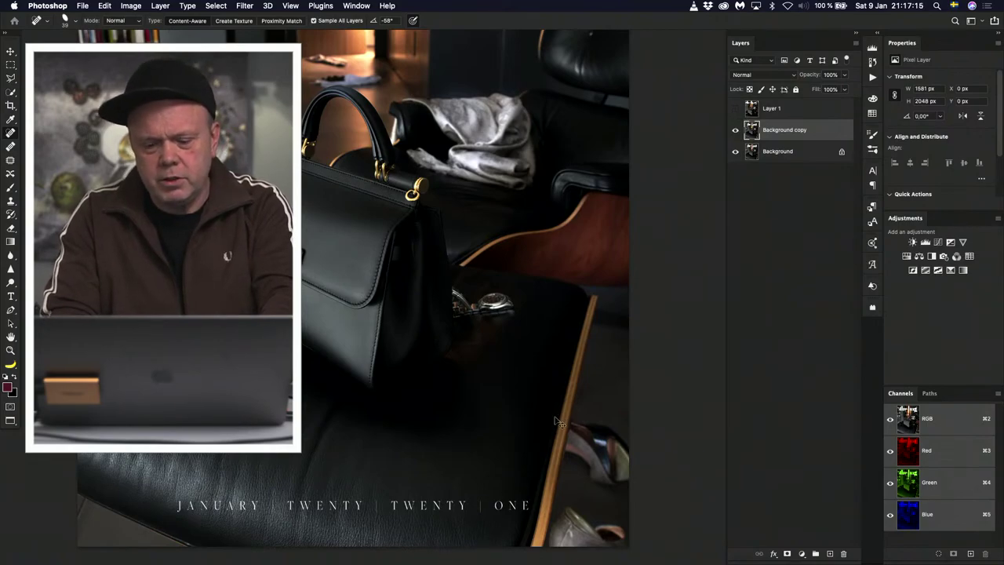
pyautogui.press('super+minus')
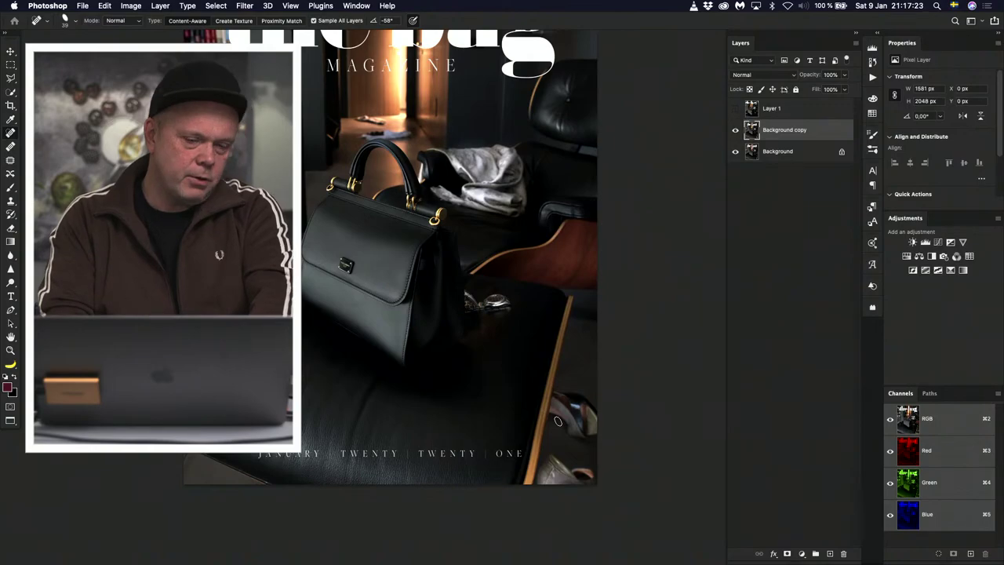
# Step: Fit the entire cover in the window with Cmd+0
pyautogui.press('super+0')
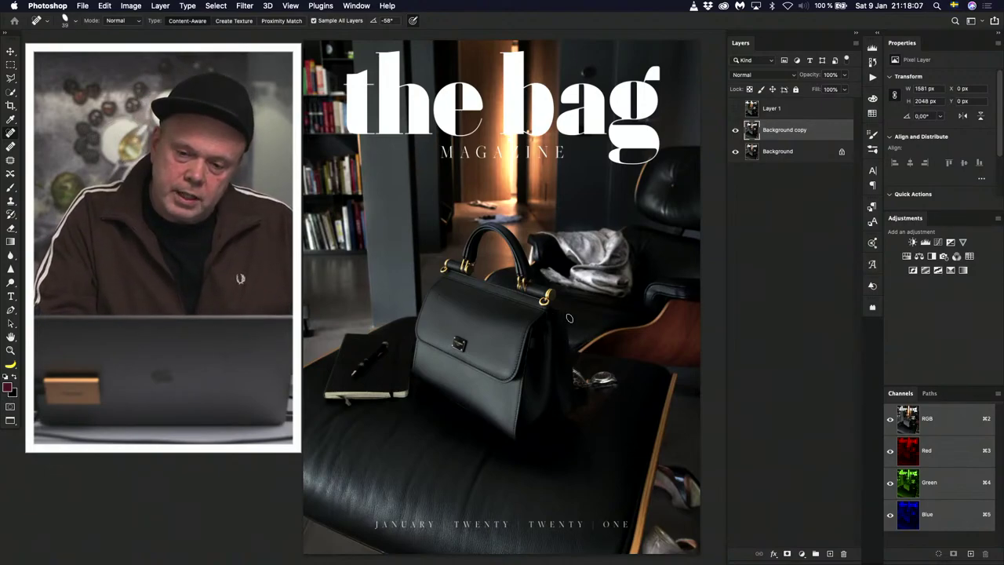
# Step: Switch the brush from Color to Normal mode and undo the trial stroke around the handle
pyautogui.press('m')
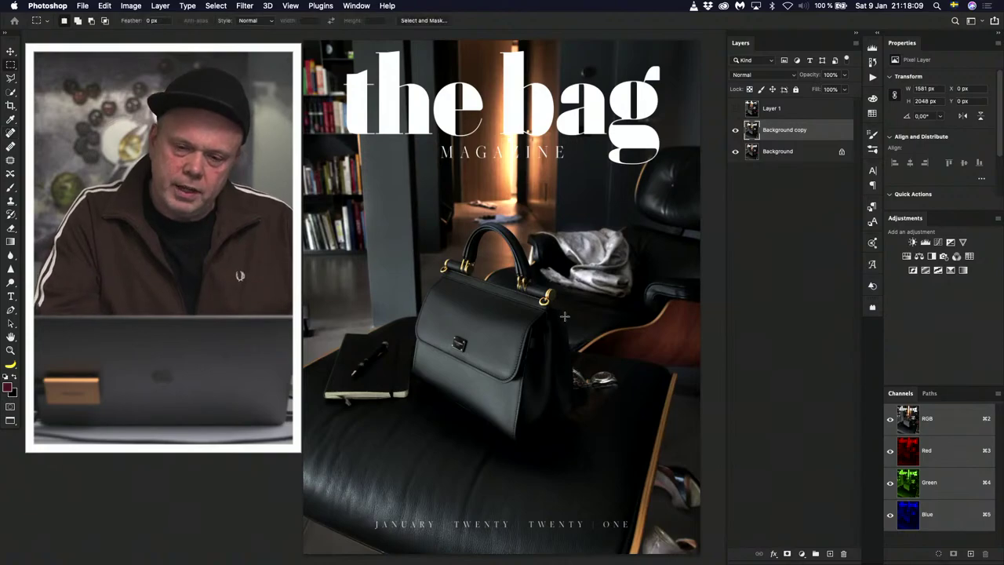
pyautogui.press('b')
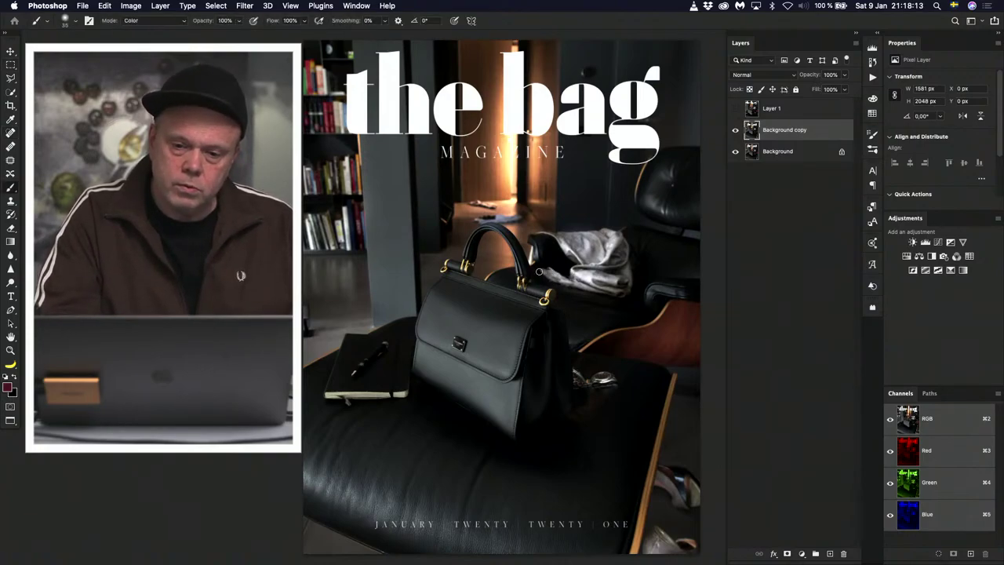
pyautogui.moveTo(540, 273)
pyautogui.mouseDown()
pyautogui.moveTo(493, 293)
pyautogui.moveTo(512, 324)
pyautogui.moveTo(558, 342)
pyautogui.moveTo(589, 308)
pyautogui.moveTo(559, 261)
pyautogui.moveTo(531, 268)
pyautogui.mouseUp()
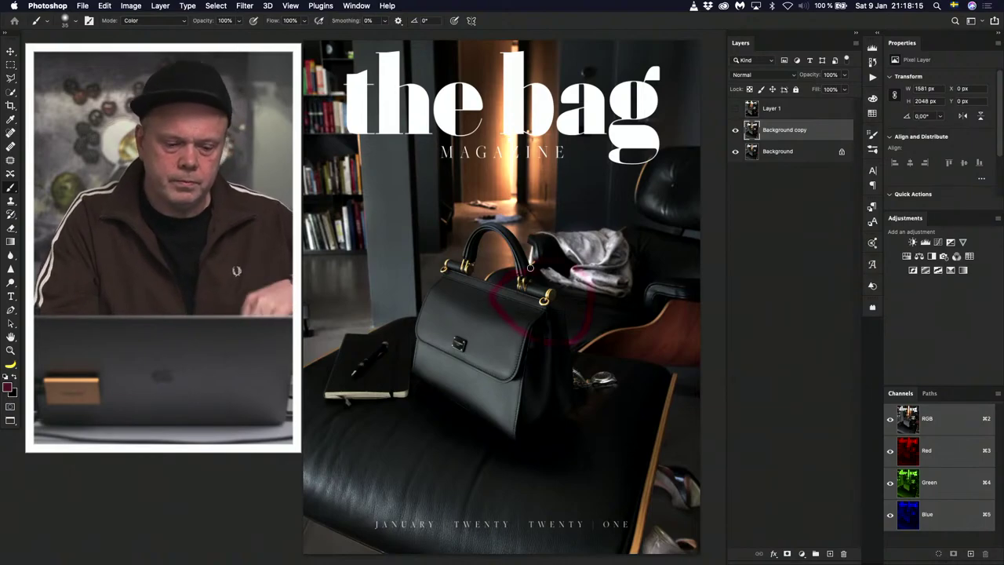
pyautogui.hotkey('shift', 'alt', 'n')
pyautogui.press('super+z')
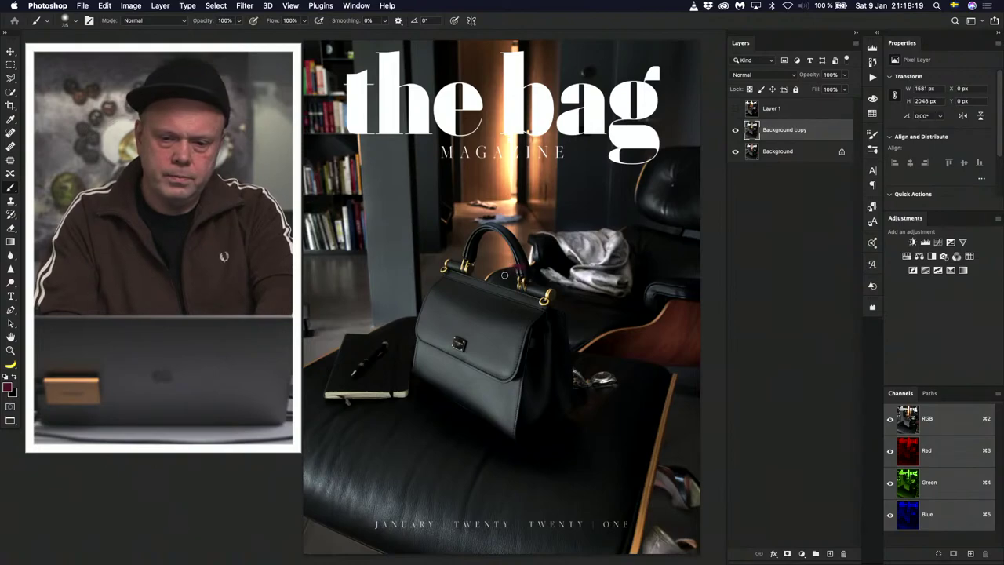
# Step: Draw a reddish loop around the bag's handle and clasp with the Normal-mode brush
pyautogui.moveTo(508, 267)
pyautogui.mouseDown()
pyautogui.moveTo(528, 331)
pyautogui.moveTo(577, 357)
pyautogui.moveTo(582, 303)
pyautogui.moveTo(524, 263)
pyautogui.mouseUp()
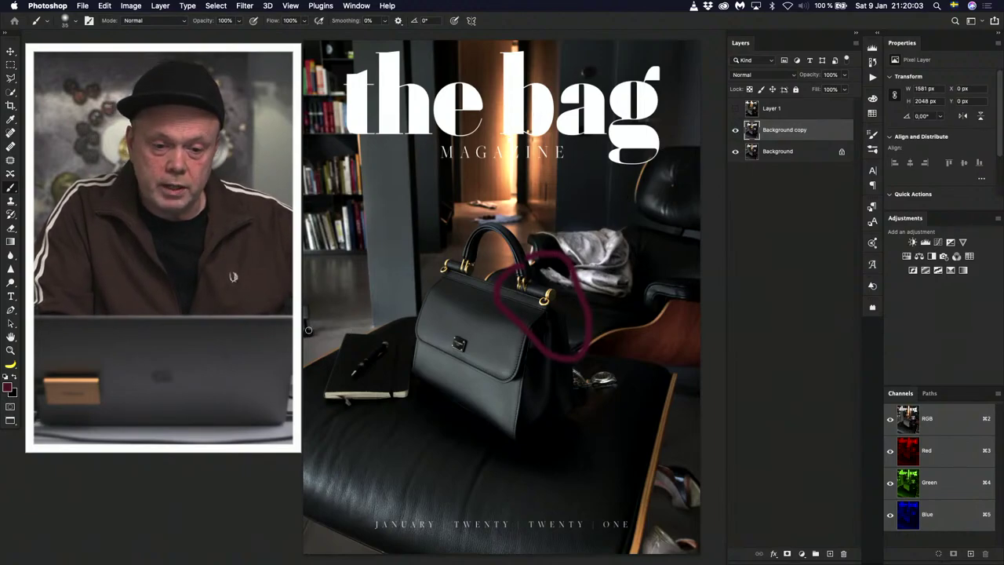
# Step: Select the Spot Healing Brush and show Layer 1's enlarged handbag shot again
pyautogui.press('j')
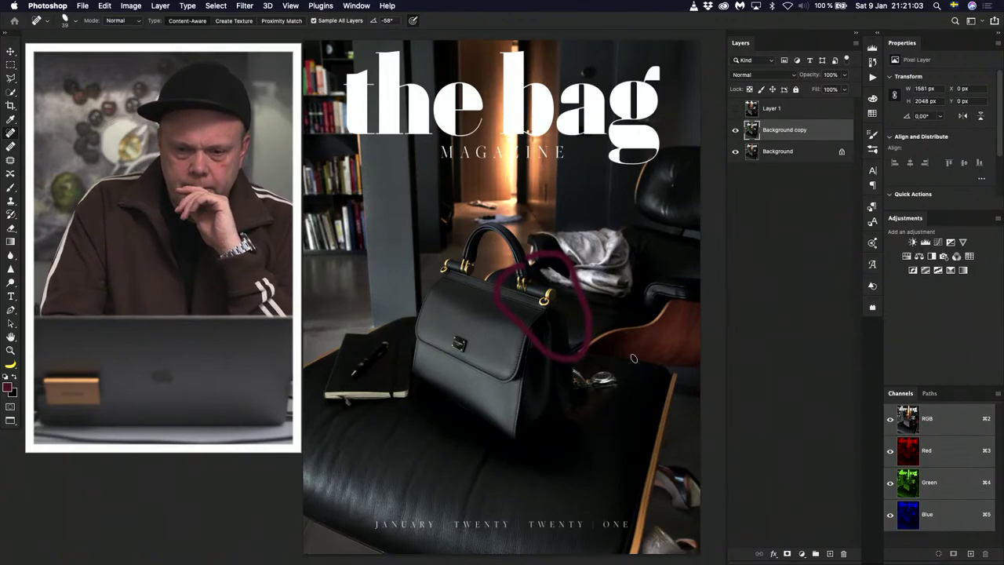
pyautogui.click(736, 109)
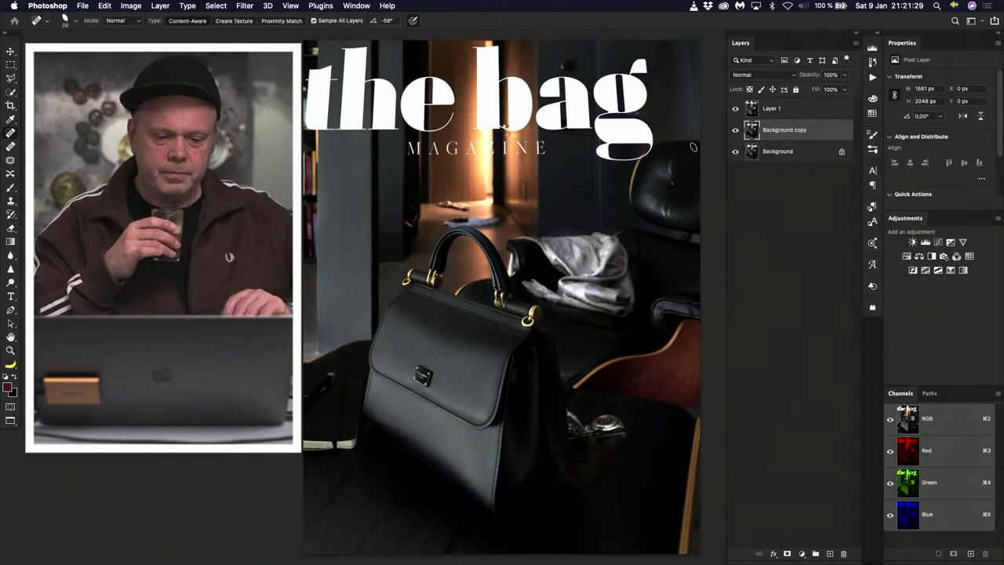
# Step: Close the blue bag cover documents without saving, then return to the Facebook post in Safari
pyautogui.press('super+w')
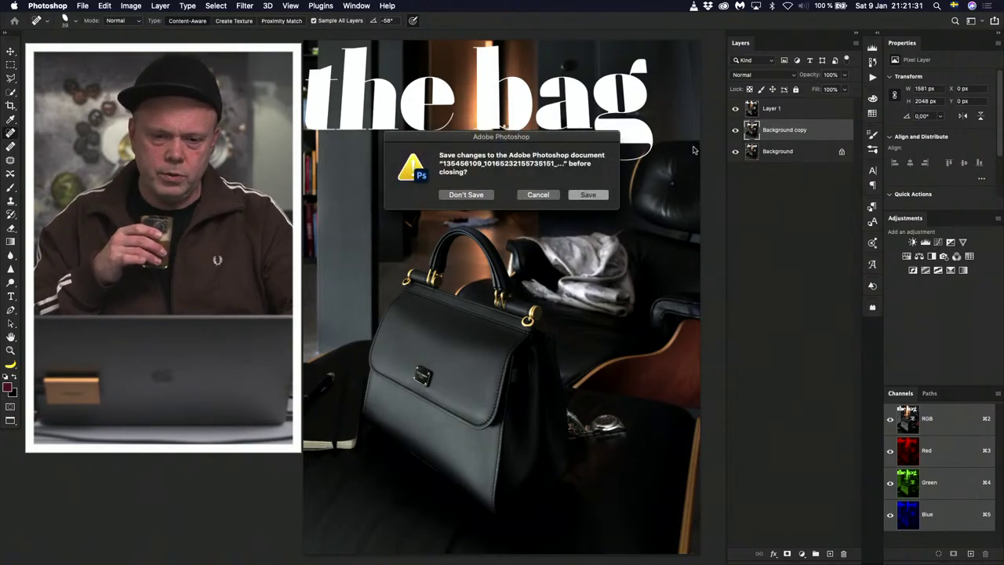
pyautogui.click(468, 195)
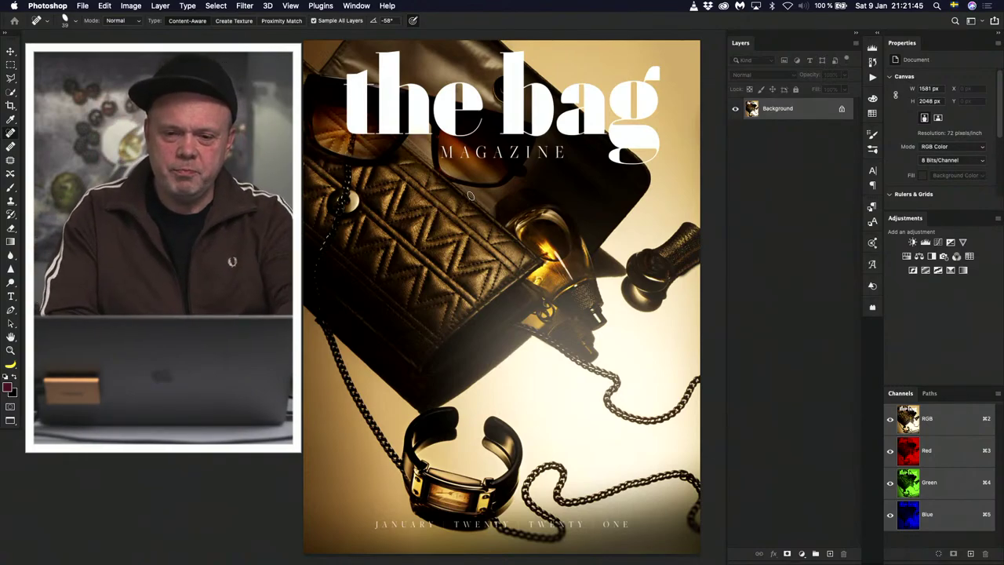
pyautogui.hotkey('ctrl', 'Tab')
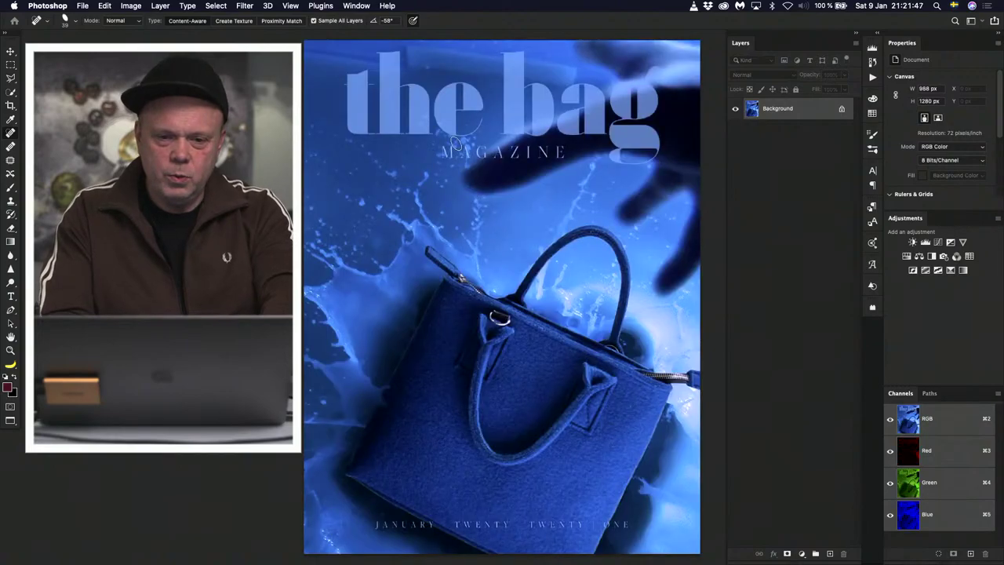
pyautogui.press('super+alt+w')
pyautogui.press('super+Tab')
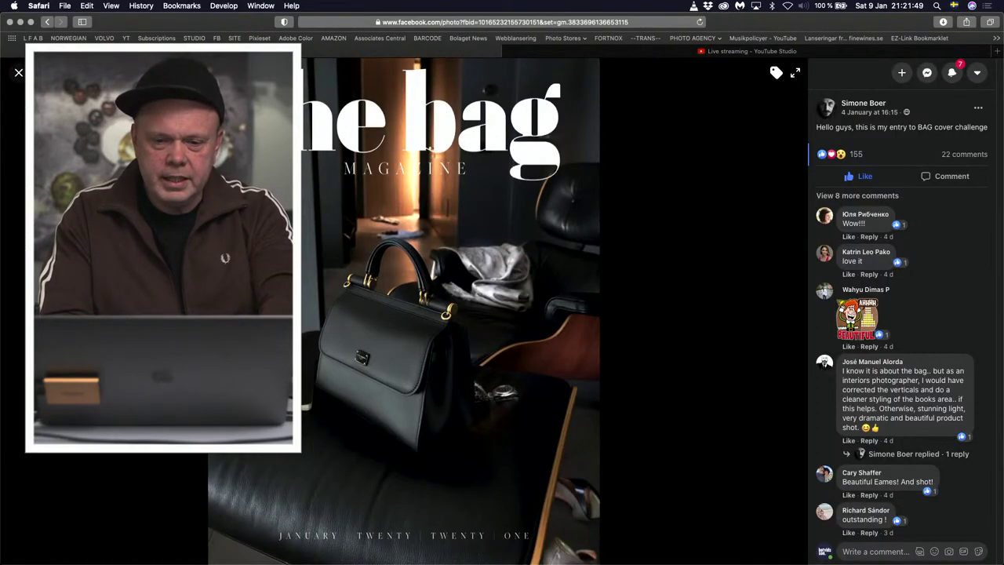
# Step: Return to Safari and close the photo viewer to see the Facebook post
pyautogui.press('super+Tab')
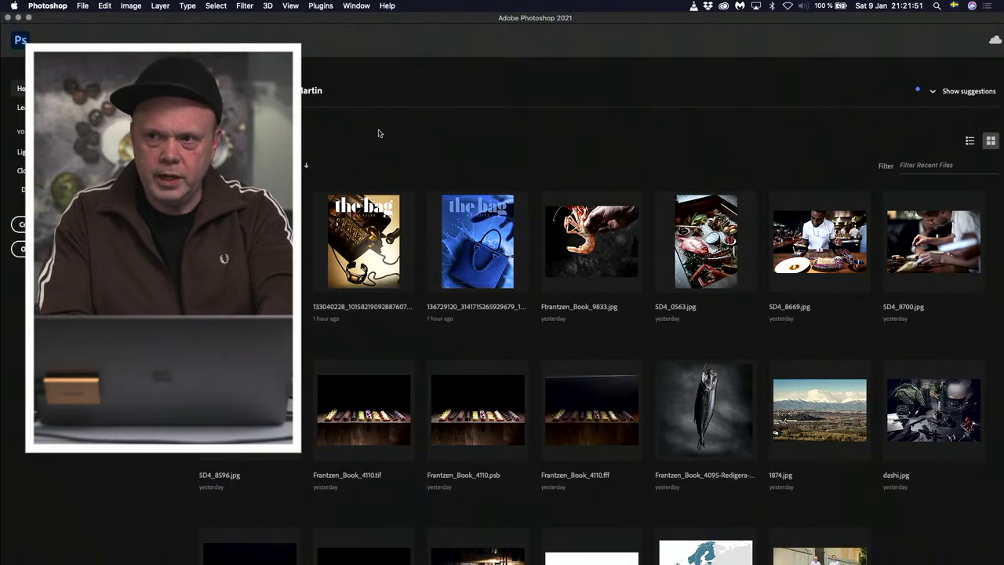
pyautogui.press('super+Tab')
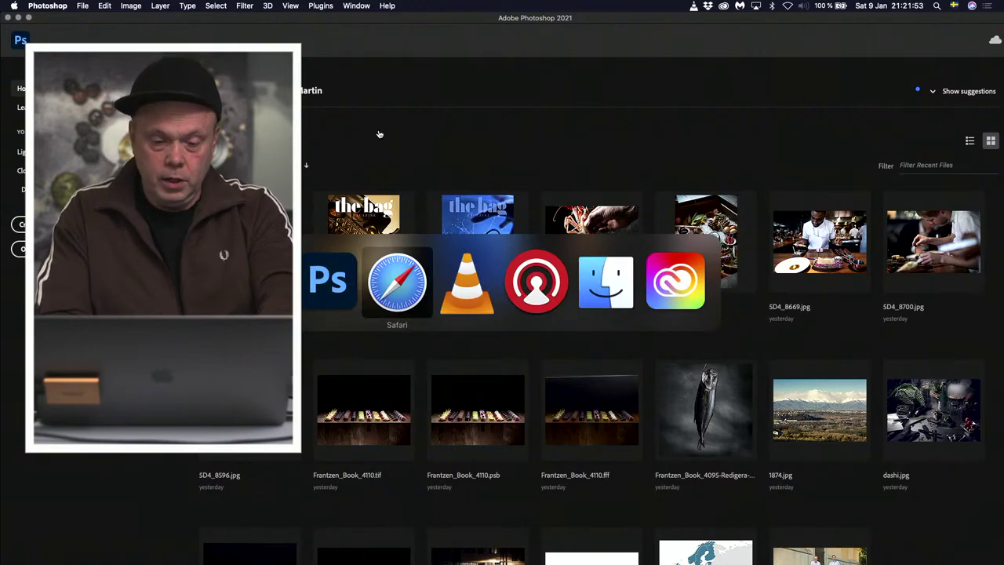
pyautogui.press('Escape')
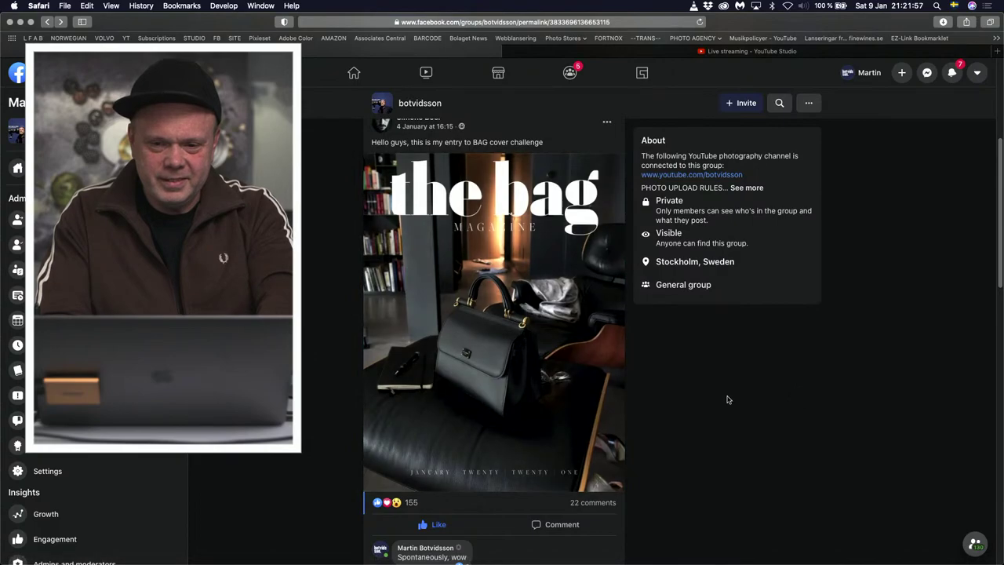
pyautogui.scroll(10, 727, 400)
pyautogui.scroll(-1, 695, 398)
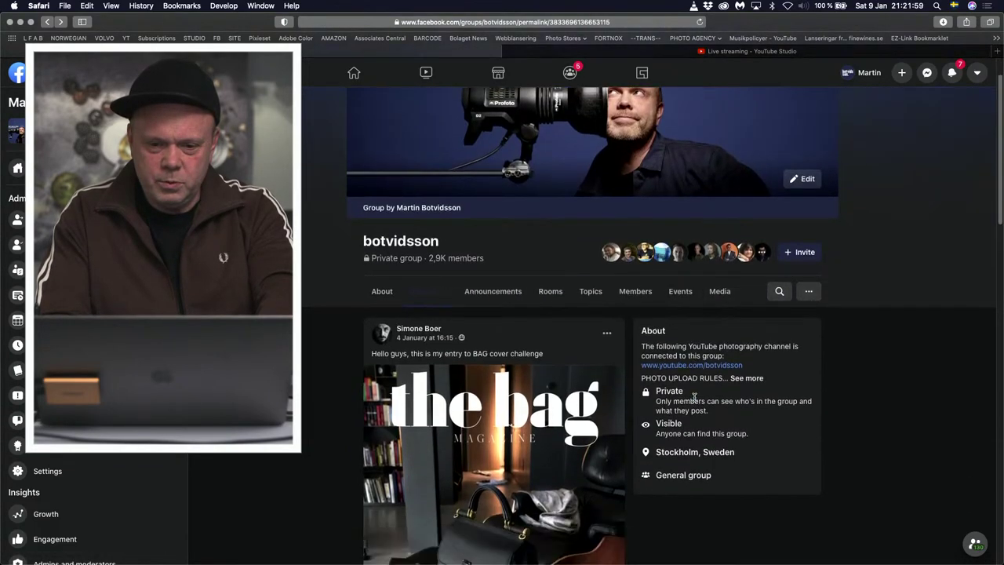
pyautogui.scroll(-5, 695, 400)
pyautogui.scroll(8, 695, 399)
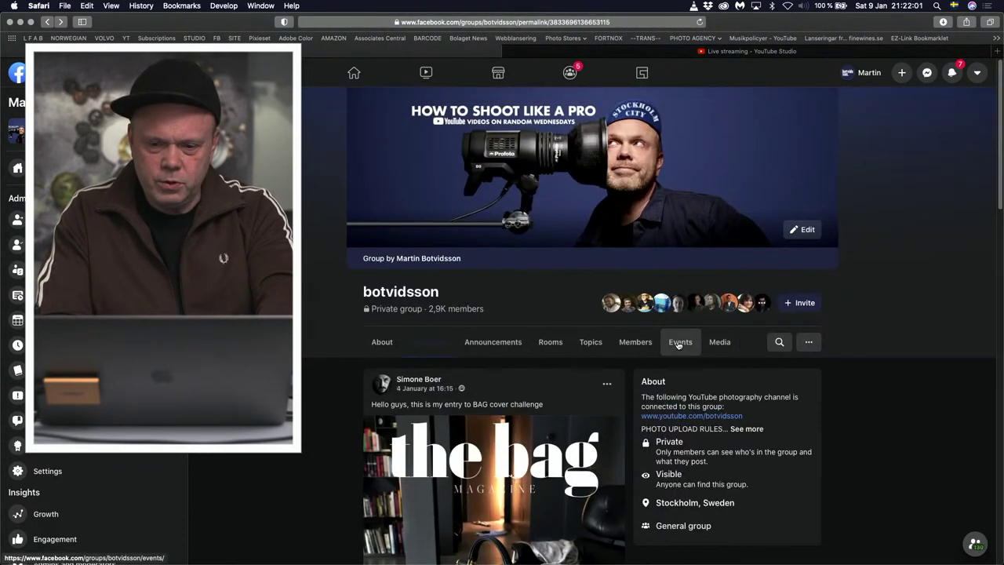
# Step: Show the botvidsson group's Media photos and open the group search dialog
pyautogui.click(717, 342)
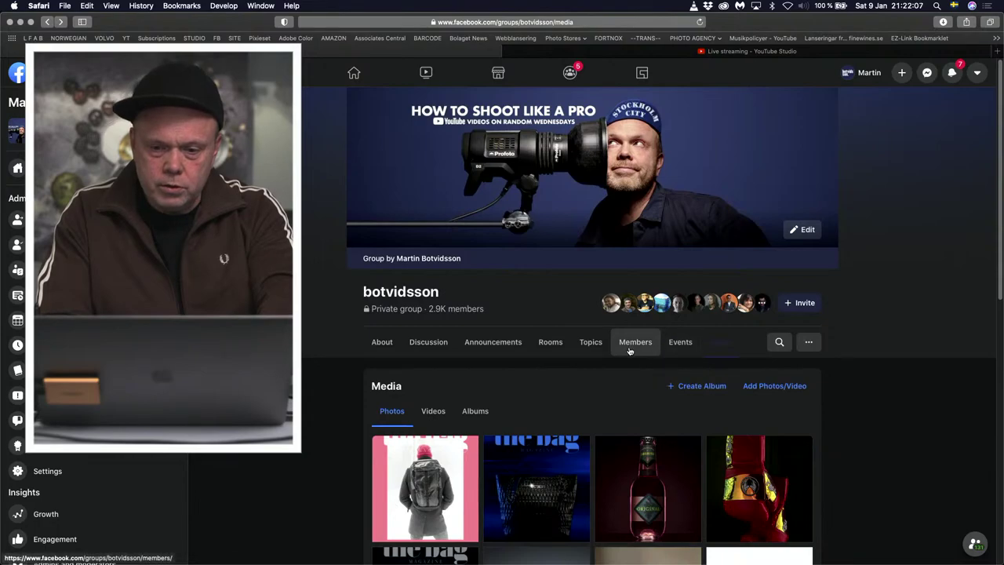
pyautogui.scroll(-3, 549, 388)
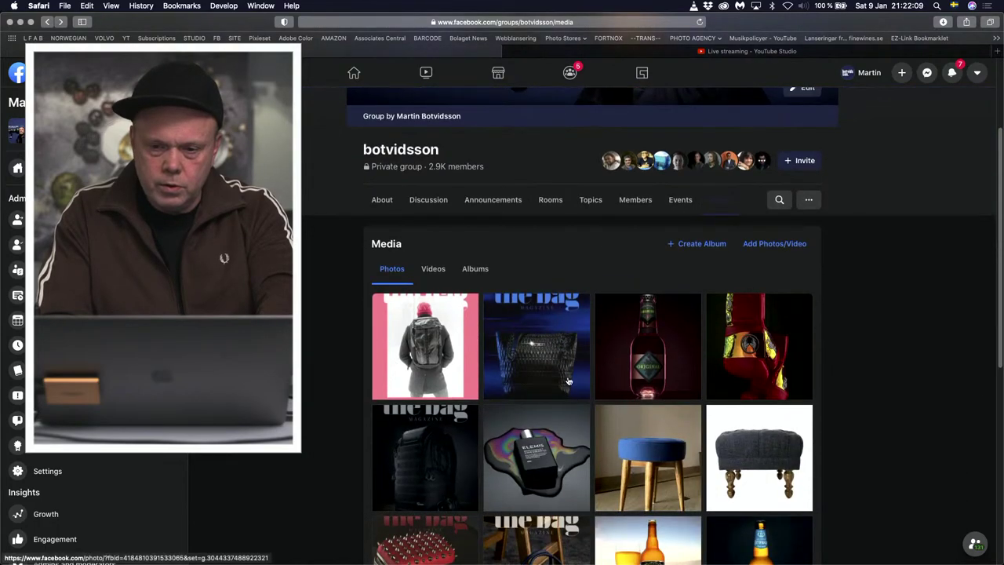
pyautogui.click(778, 201)
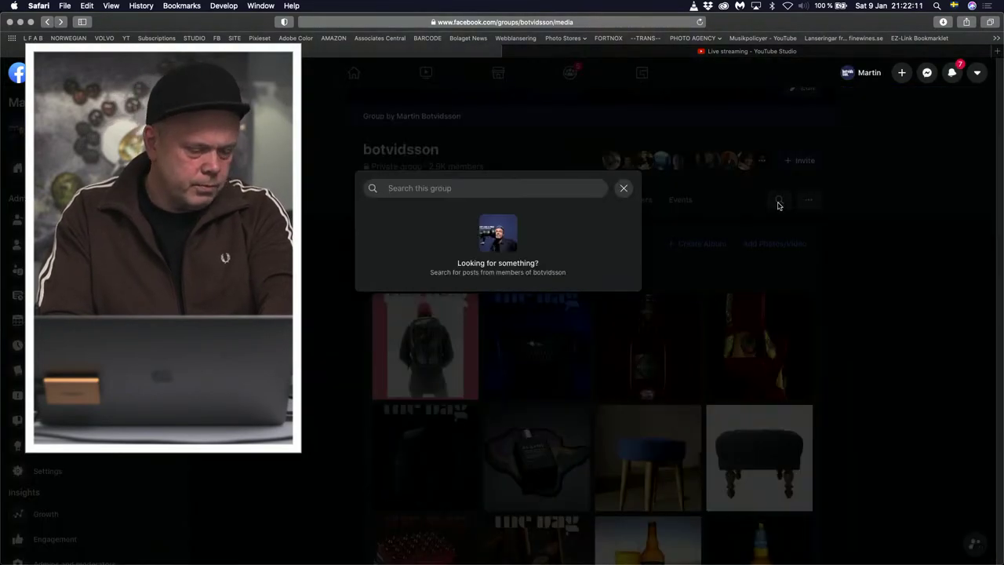
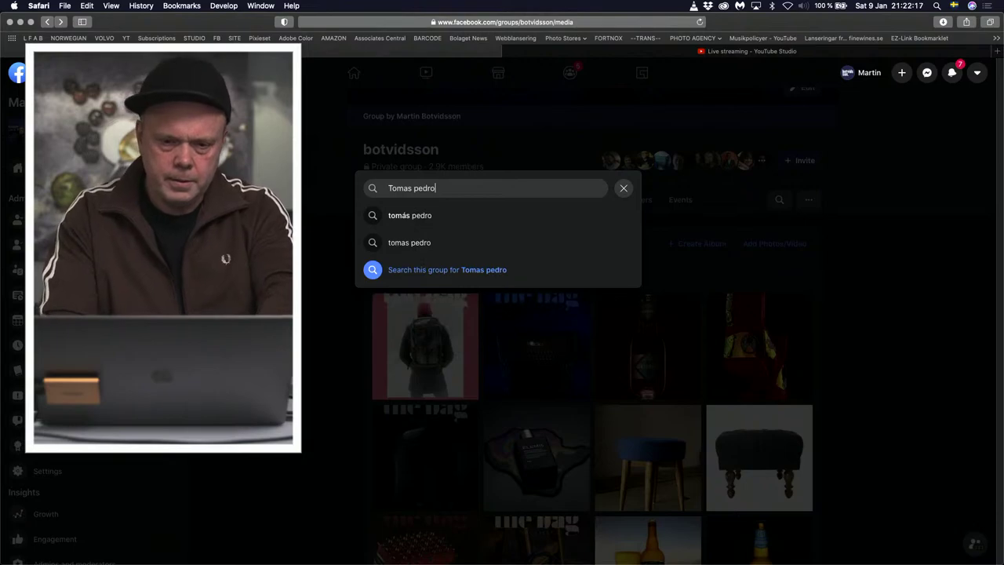
# Step: Search the group for the member's name, accepting the suggested member
pyautogui.press('Down')
pyautogui.press('Return')
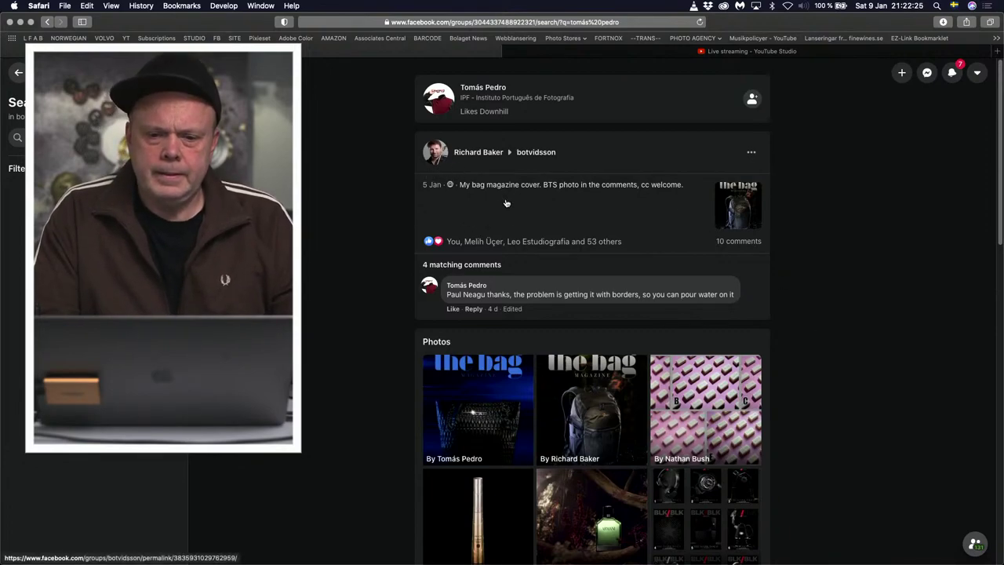
# Step: Open the matching bag cover post, scroll through it, and return to the search results
pyautogui.click(738, 210)
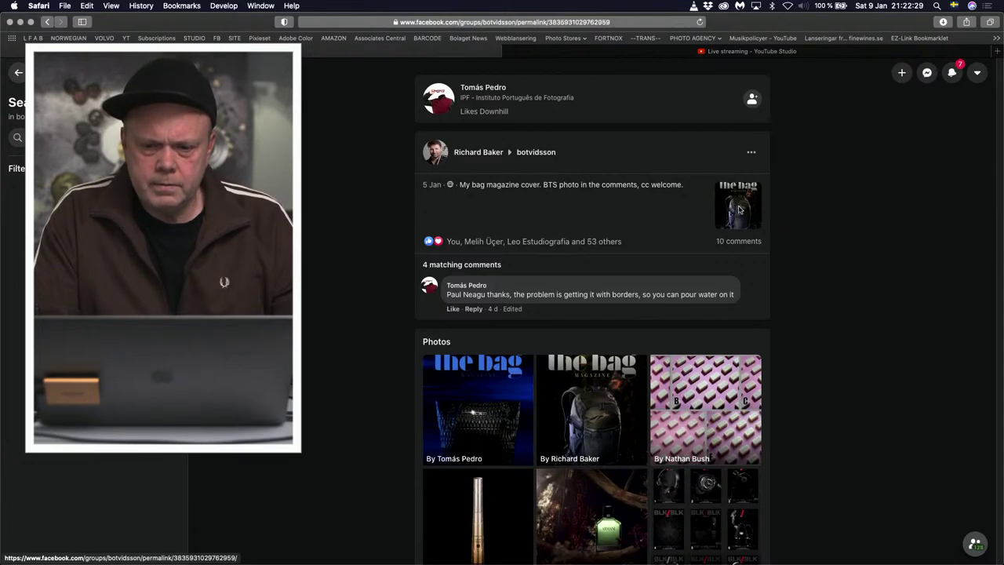
pyautogui.scroll(-4, 739, 210)
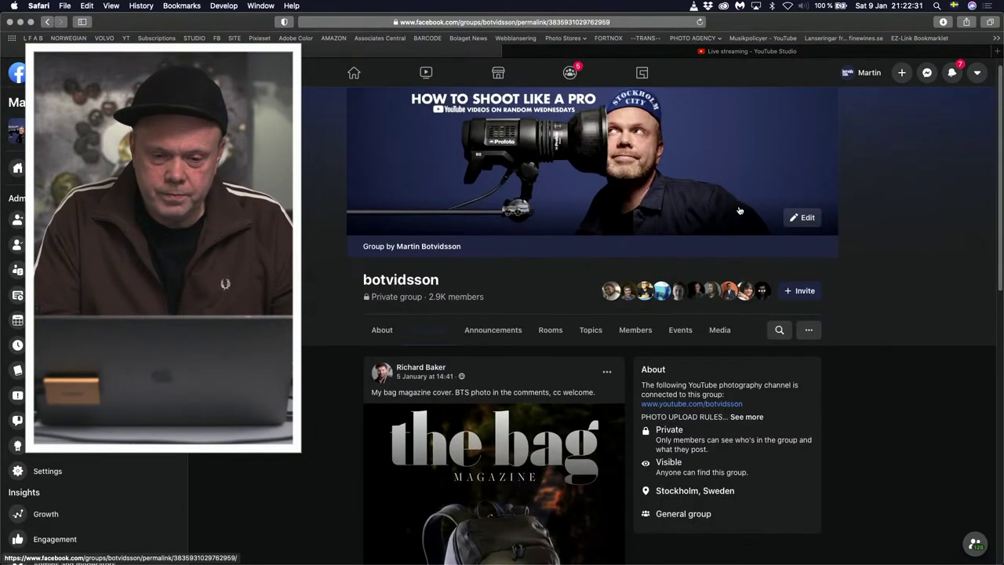
pyautogui.scroll(-2, 739, 211)
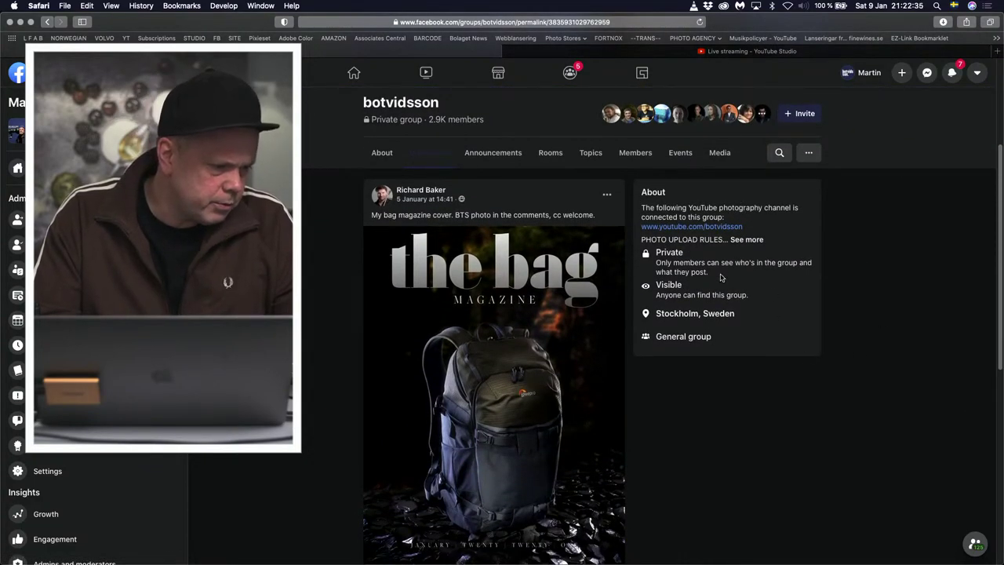
pyautogui.scroll(-2, 721, 277)
pyautogui.scroll(-2, 721, 278)
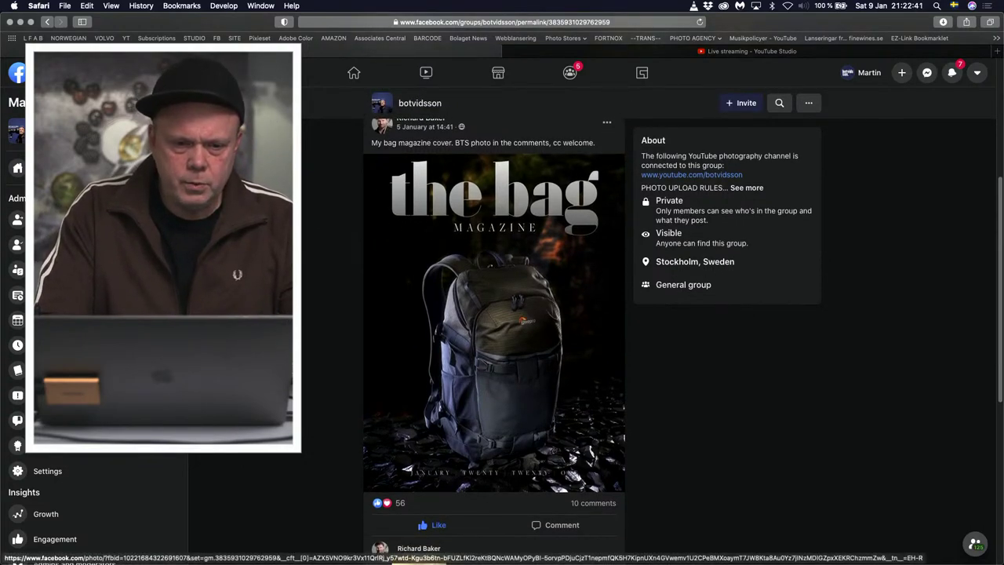
pyautogui.click(47, 22)
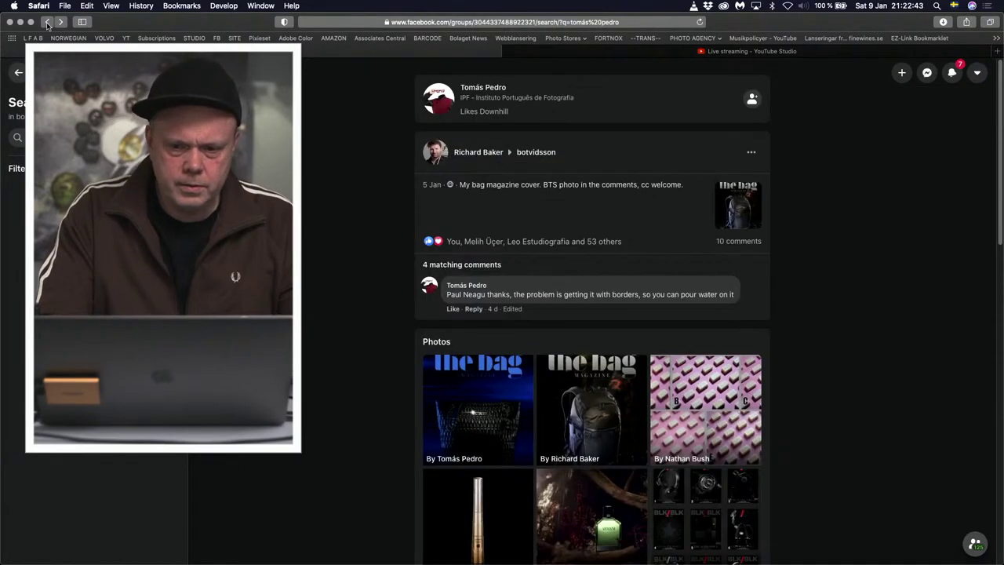
# Step: Open the first 'the bag' photo thumbnail under Photos to view the quilted handbag cover
pyautogui.click(467, 400)
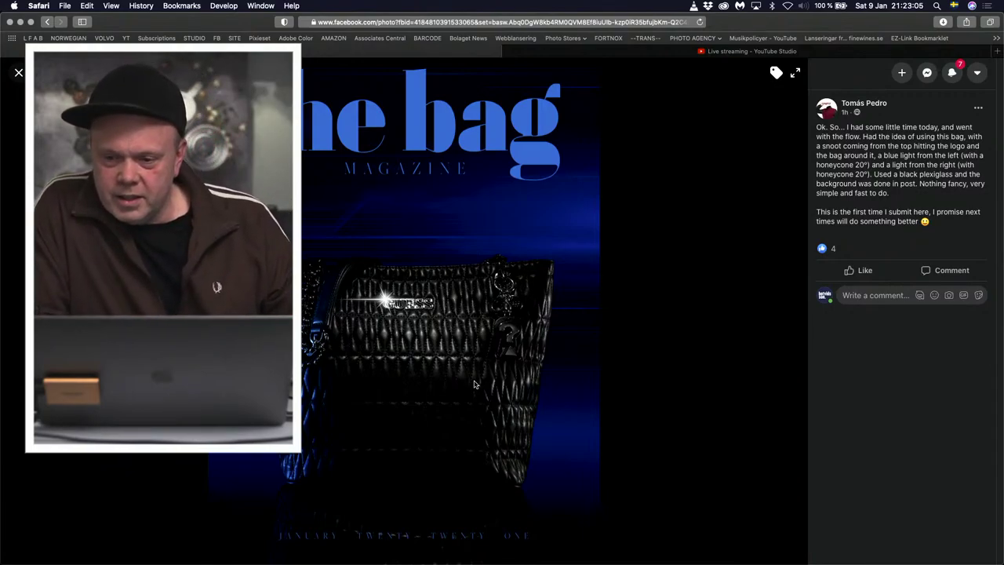
# Step: Bring Photoshop forward, fit the quilted bag cover on screen, then switch to ATEM Software Control
pyautogui.moveTo(501, 557)
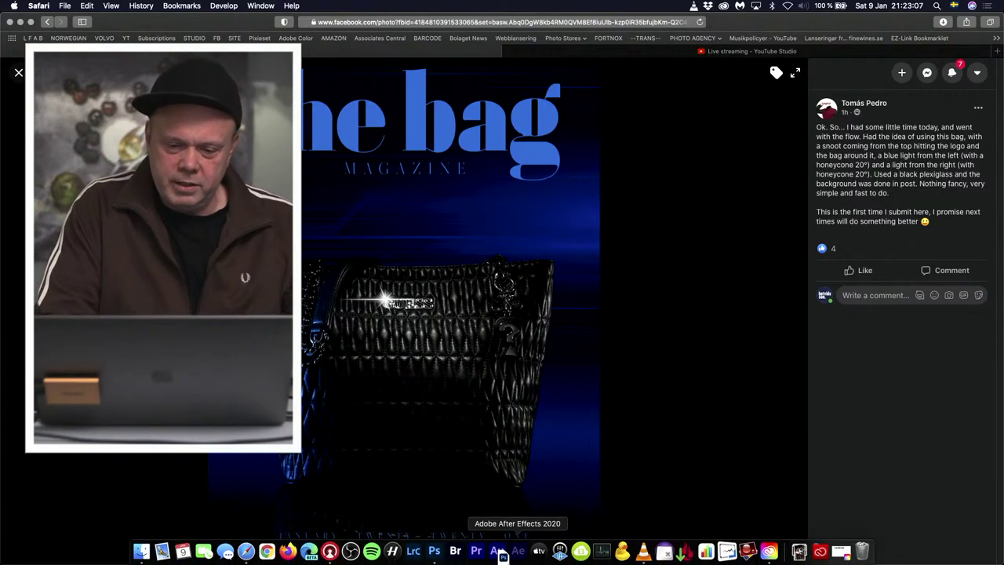
pyautogui.click(435, 552)
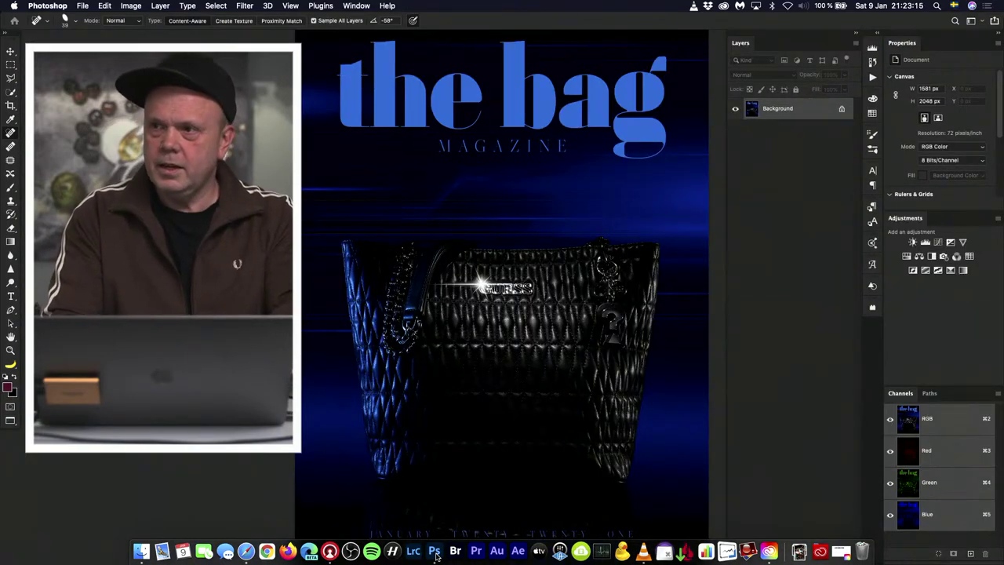
pyautogui.press('super+0')
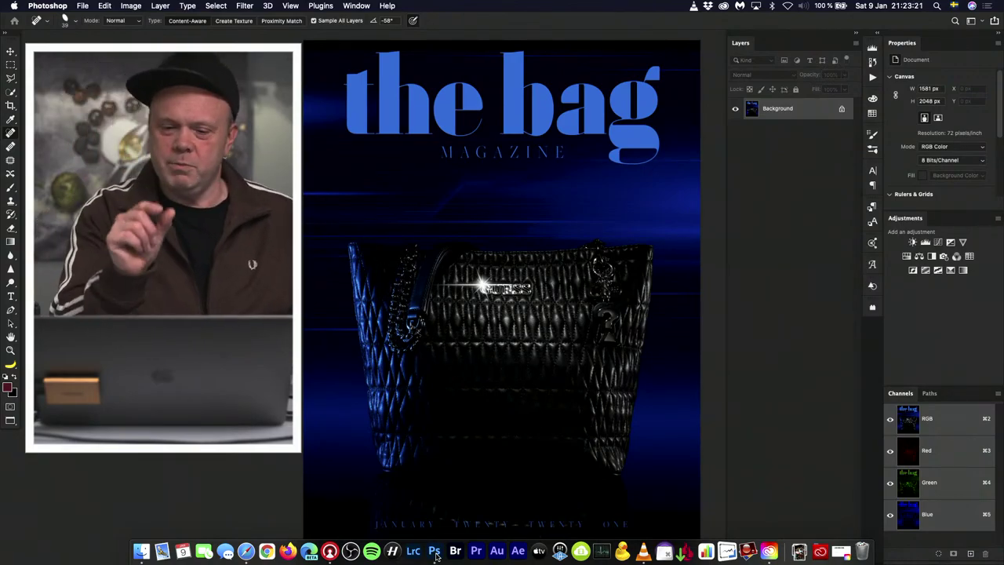
pyautogui.press('super+Tab')
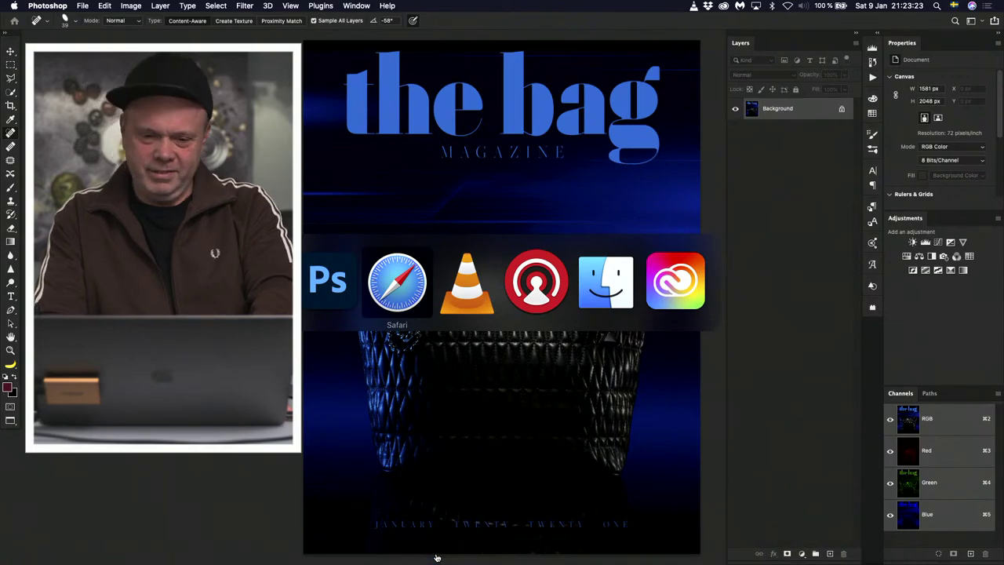
pyautogui.press('super+Tab')
pyautogui.press('super+Tab')
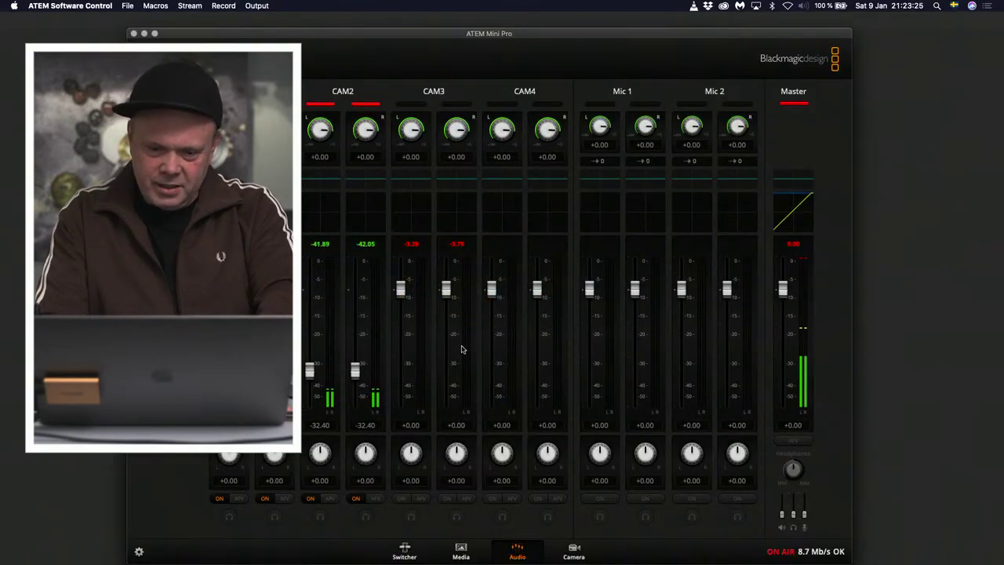
# Step: Show the switcher controls and open the upstream key's mask, shadow and border settings
pyautogui.click(403, 551)
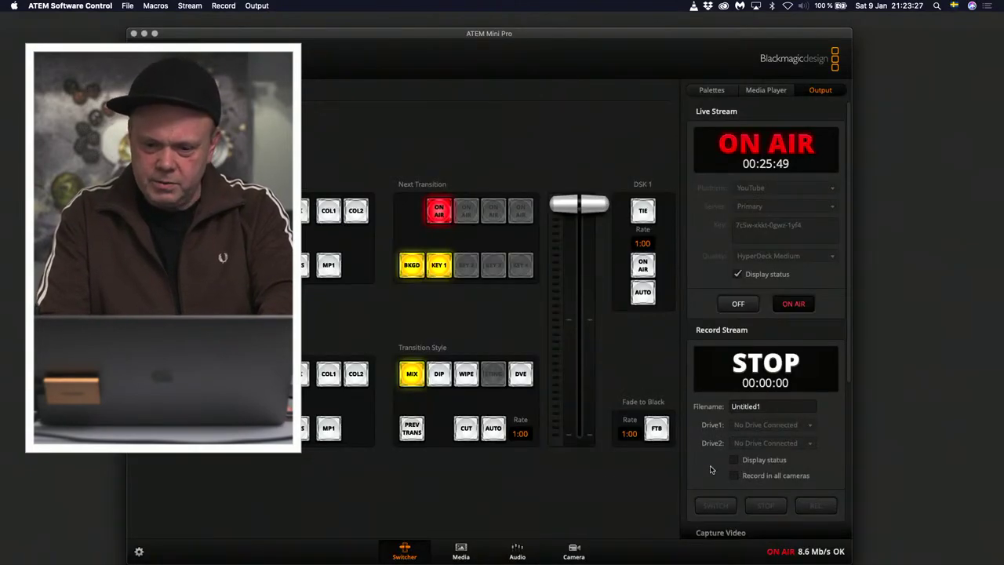
pyautogui.click(462, 551)
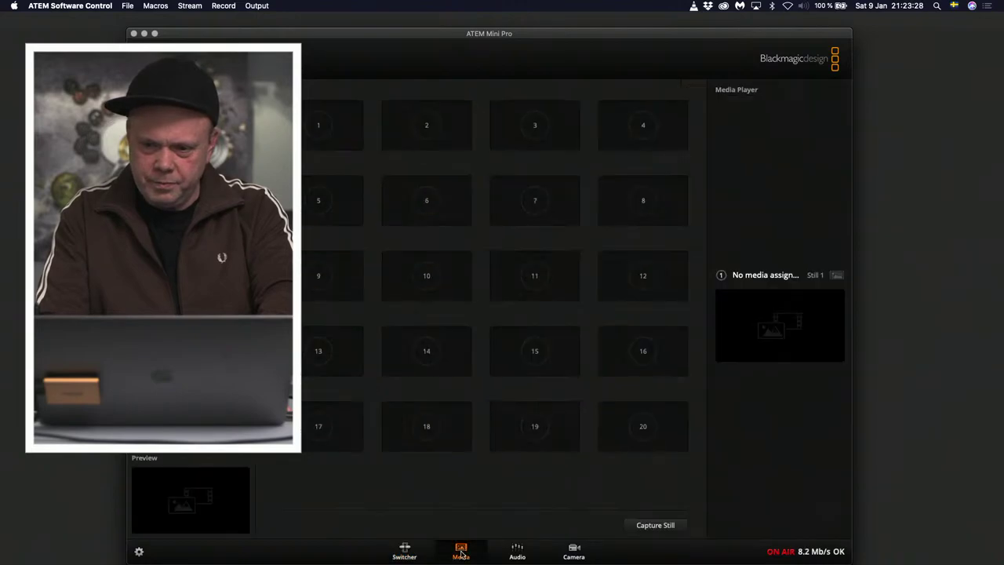
pyautogui.click(405, 552)
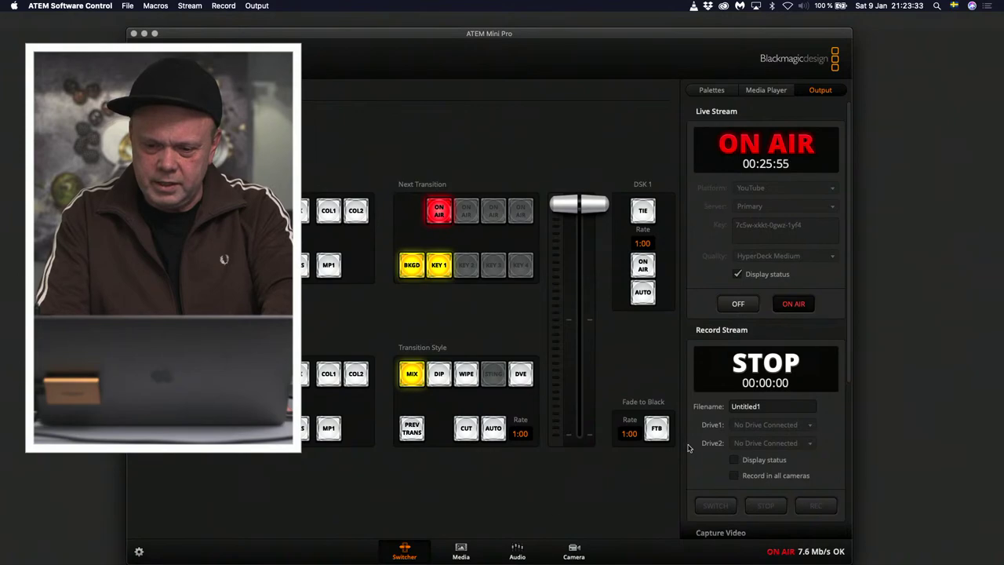
pyautogui.click(714, 91)
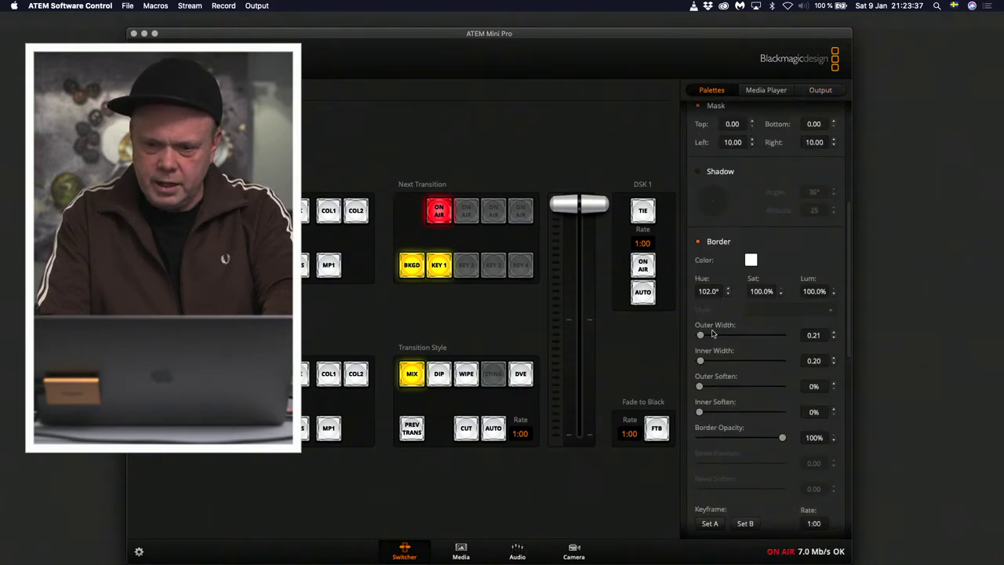
# Step: Set the border Outer Width to 0.20, then lower it to 0.10
pyautogui.click(820, 334)
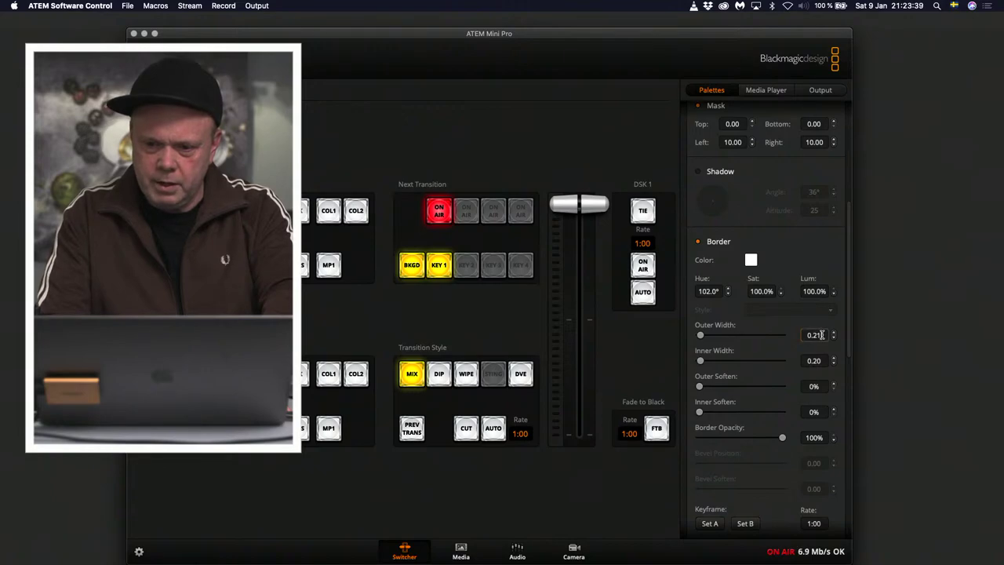
pyautogui.press('BackSpace')
pyautogui.write('0')
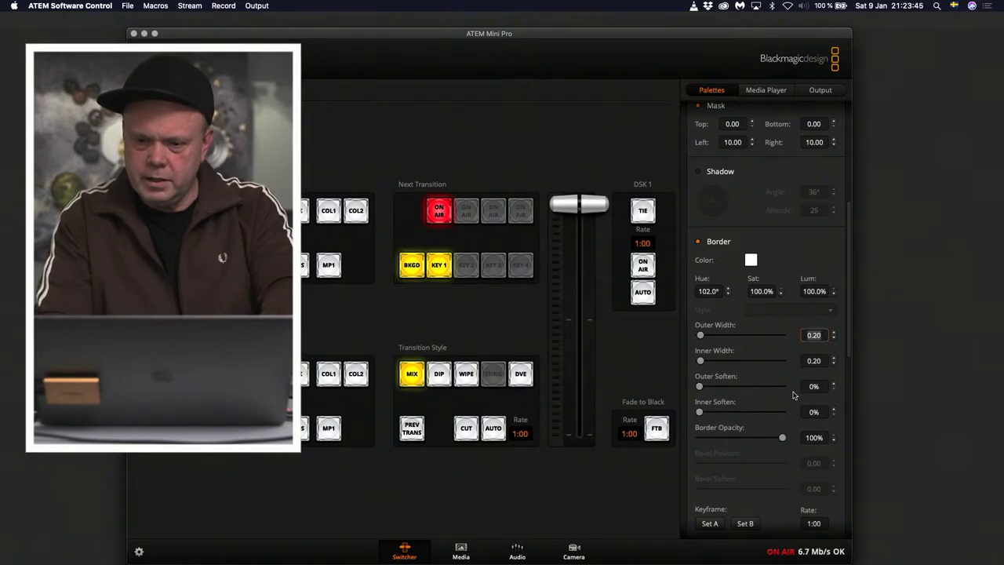
pyautogui.press('super+Tab')
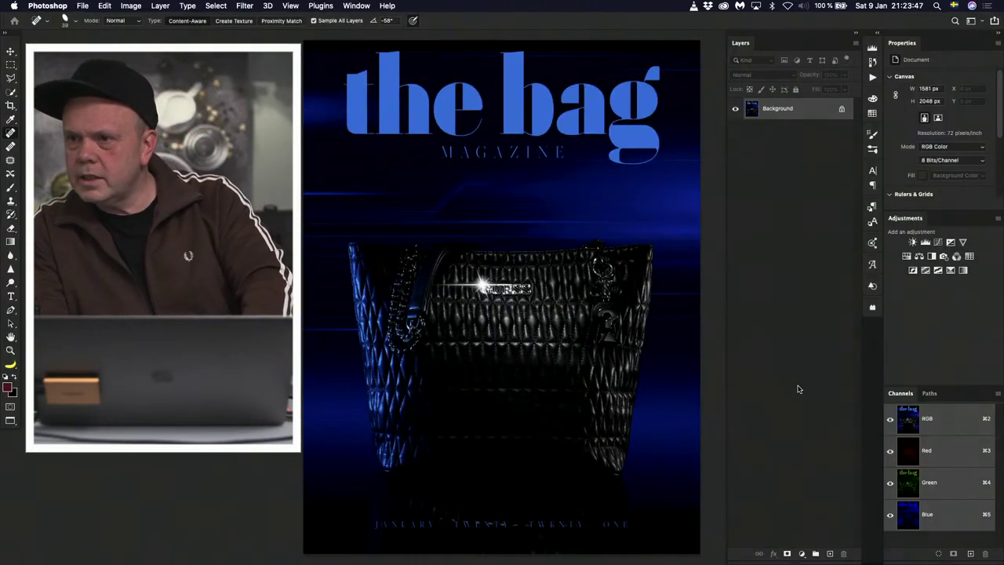
pyautogui.press('super+Tab')
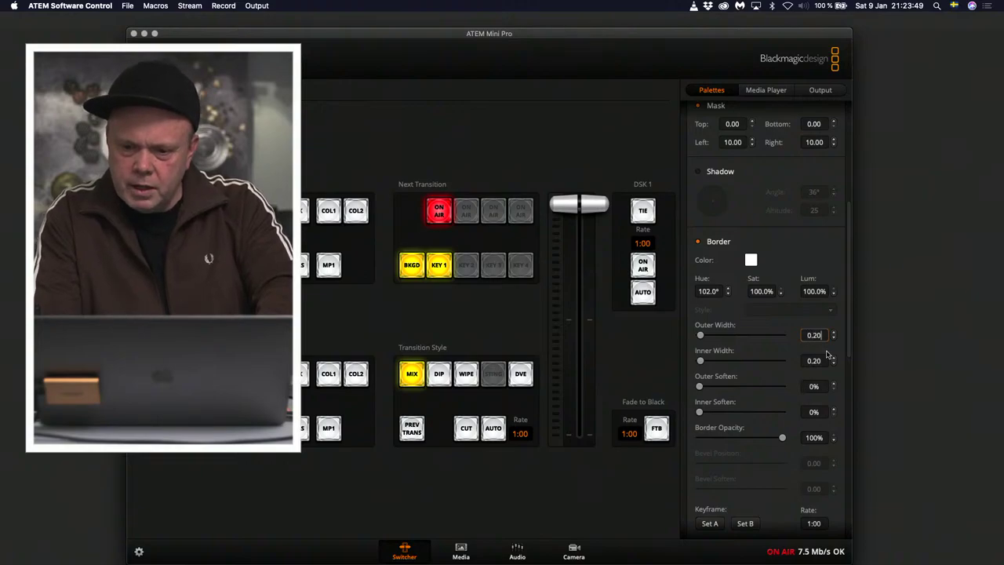
pyautogui.click(833, 338)
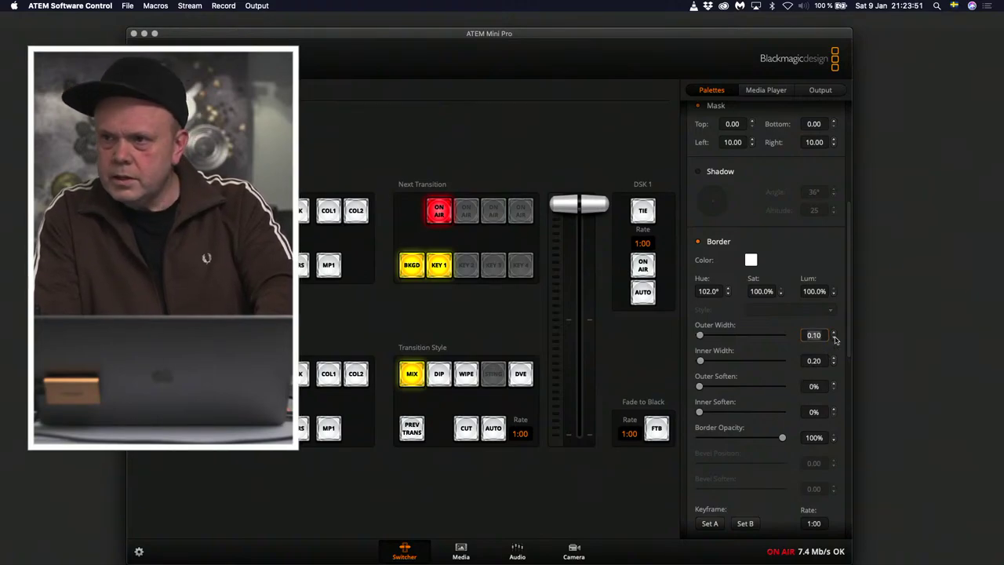
pyautogui.press('super+Tab')
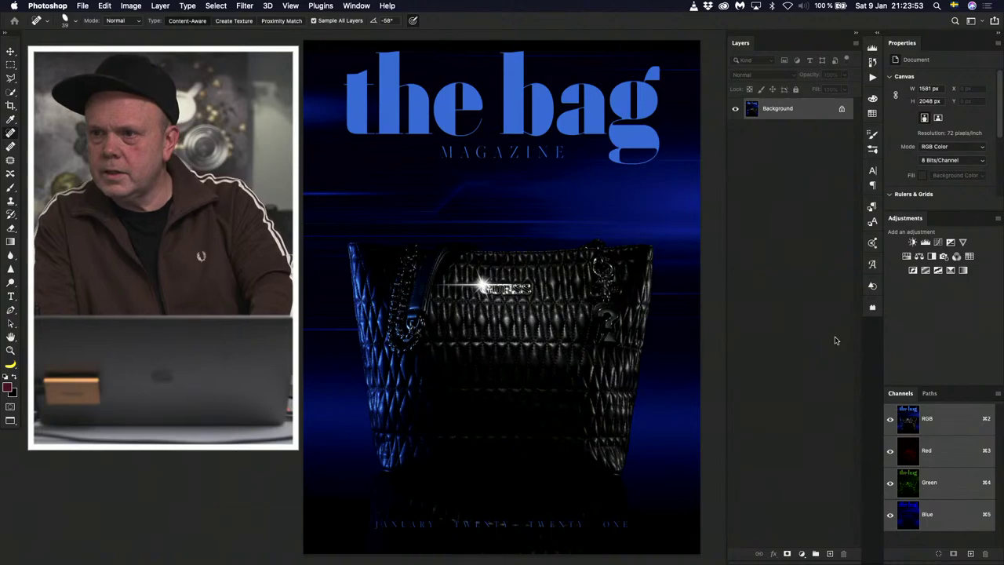
pyautogui.press('super+Tab')
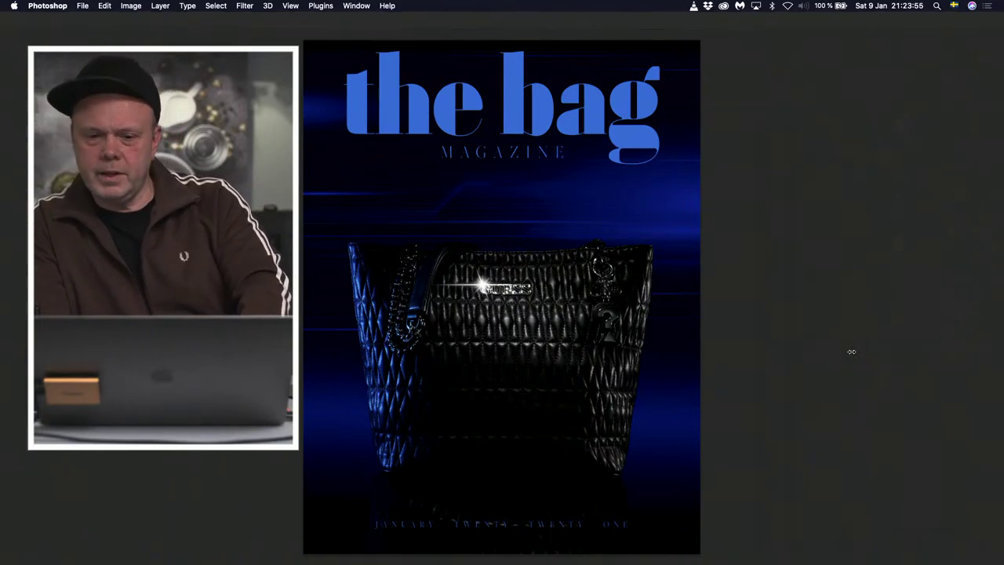
pyautogui.scroll(5, 779, 242)
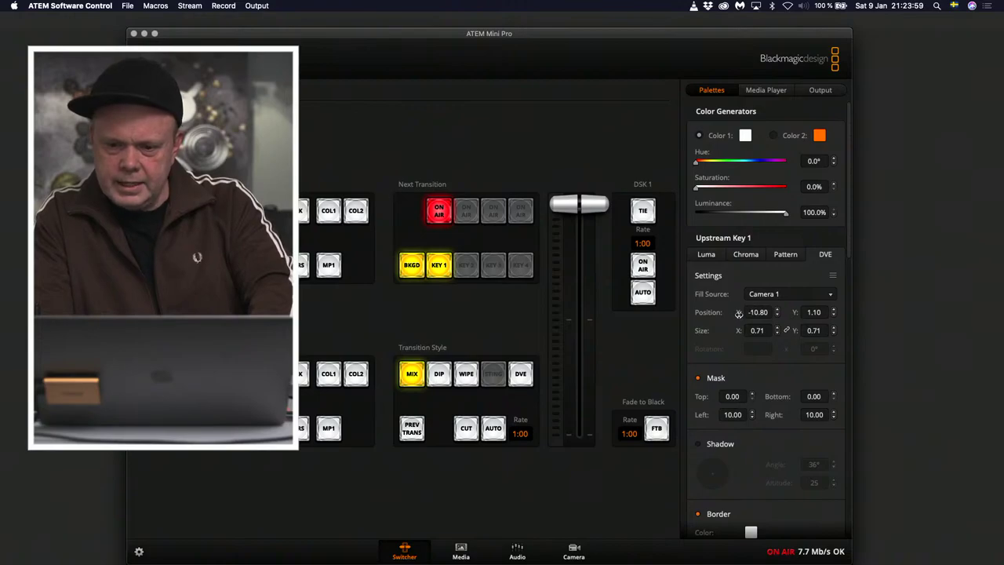
# Step: Nudge Upstream Key 1 Position X from -10.80 to -10.90, then return to Photoshop
pyautogui.moveTo(738, 313); pyautogui.dragTo(738, 313)
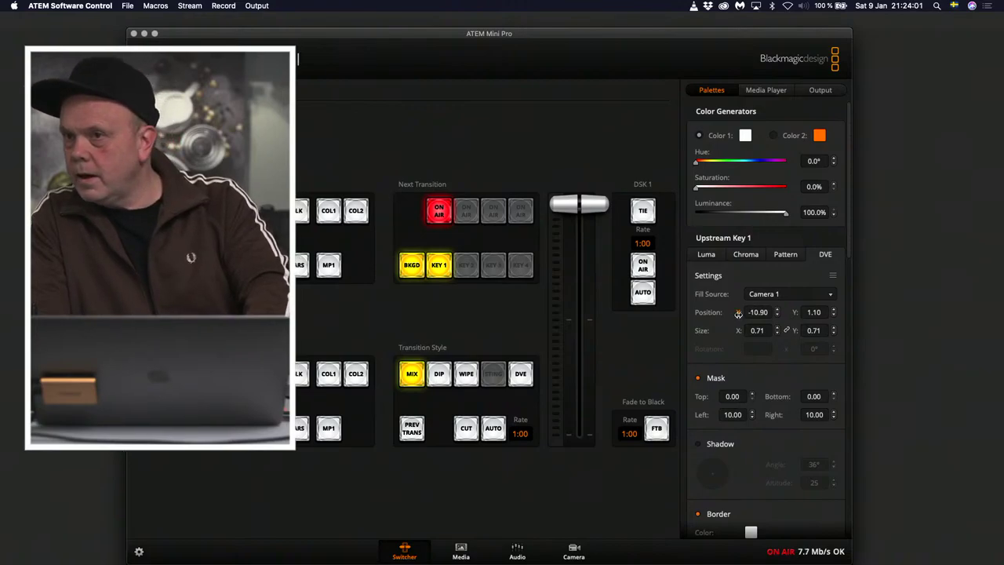
pyautogui.press('super+Tab')
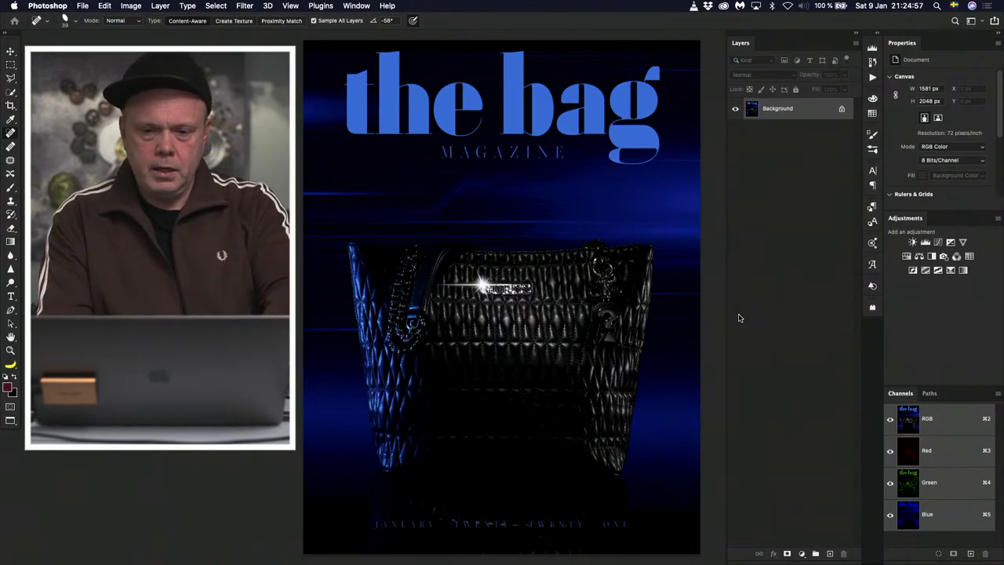
# Step: Zoom in to check the GUESS logo, fit the whole cover again, then switch to Safari
pyautogui.press('super+plus')
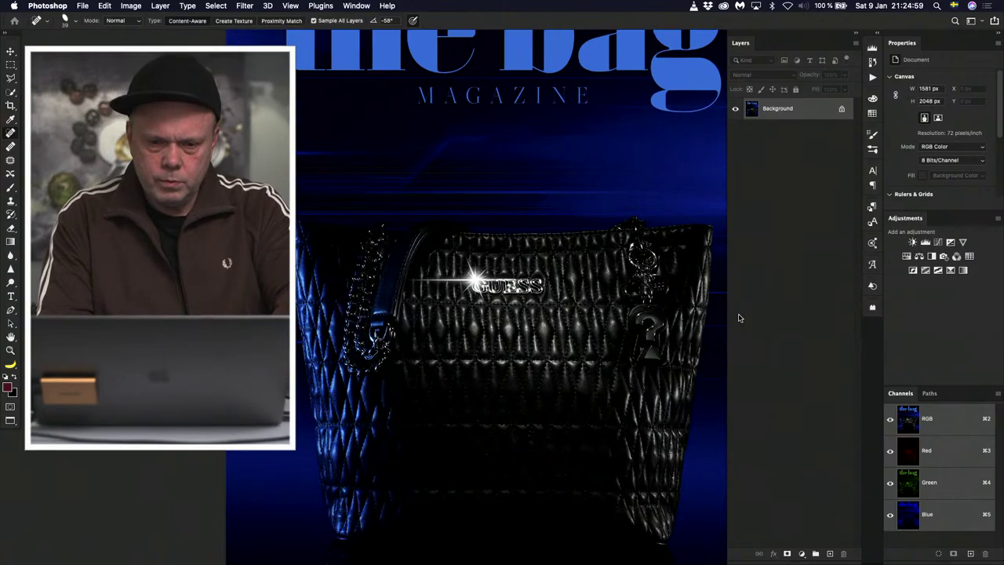
pyautogui.press('super+0')
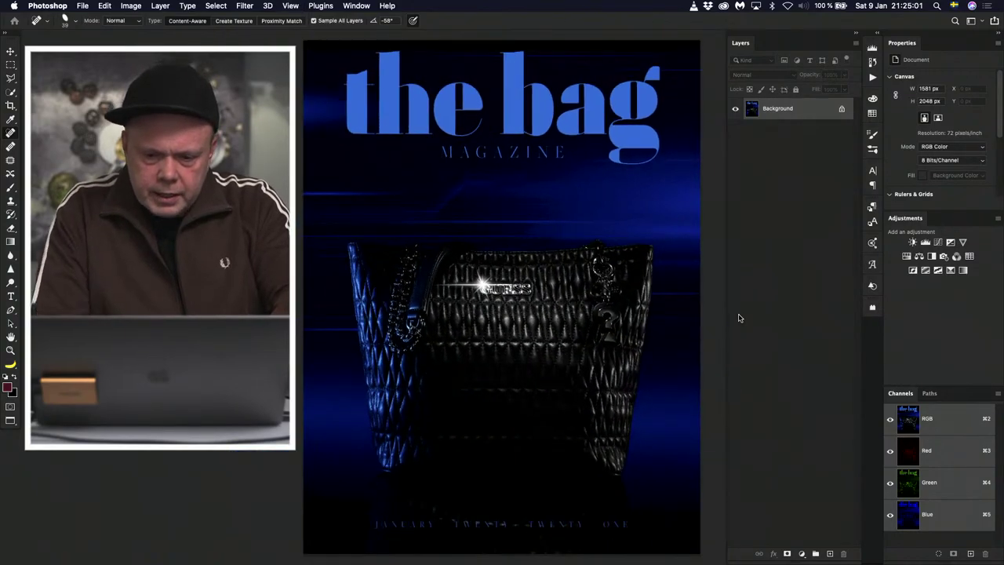
pyautogui.press('super+plus')
pyautogui.press('super+plus')
pyautogui.press('super+plus')
pyautogui.press('super+plus')
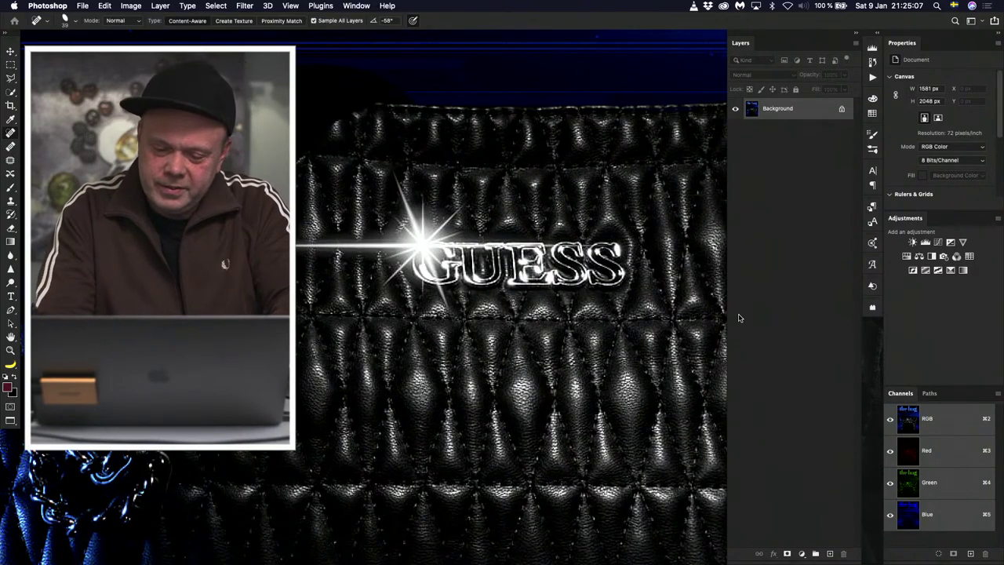
pyautogui.press('super+0')
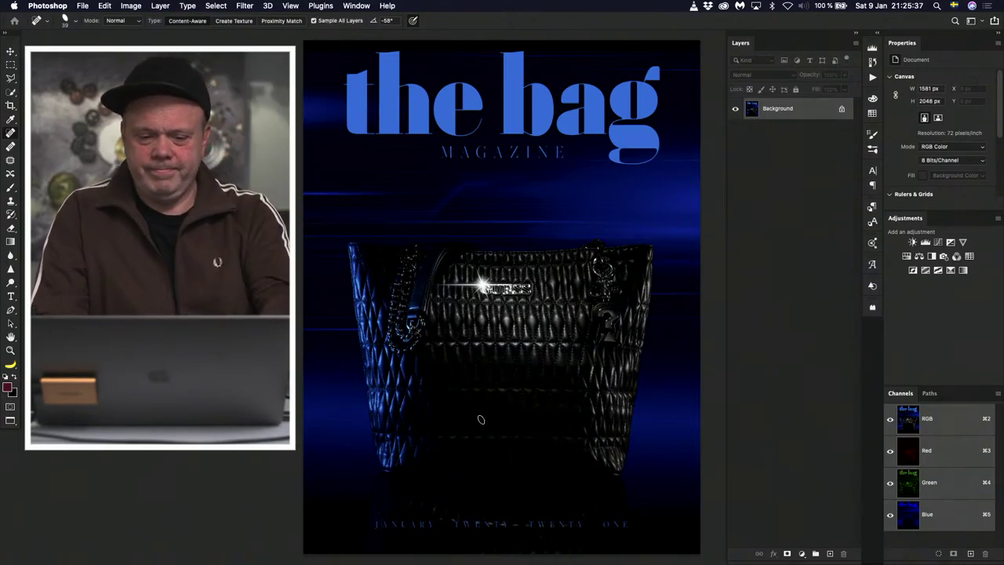
pyautogui.press('super+Tab')
pyautogui.press('super+Tab')
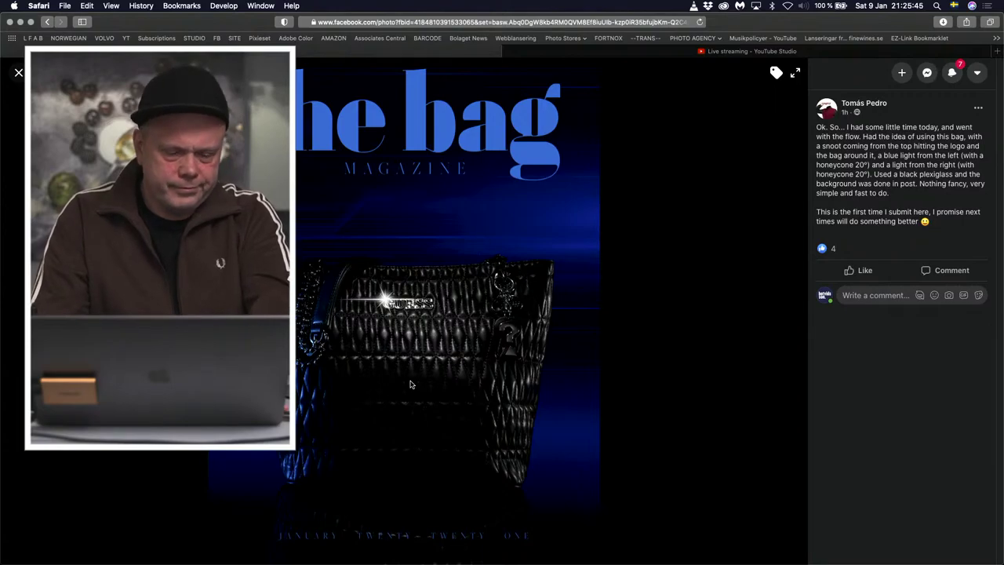
# Step: Switch from the Facebook photo back toward the Photoshop bag cover
pyautogui.press('super+Tab')
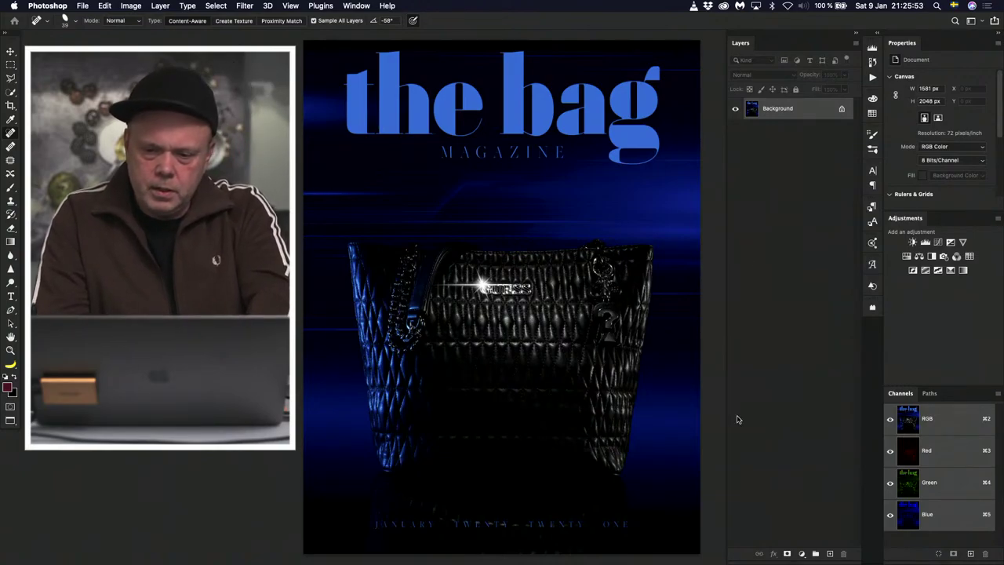
# Step: Add a Curves adjustment layer, raise the black point, and lift a midtone point from Input 55 to Output 79
pyautogui.click(802, 553)
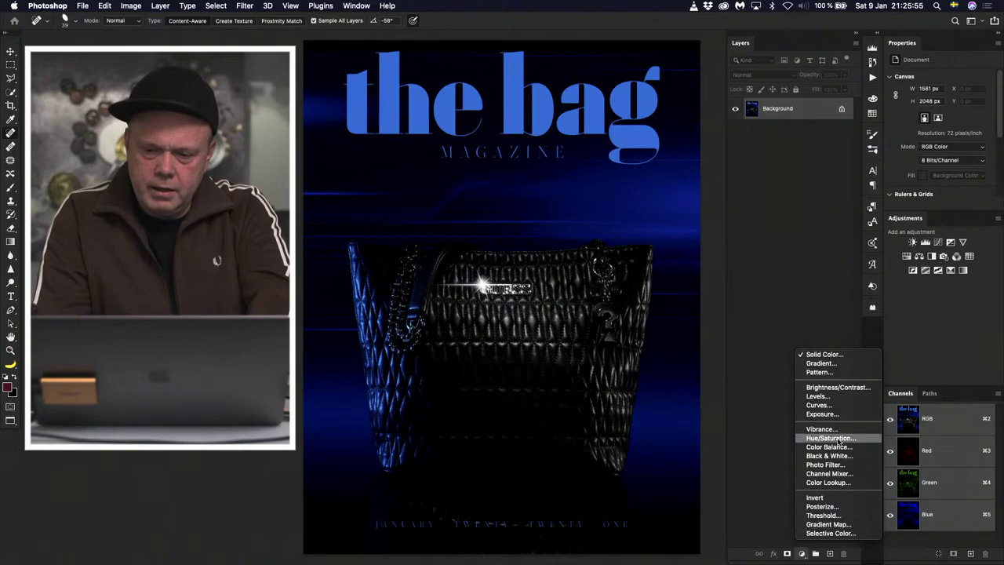
pyautogui.click(835, 408)
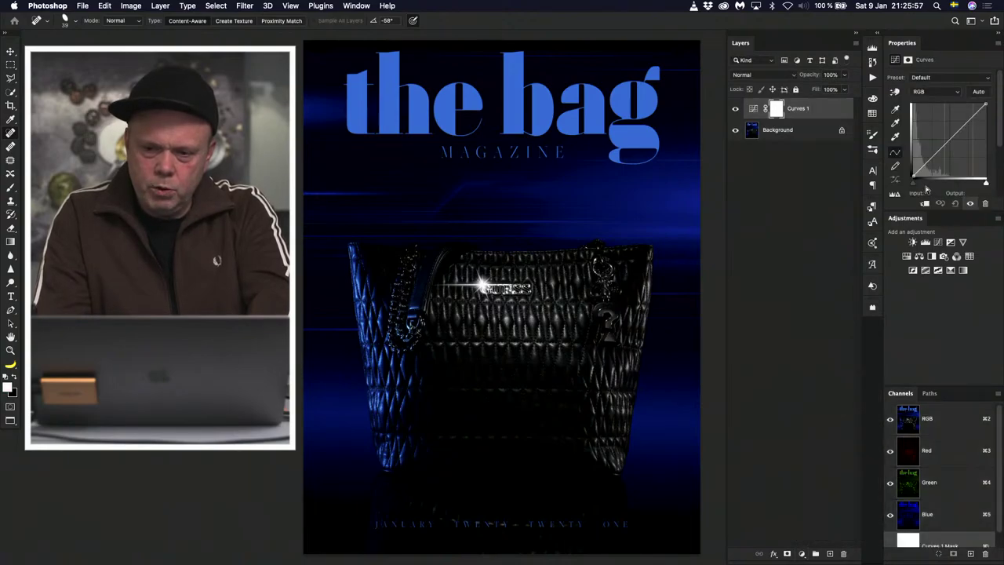
pyautogui.moveTo(915, 170); pyautogui.dragTo(913, 172)
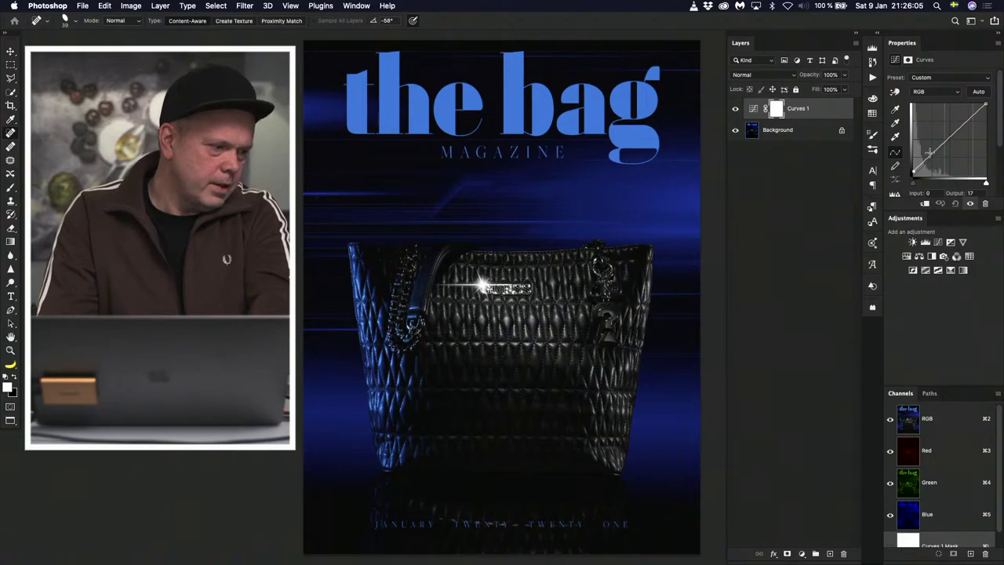
pyautogui.click(929, 152)
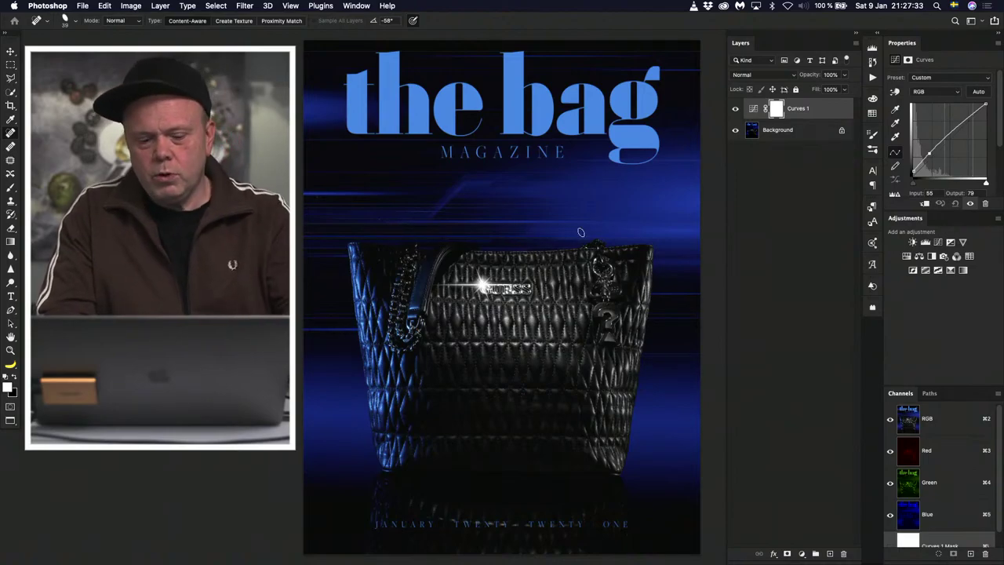
# Step: Duplicate the Background layer and try a Box Blur on the copy, then discard it
pyautogui.click(764, 132)
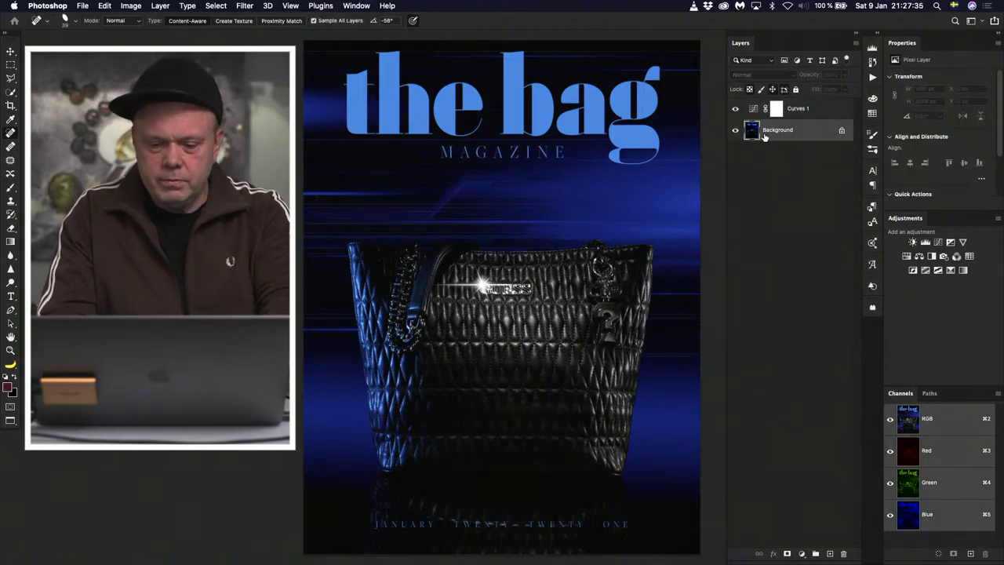
pyautogui.press('super+j')
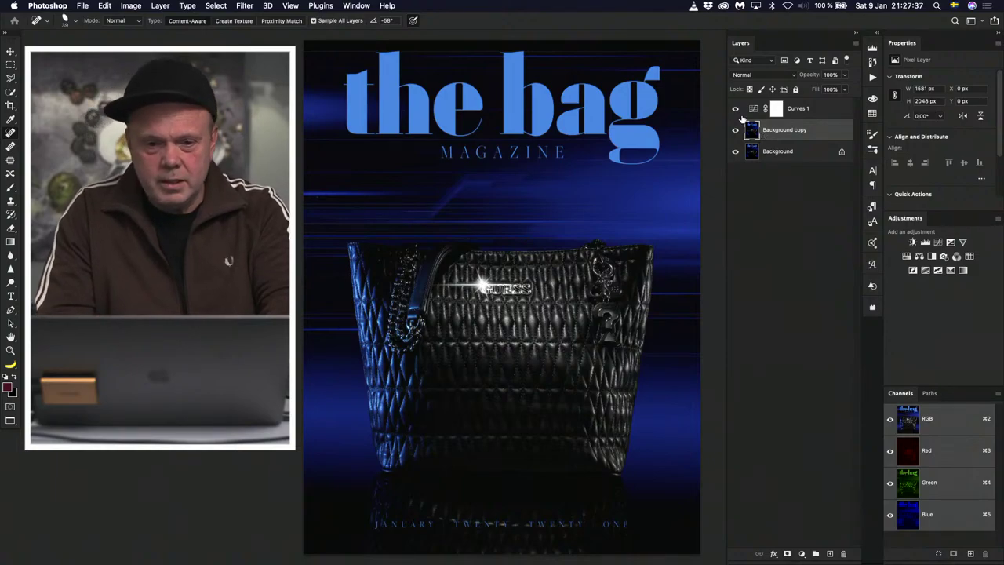
pyautogui.click(244, 4)
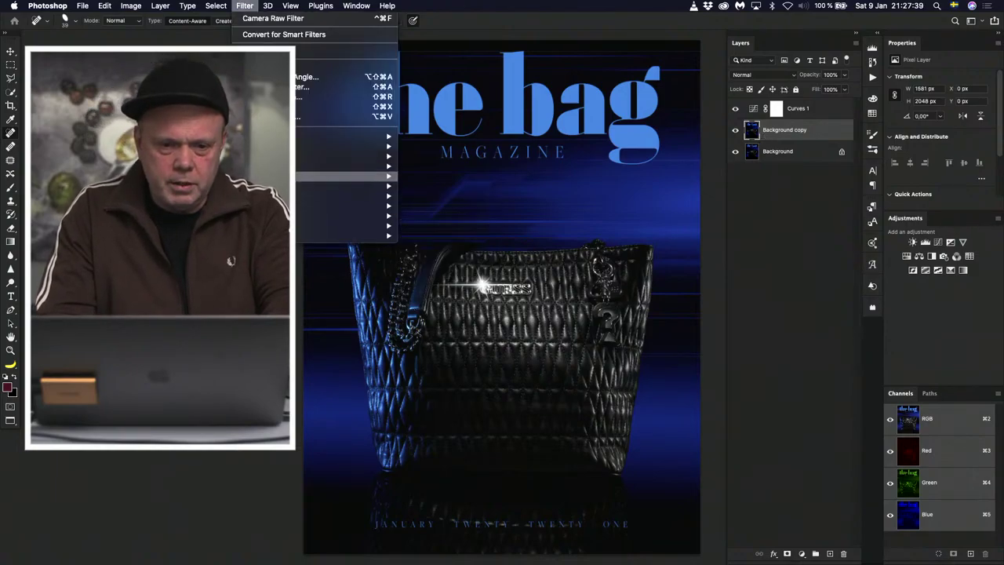
pyautogui.moveTo(346, 146)
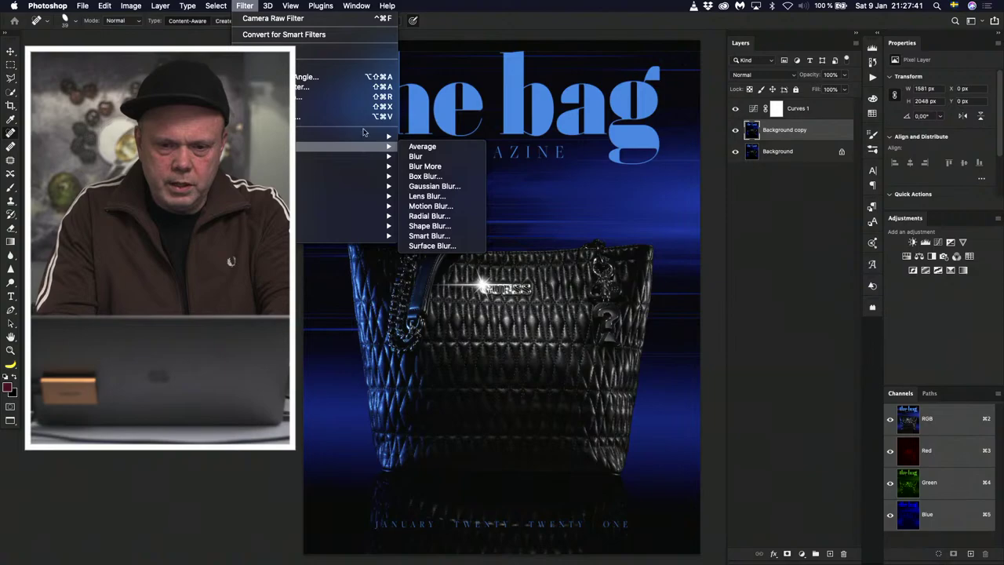
pyautogui.click(427, 176)
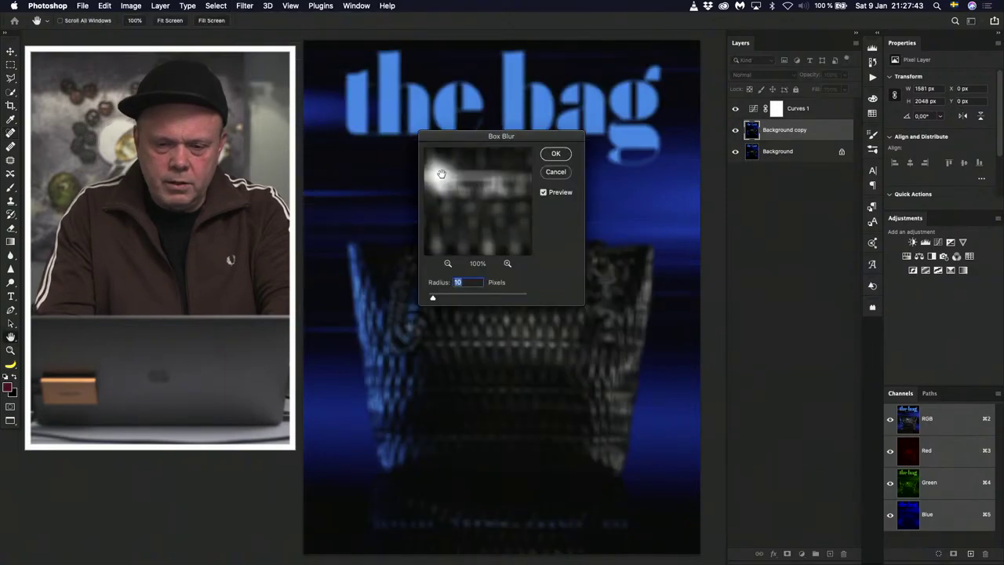
pyautogui.click(555, 172)
# Step: Apply a 7 px Gaussian Blur to the Background copy and add a hide-all black mask
pyautogui.click(239, 5)
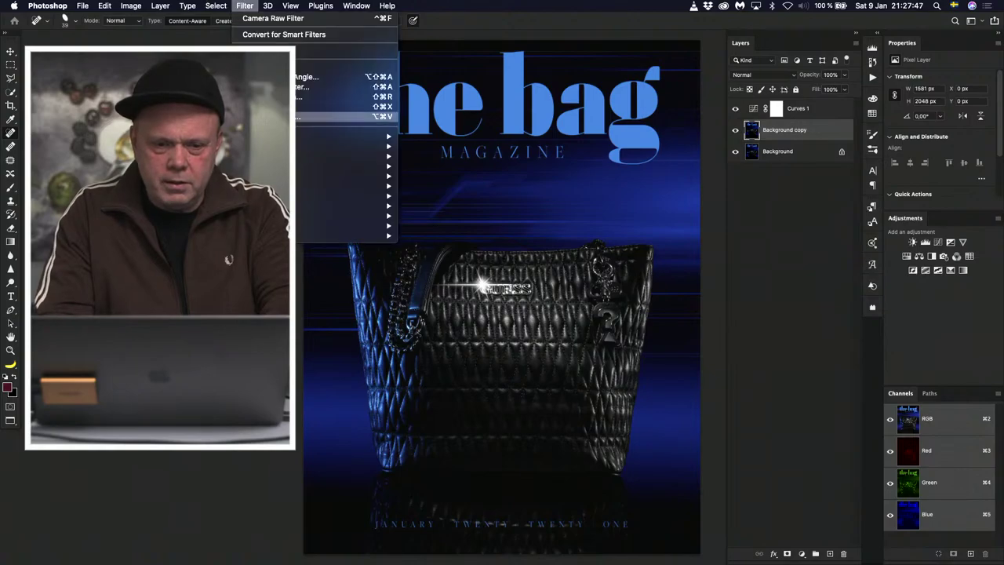
pyautogui.moveTo(353, 145)
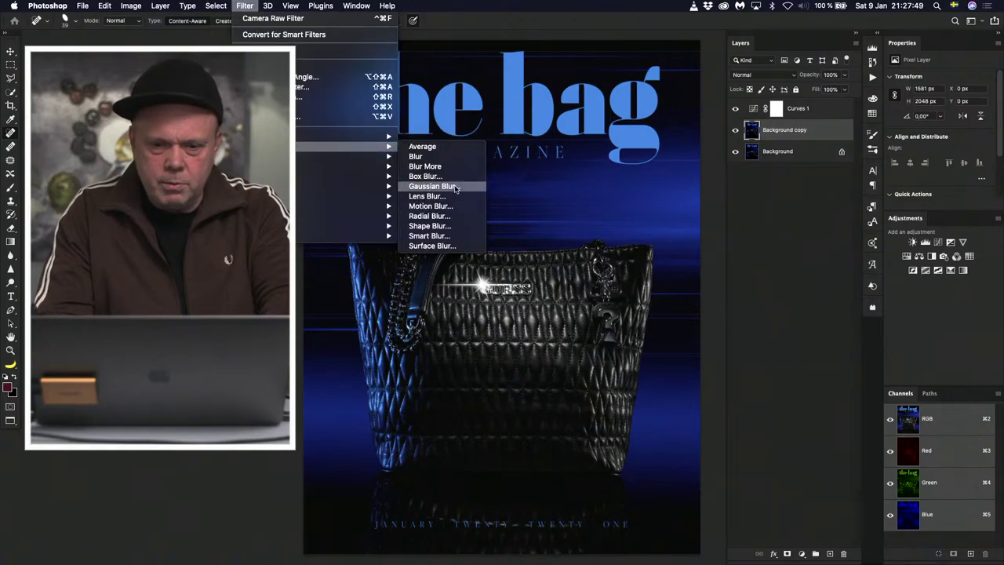
pyautogui.click(462, 186)
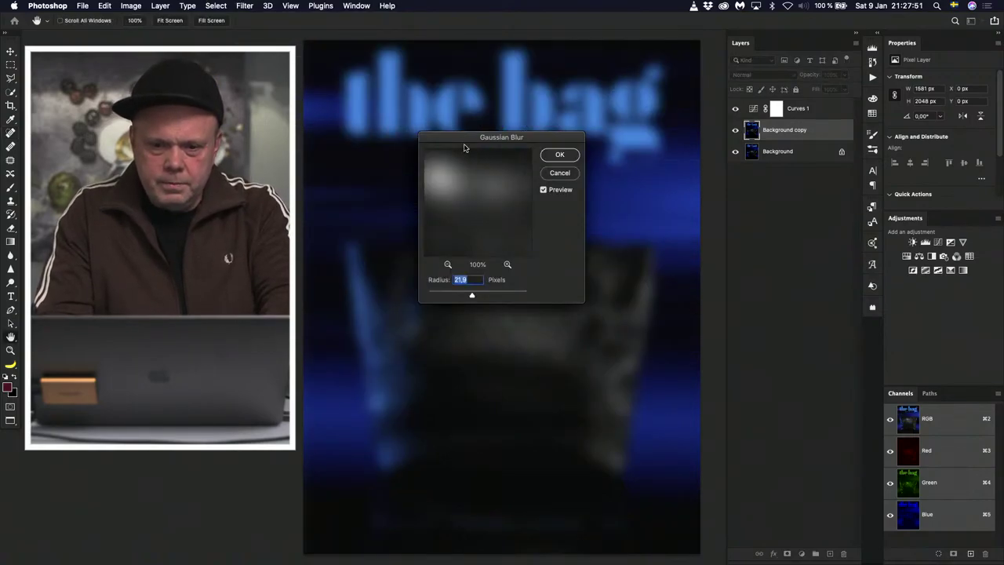
pyautogui.moveTo(470, 294); pyautogui.dragTo(450, 295)
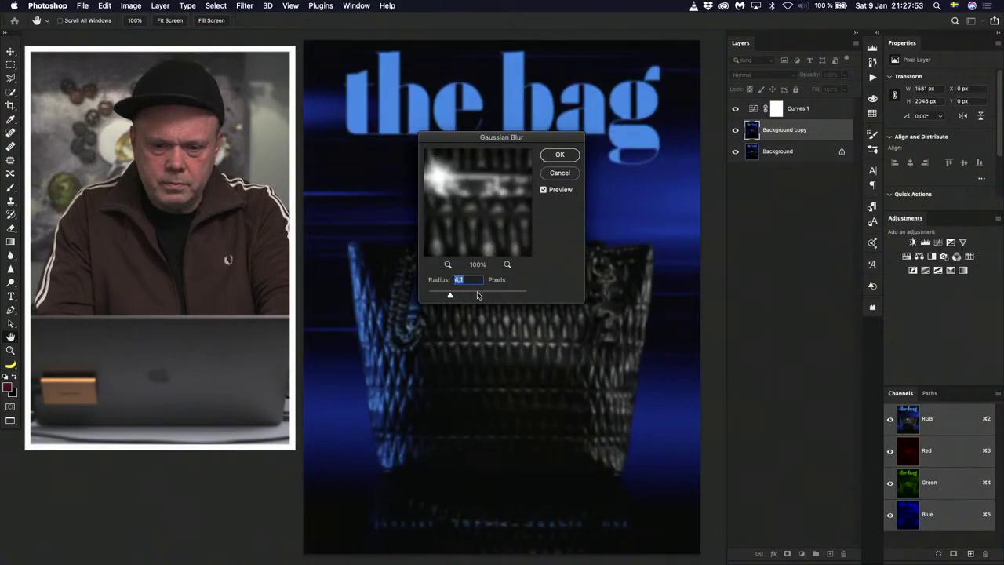
pyautogui.click(460, 296)
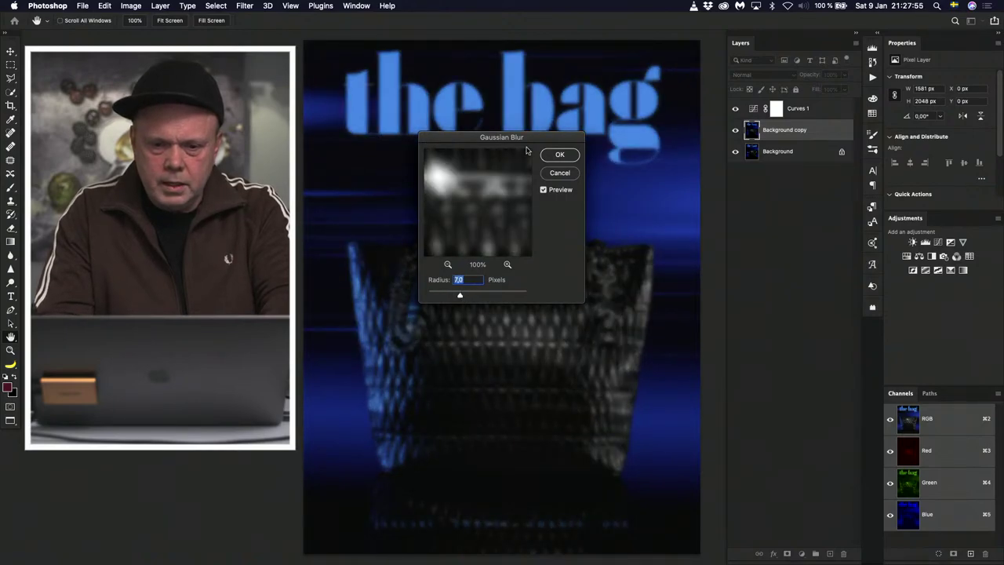
pyautogui.click(557, 154)
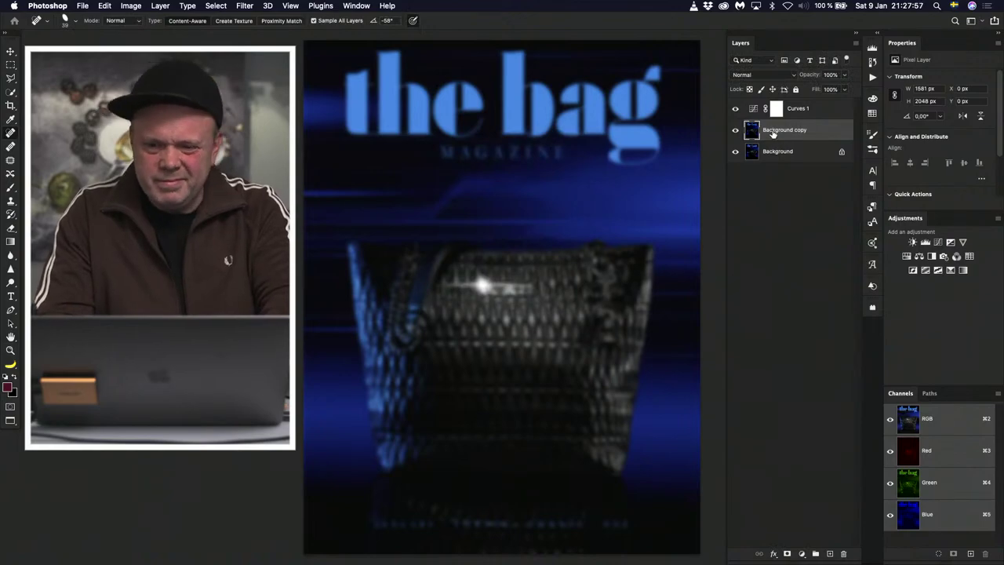
pyautogui.keyDown('alt'); pyautogui.click(788, 553); pyautogui.keyUp('alt')
# Step: Paint white on the mask with a 169 px brush over the left, top and right backdrop, then resize the brush to about 10 px
pyautogui.press('d')
pyautogui.press('b')
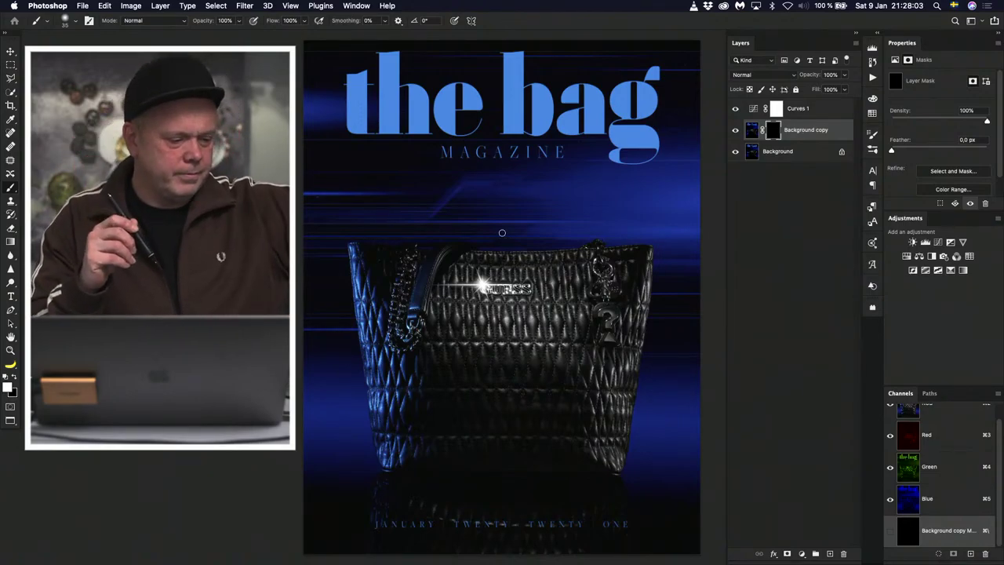
pyautogui.moveTo(472, 251); pyautogui.dragTo(501, 251)
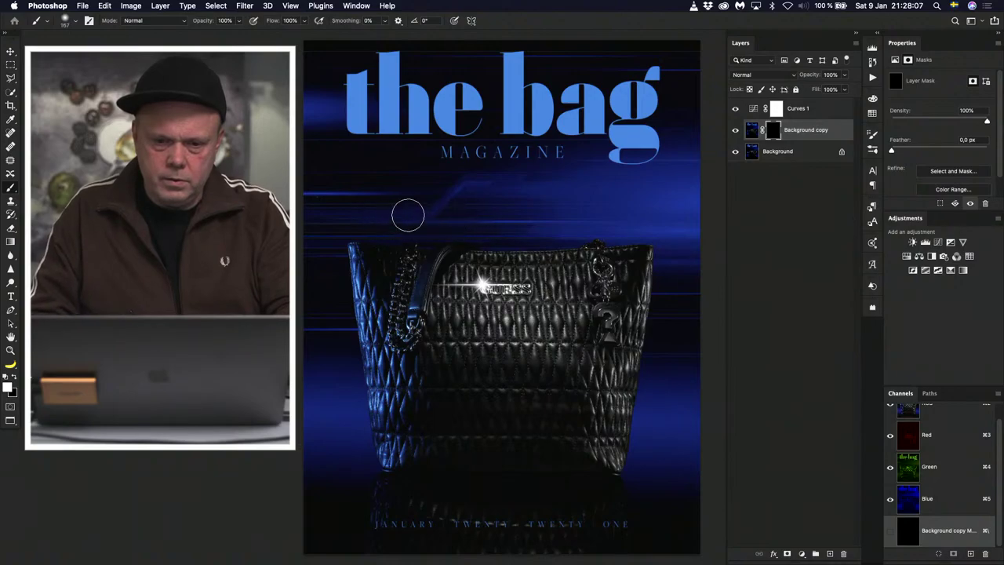
pyautogui.moveTo(408, 215)
pyautogui.mouseDown()
pyautogui.moveTo(321, 215)
pyautogui.moveTo(397, 195)
pyautogui.moveTo(330, 278)
pyautogui.moveTo(338, 333)
pyautogui.mouseUp()
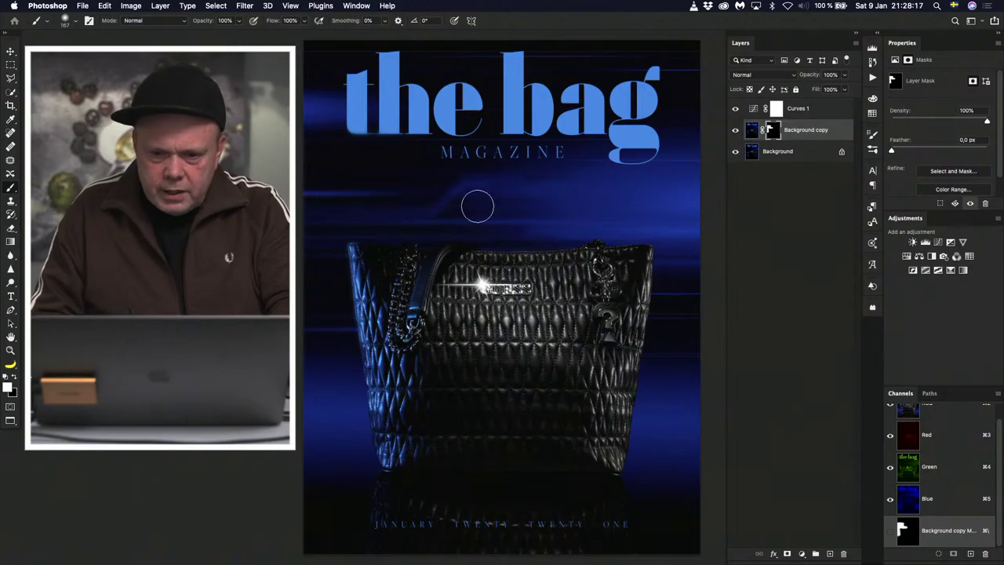
pyautogui.moveTo(594, 185)
pyautogui.mouseDown()
pyautogui.moveTo(664, 183)
pyautogui.moveTo(682, 165)
pyautogui.moveTo(696, 53)
pyautogui.moveTo(689, 194)
pyautogui.moveTo(700, 241)
pyautogui.mouseUp()
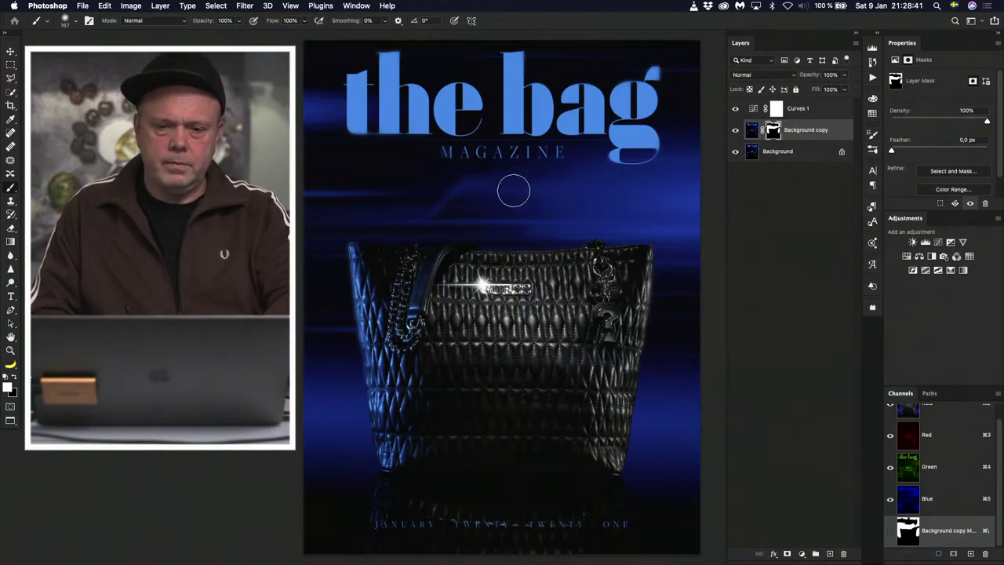
pyautogui.moveTo(505, 192); pyautogui.dragTo(474, 195)
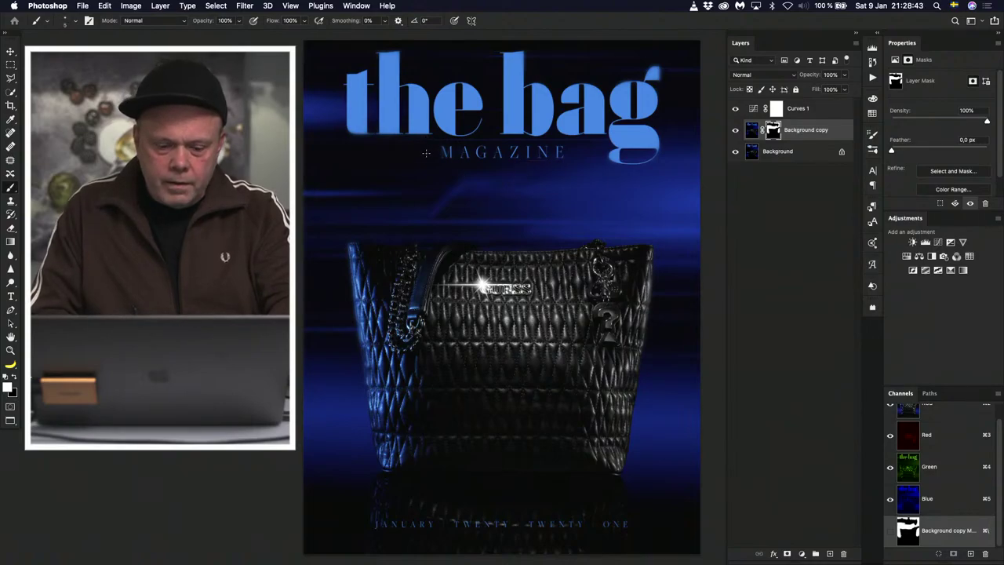
pyautogui.moveTo(425, 153)
pyautogui.mouseDown()
pyautogui.moveTo(421, 166)
pyautogui.moveTo(417, 143)
pyautogui.mouseUp()
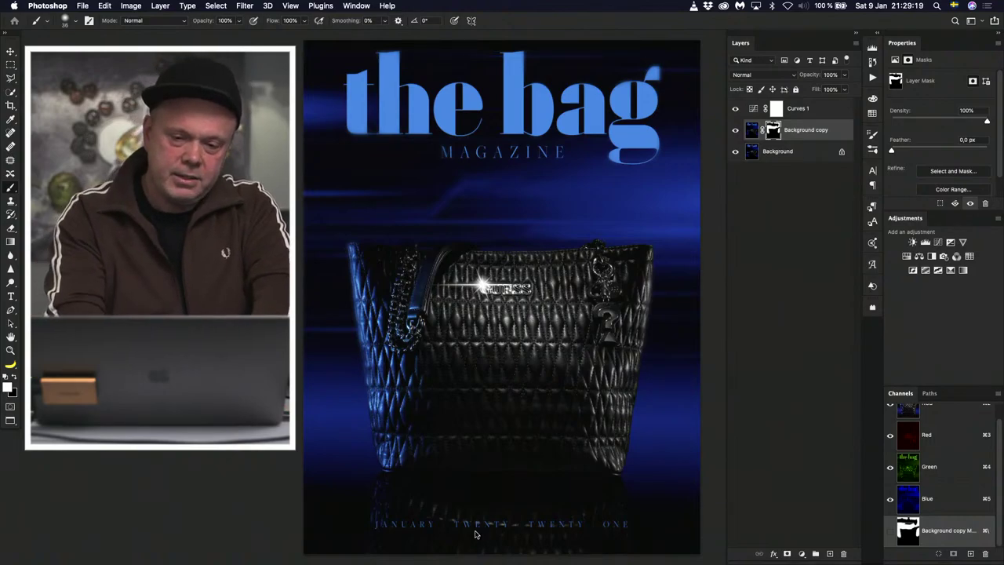
# Step: Undo a trial stamp-visible merge, remove the Curves 1 mask, and toggle the edits to compare
pyautogui.press('super+alt+shift+e')
pyautogui.press('super+z')
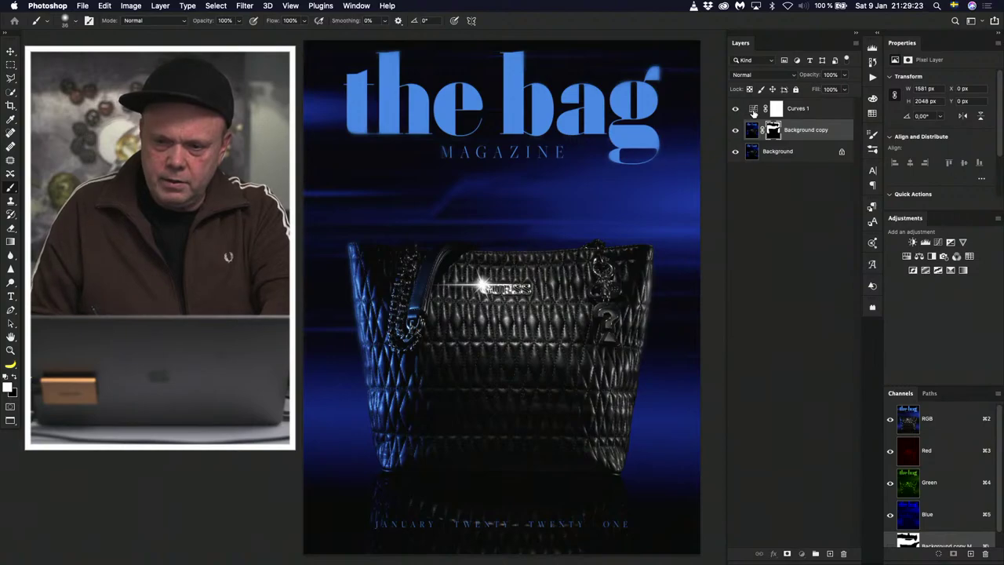
pyautogui.click(753, 111)
pyautogui.press('BackSpace')
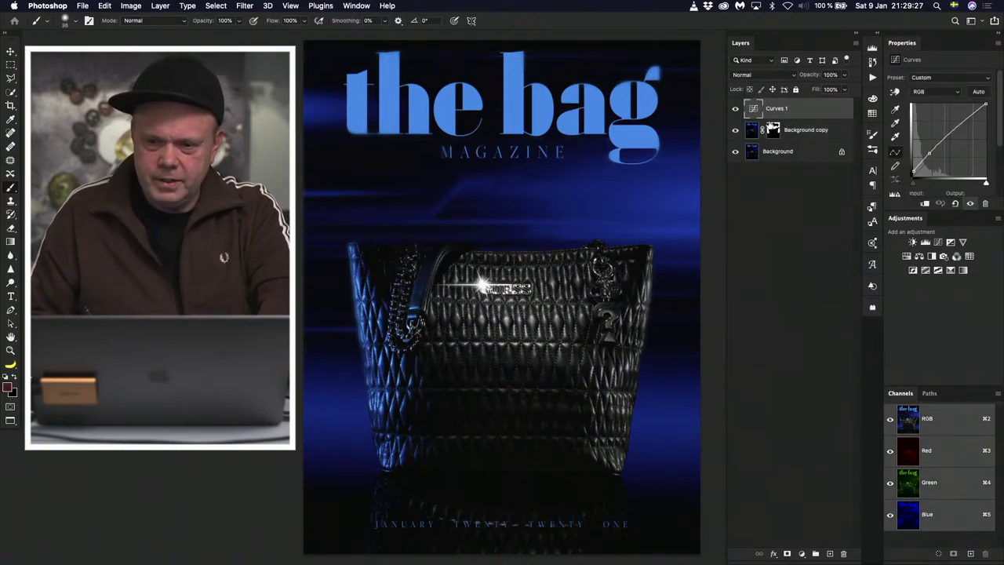
pyautogui.keyDown('alt'); pyautogui.click(735, 153); pyautogui.keyUp('alt')
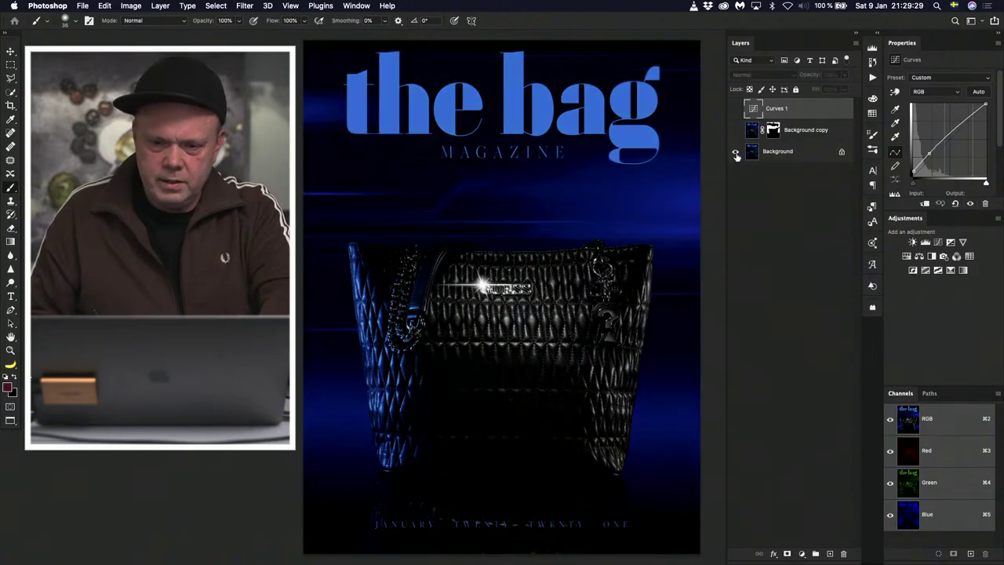
pyautogui.keyDown('alt'); pyautogui.click(736, 154); pyautogui.keyUp('alt')
pyautogui.keyDown('alt'); pyautogui.click(736, 154); pyautogui.keyUp('alt')
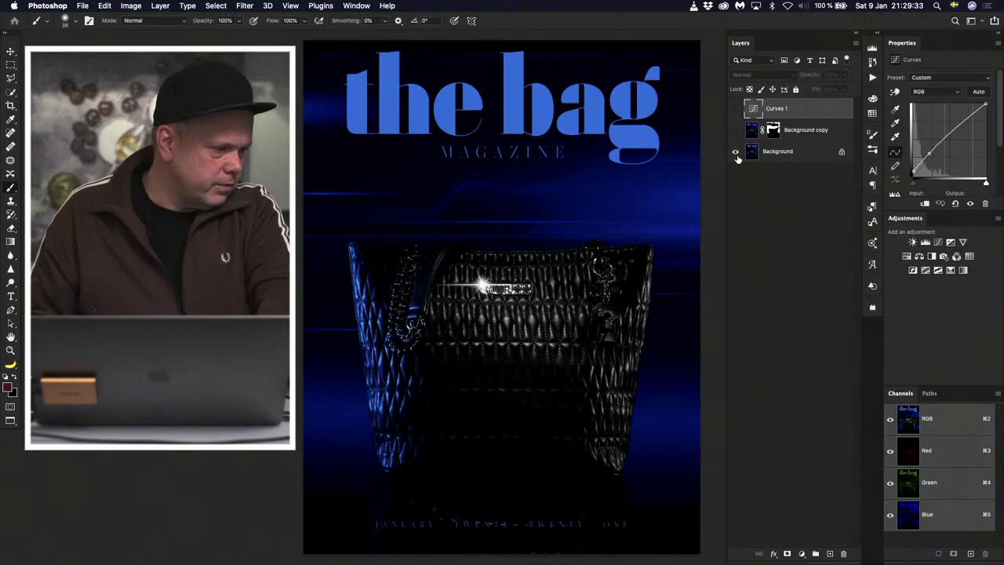
# Step: Merge the blurred copy into Background, delete Curves 1, and create Layer 1 from the image
pyautogui.click(751, 132)
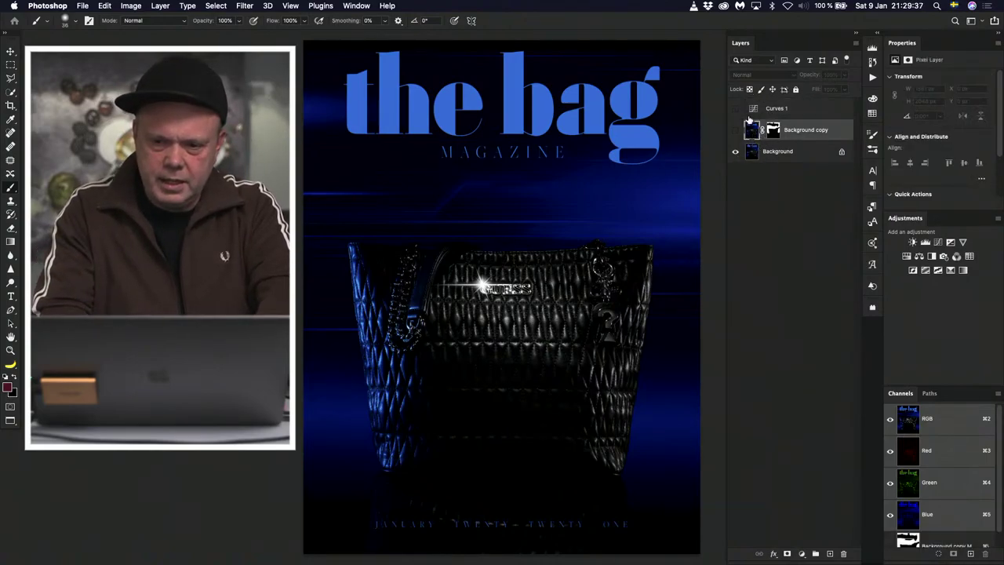
pyautogui.hotkey('ctrl', 'e')
pyautogui.click(756, 116)
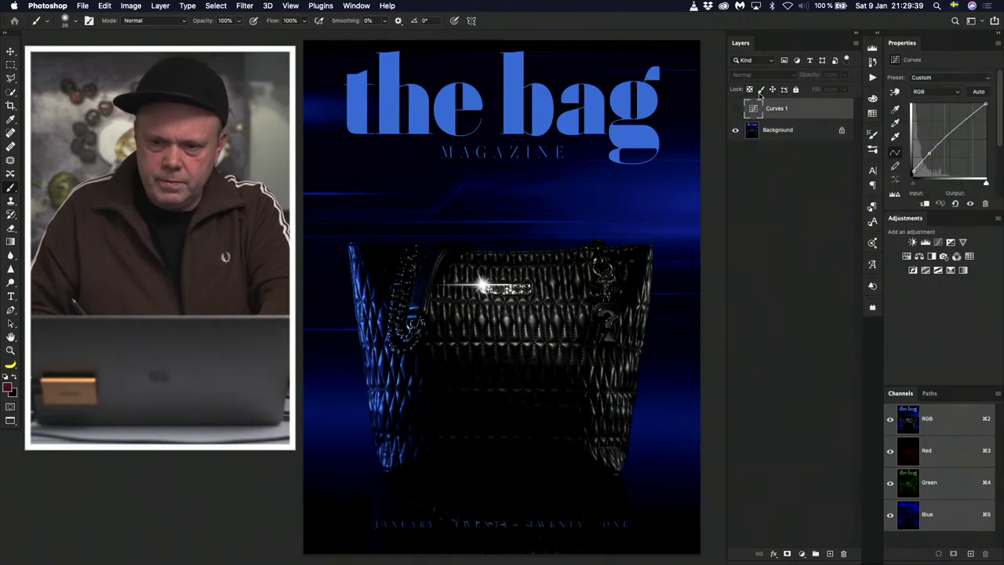
pyautogui.press('Delete')
pyautogui.hotkey('ctrl', 'j')
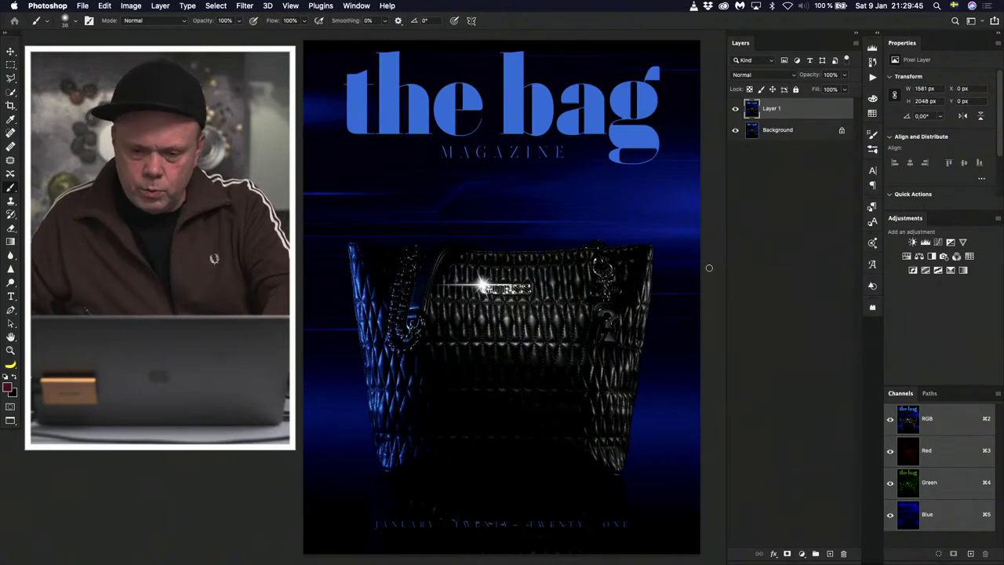
pyautogui.moveTo(685, 558)
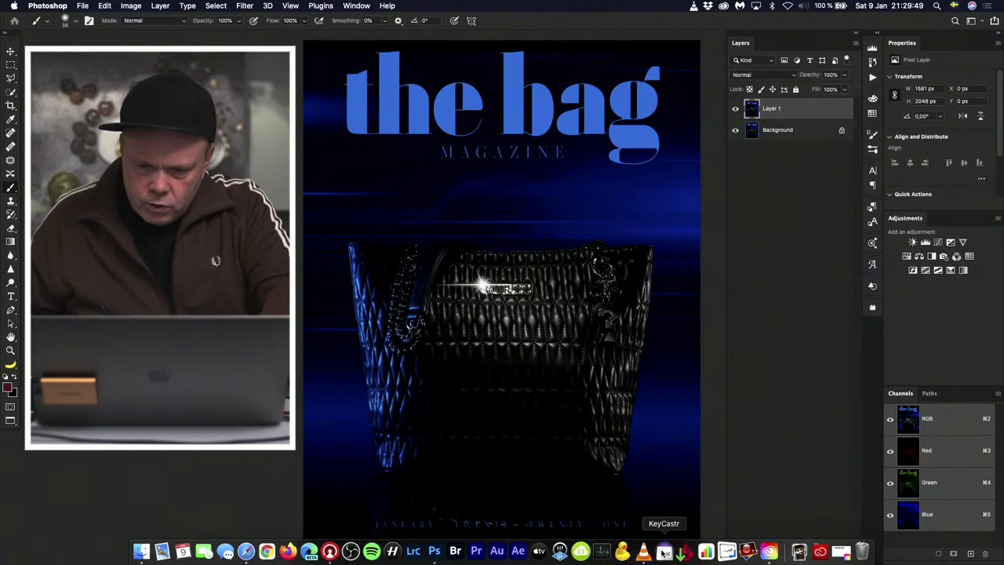
pyautogui.click(664, 551)
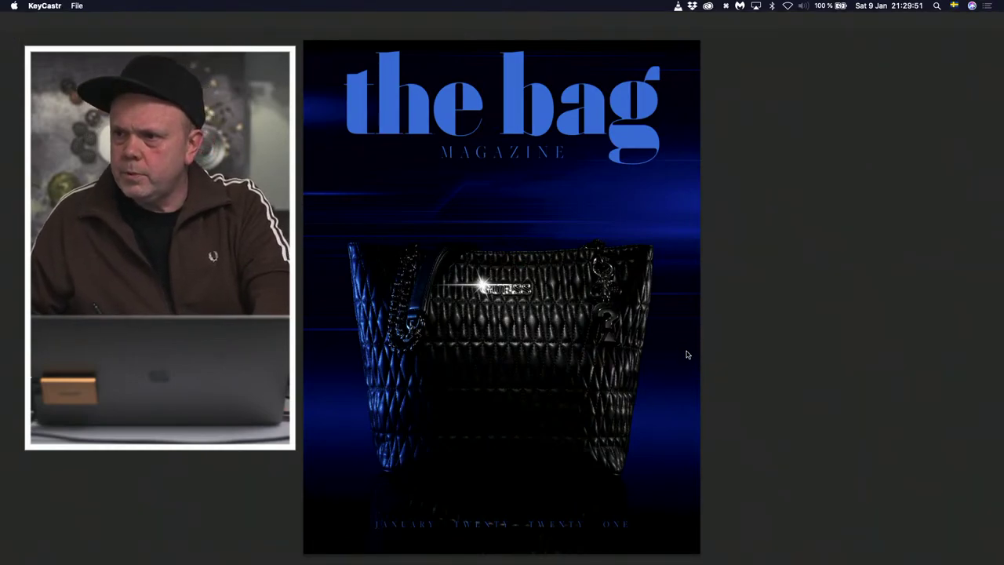
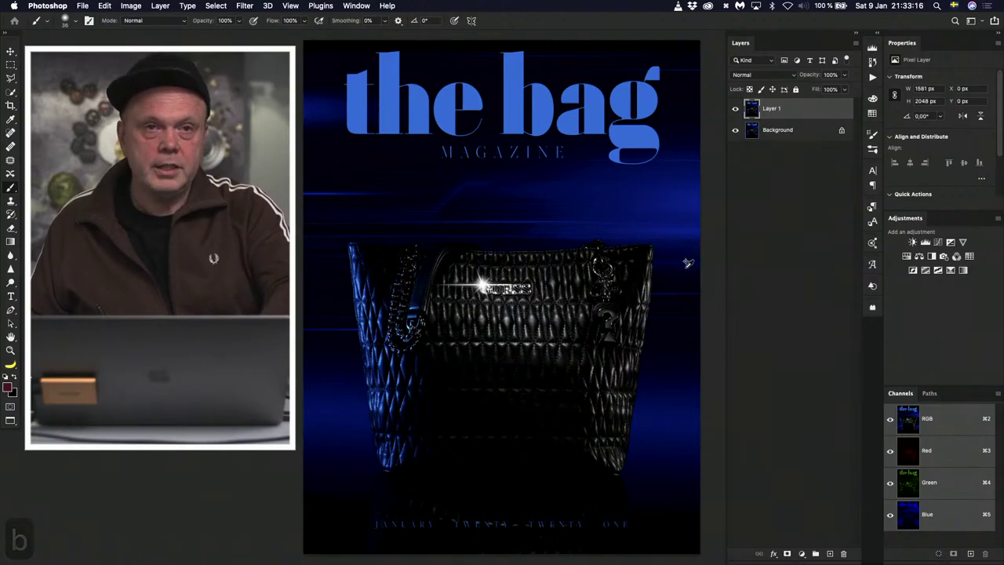
# Step: Set the brush blend mode to Color for colour-only painting on Layer 1
pyautogui.hotkey('alt', 'shift', 'c')
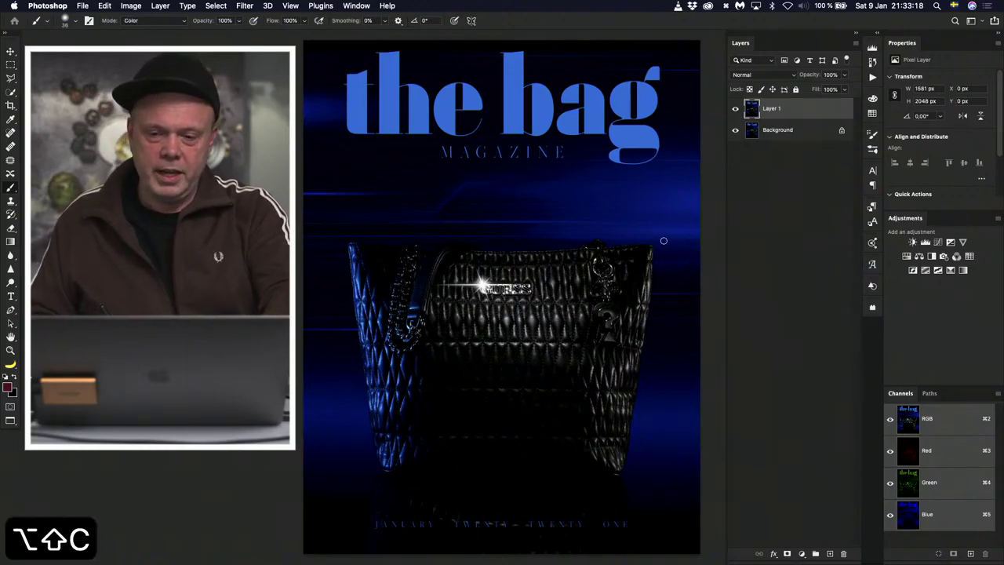
# Step: With an 80 px brush, paint the bag's right edge in its sampled left-edge blue, then close the cover
pyautogui.moveTo(637, 274); pyautogui.dragTo(667, 273)
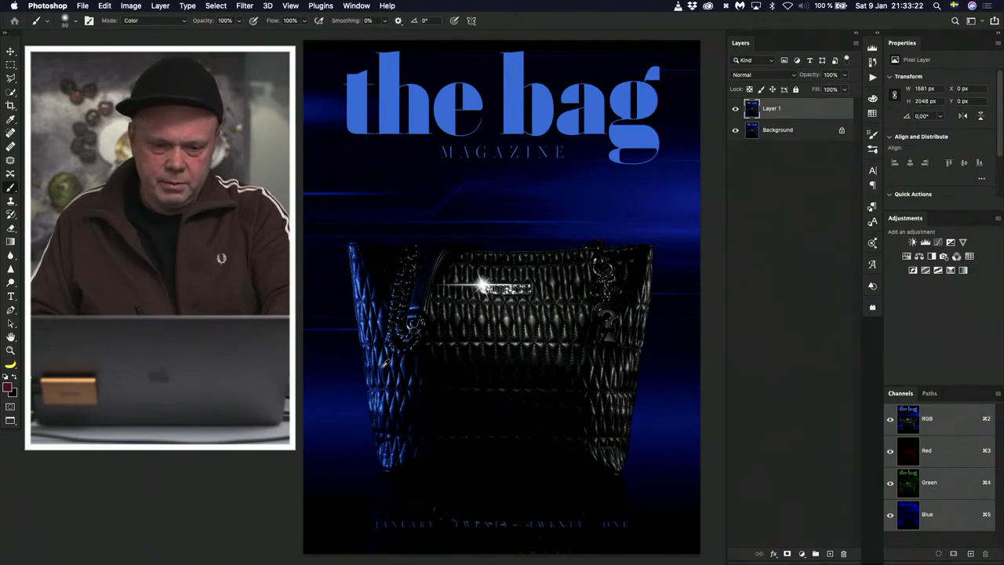
pyautogui.keyDown('alt'); pyautogui.click(384, 360); pyautogui.keyUp('alt')
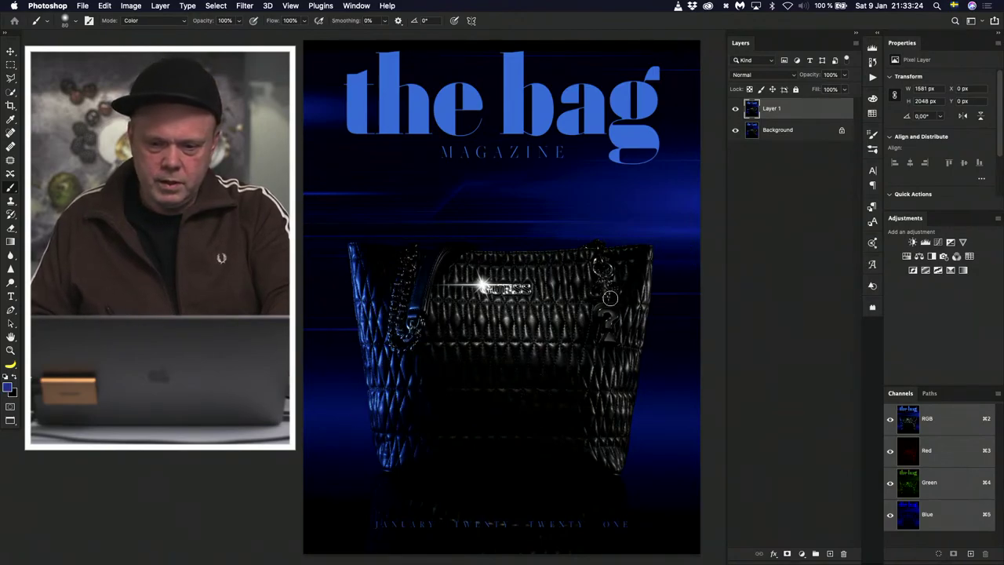
pyautogui.moveTo(610, 298)
pyautogui.mouseDown()
pyautogui.moveTo(639, 275)
pyautogui.moveTo(636, 314)
pyautogui.moveTo(641, 270)
pyautogui.moveTo(628, 361)
pyautogui.moveTo(646, 338)
pyautogui.moveTo(638, 274)
pyautogui.moveTo(633, 366)
pyautogui.mouseUp()
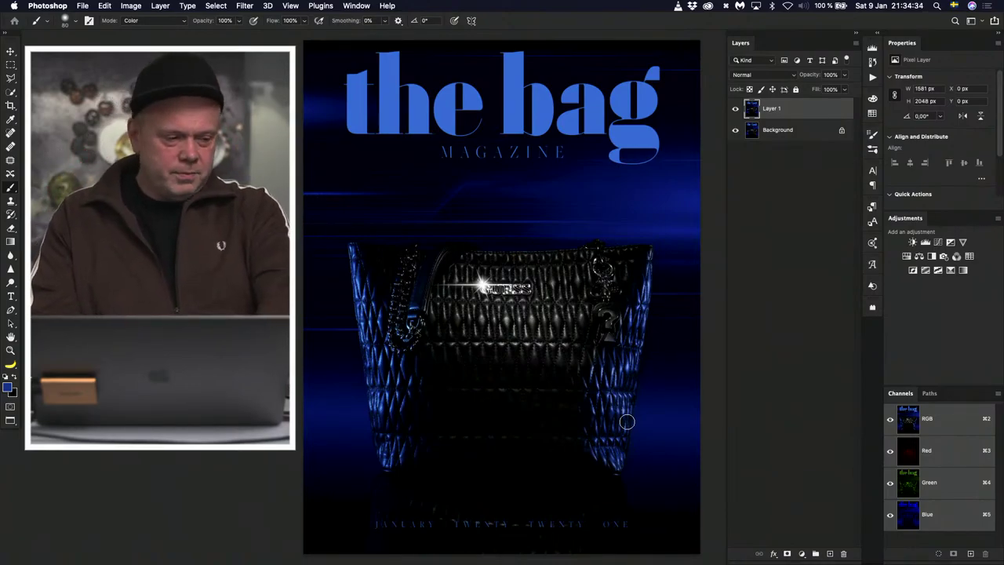
pyautogui.press('super+w')
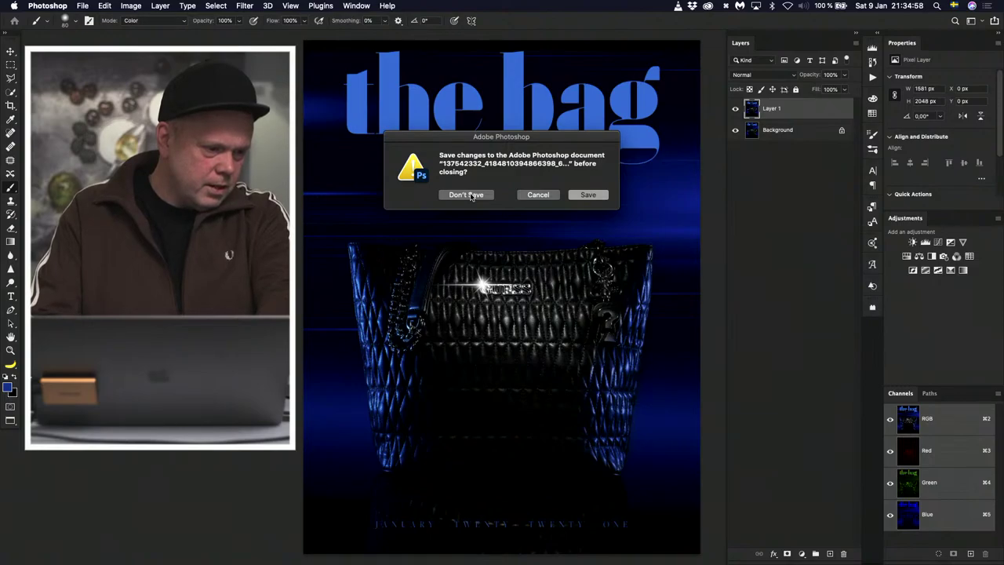
# Step: Discard the cover's changes and return to the Facebook group search results in Safari
pyautogui.click(471, 194)
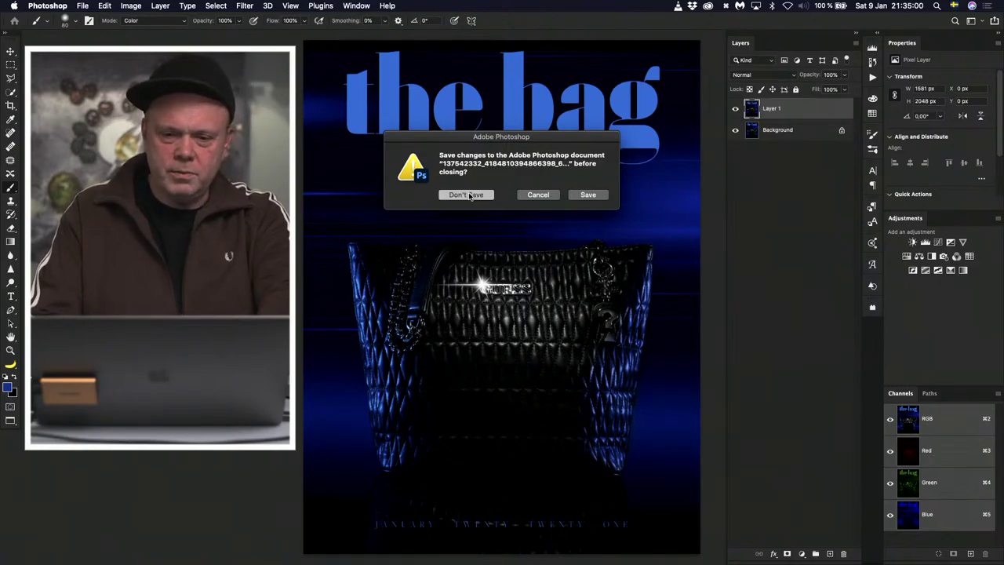
pyautogui.press('super+Tab')
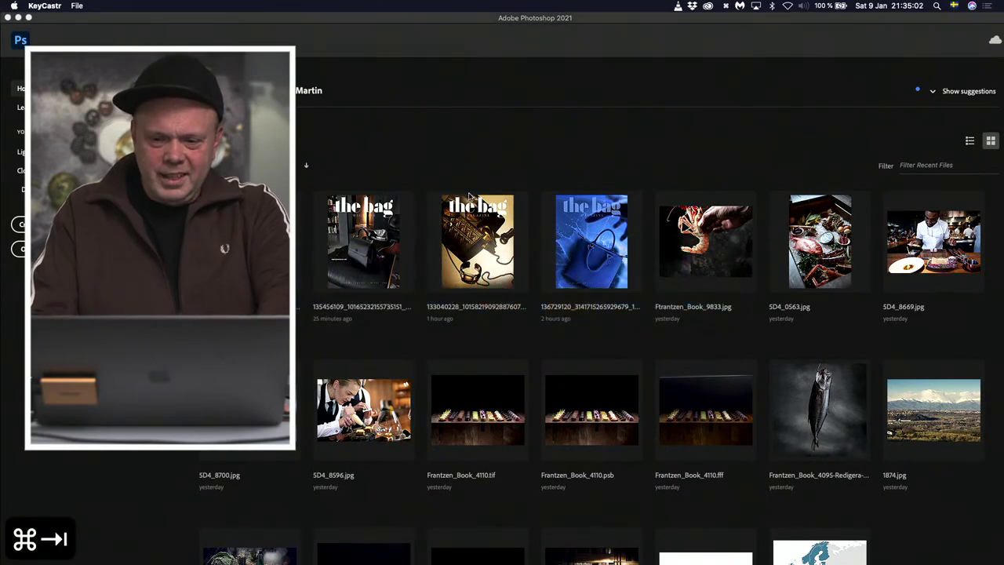
pyautogui.press('super+Tab')
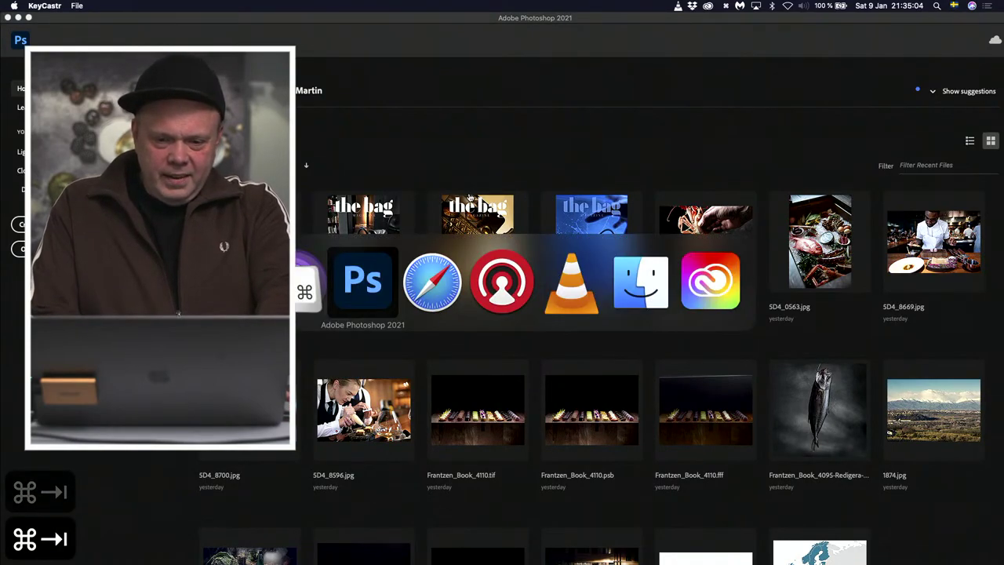
pyautogui.press('Escape')
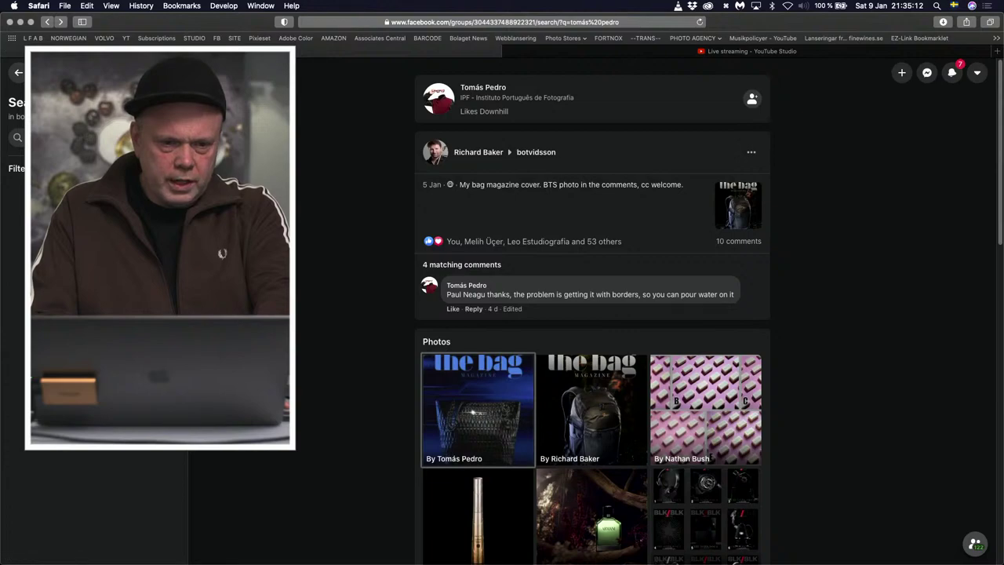
# Step: Search the Facebook group for the other member's name
pyautogui.write('lion')
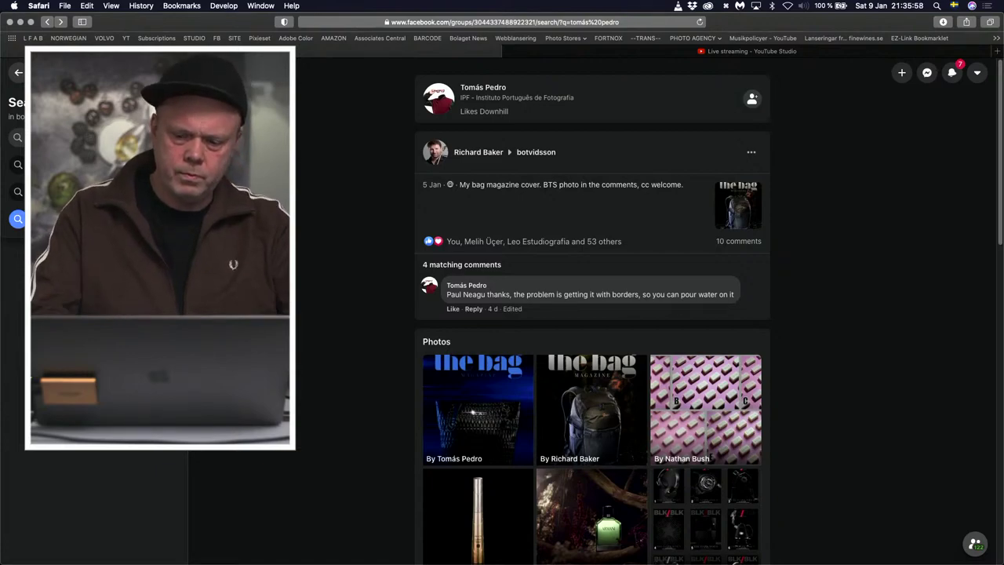
pyautogui.press('BackSpace')
pyautogui.write('buro')
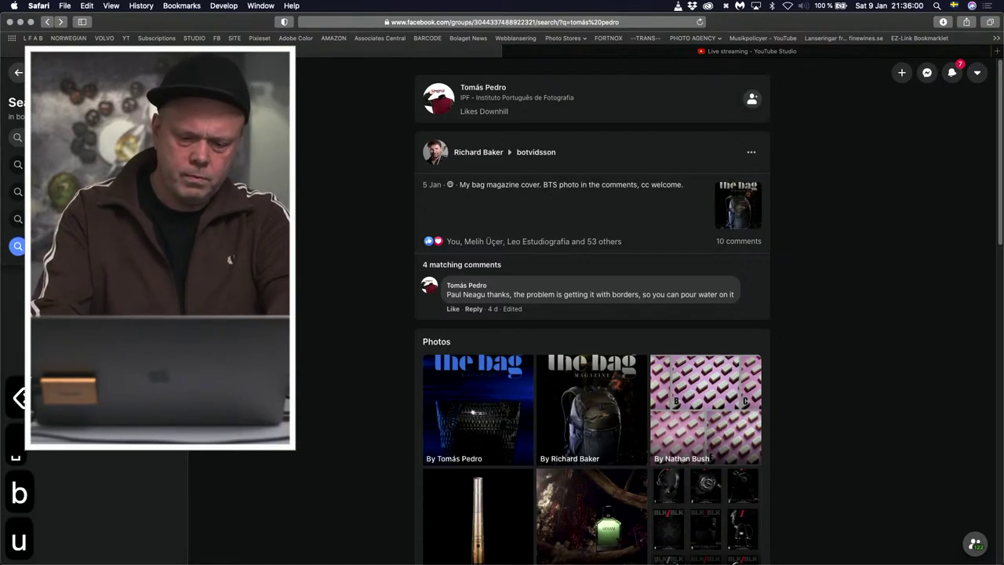
pyautogui.press('Return')
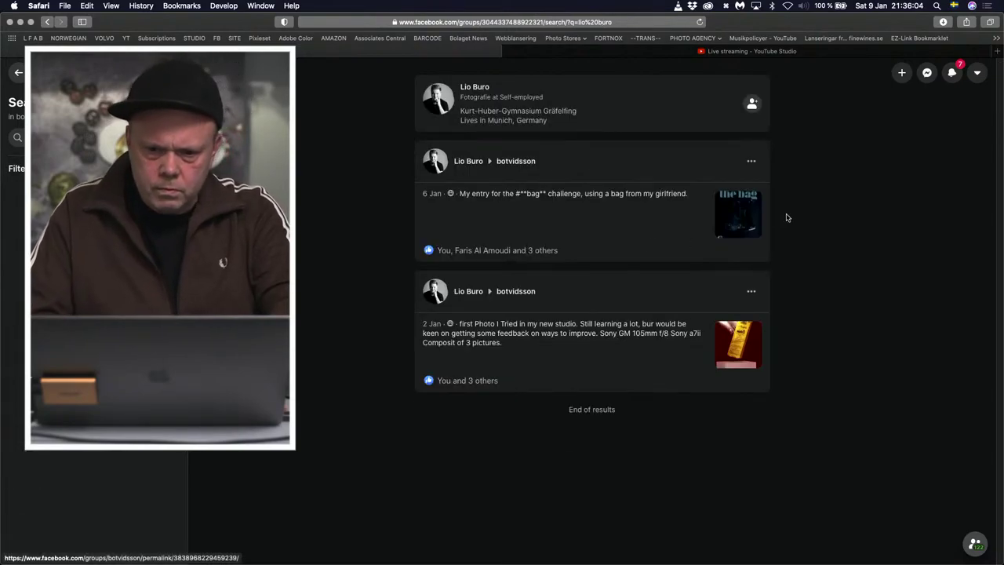
# Step: Open the member's 'the bag' post and its cover photo, then switch to Photoshop
pyautogui.click(737, 216)
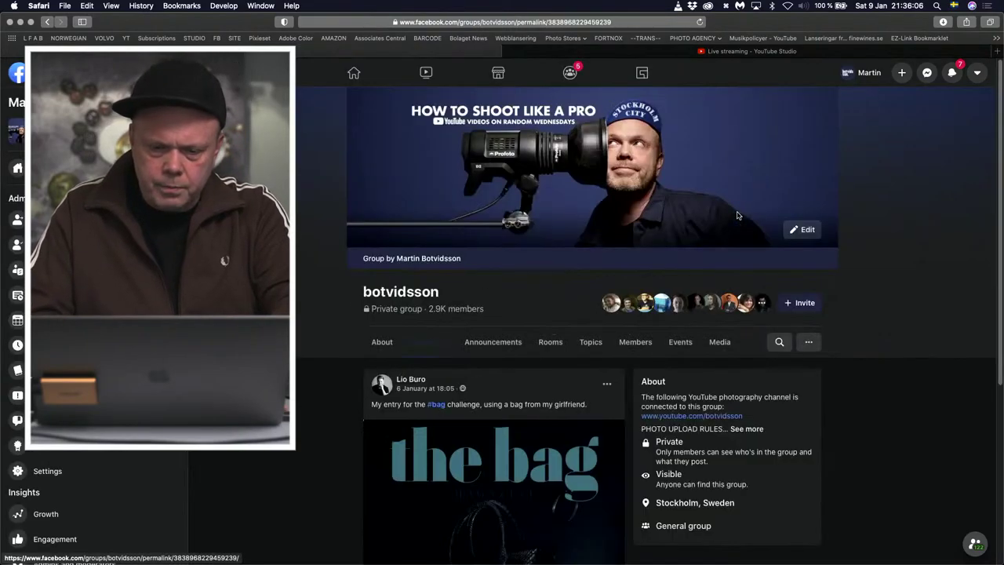
pyautogui.scroll(-5, 410, 434)
pyautogui.click(409, 434)
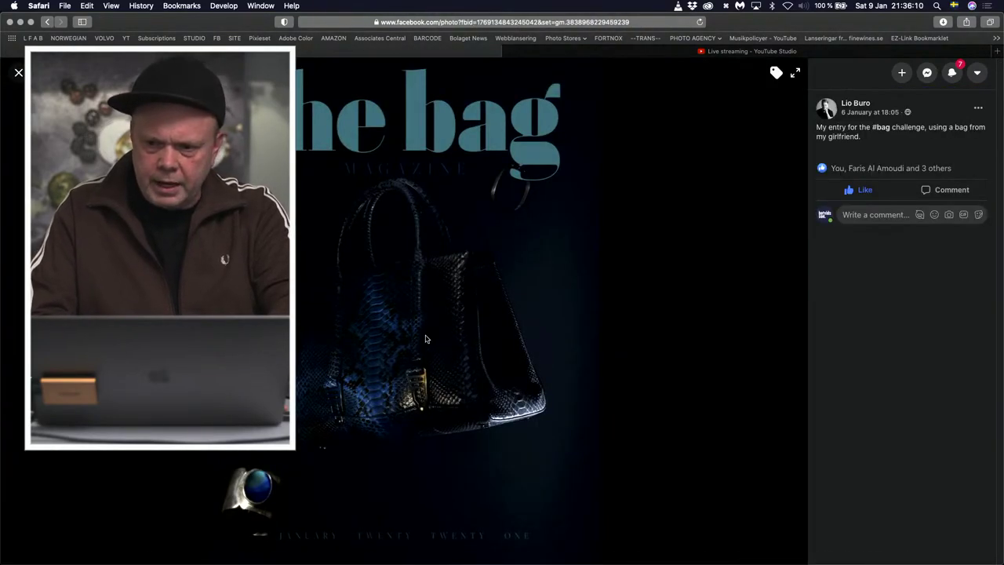
pyautogui.moveTo(403, 553)
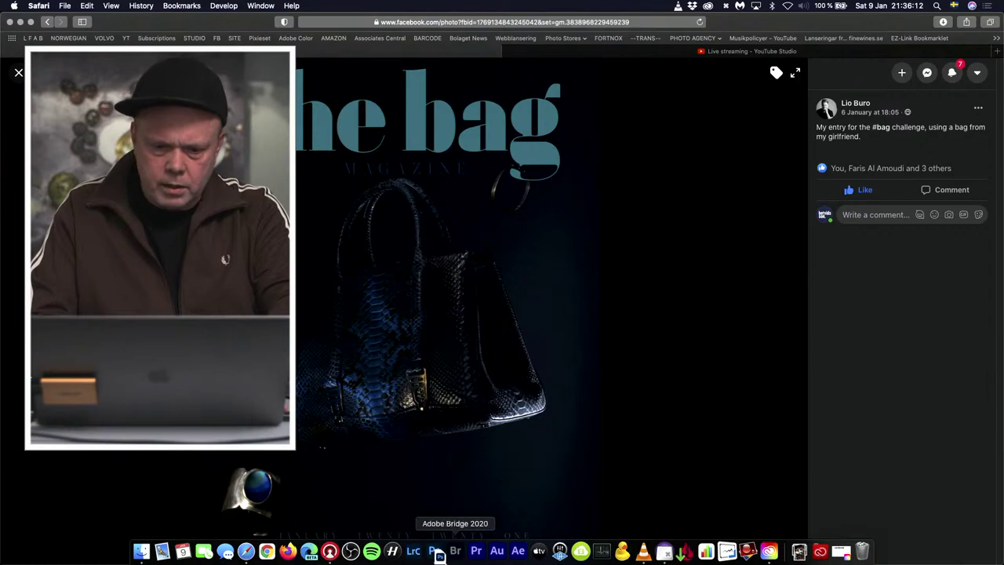
pyautogui.click(433, 552)
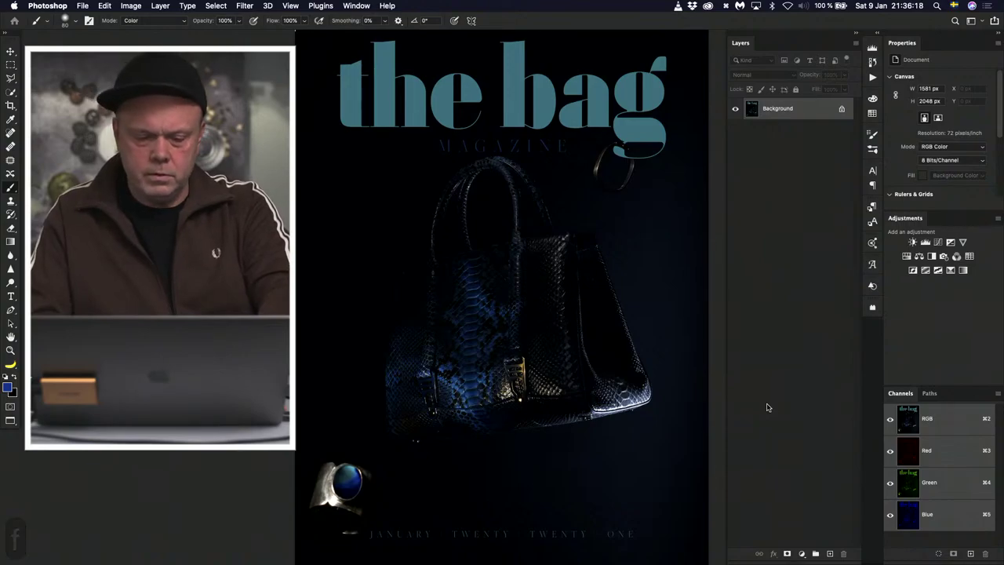
# Step: Fit the whole teal-titled snakeskin-bag cover in the window with Cmd+0
pyautogui.press('super+0')
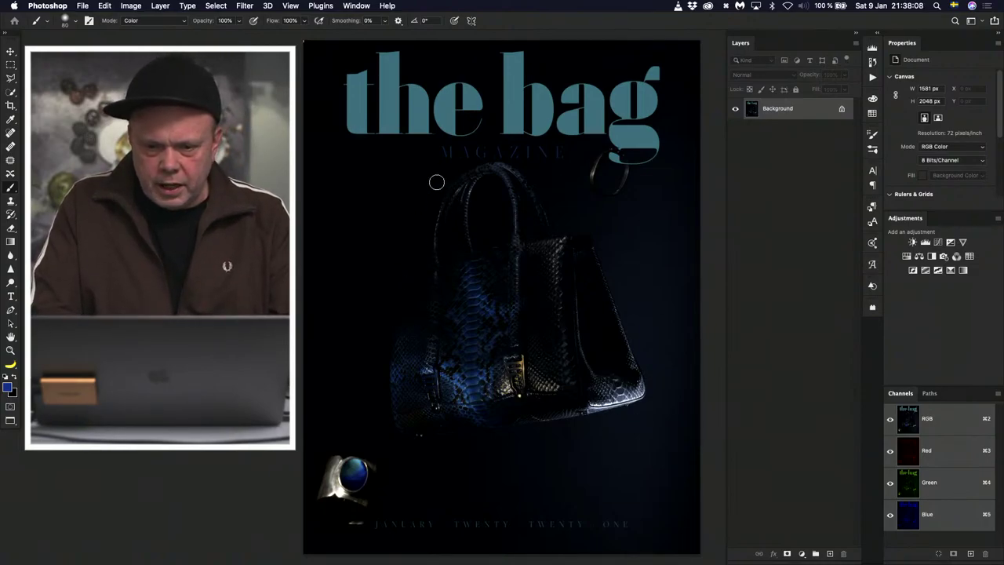
# Step: Set up a 13 px white brush in Normal blend mode with no active selection
pyautogui.press('b')
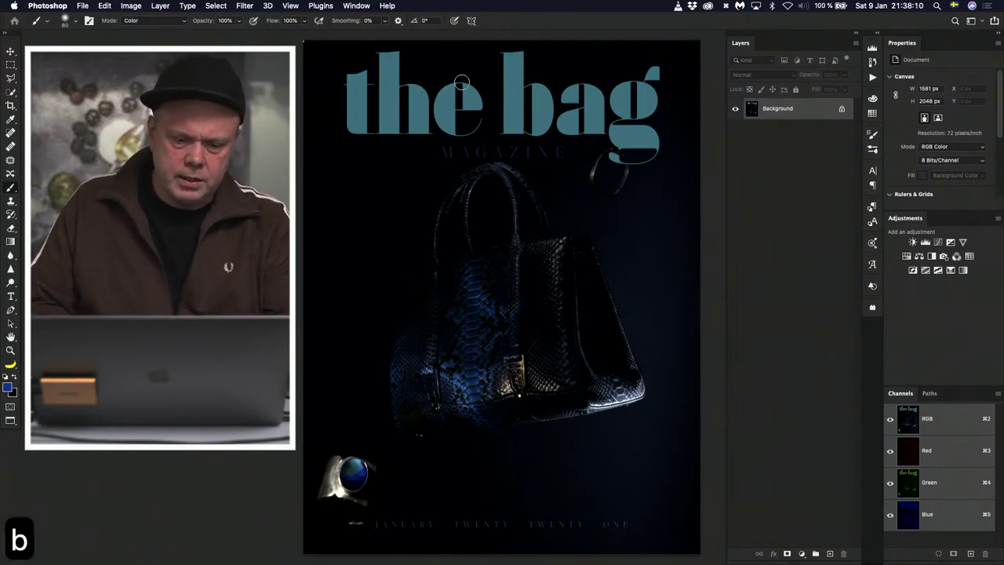
pyautogui.moveTo(424, 154); pyautogui.dragTo(423, 153)
pyautogui.press('d')
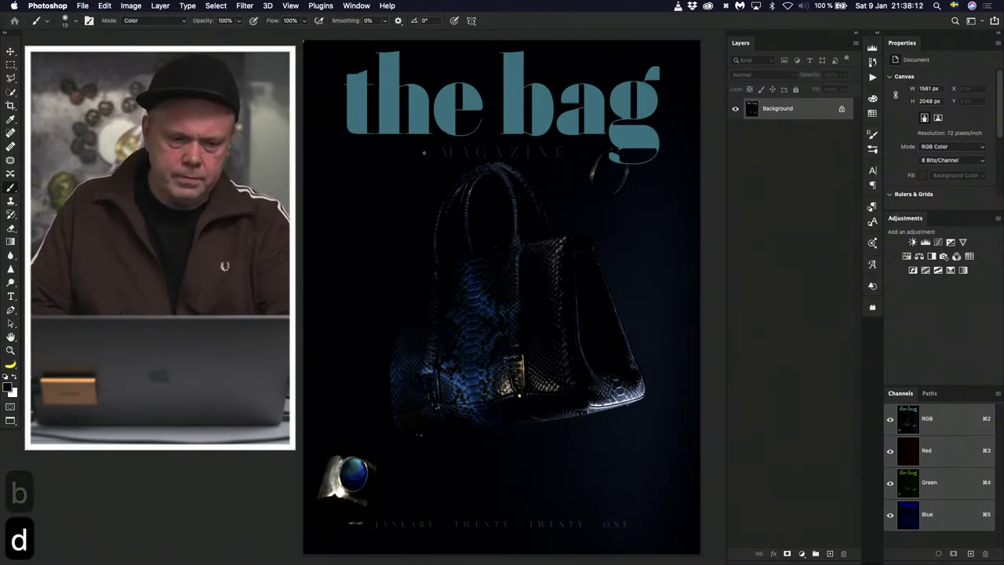
pyautogui.press('x')
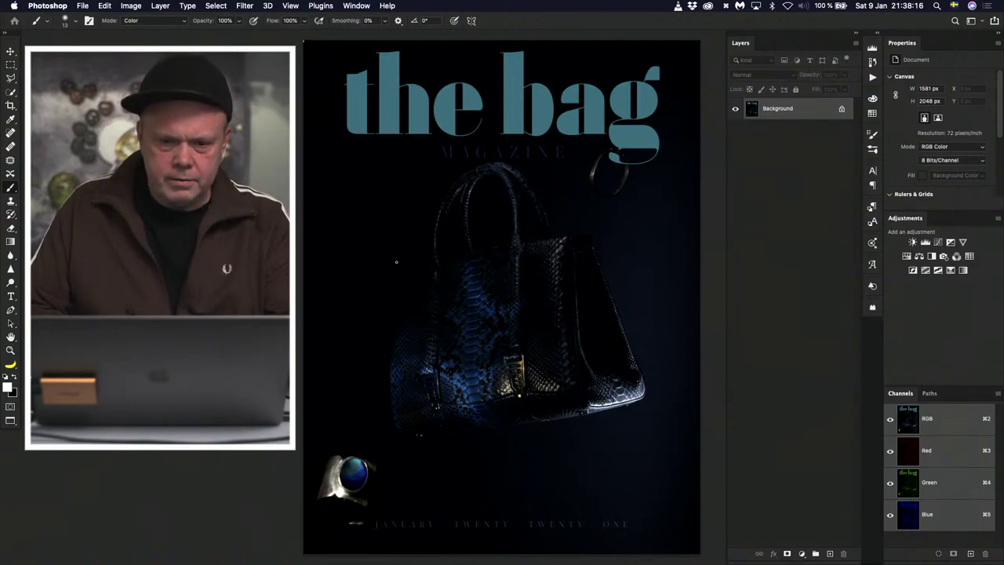
pyautogui.press('b')
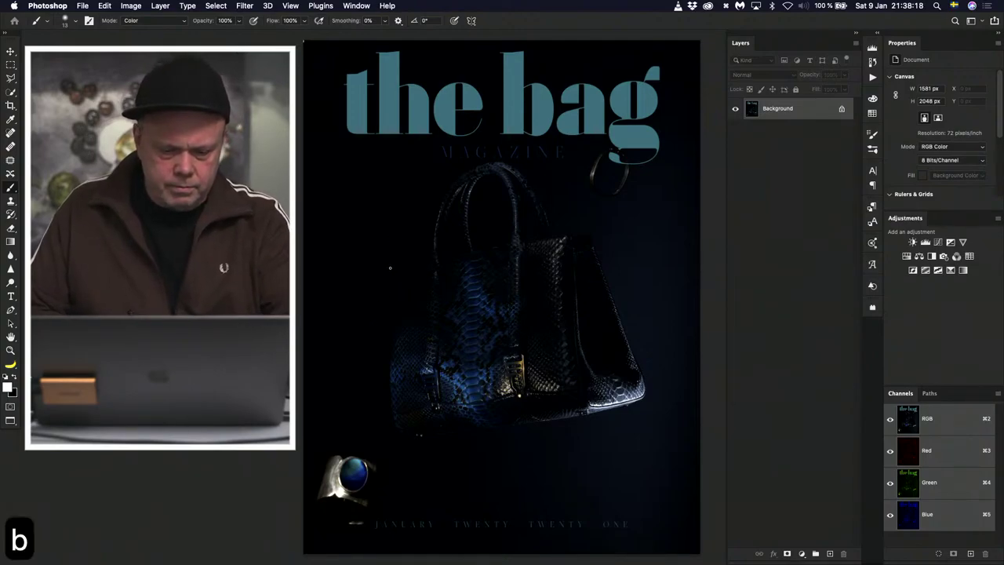
pyautogui.press('super+d')
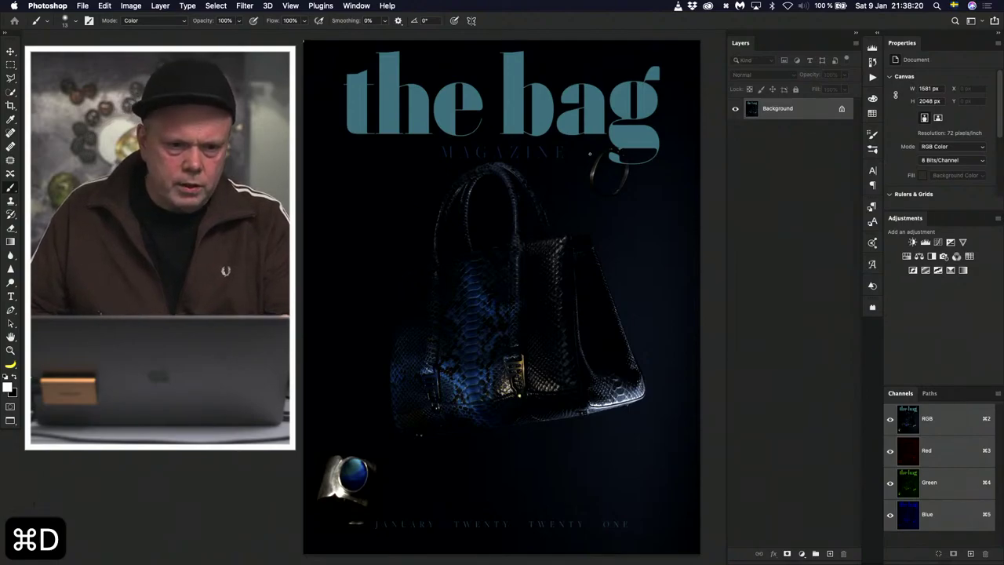
pyautogui.hotkey('alt', 'shift', 'n')
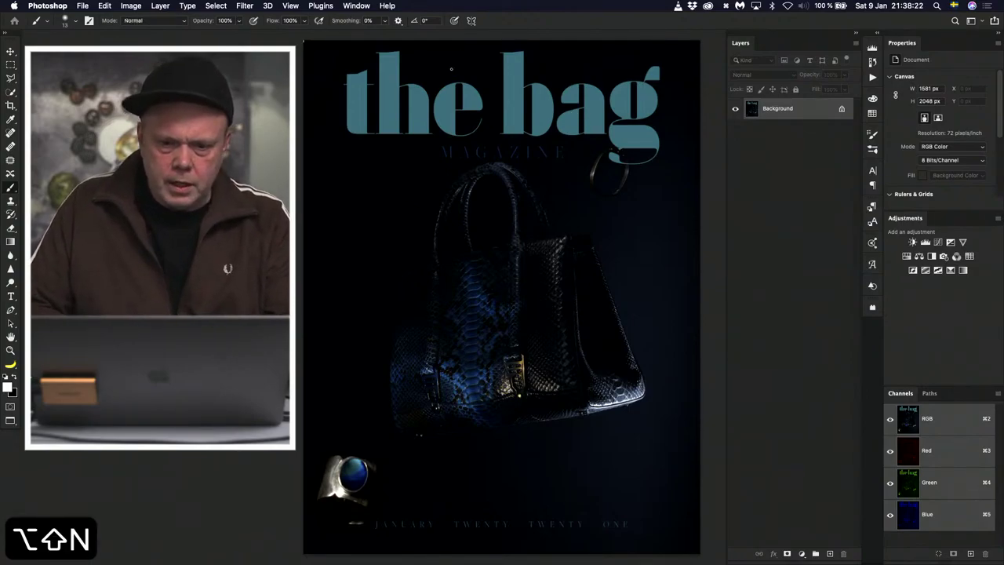
# Step: Sketch white lines and loops along the bag's sides and middle, then undo them
pyautogui.moveTo(428, 199)
pyautogui.mouseDown()
pyautogui.moveTo(386, 327)
pyautogui.moveTo(383, 390)
pyautogui.moveTo(403, 354)
pyautogui.moveTo(444, 195)
pyautogui.mouseUp()
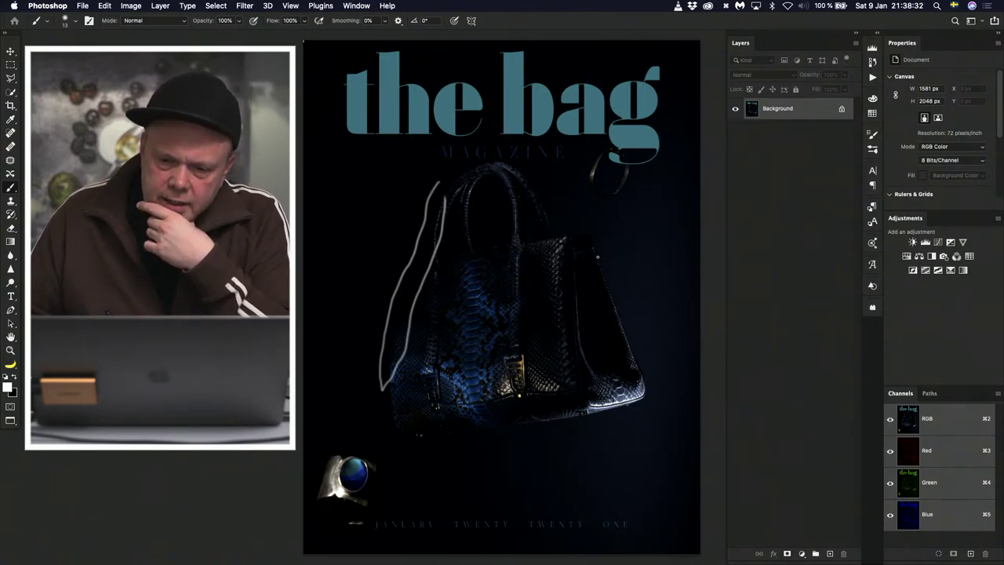
pyautogui.moveTo(597, 256); pyautogui.dragTo(634, 353)
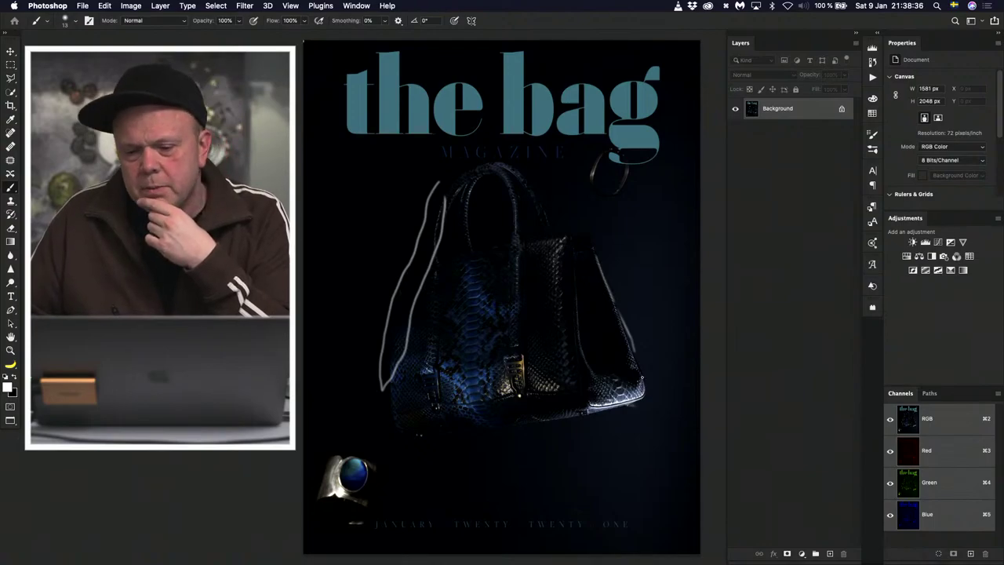
pyautogui.moveTo(637, 365)
pyautogui.mouseDown()
pyautogui.moveTo(570, 397)
pyautogui.moveTo(637, 363)
pyautogui.mouseUp()
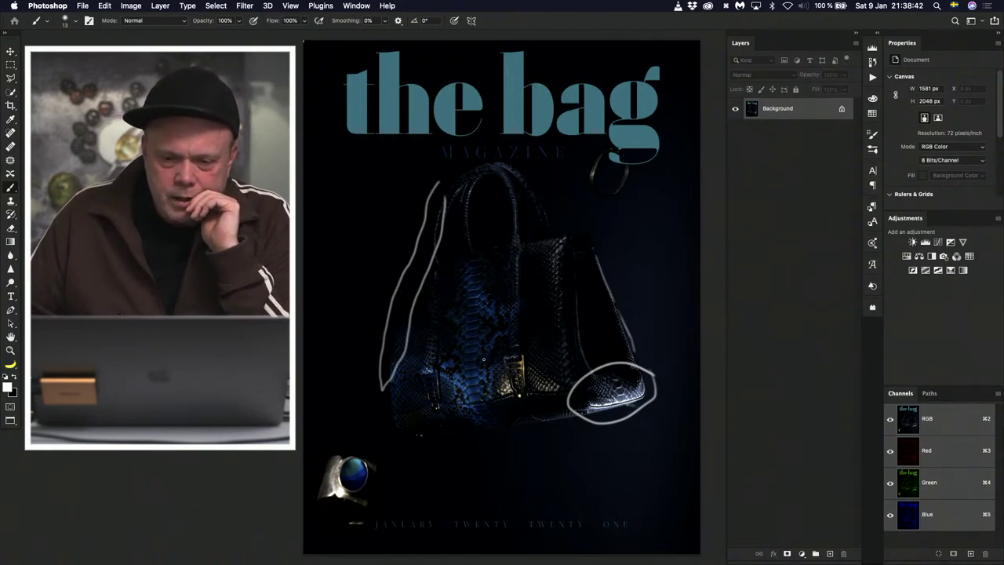
pyautogui.moveTo(468, 255)
pyautogui.mouseDown()
pyautogui.moveTo(429, 289)
pyautogui.moveTo(504, 412)
pyautogui.moveTo(535, 311)
pyautogui.moveTo(469, 259)
pyautogui.mouseUp()
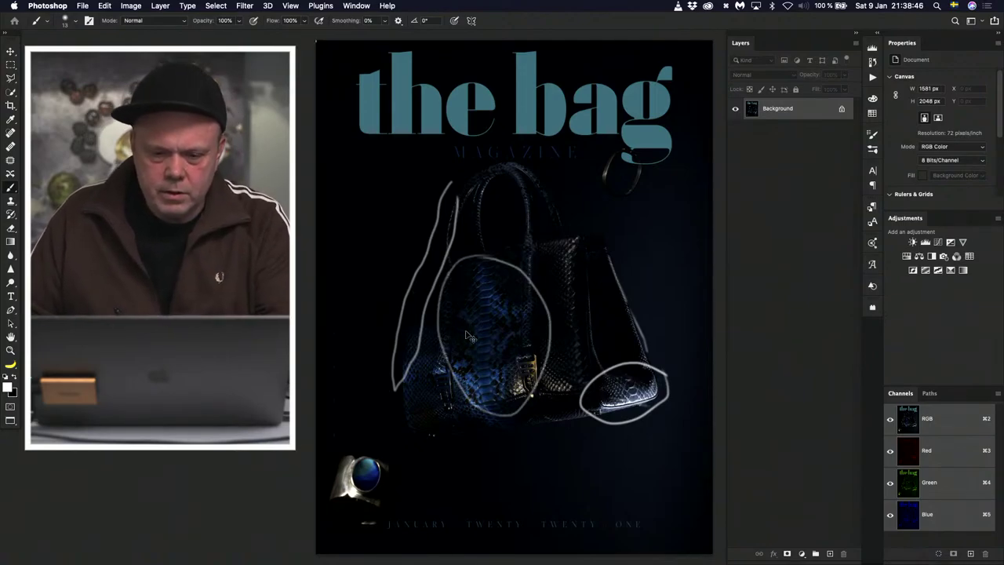
pyautogui.press('super+z')
pyautogui.press('super+z')
pyautogui.press('super+z')
pyautogui.press('super+z')
pyautogui.press('super+z')
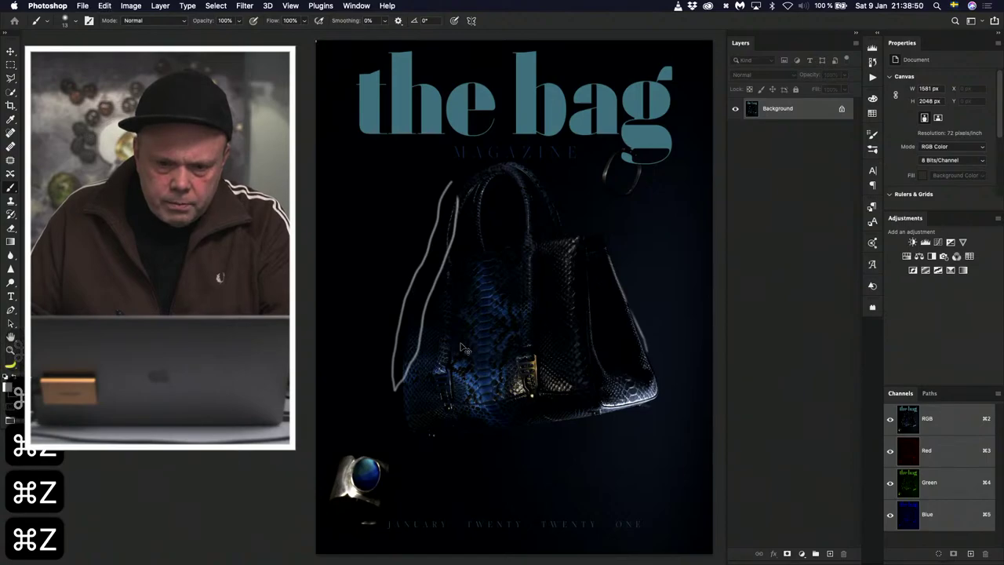
pyautogui.press('super+z')
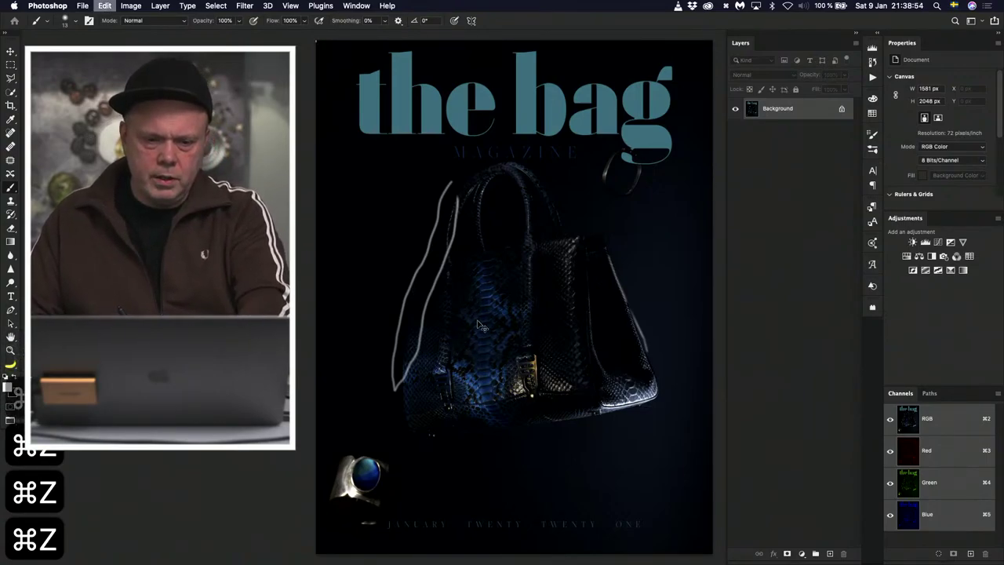
pyautogui.press('super+z')
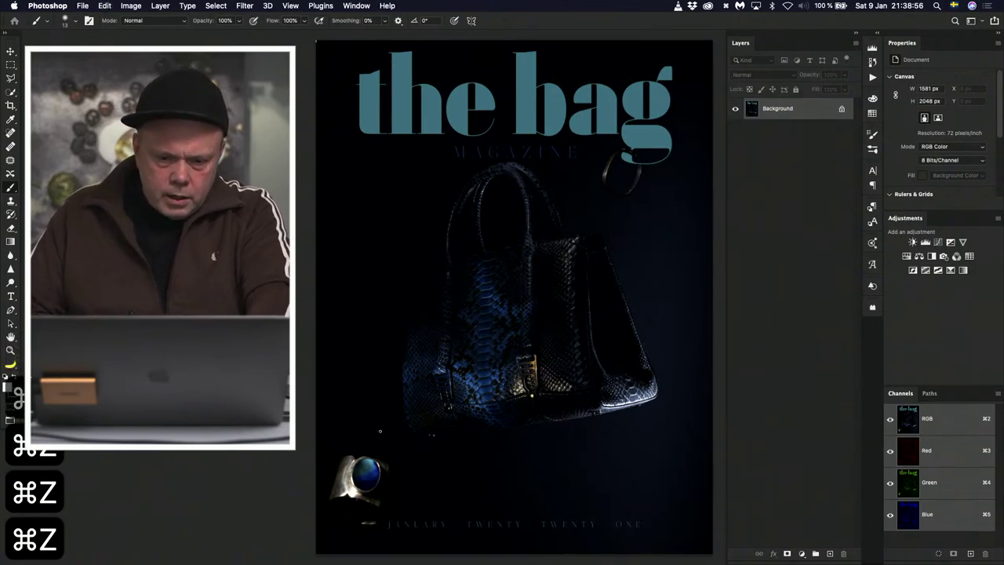
# Step: Loop the ring and the bag handle, undo both loops, and zoom in on the bag
pyautogui.moveTo(372, 433)
pyautogui.mouseDown()
pyautogui.moveTo(311, 476)
pyautogui.moveTo(335, 537)
pyautogui.moveTo(415, 530)
pyautogui.moveTo(408, 432)
pyautogui.moveTo(359, 420)
pyautogui.mouseUp()
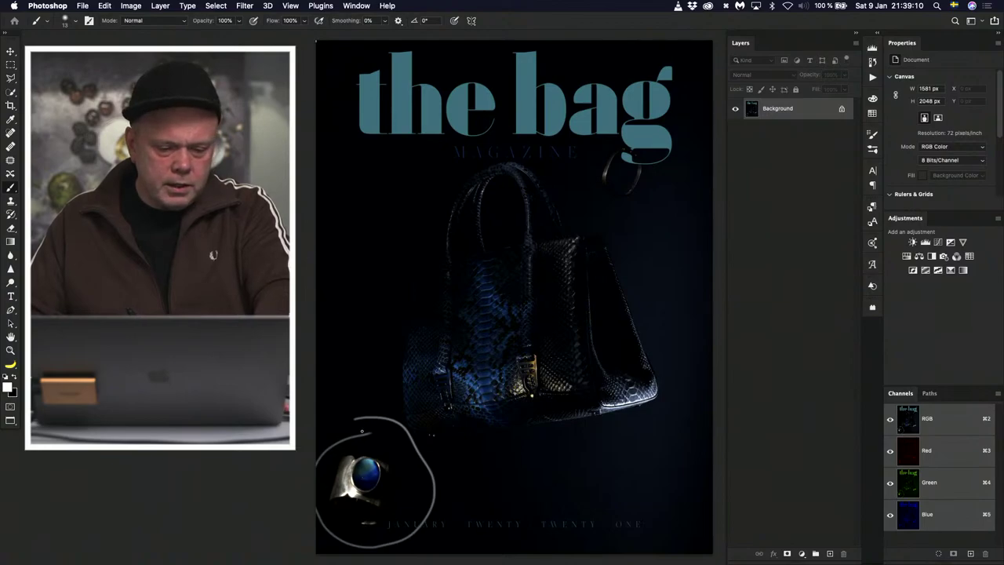
pyautogui.press('super+z')
pyautogui.moveTo(613, 135)
pyautogui.mouseDown()
pyautogui.moveTo(586, 167)
pyautogui.moveTo(649, 201)
pyautogui.moveTo(631, 132)
pyautogui.mouseUp()
pyautogui.press('super+z')
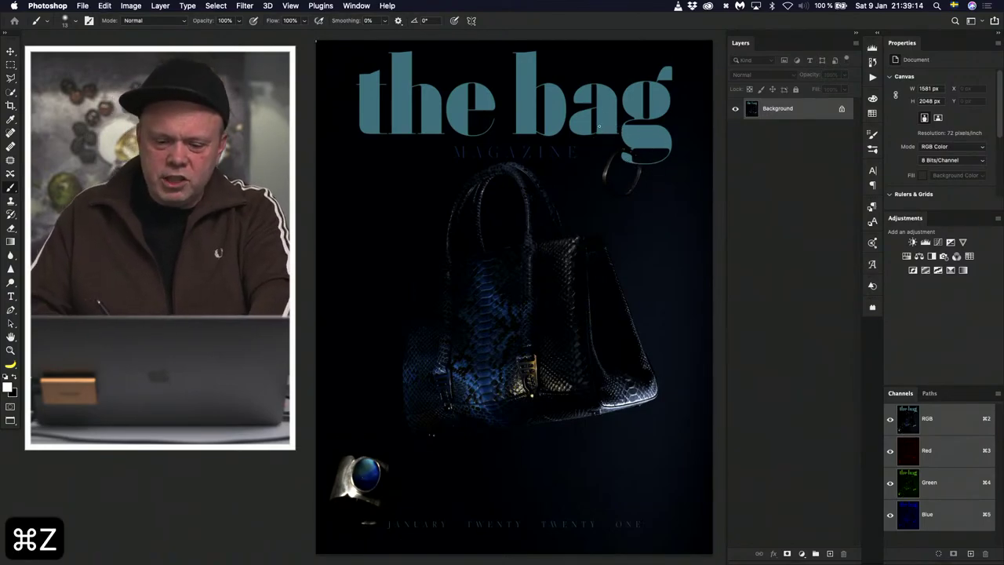
pyautogui.press('super+plus')
pyautogui.press('super+plus')
pyautogui.press('super+plus')
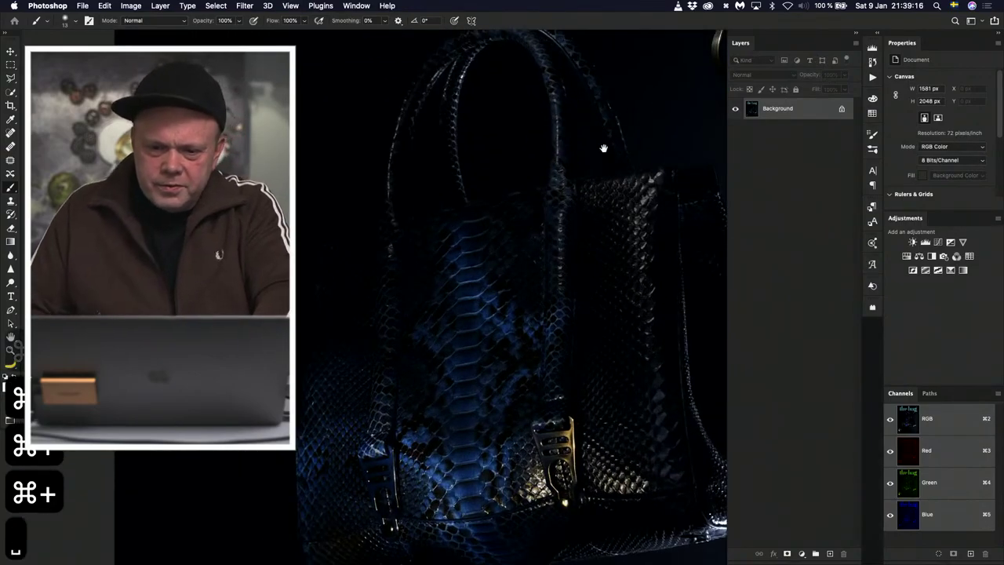
pyautogui.moveTo(603, 149); pyautogui.dragTo(440, 360)
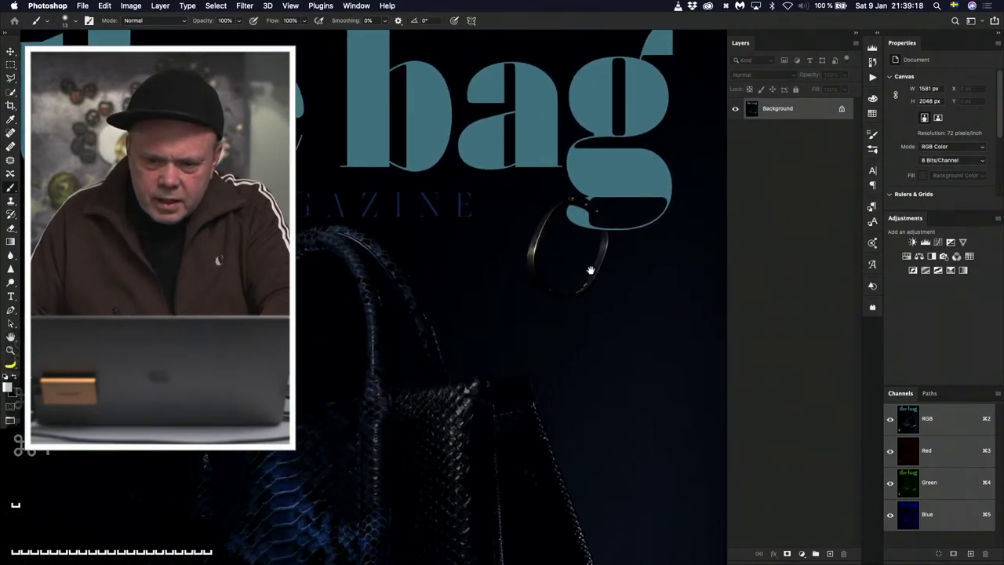
pyautogui.moveTo(589, 264); pyautogui.dragTo(530, 358)
pyautogui.press('super+plus')
pyautogui.press('super+plus')
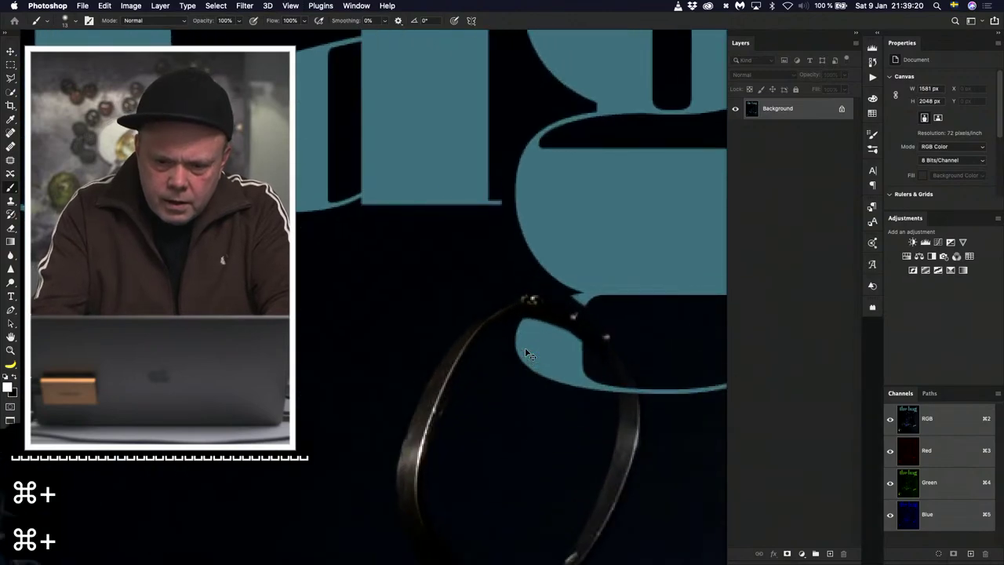
pyautogui.press('super+minus')
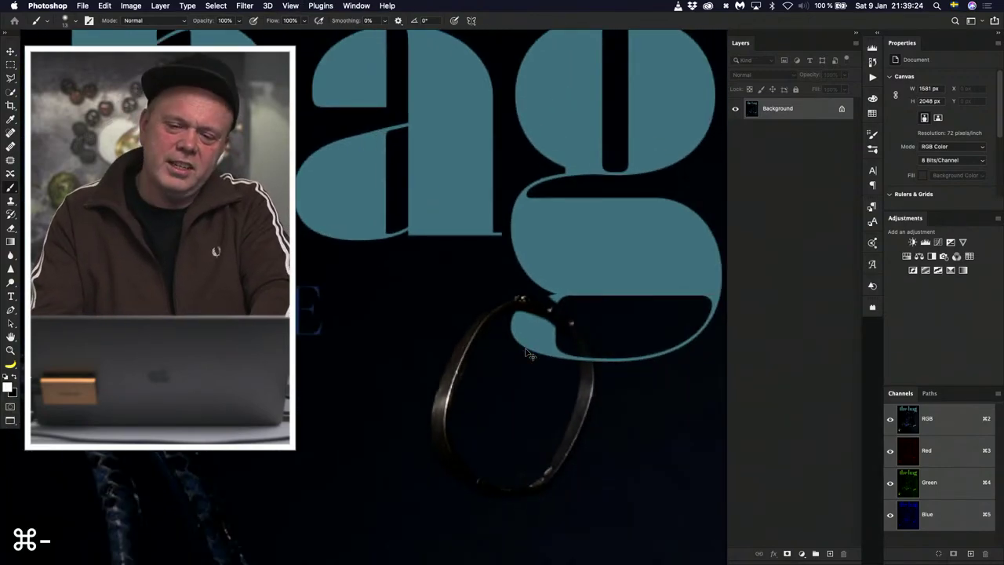
pyautogui.press('super+minus')
pyautogui.press('super+minus')
pyautogui.press('super+minus')
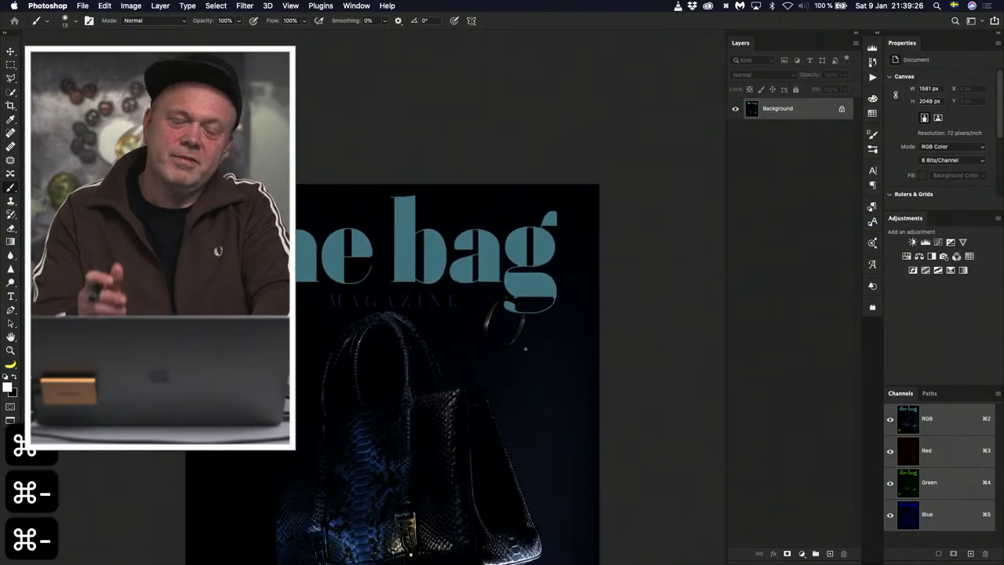
pyautogui.press('super+0')
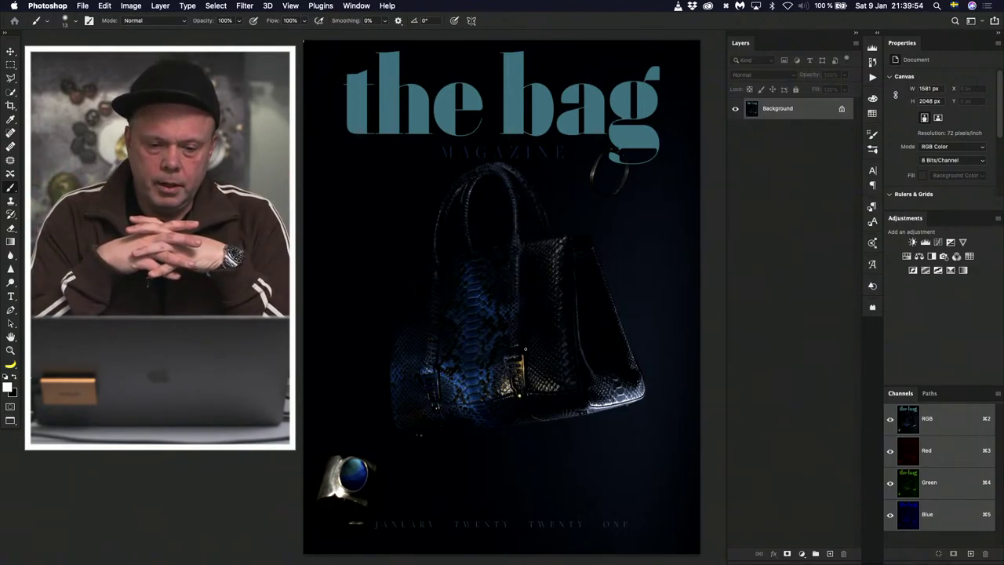
# Step: Zoom in and pan to inspect the bag's lower body, then fit the cover back on screen
pyautogui.press('super+plus')
pyautogui.press('super+plus')
pyautogui.press('super+plus')
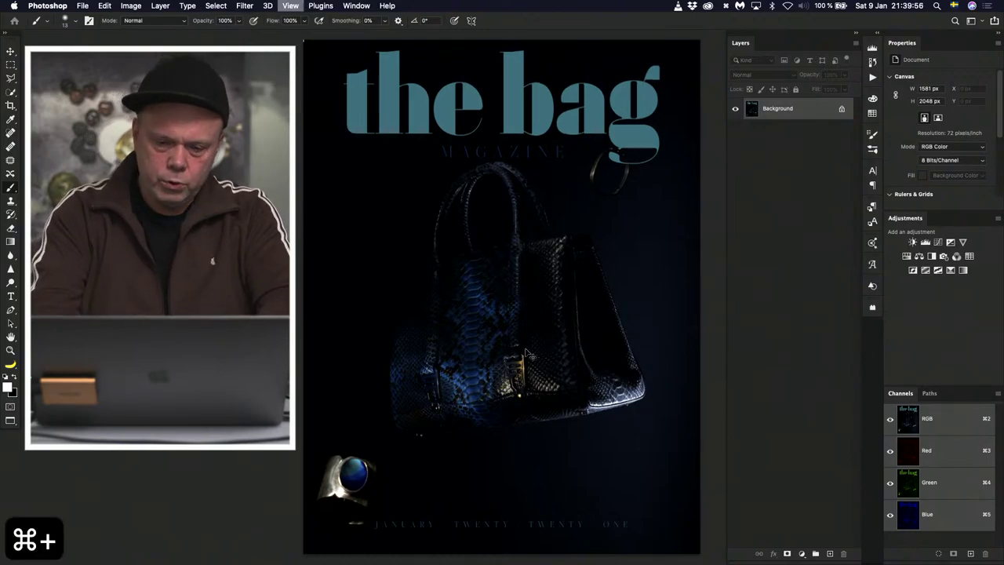
pyautogui.moveTo(437, 311); pyautogui.dragTo(549, 180)
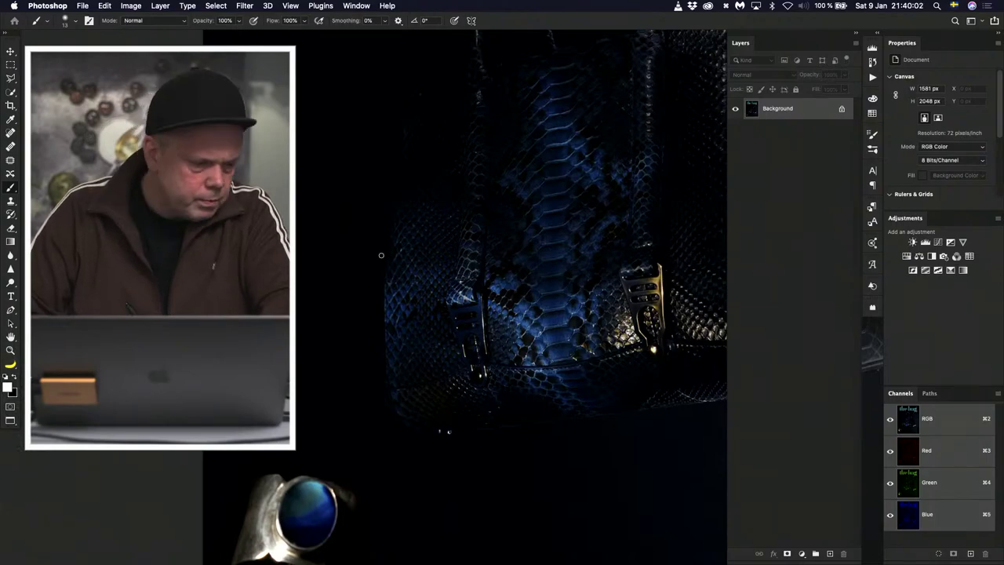
pyautogui.press('super+0')
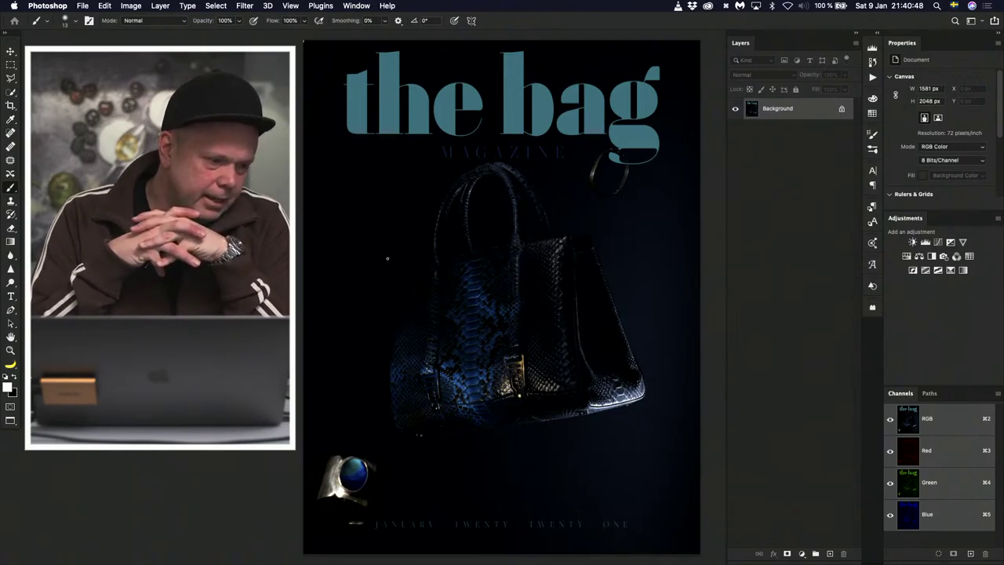
# Step: Close the snakeskin cover without saving and go back to the Facebook group post
pyautogui.press('super+w')
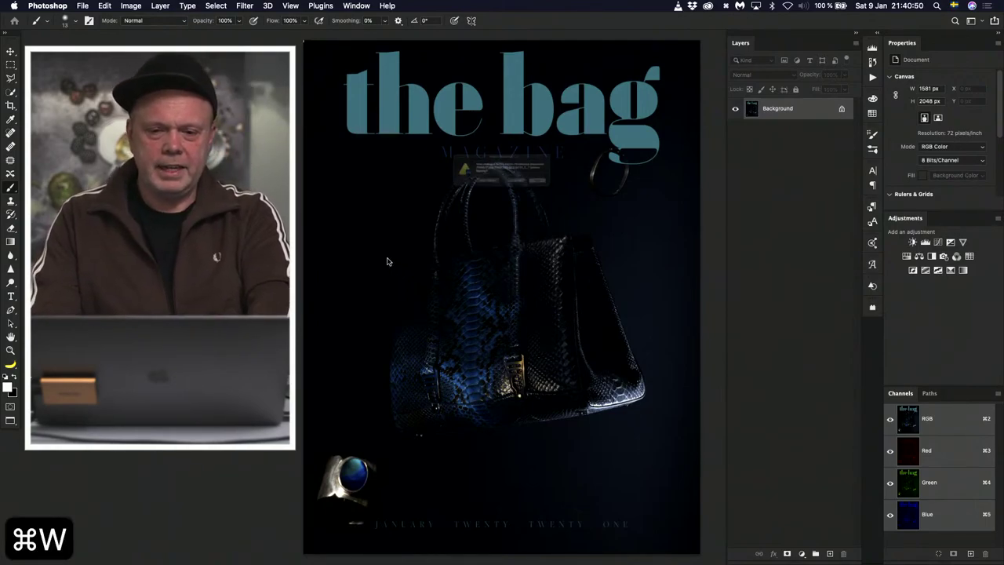
pyautogui.click(466, 194)
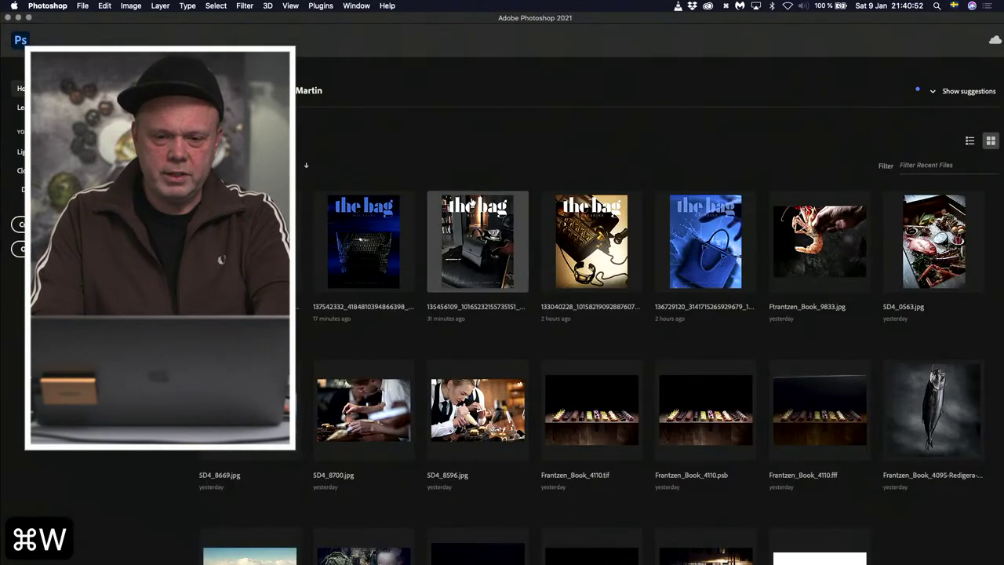
pyautogui.press('super+Tab')
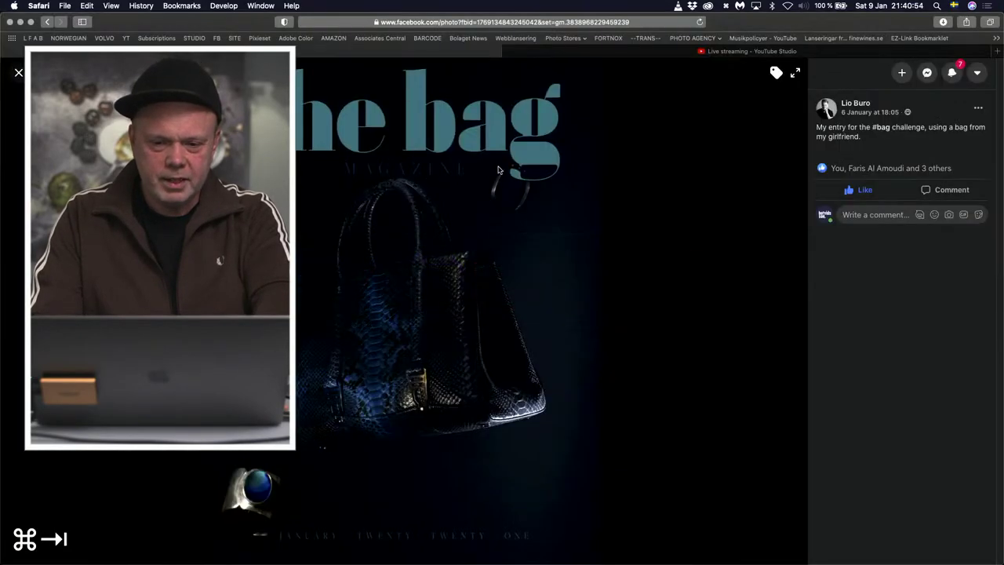
pyautogui.press('Escape')
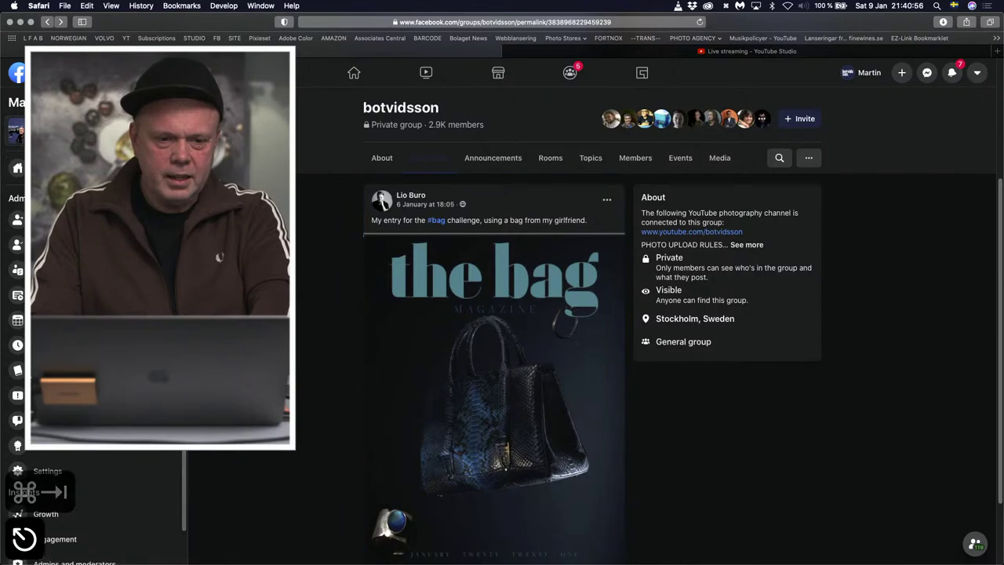
# Step: Search the group for another member's posts and open their pink backpack cover in Photoshop
pyautogui.click(780, 160)
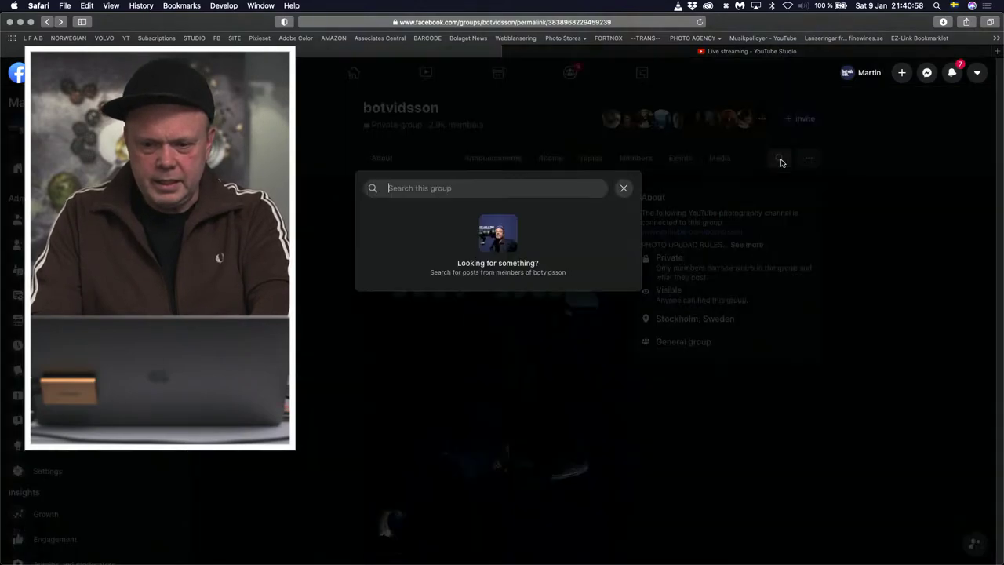
pyautogui.write('cleme')
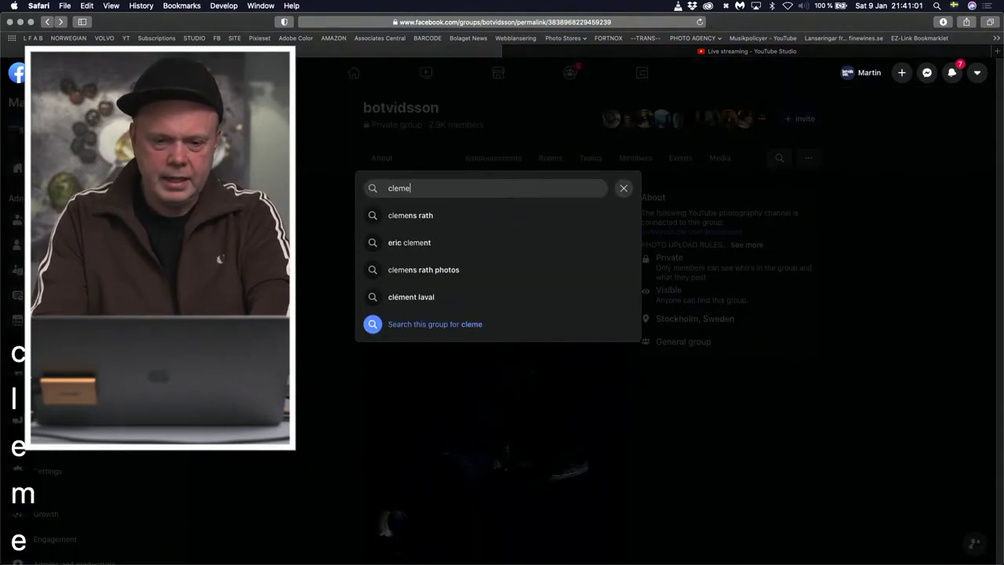
pyautogui.press('Down')
pyautogui.press('Return')
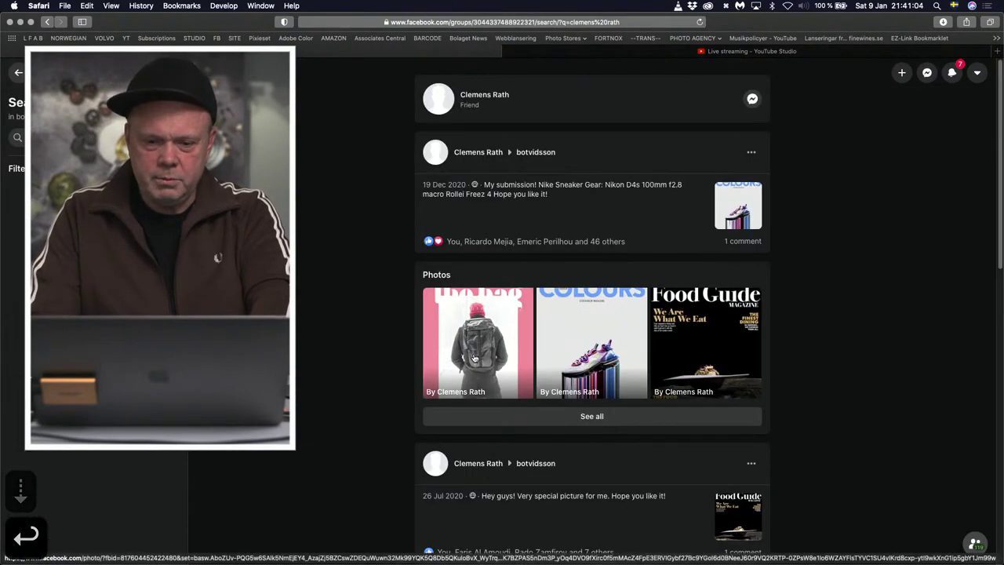
pyautogui.click(472, 342)
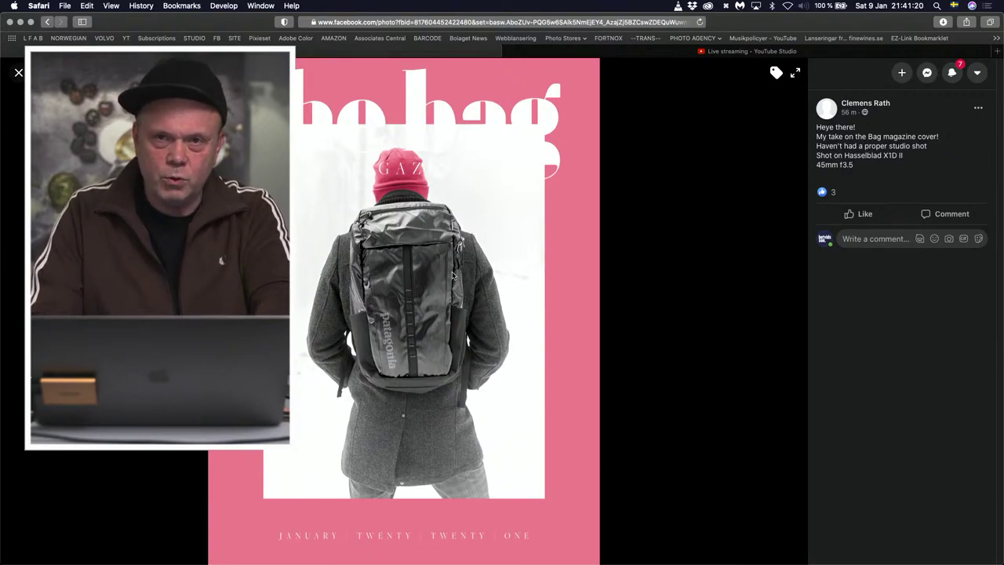
pyautogui.moveTo(310, 553)
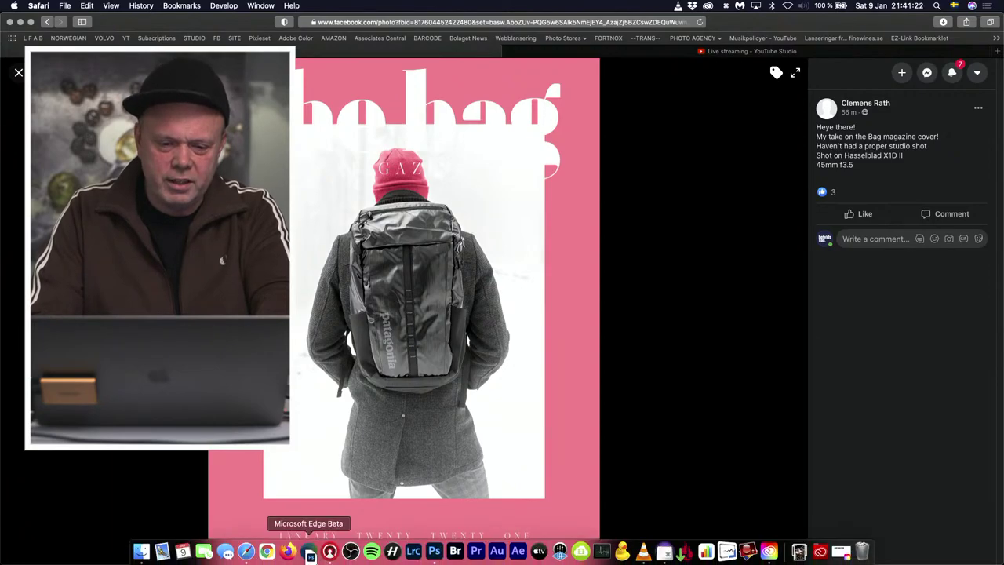
pyautogui.click(433, 551)
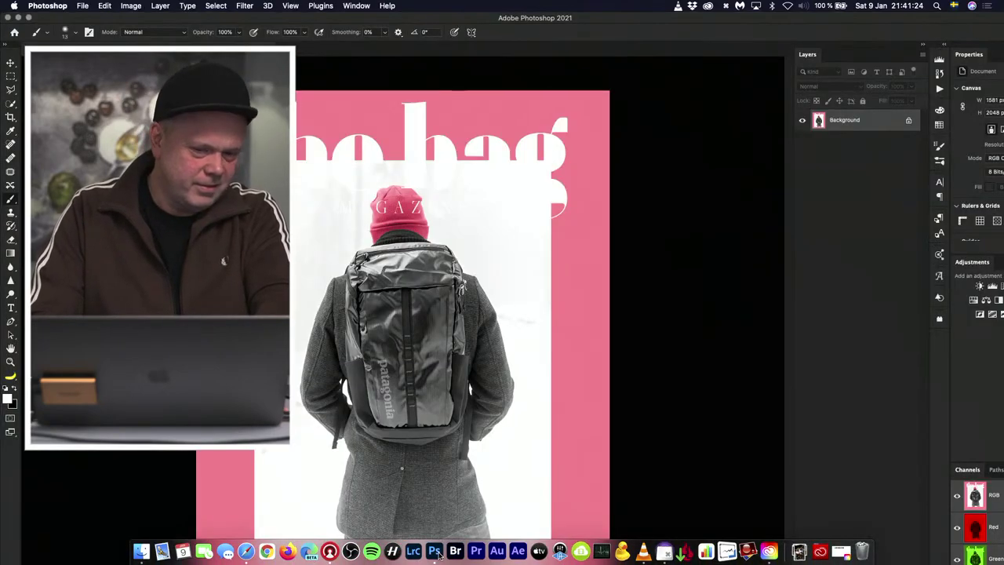
# Step: Close the Discover panel, switch to full-screen mode with panels, and fit the cover on screen
pyautogui.press('super+f')
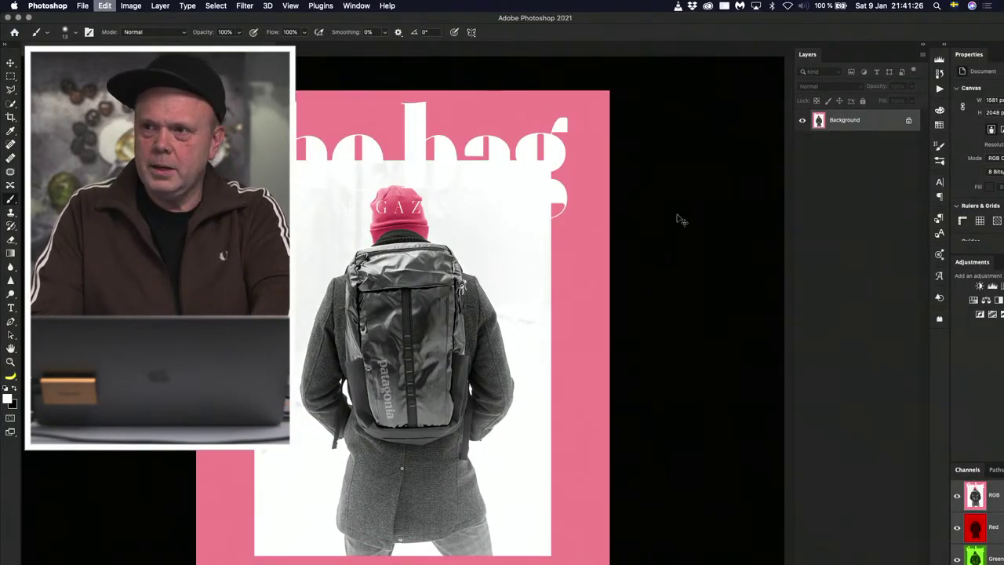
pyautogui.click(846, 130)
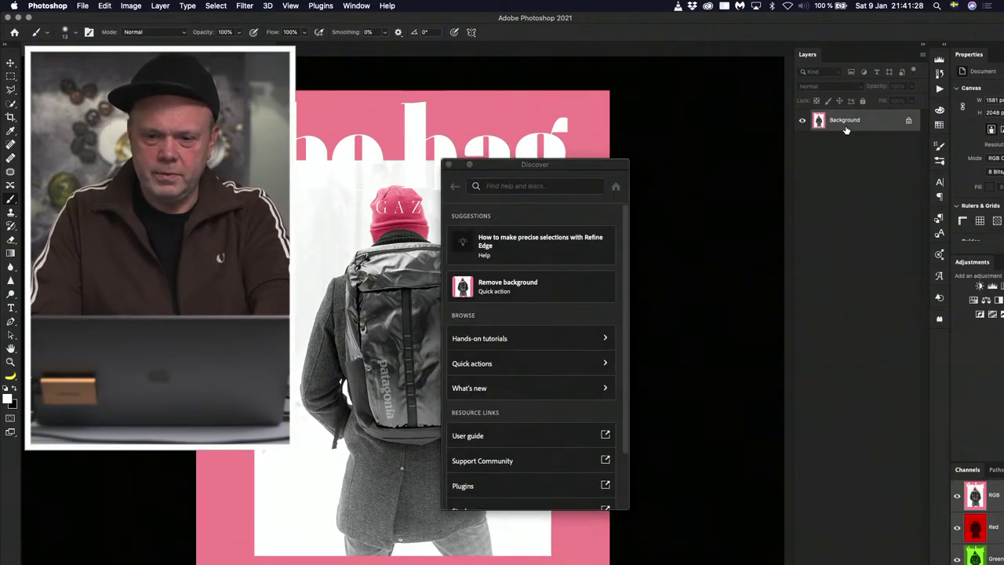
pyautogui.click(448, 165)
pyautogui.press('f')
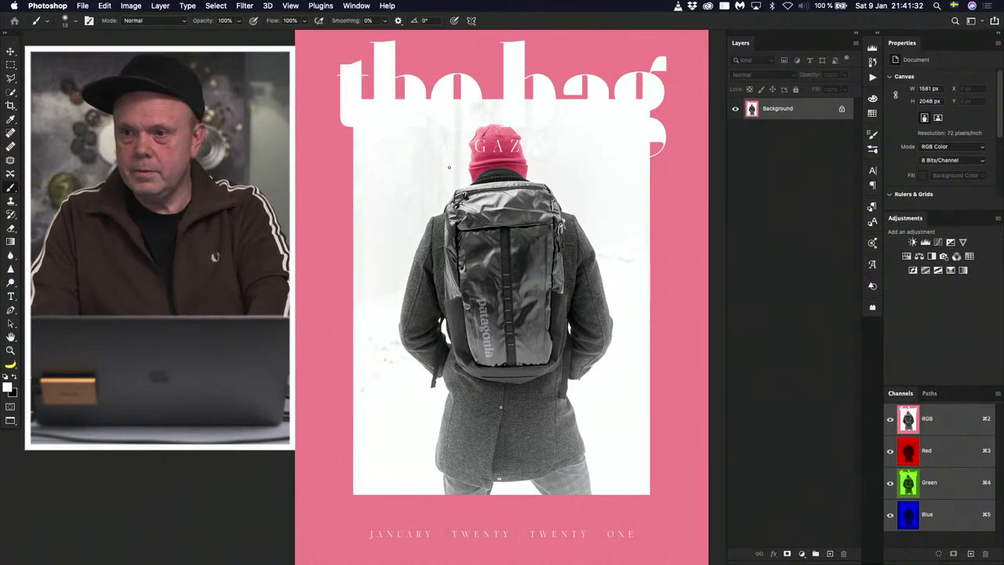
pyautogui.press('super+0')
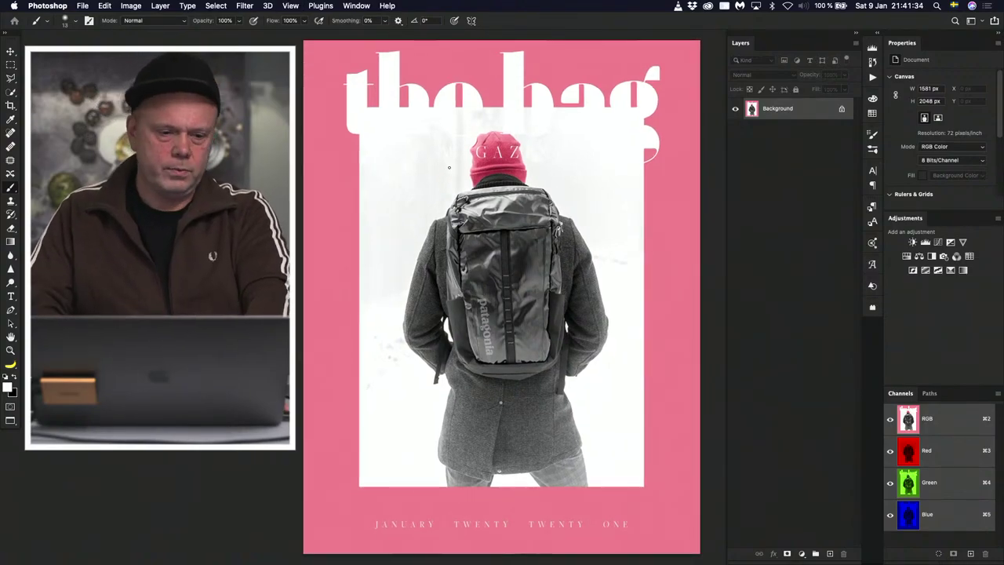
# Step: Switch between Photoshop and Safari, ending on the Facebook post with the pink backpack cover
pyautogui.press('super+Tab')
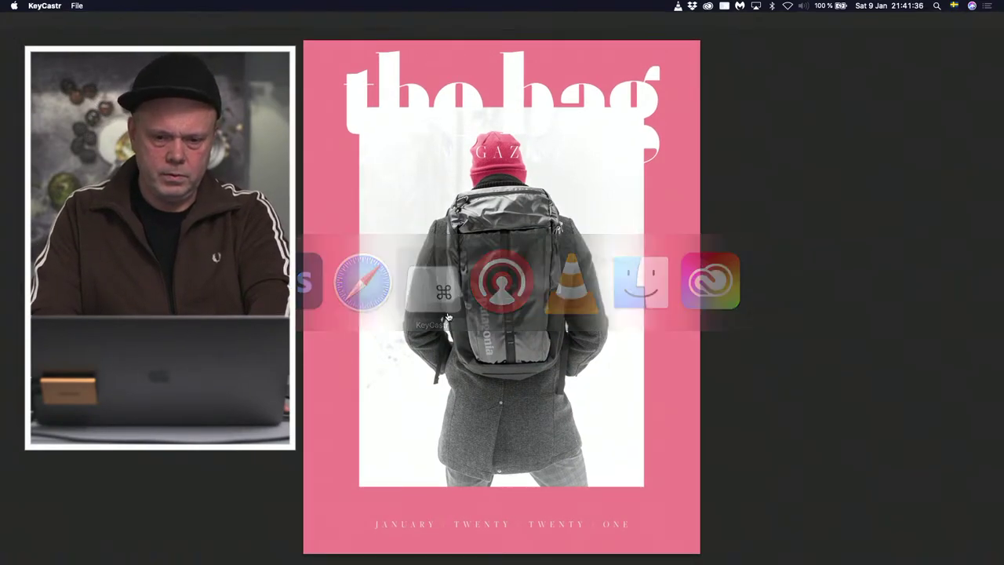
pyautogui.click(367, 343)
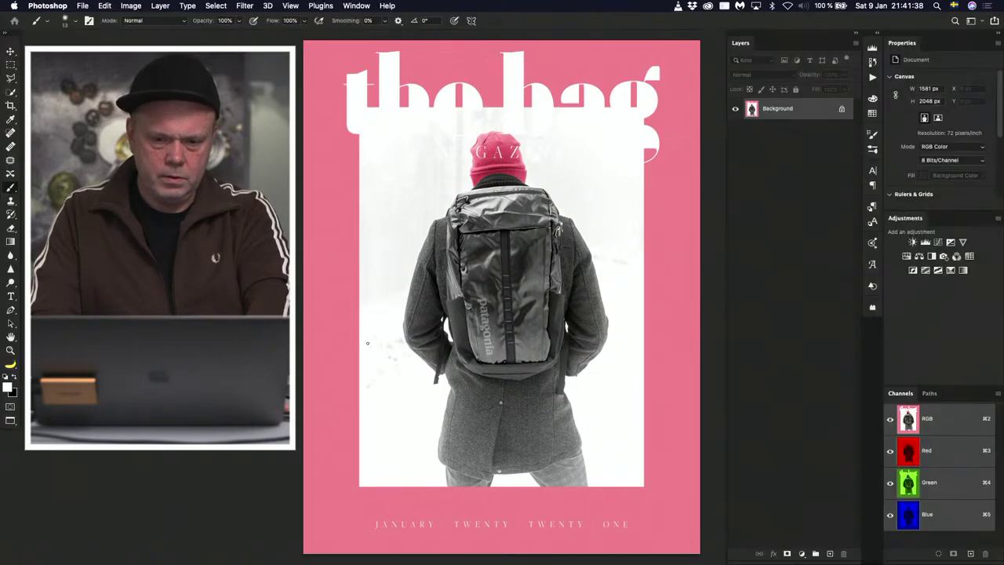
pyautogui.press('super+Tab')
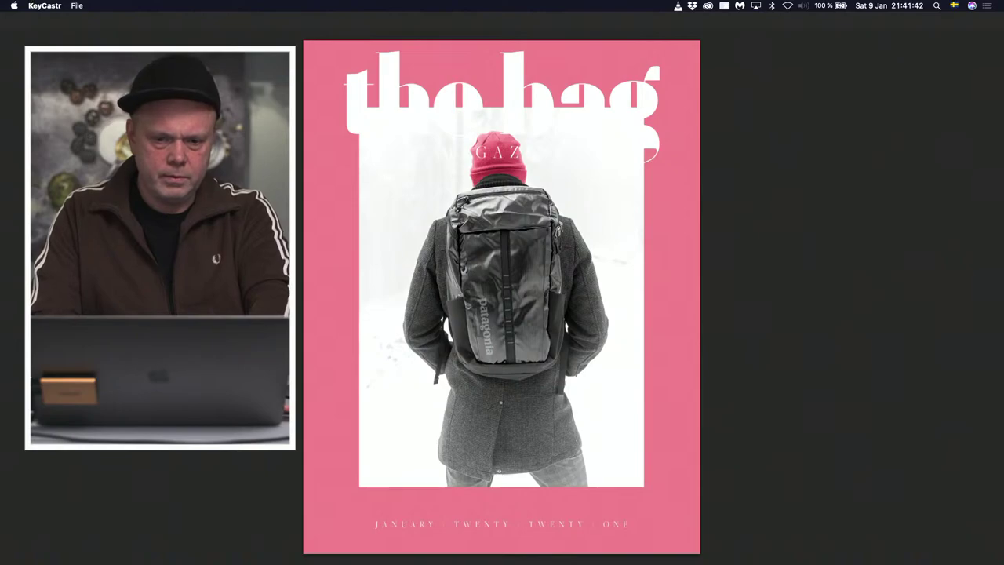
pyautogui.press('super+Tab')
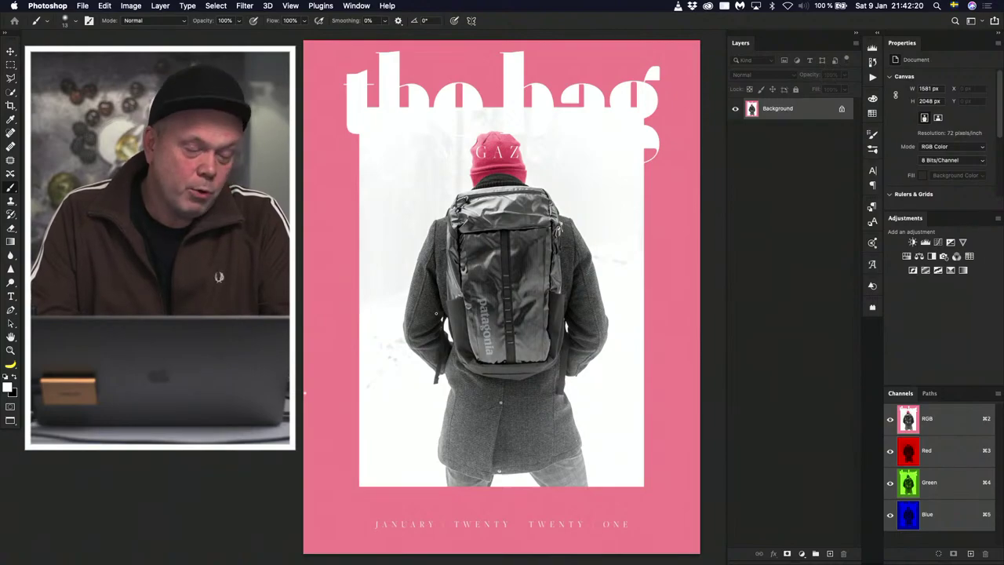
pyautogui.press('super+Tab')
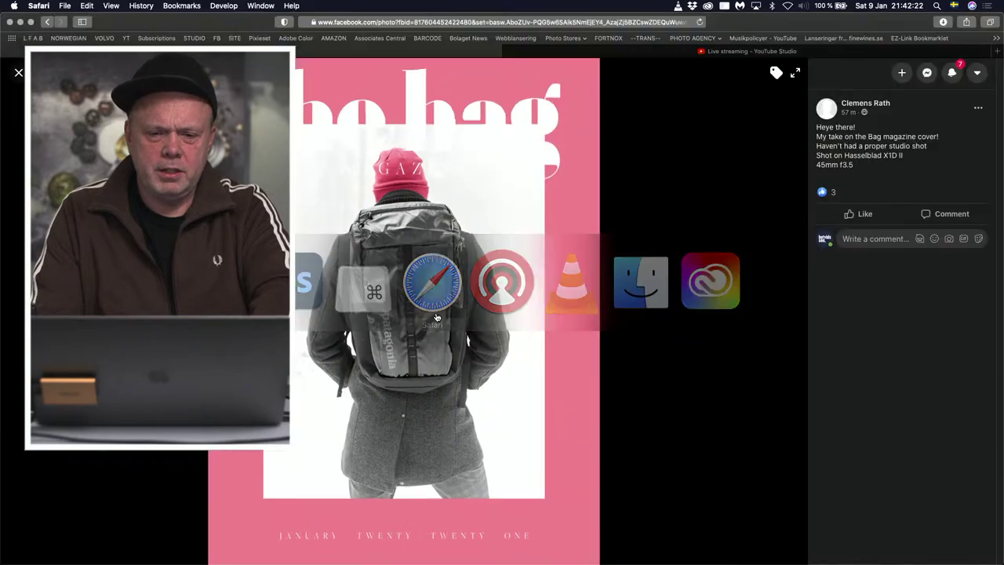
# Step: In a new tab, web search 'bh photo' after the mistyped 'gh photo' search
pyautogui.press('super+t')
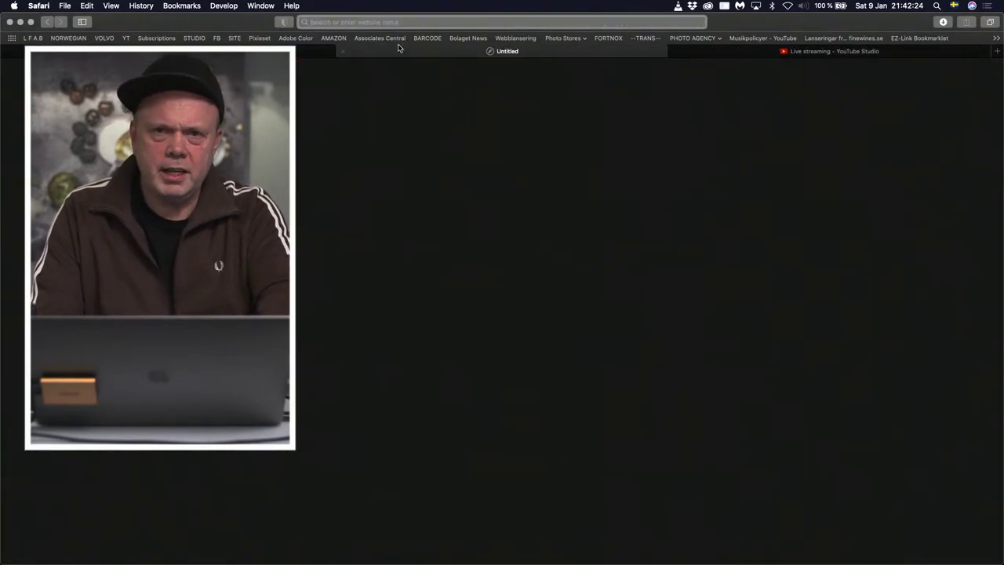
pyautogui.click(354, 21)
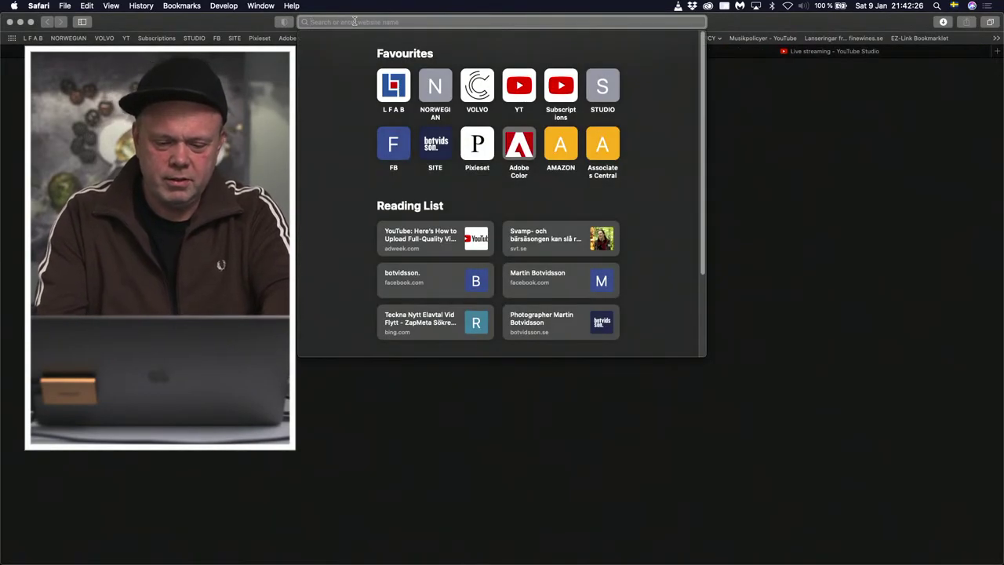
pyautogui.write('gh photo')
pyautogui.press('Return')
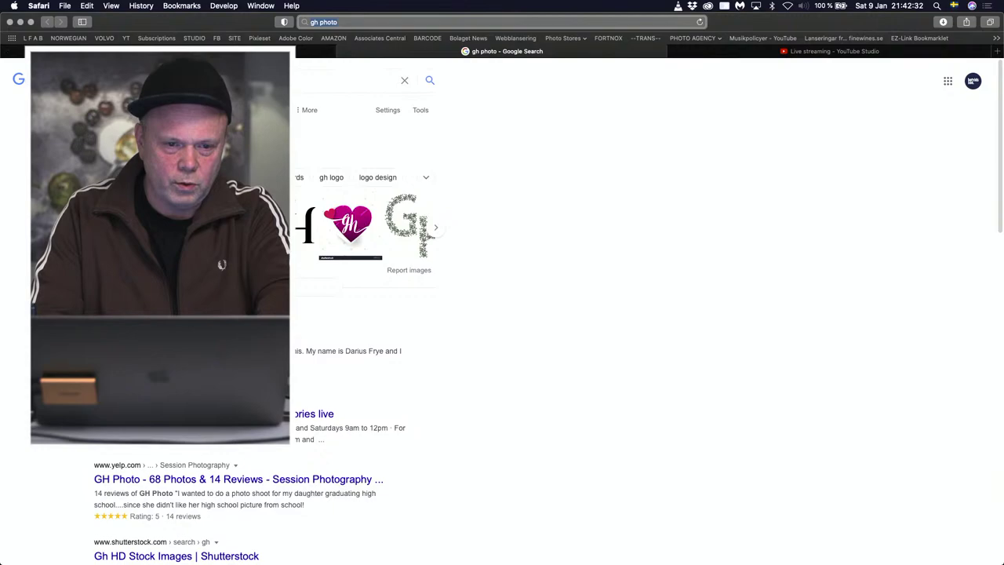
pyautogui.write('bh photo')
pyautogui.press('Return')
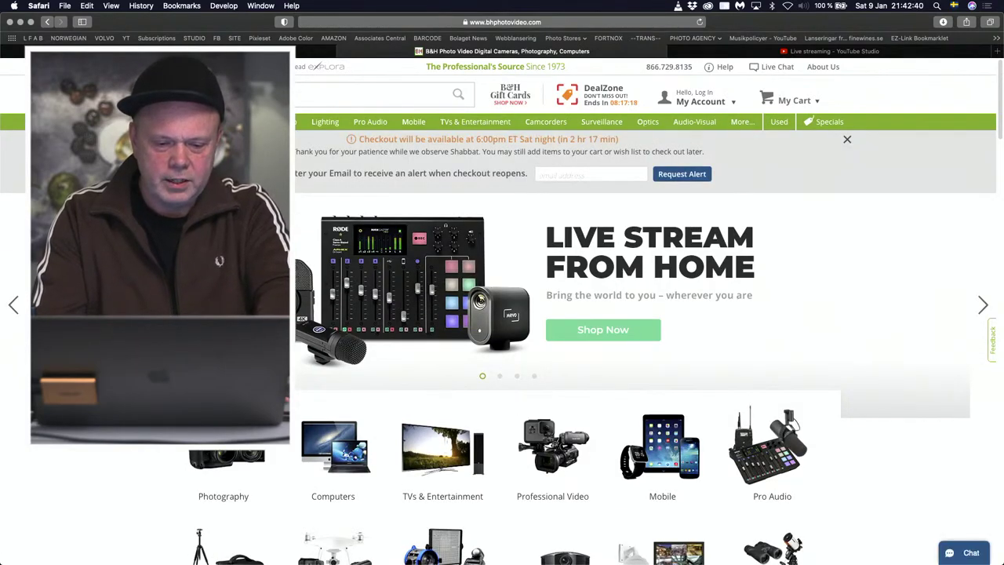
# Step: Search B&H for 'x1d ii 50c' and open the Hasselblad X1D II 50C product page
pyautogui.write('x1d ii')
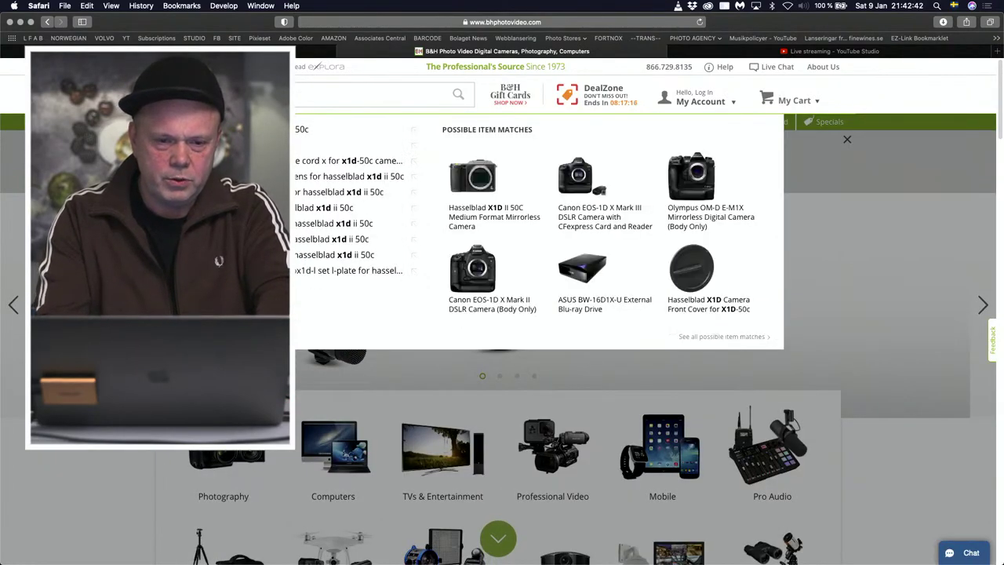
pyautogui.write(' 50c')
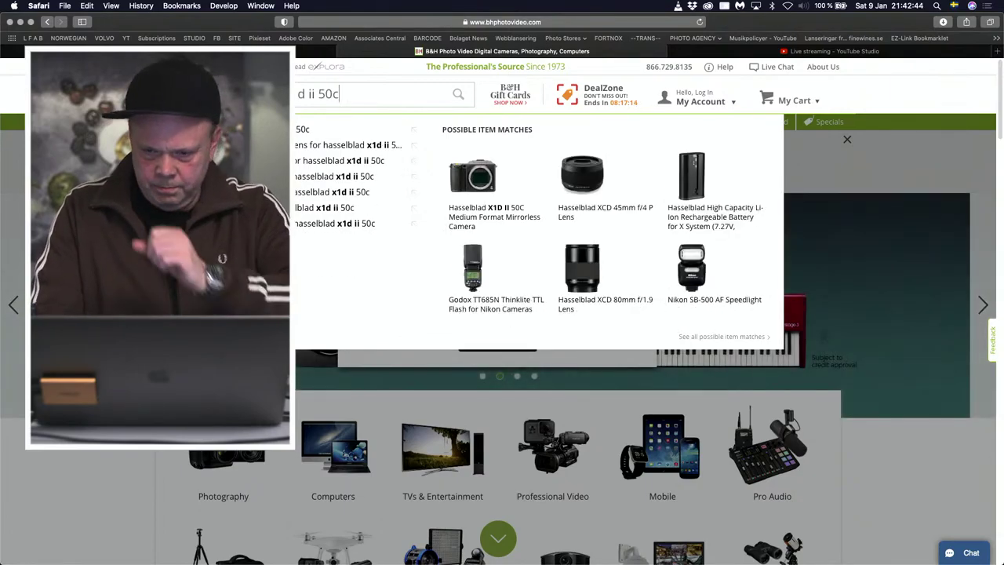
pyautogui.press('Return')
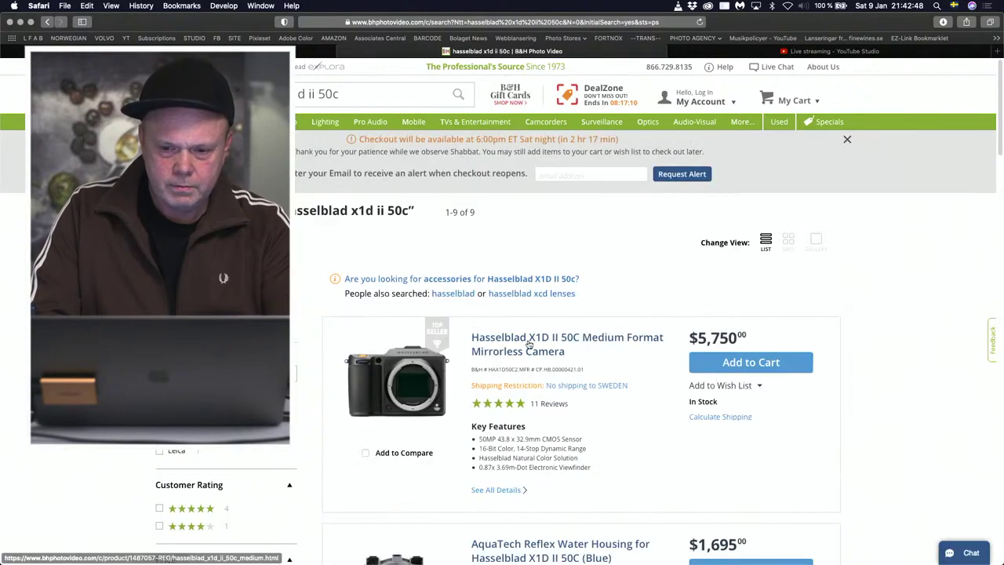
pyautogui.scroll(-3, 645, 426)
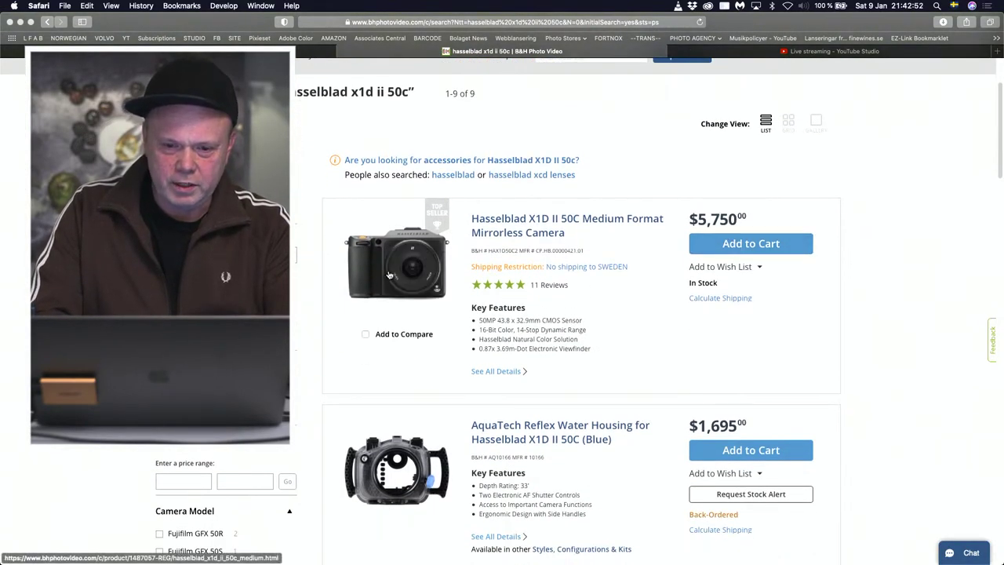
pyautogui.click(390, 273)
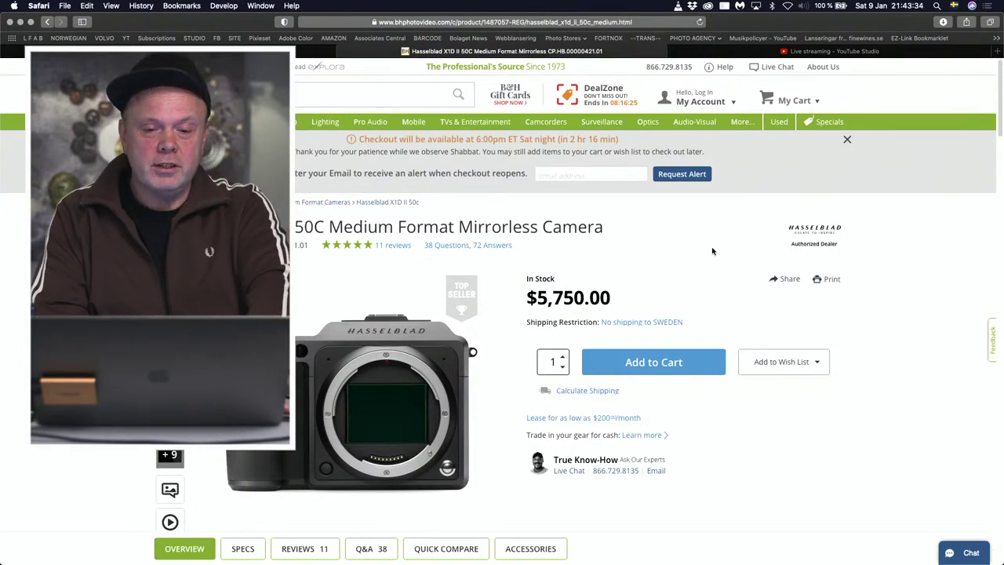
pyautogui.moveTo(439, 321)
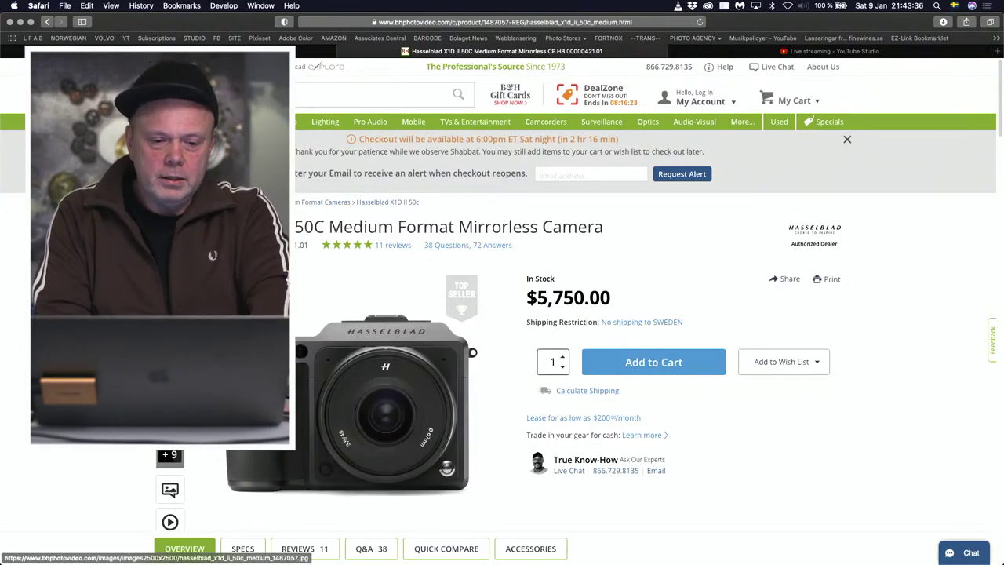
pyautogui.scroll(-5, 501, 314)
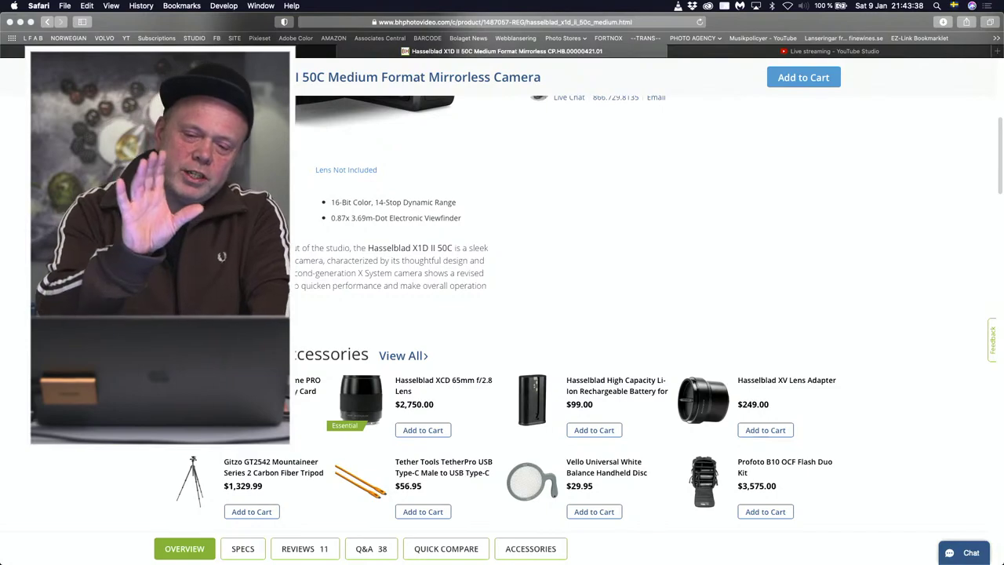
pyautogui.scroll(5, 643, 314)
# Step: Switch from Safari back to Photoshop and the pink 'the bag' backpack cover
pyautogui.press('super+Tab')
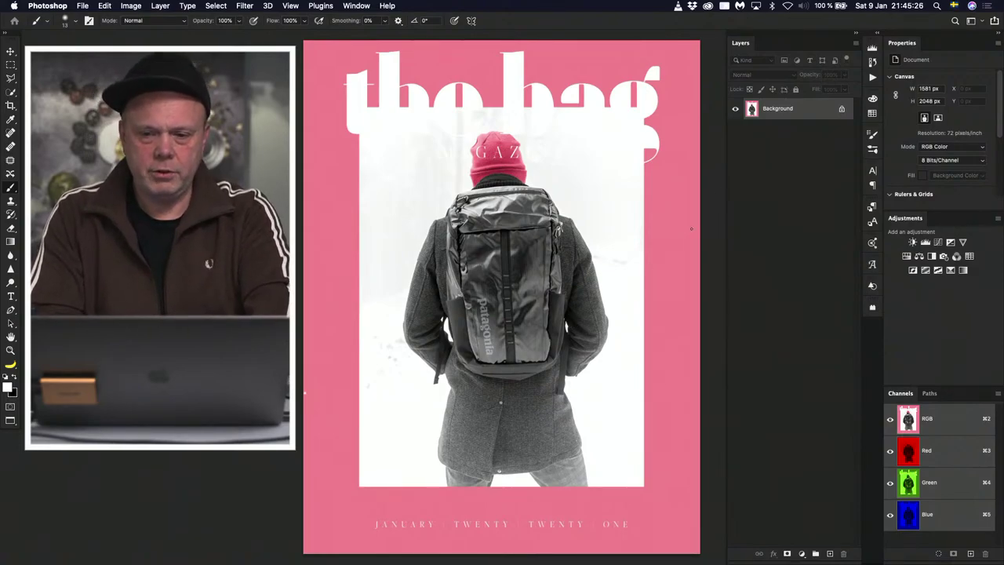
# Step: Duplicate the cover onto Layer 1 and enlarge it with Free Transform
pyautogui.press('super+j')
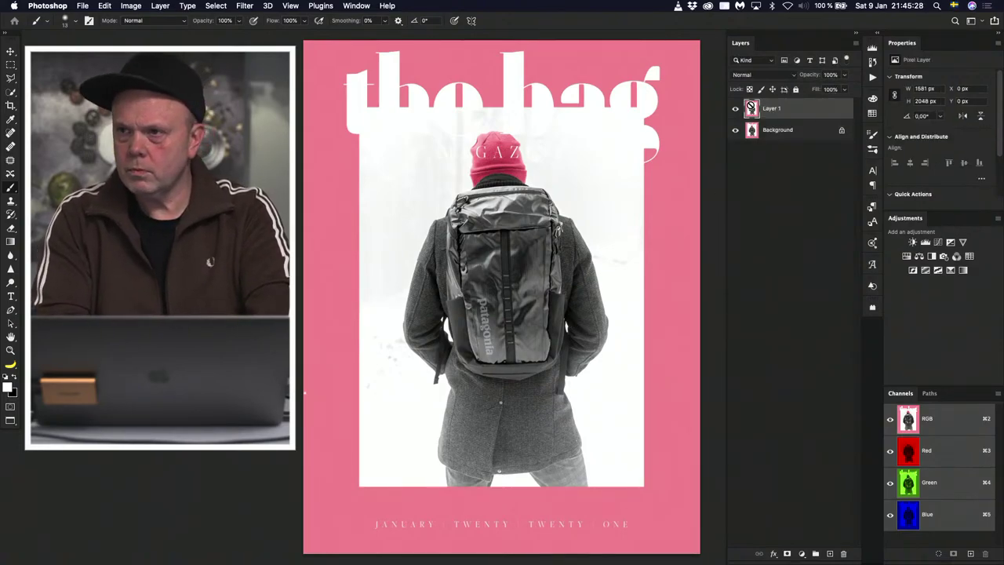
pyautogui.press('super+t')
pyautogui.press('super+minus')
pyautogui.press('super+minus')
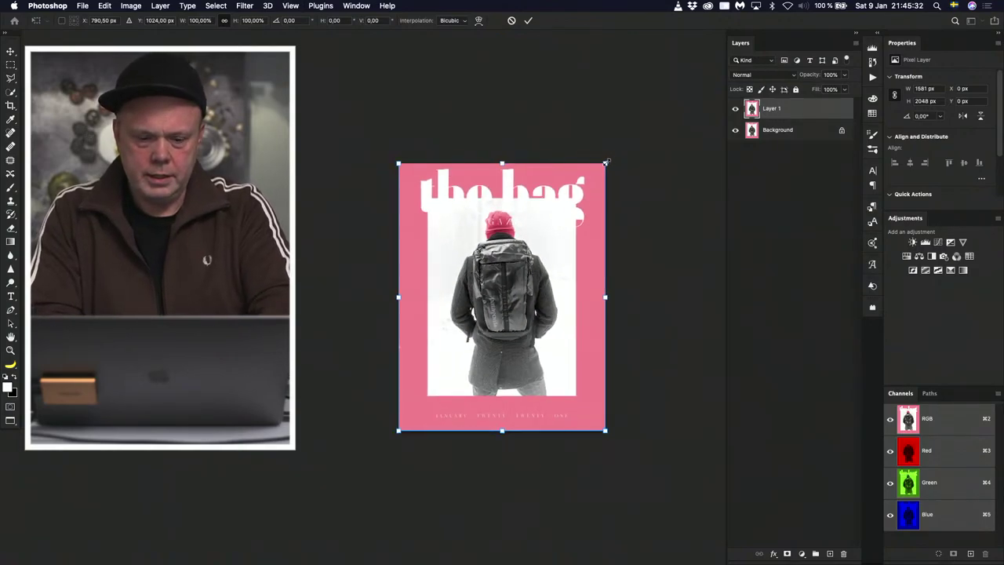
pyautogui.moveTo(605, 162)
pyautogui.mouseDown()
pyautogui.moveTo(627, 150)
pyautogui.moveTo(654, 99)
pyautogui.moveTo(644, 114)
pyautogui.moveTo(651, 107)
pyautogui.mouseUp()
pyautogui.press('super+z')
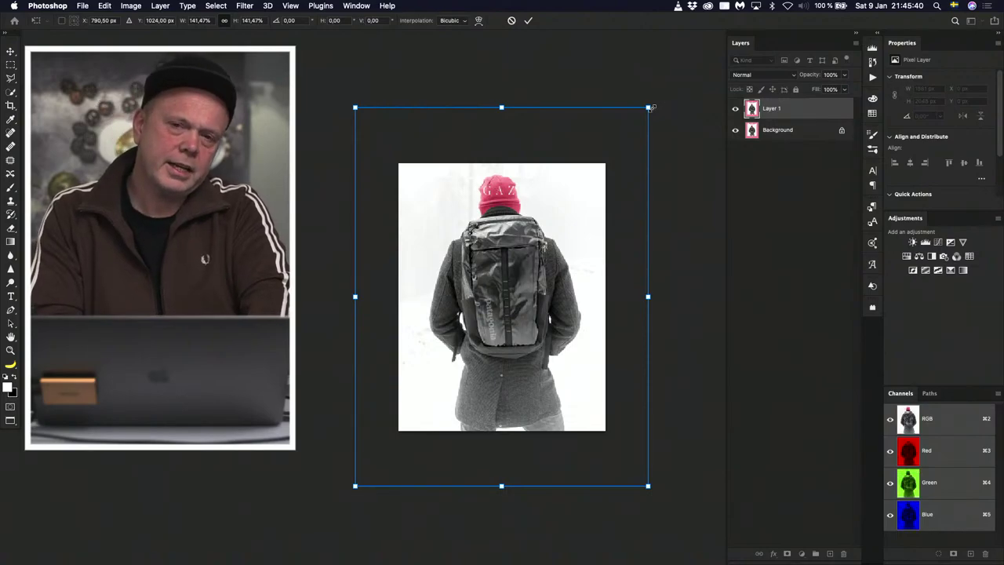
pyautogui.press('Return')
# Step: Nudge Layer 1 vertically to Y -455 px, then fit the cover on screen
pyautogui.press('b')
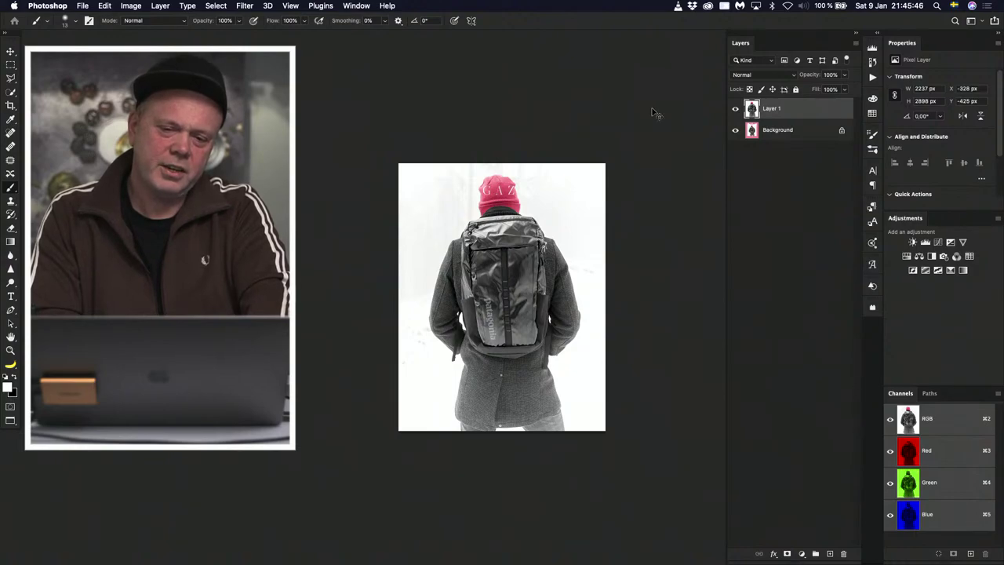
pyautogui.press('shift+super+Down')
pyautogui.press('shift+super+Down')
pyautogui.press('shift+super+Down')
pyautogui.press('shift+super+Down')
pyautogui.press('shift+super+Down')
pyautogui.press('shift+super+Down')
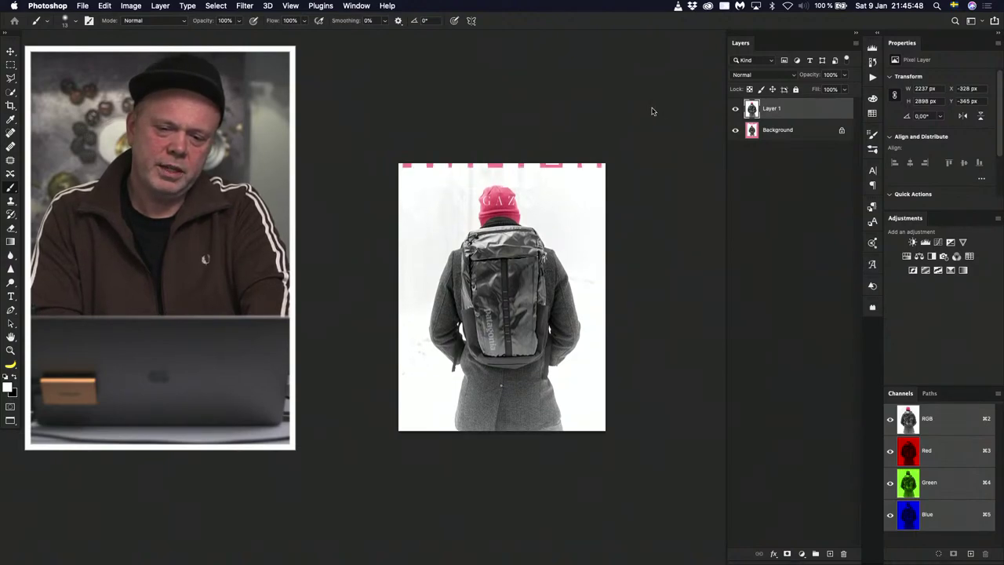
pyautogui.press('shift+super+Up')
pyautogui.press('shift+super+Up')
pyautogui.press('shift+super+Up')
pyautogui.press('shift+super+Up')
pyautogui.press('shift+super+Up')
pyautogui.press('shift+super+Up')
pyautogui.press('shift+super+Up')
pyautogui.press('shift+super+Up')
pyautogui.press('shift+super+Up')
pyautogui.press('shift+super+Up')
pyautogui.press('shift+super+Up')
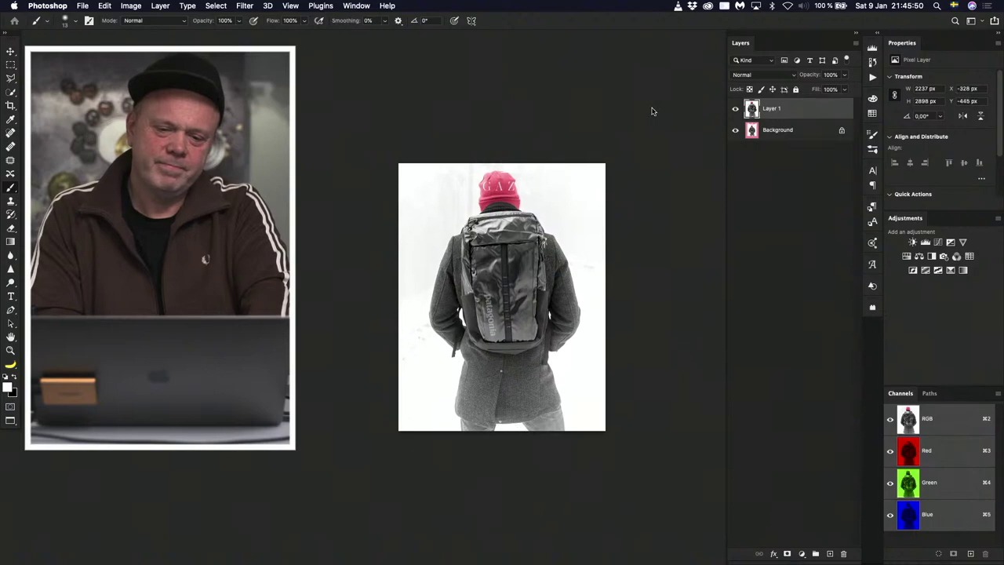
pyautogui.press('shift+super+Down')
pyautogui.press('shift+super+Down')
pyautogui.press('shift+super+Down')
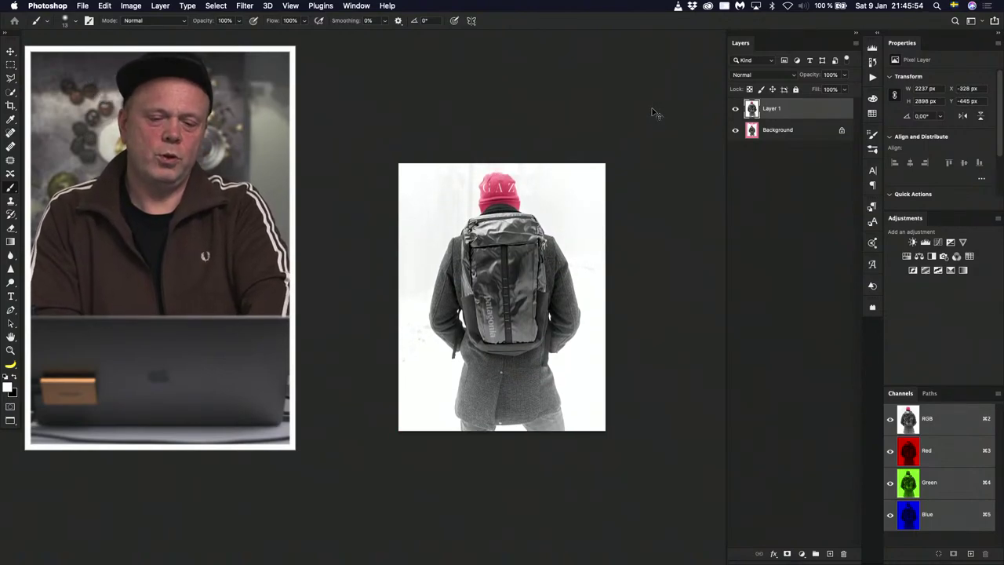
pyautogui.press('shift+super+Up')
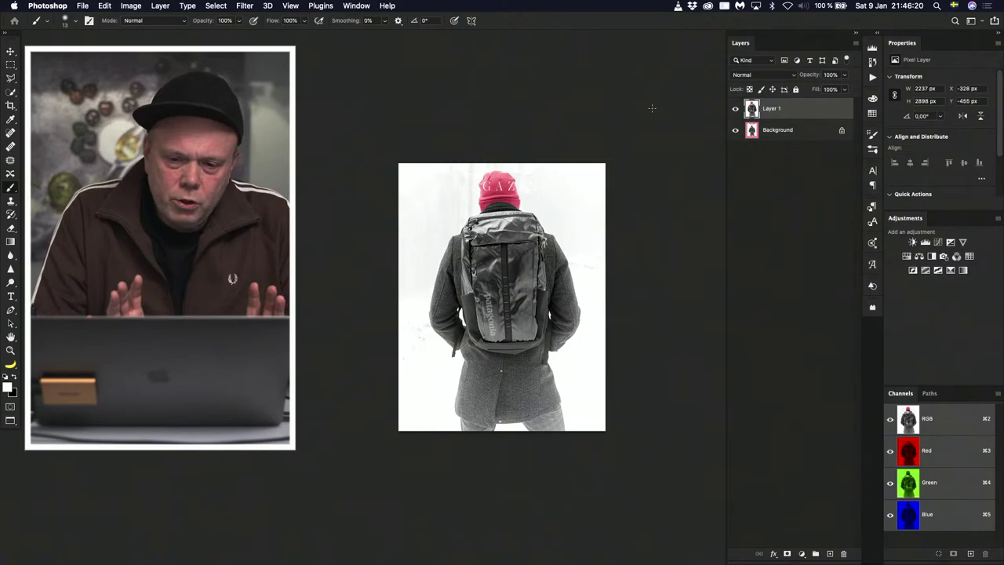
pyautogui.press('super+0')
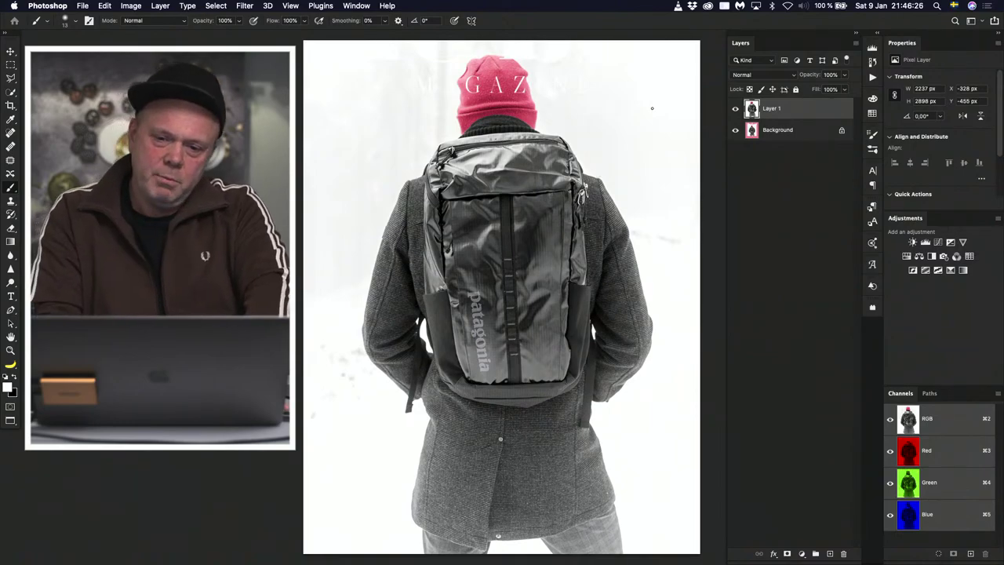
pyautogui.press('super+shift+a')
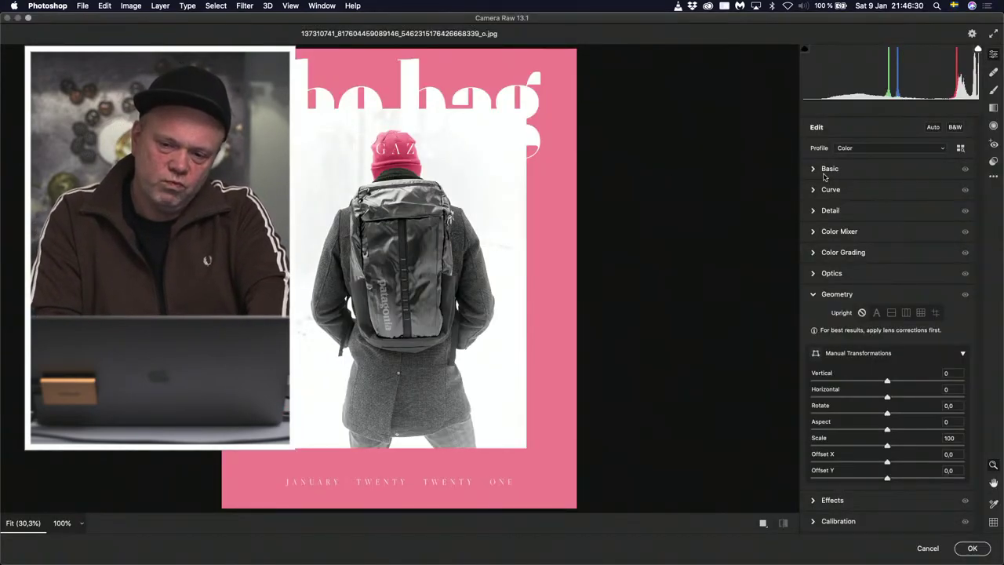
pyautogui.click(827, 168)
pyautogui.moveTo(887, 333); pyautogui.dragTo(829, 336)
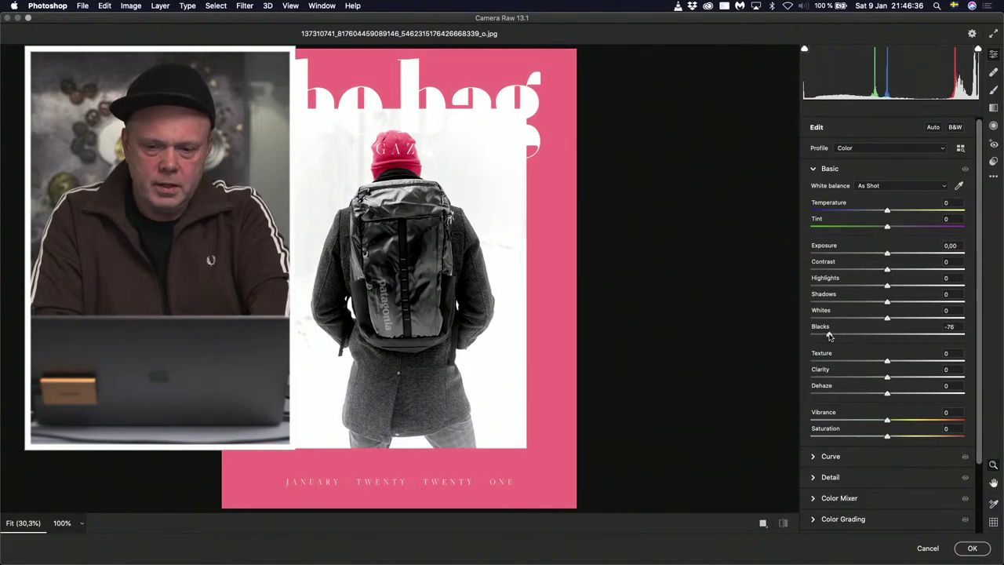
pyautogui.click(971, 548)
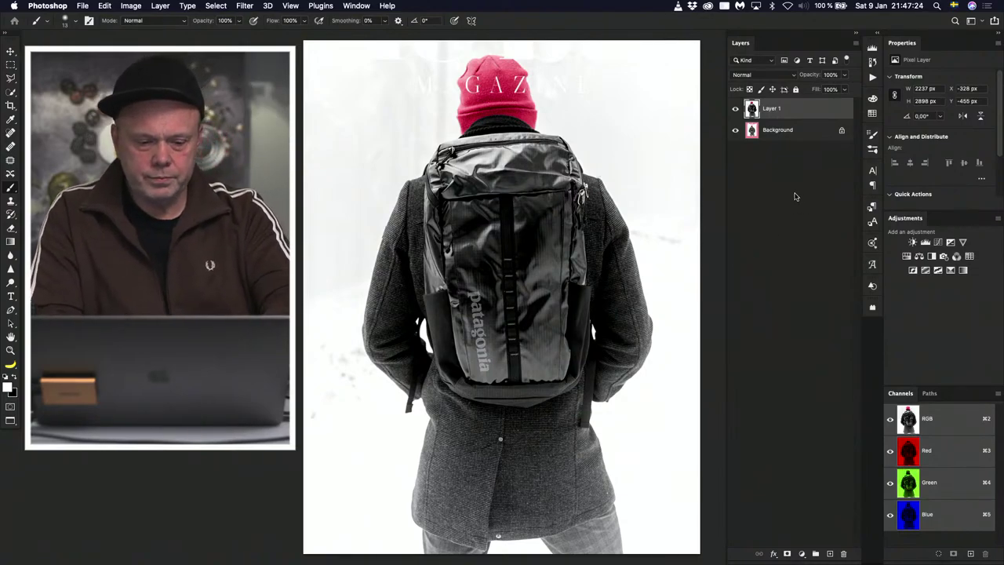
pyautogui.press('super+shift+a')
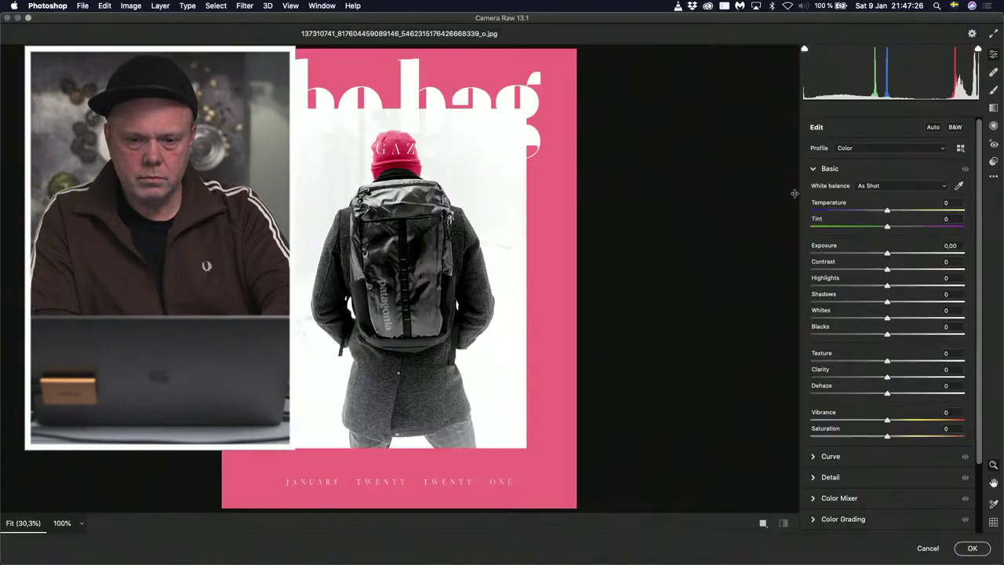
pyautogui.click(928, 547)
pyautogui.press('super+z')
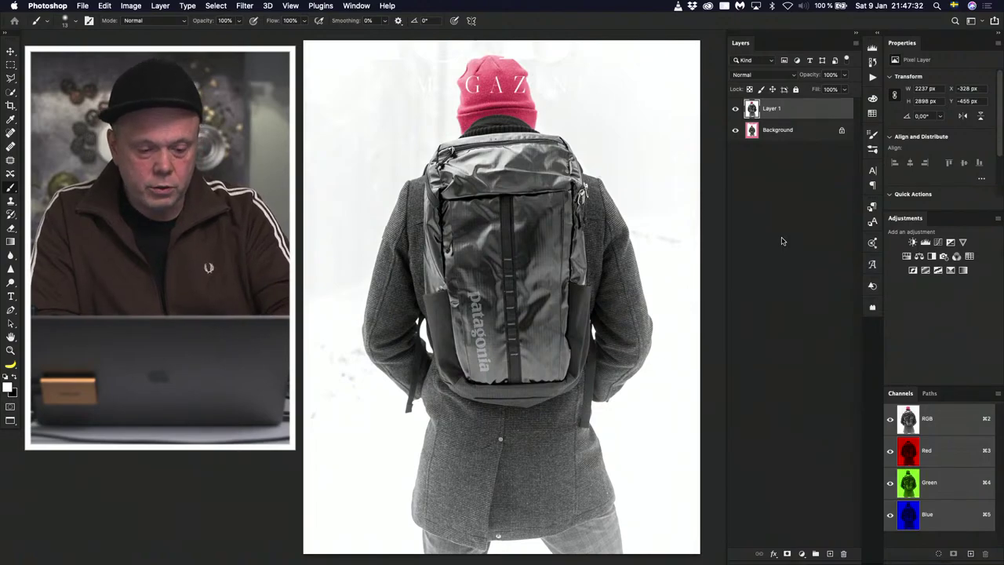
# Step: Apply a Camera Raw Filter with Dehaze raised to +55 on the backpack photo
pyautogui.press('super+shift+a')
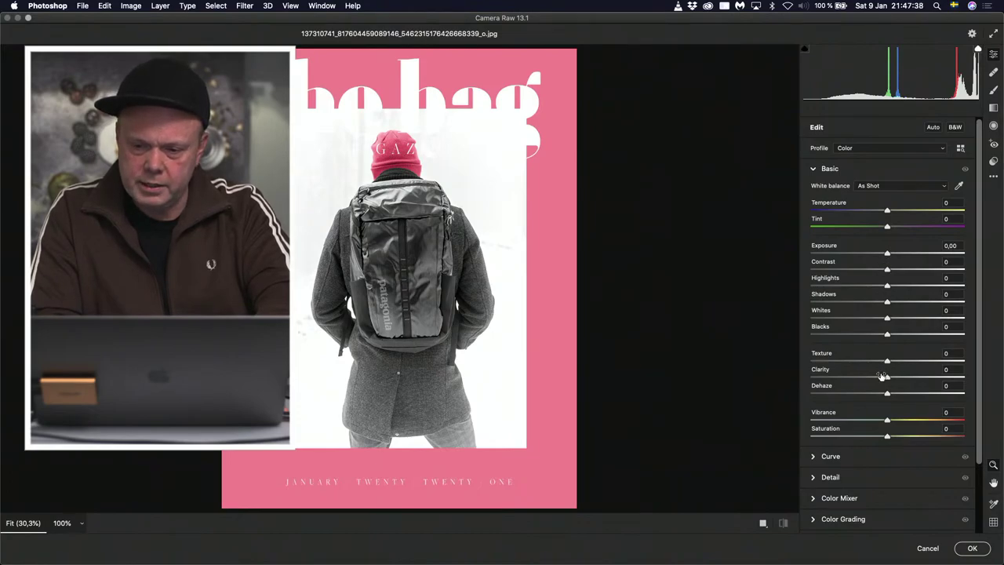
pyautogui.moveTo(887, 394); pyautogui.dragTo(942, 392)
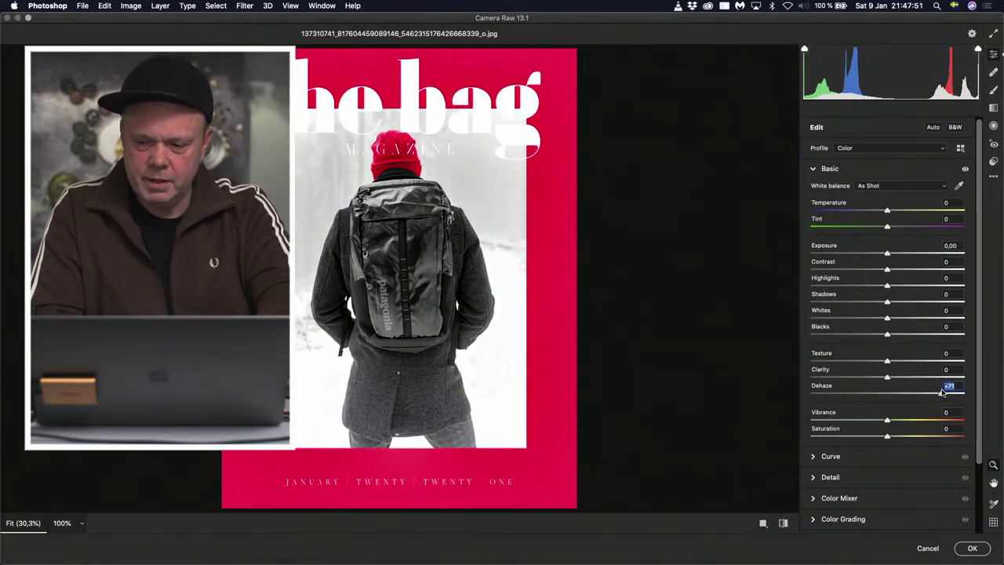
pyautogui.click(972, 547)
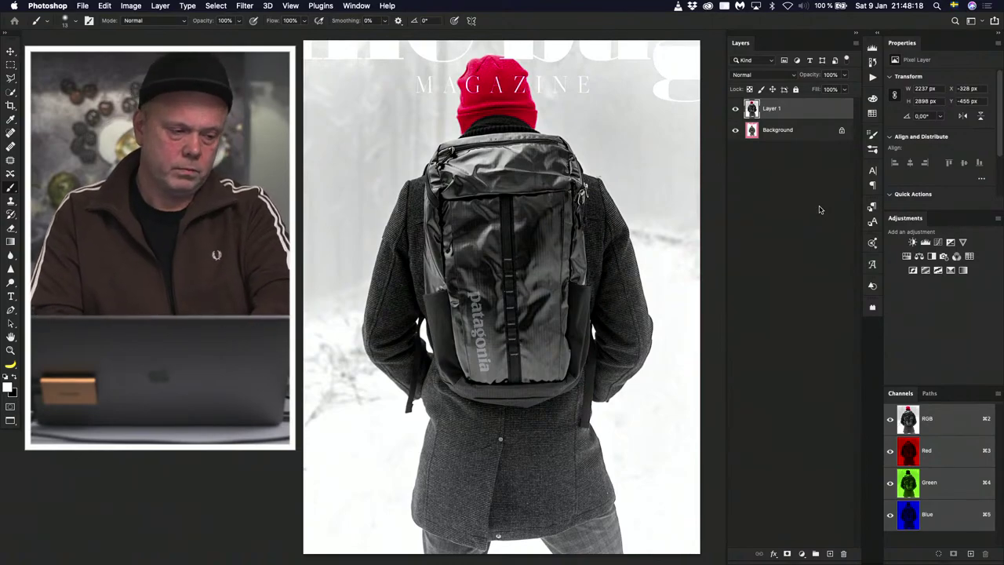
# Step: Close the cover without saving and return to the Facebook cover post
pyautogui.press('super+w')
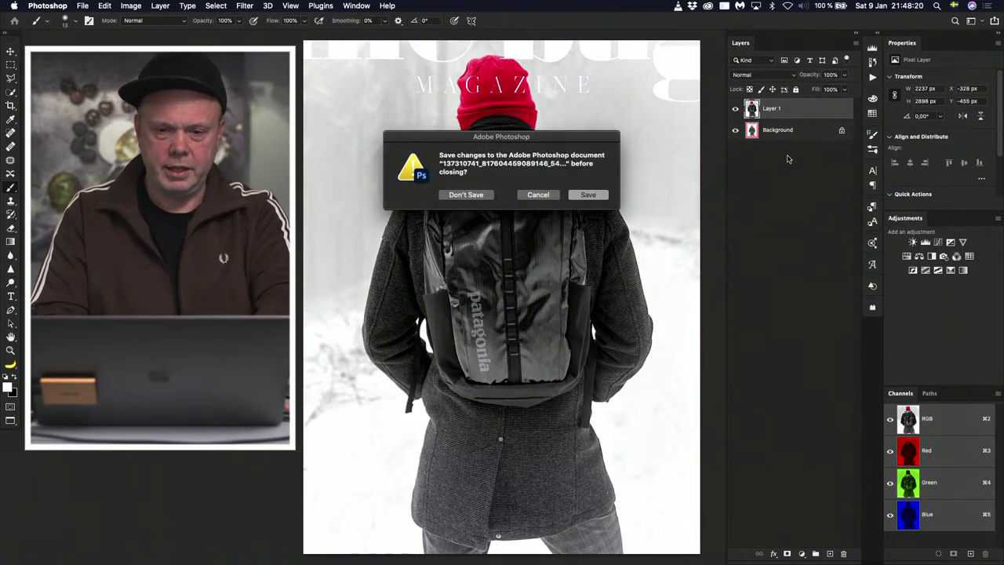
pyautogui.click(475, 194)
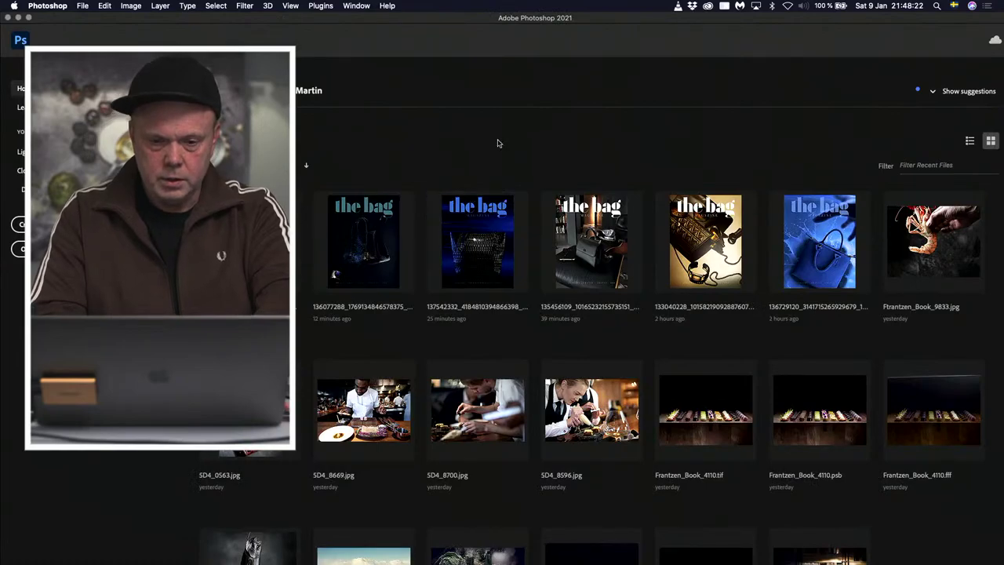
pyautogui.press('super+Tab')
pyautogui.press('super+[')
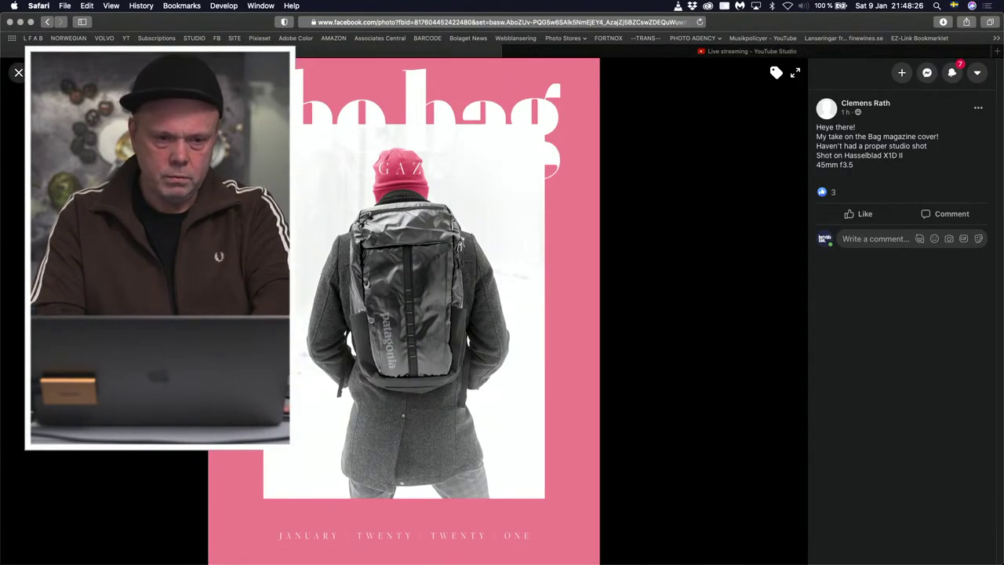
# Step: Open another member's bag cover post from a recent group search
pyautogui.click(18, 72)
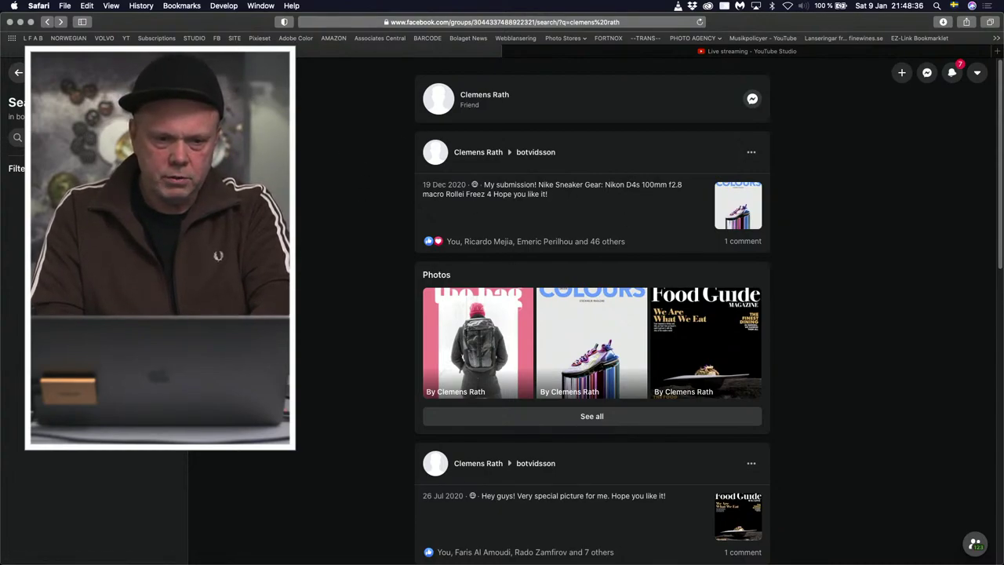
pyautogui.click(17, 138)
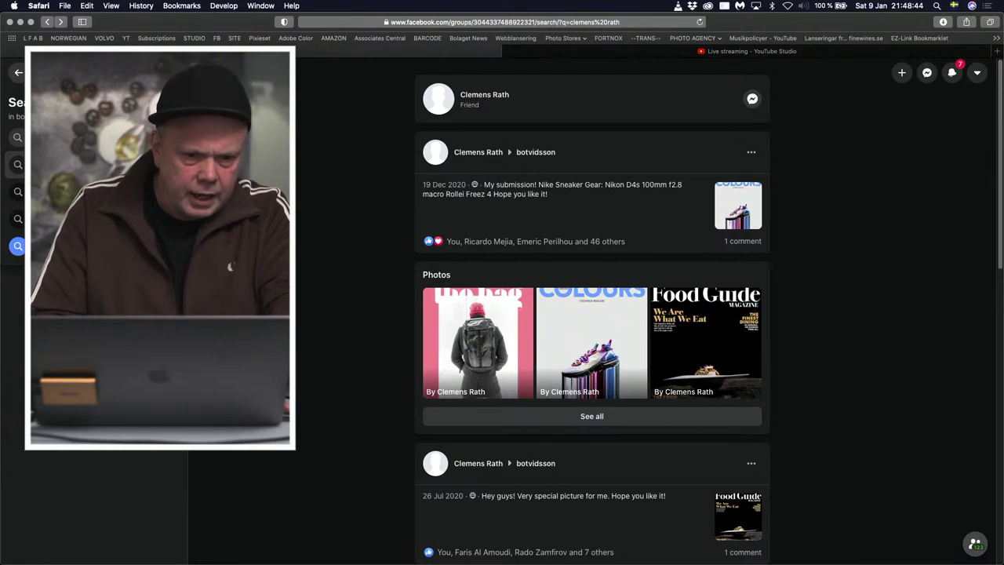
pyautogui.click(17, 164)
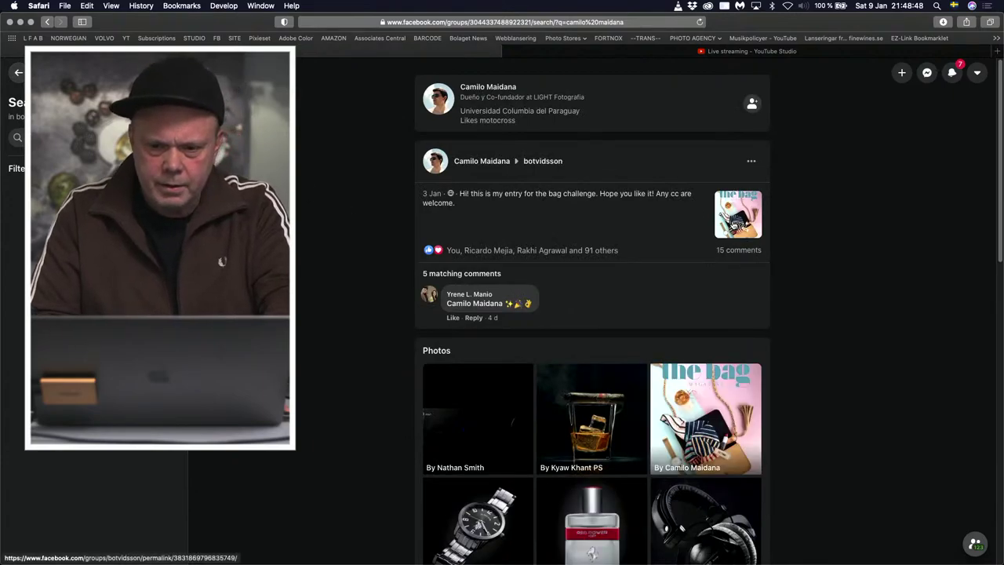
pyautogui.click(743, 212)
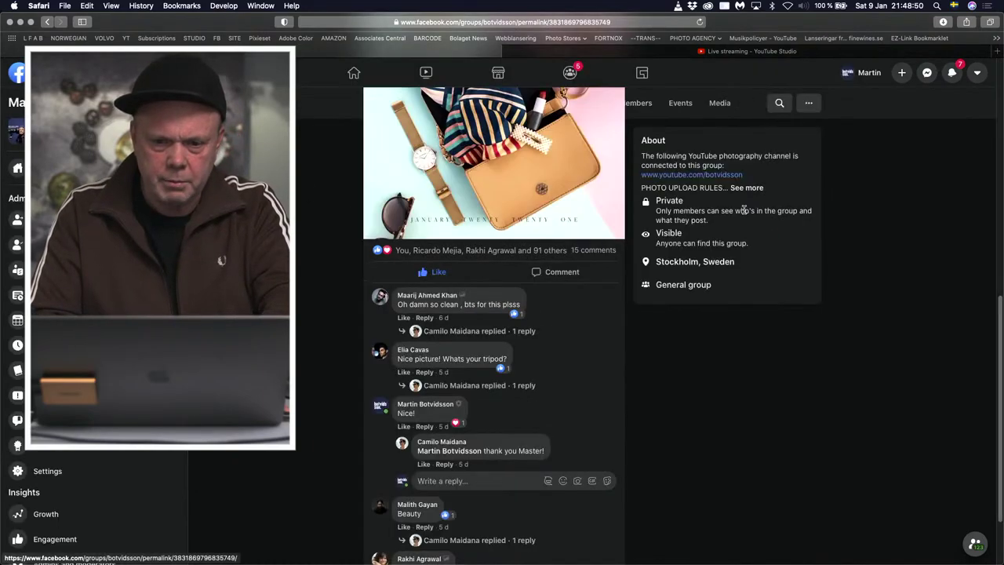
# Step: View that member's bag cover image full-size, then switch back to Photoshop
pyautogui.scroll(-3, 470, 314)
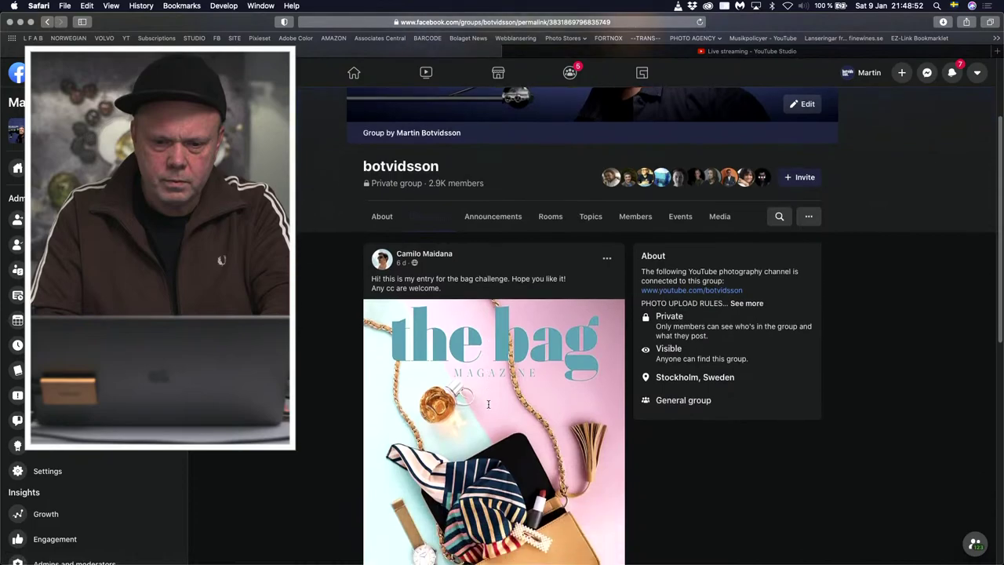
pyautogui.click(452, 345)
pyautogui.moveTo(478, 557)
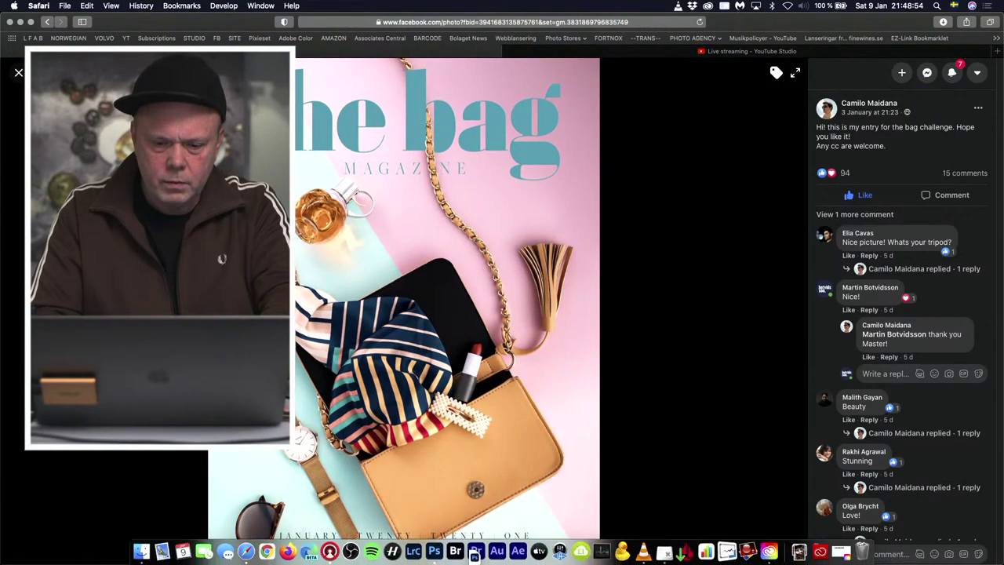
pyautogui.click(434, 551)
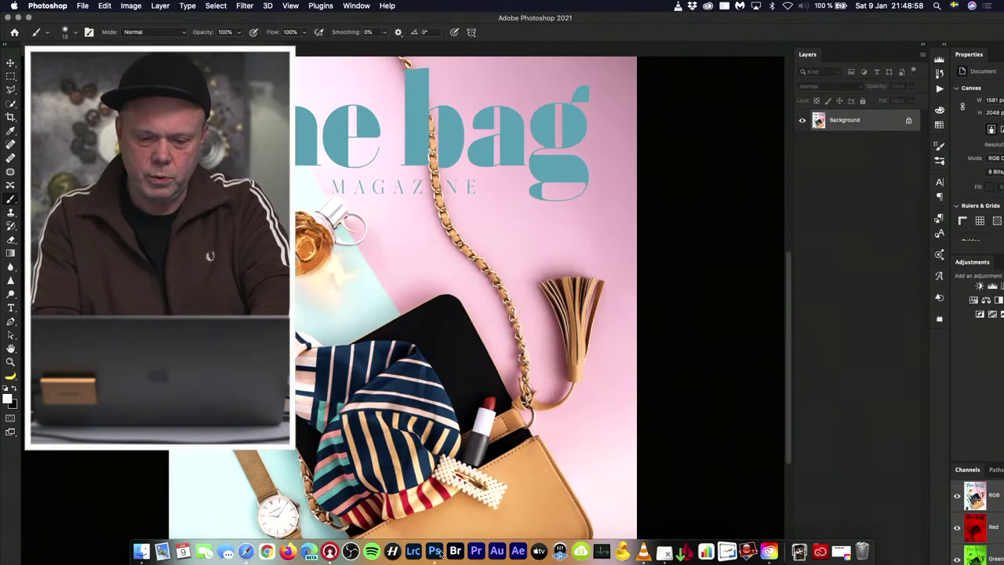
# Step: Fit the whole tan handbag cover in the window with Cmd+0
pyautogui.press('super+0')
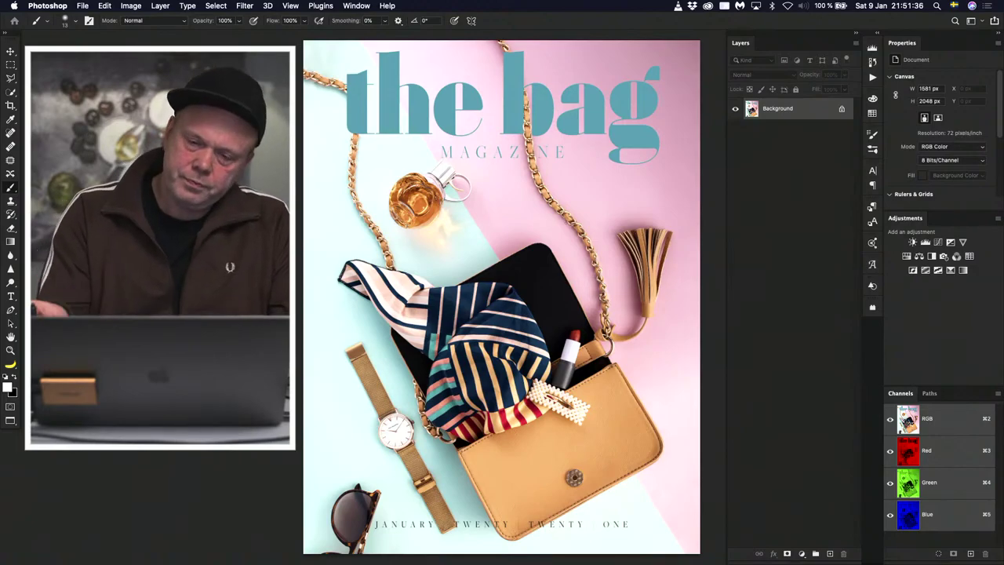
pyautogui.moveTo(436, 196)
pyautogui.mouseDown()
pyautogui.moveTo(417, 200)
pyautogui.moveTo(426, 254)
pyautogui.moveTo(464, 204)
pyautogui.moveTo(416, 197)
pyautogui.mouseUp()
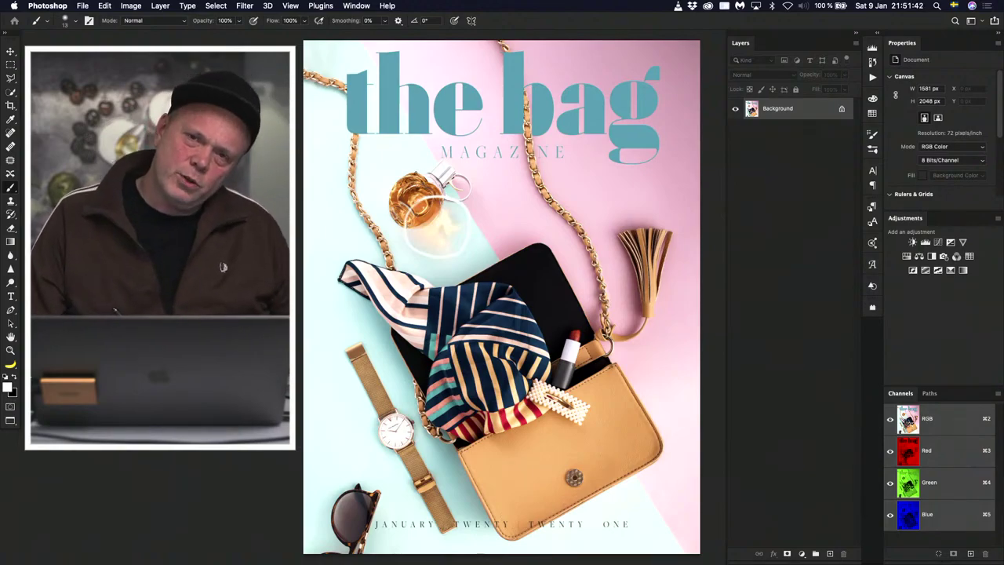
pyautogui.press('super+z')
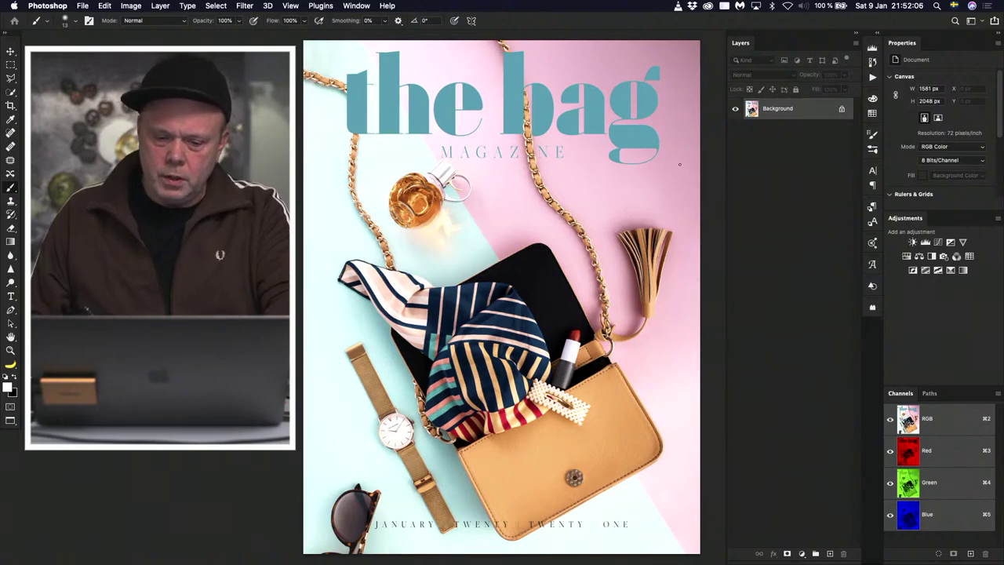
pyautogui.press('super+alt+shift+n')
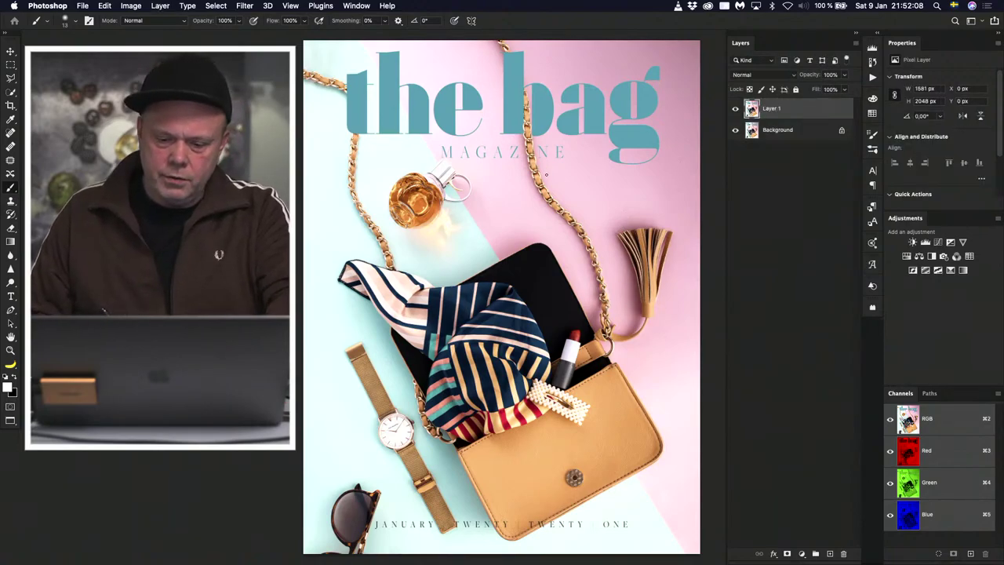
pyautogui.press('s')
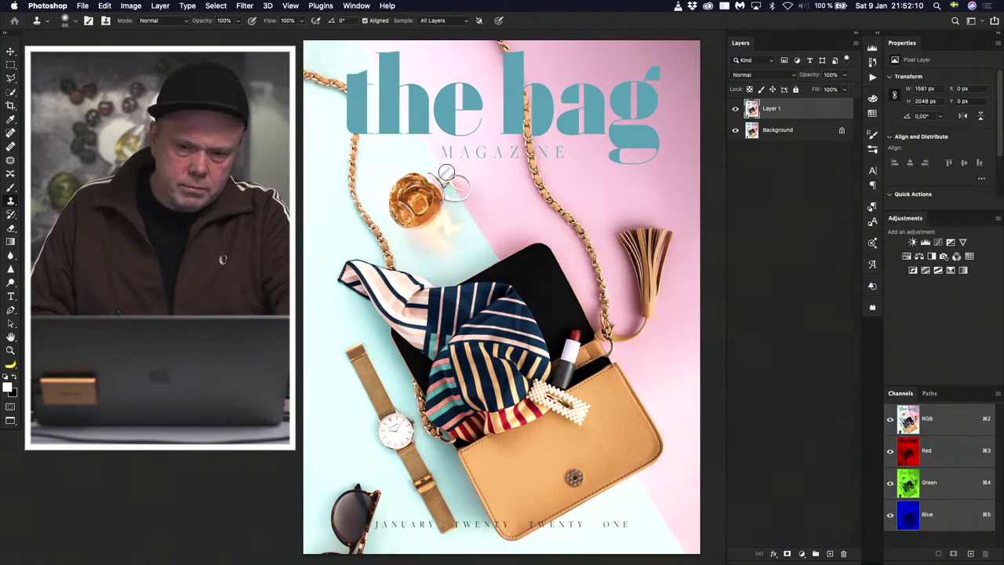
pyautogui.press('super+z')
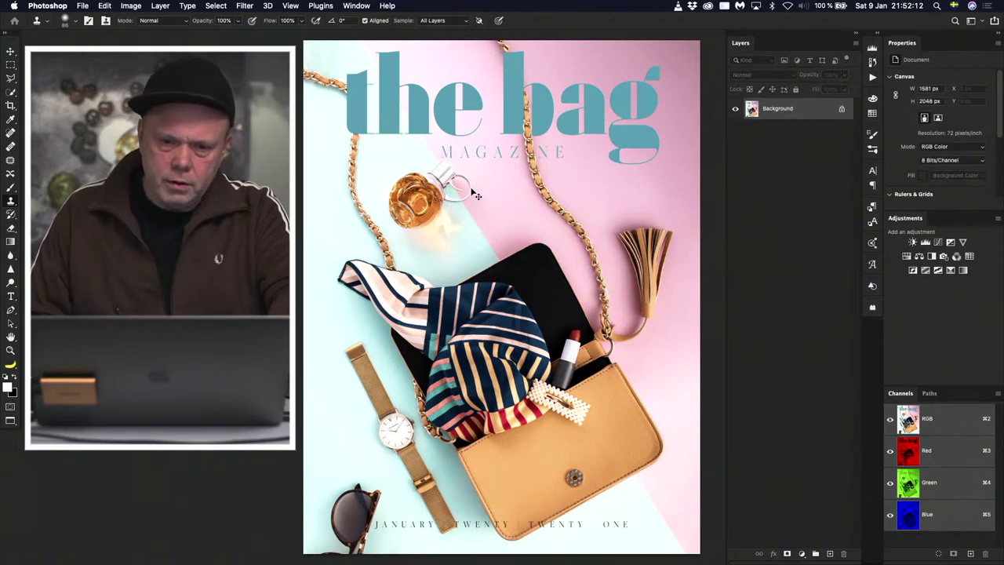
pyautogui.press('super+shift+z')
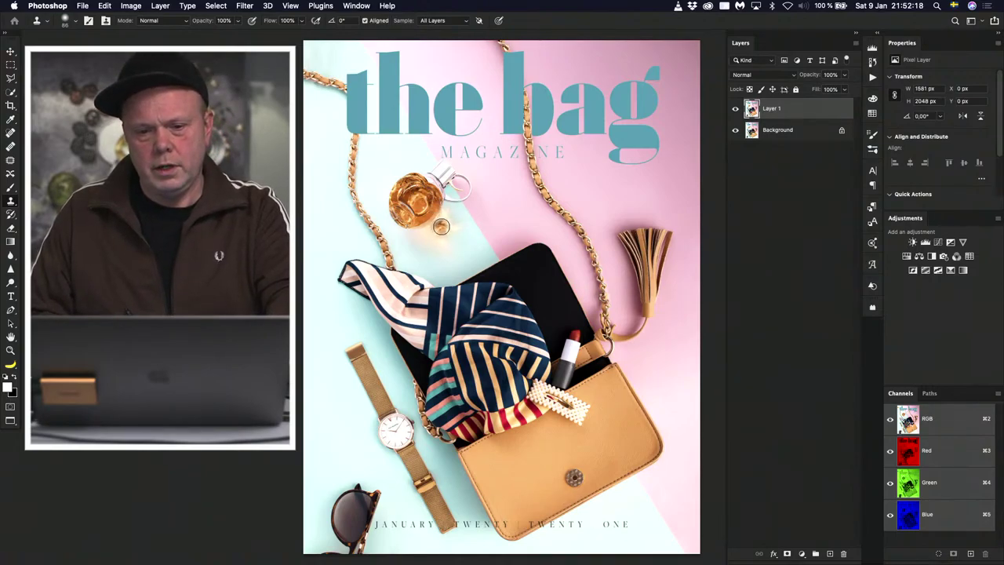
pyautogui.moveTo(444, 227)
pyautogui.mouseDown()
pyautogui.moveTo(464, 209)
pyautogui.moveTo(433, 235)
pyautogui.moveTo(451, 237)
pyautogui.moveTo(428, 232)
pyautogui.mouseUp()
pyautogui.press('super+z')
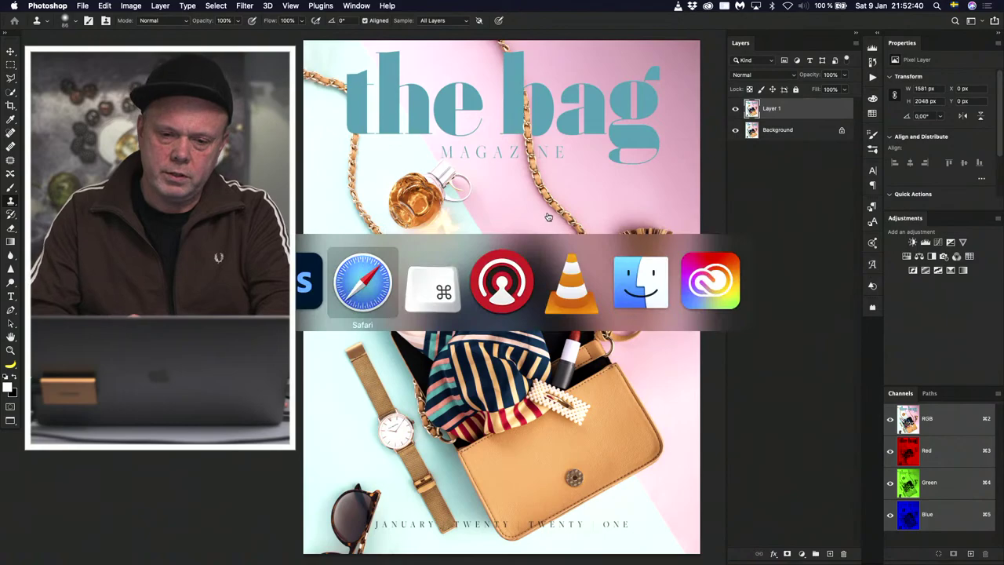
pyautogui.press('super+Tab')
pyautogui.press('Escape')
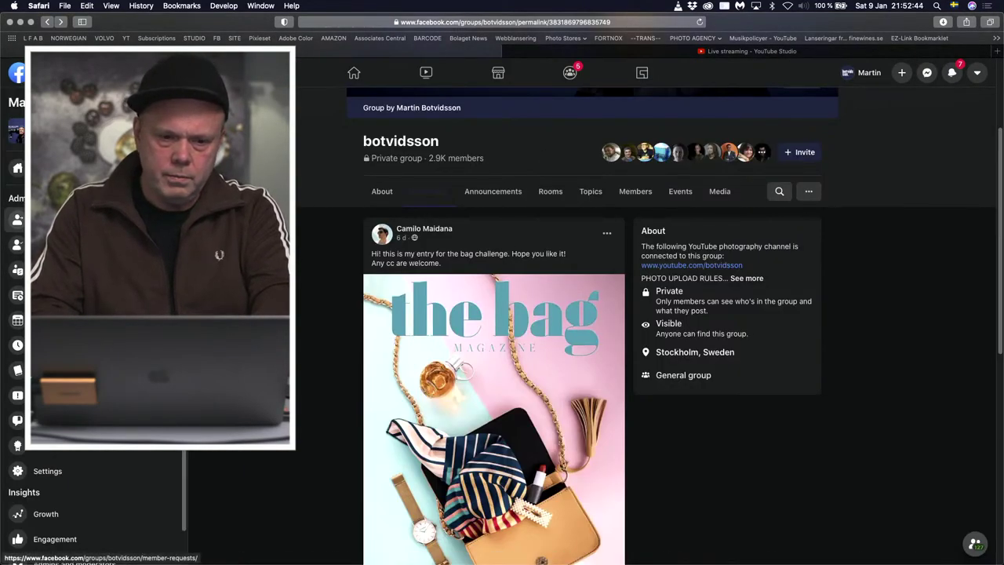
pyautogui.click(17, 167)
pyautogui.scroll(-5, 542, 298)
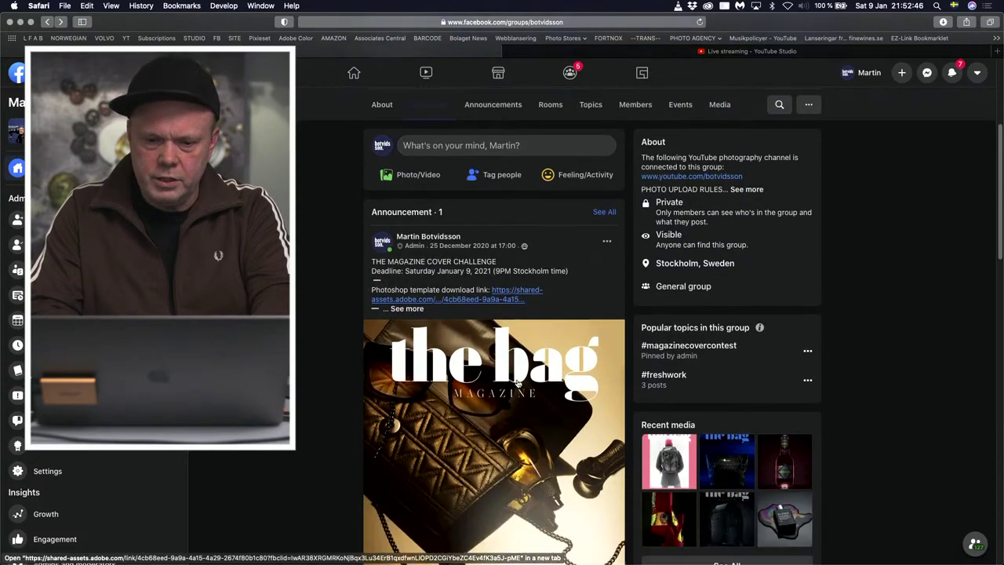
pyautogui.click(564, 376)
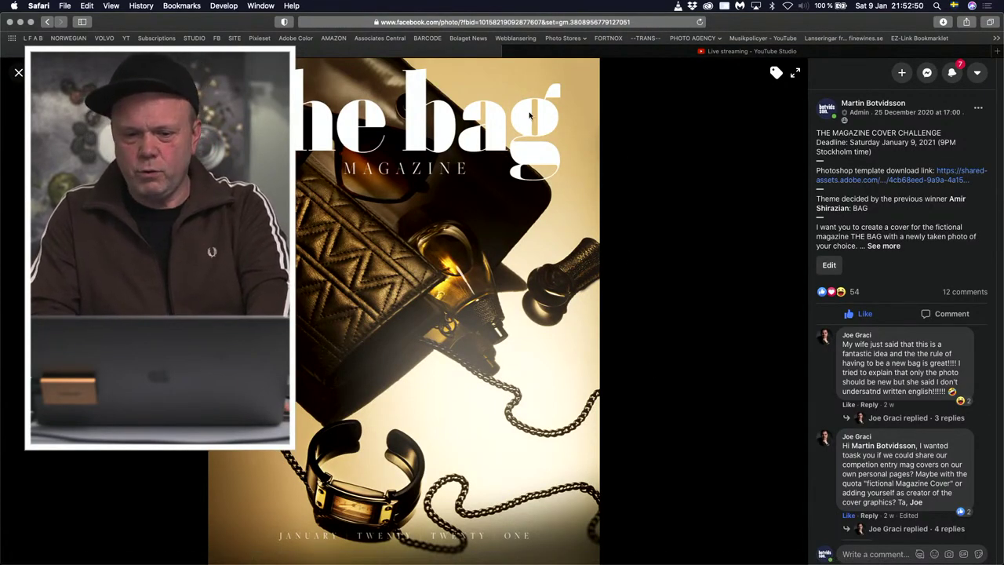
pyautogui.press('super+Tab')
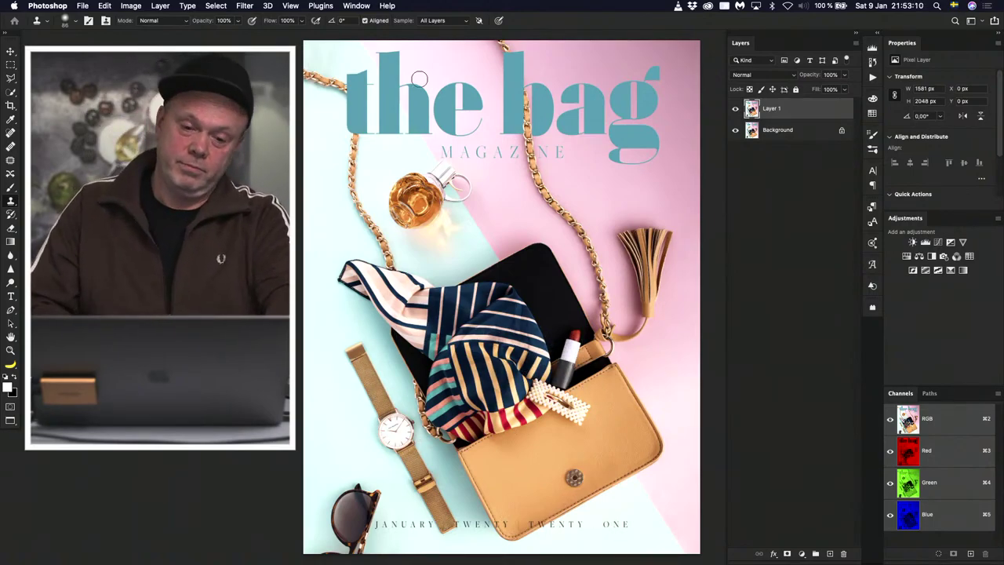
# Step: Set a clone source and clone-stamp over the pale background below the perfume bottle
pyautogui.keyDown('alt'); pyautogui.click(347, 414); pyautogui.keyUp('alt')
pyautogui.click(374, 450)
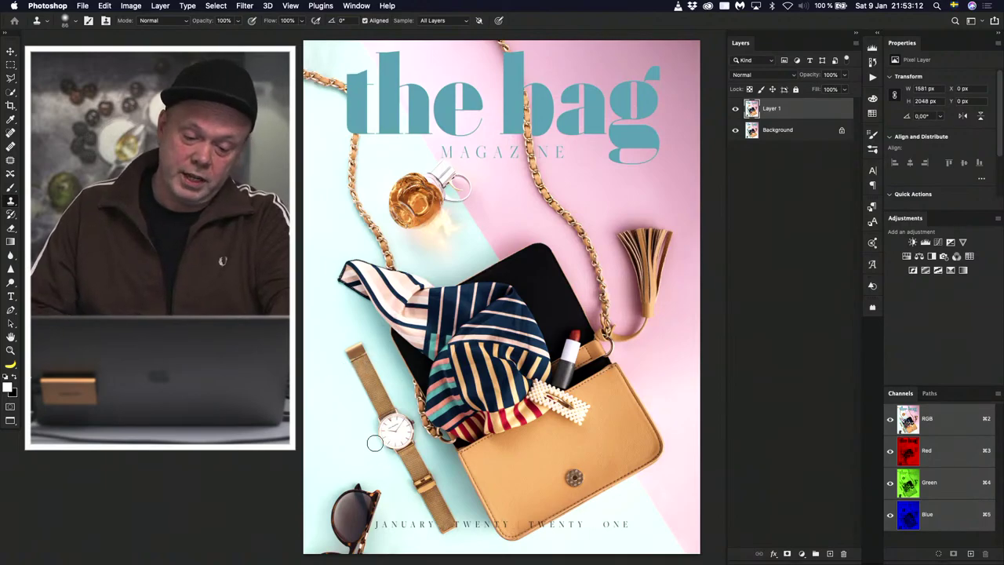
pyautogui.press('super+z')
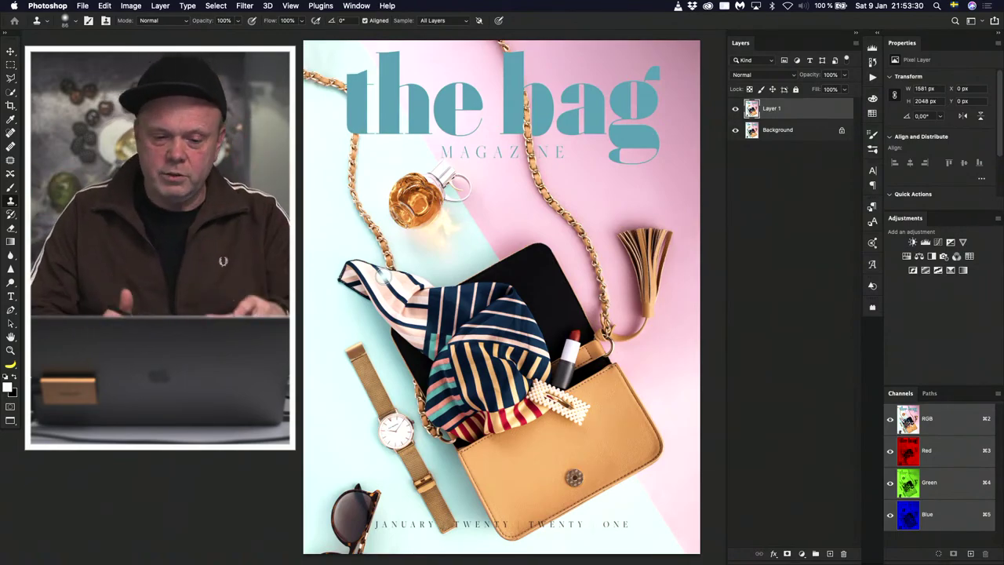
pyautogui.moveTo(454, 238); pyautogui.dragTo(454, 264)
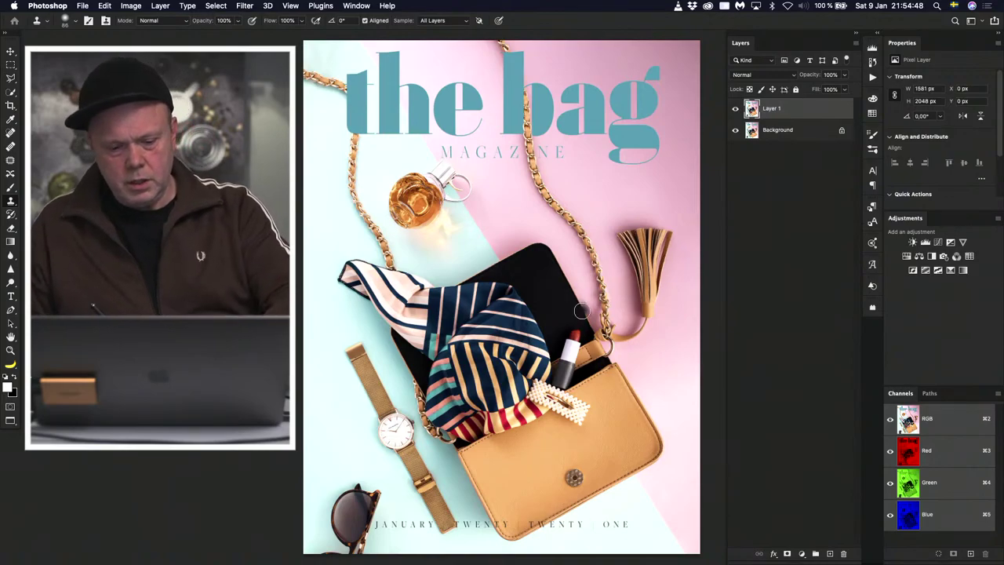
# Step: Add an empty Layer 2 above Layer 1, then cycle through apps back to Photoshop
pyautogui.press('super+shift+n')
pyautogui.press('Return')
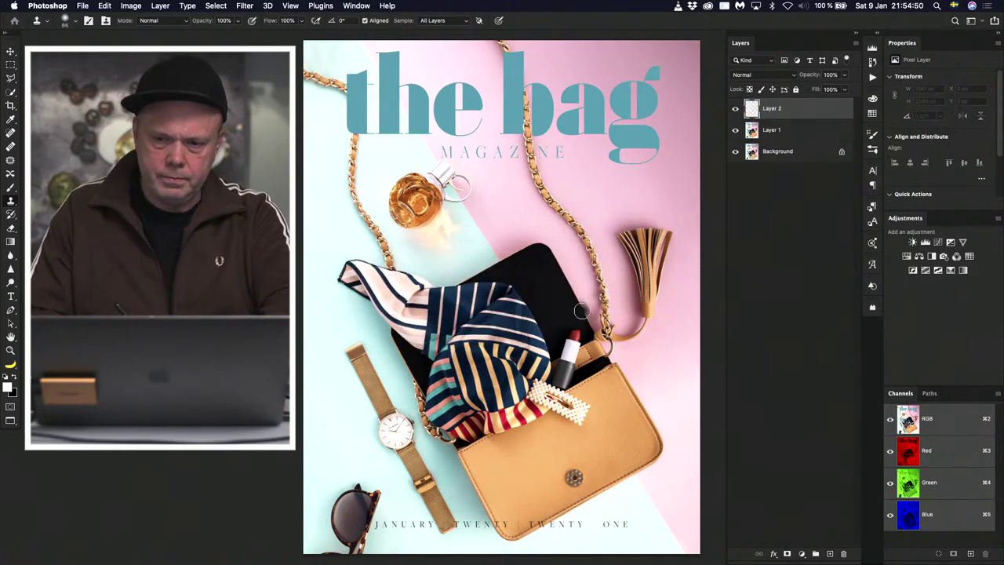
pyautogui.press('super+Tab')
pyautogui.press('super+shift+Tab')
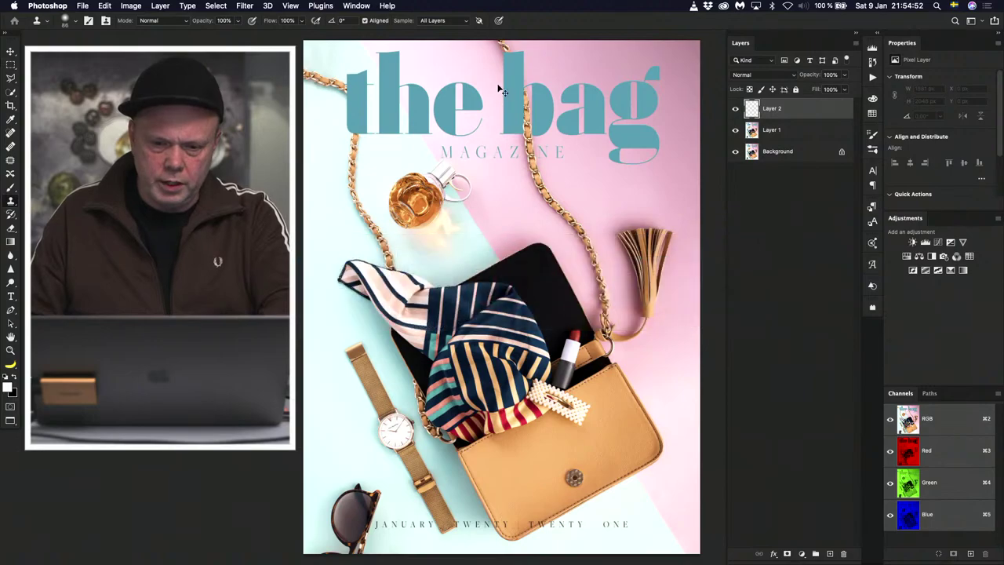
pyautogui.press('super+Tab')
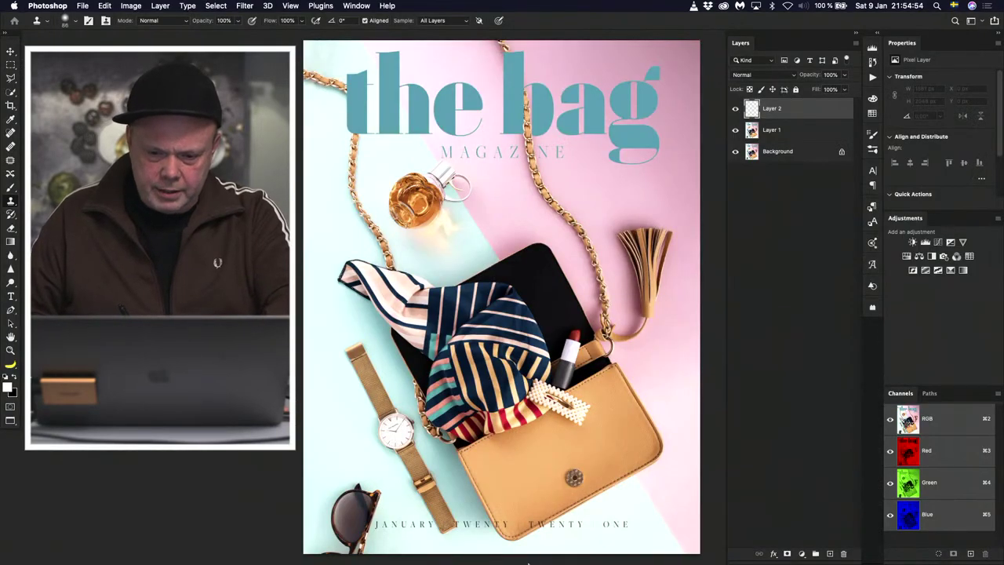
pyautogui.moveTo(556, 551)
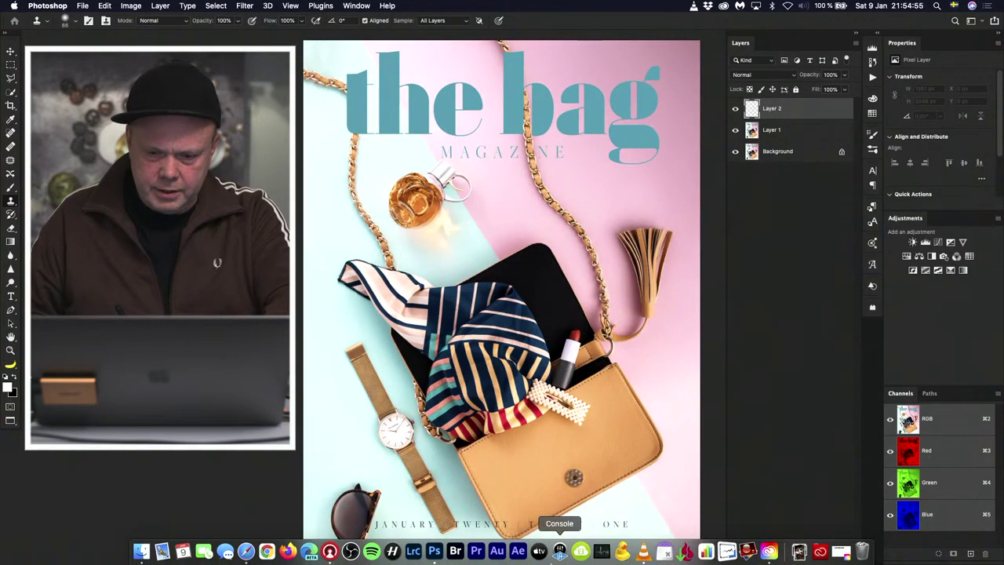
pyautogui.click(663, 553)
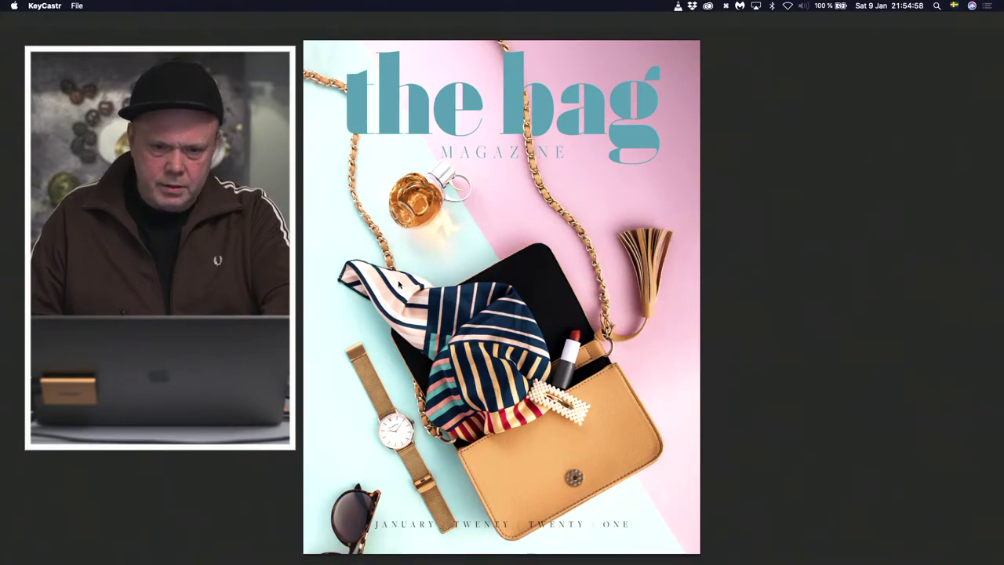
pyautogui.press('super+Tab')
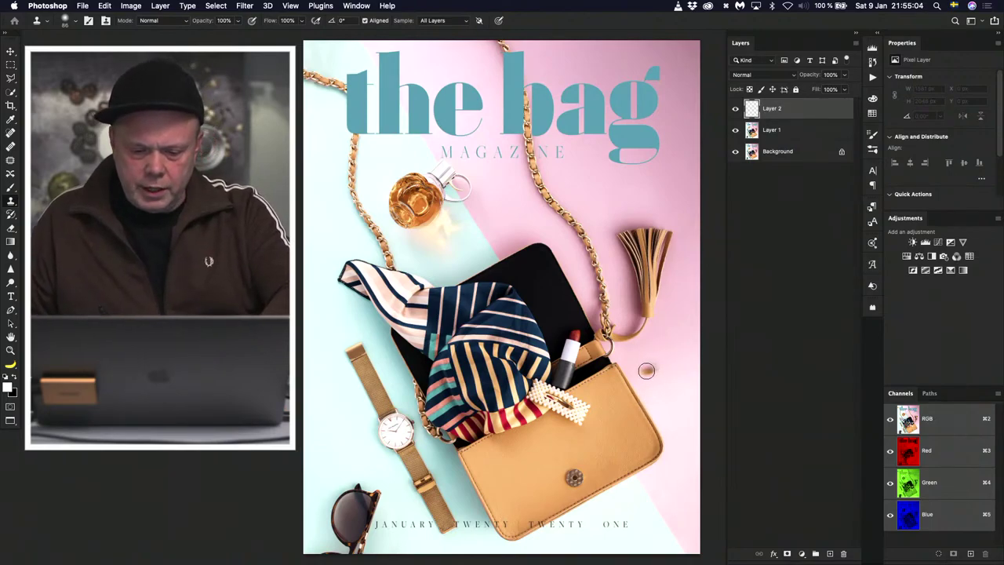
# Step: Select the Brush tool and swap colours so black is the painting colour
pyautogui.press('b')
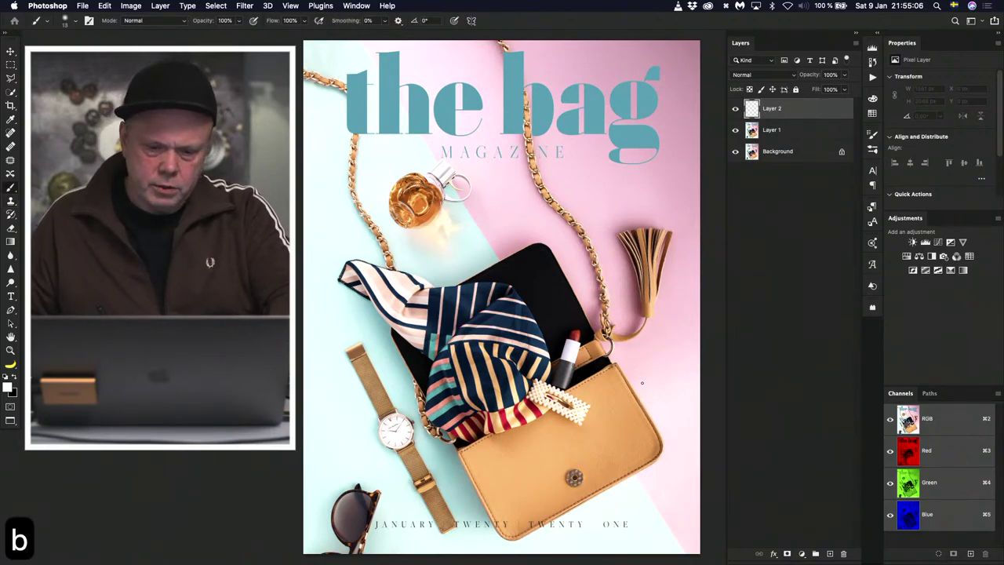
pyautogui.press('x')
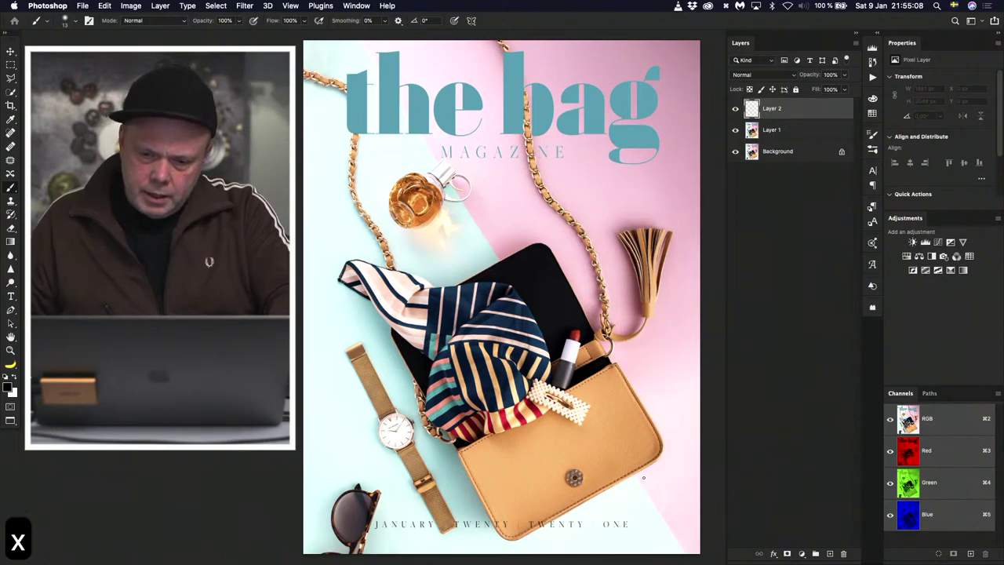
# Step: Paint black hand-drawn arrows around the handbag and scarf, then close the cover without saving
pyautogui.moveTo(624, 463)
pyautogui.mouseDown()
pyautogui.moveTo(651, 436)
pyautogui.moveTo(658, 452)
pyautogui.mouseUp()
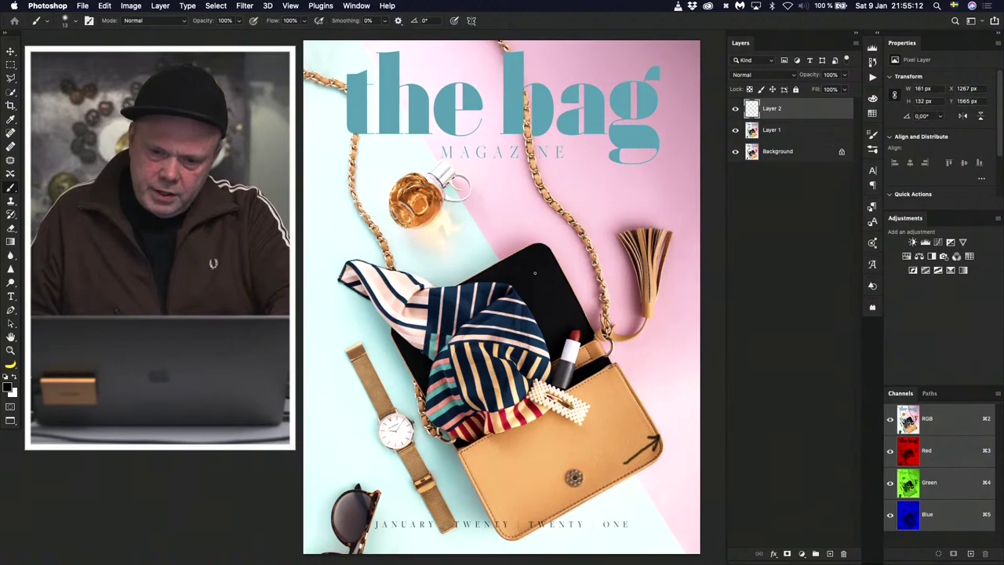
pyautogui.moveTo(499, 252); pyautogui.dragTo(536, 235)
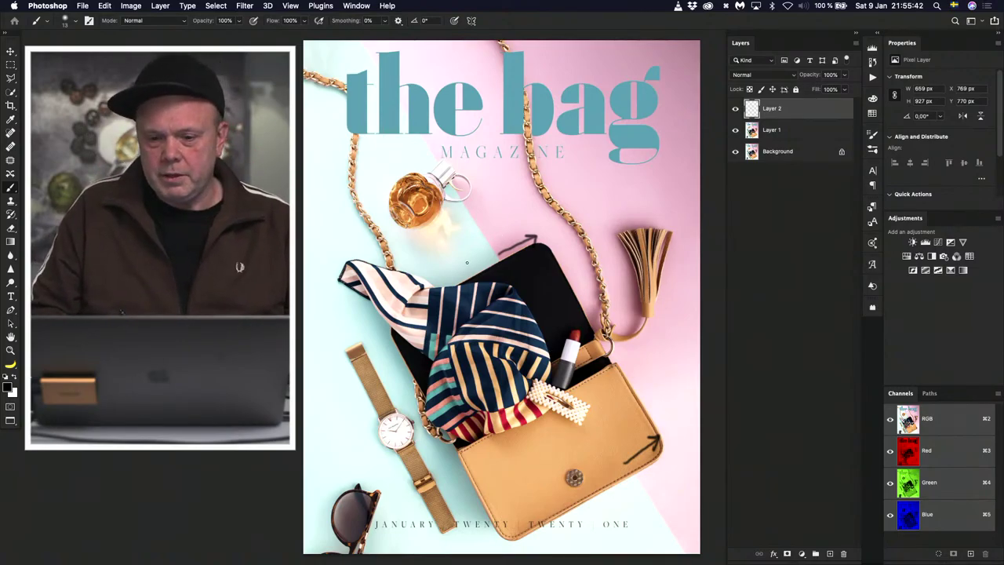
pyautogui.moveTo(467, 263)
pyautogui.mouseDown()
pyautogui.moveTo(487, 238)
pyautogui.moveTo(580, 234)
pyautogui.moveTo(585, 225)
pyautogui.moveTo(558, 244)
pyautogui.mouseUp()
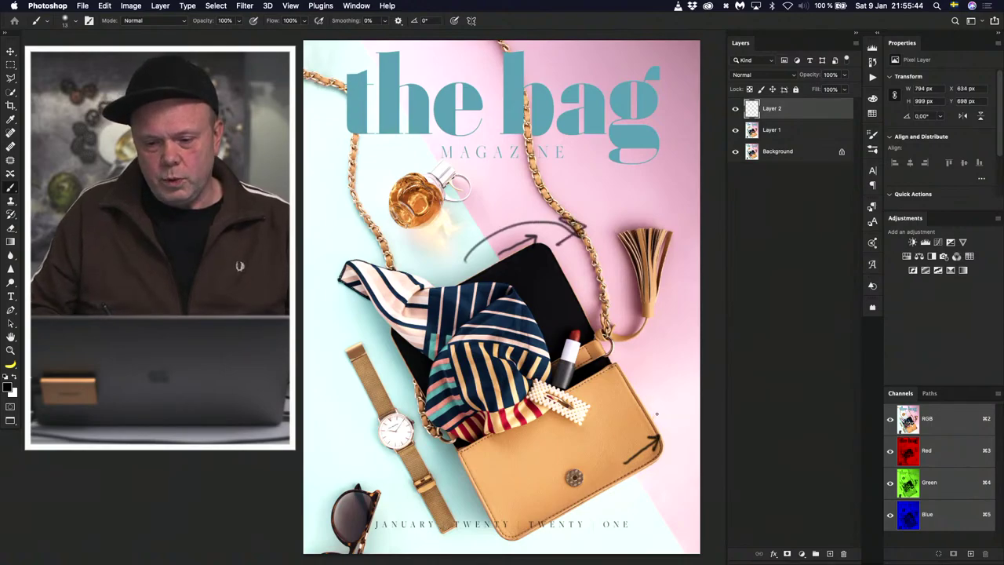
pyautogui.moveTo(672, 410)
pyautogui.mouseDown()
pyautogui.moveTo(675, 435)
pyautogui.moveTo(630, 506)
pyautogui.mouseUp()
pyautogui.moveTo(627, 469); pyautogui.dragTo(665, 497)
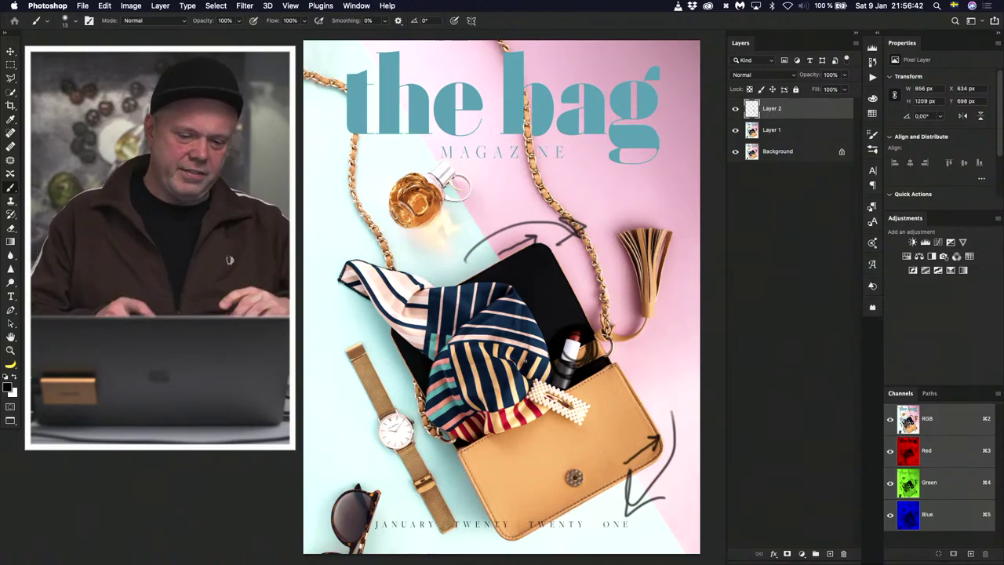
pyautogui.press('super+w')
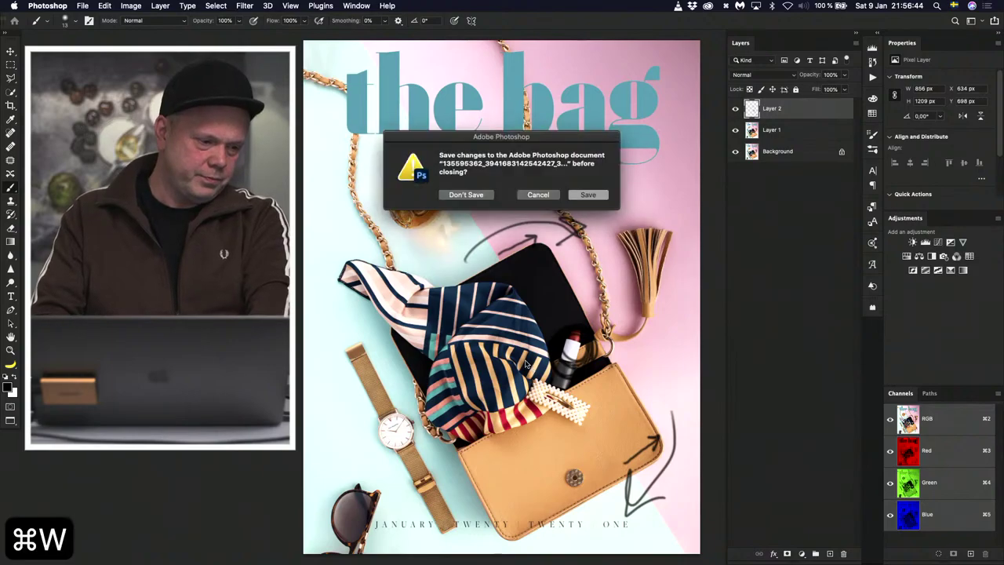
pyautogui.click(465, 195)
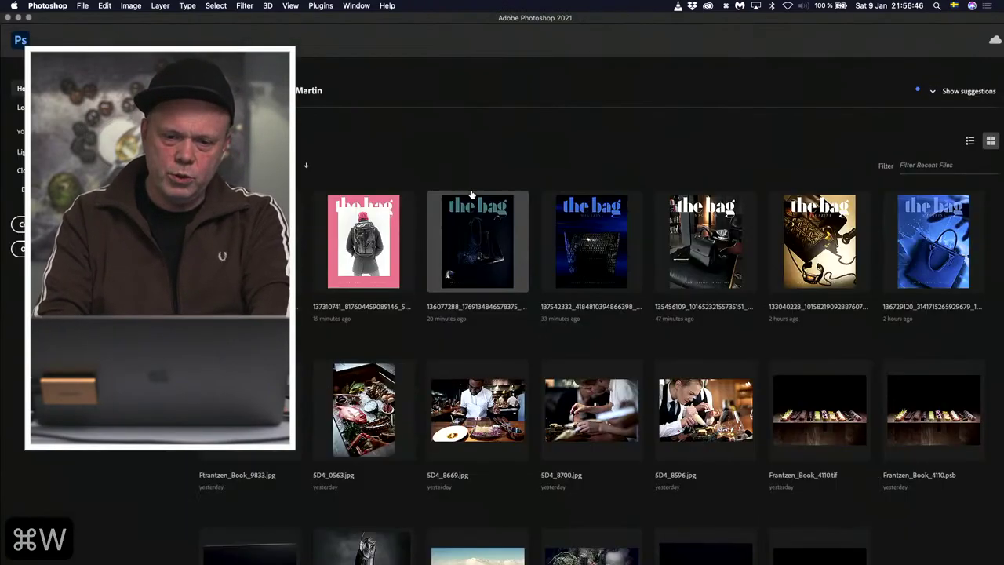
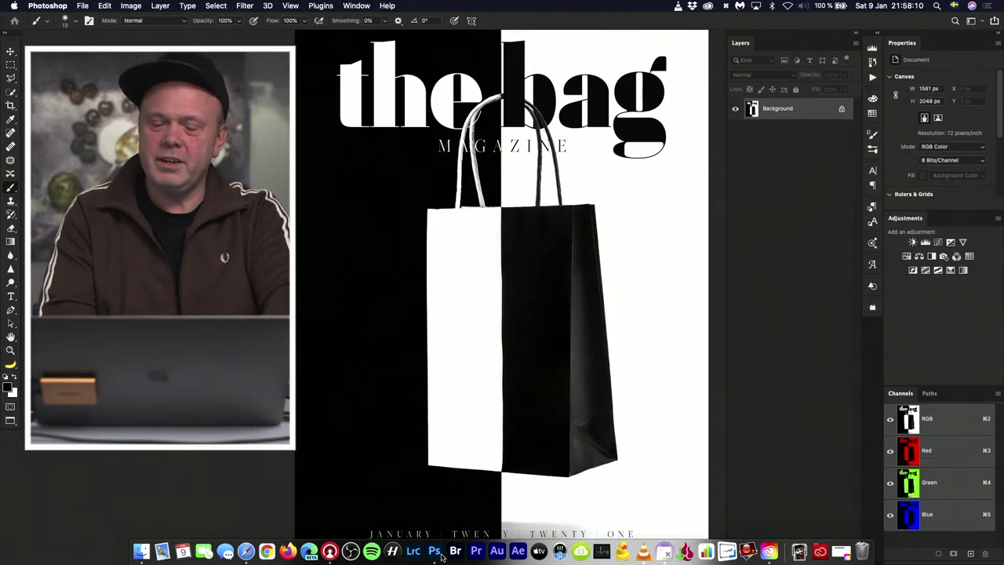
pyautogui.press('super+0')
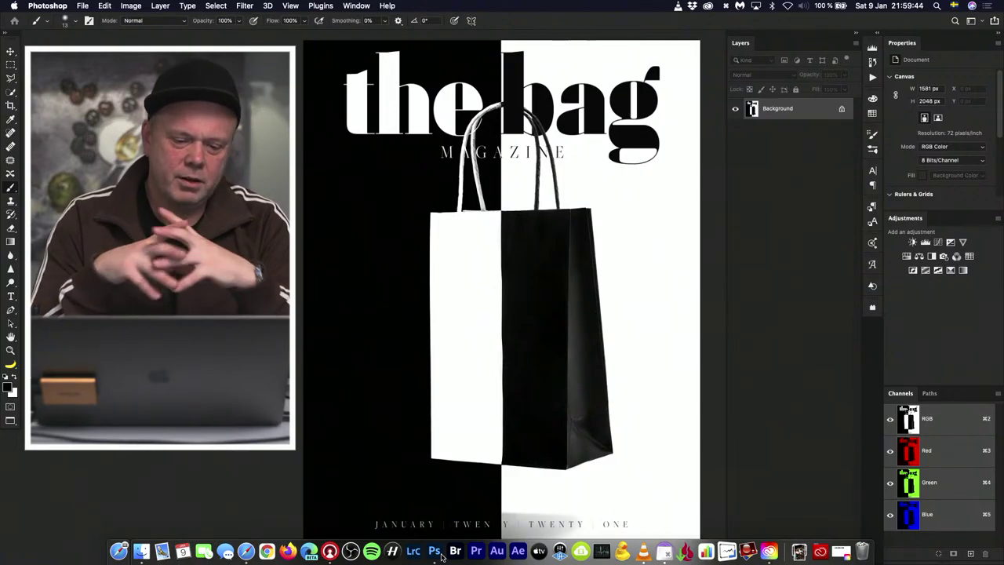
pyautogui.press('super+minus')
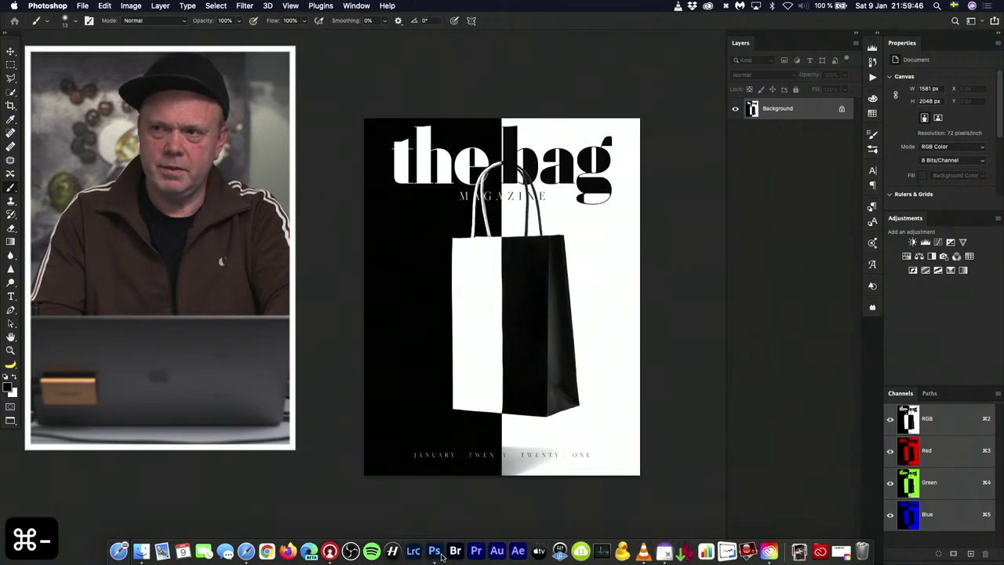
pyautogui.press('super+0')
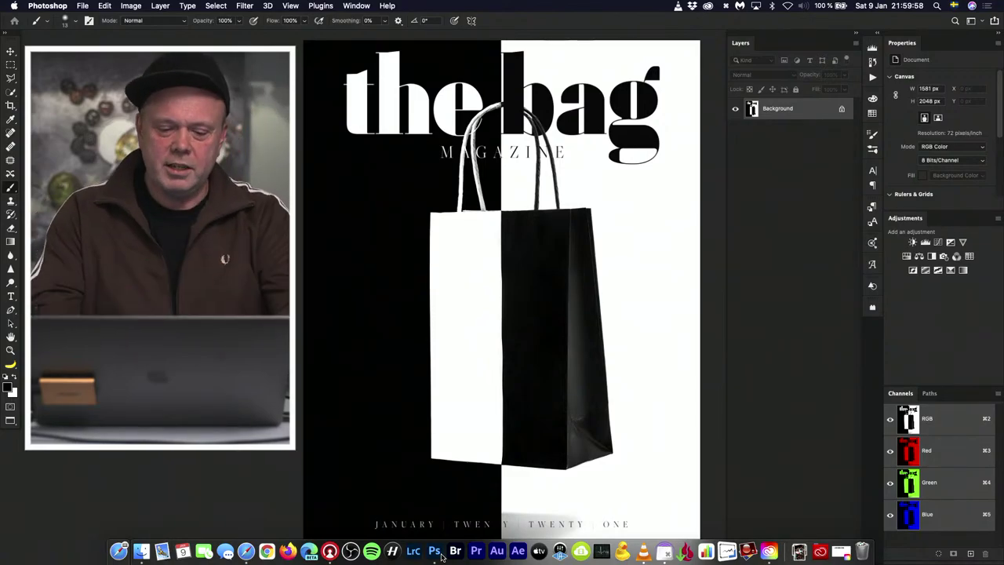
pyautogui.press('super+minus')
pyautogui.press('super+0')
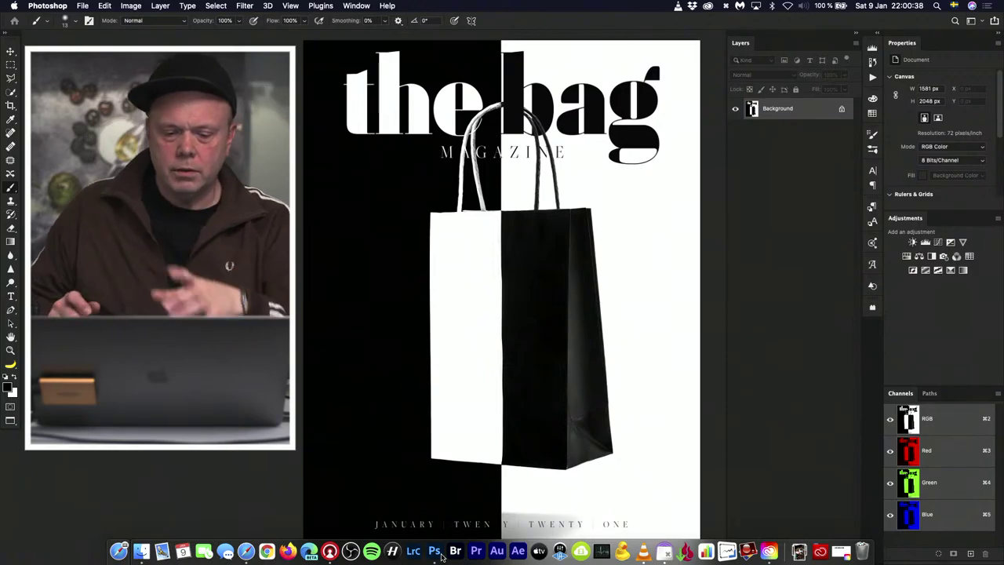
pyautogui.press('super+plus')
pyautogui.press('super+plus')
pyautogui.press('super+plus')
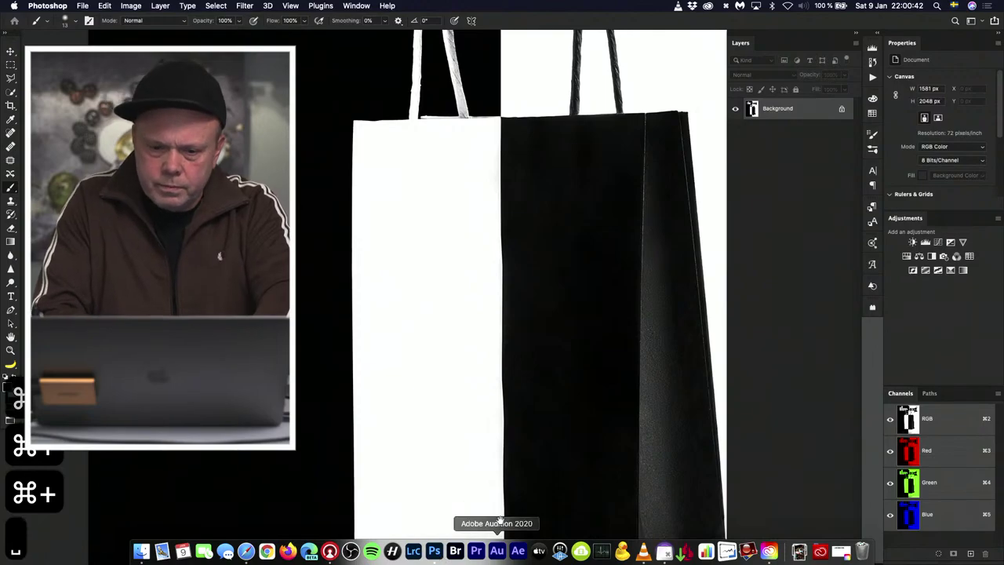
pyautogui.moveTo(506, 478); pyautogui.dragTo(498, 18)
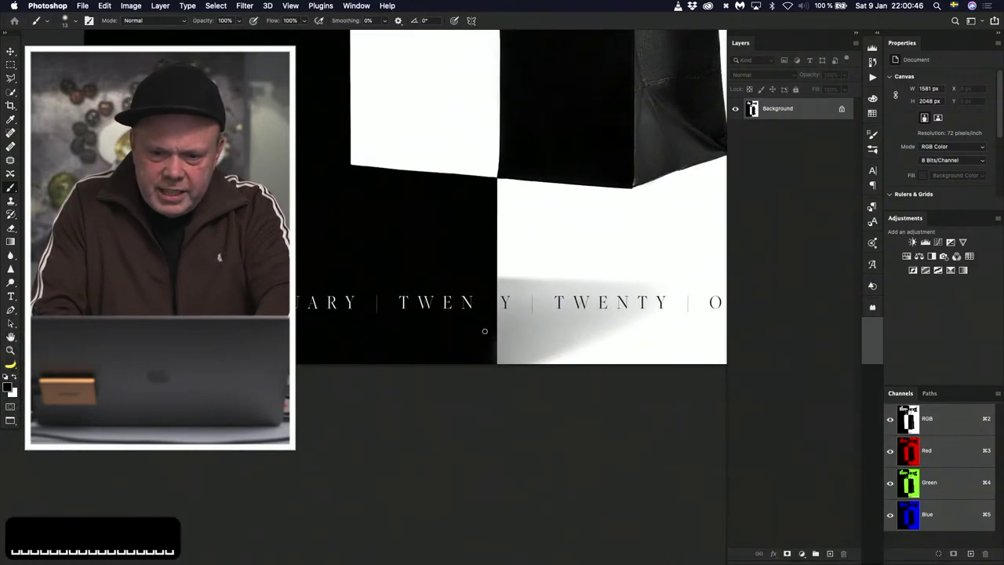
pyautogui.moveTo(499, 358)
pyautogui.mouseDown()
pyautogui.moveTo(522, 344)
pyautogui.moveTo(499, 229)
pyautogui.mouseUp()
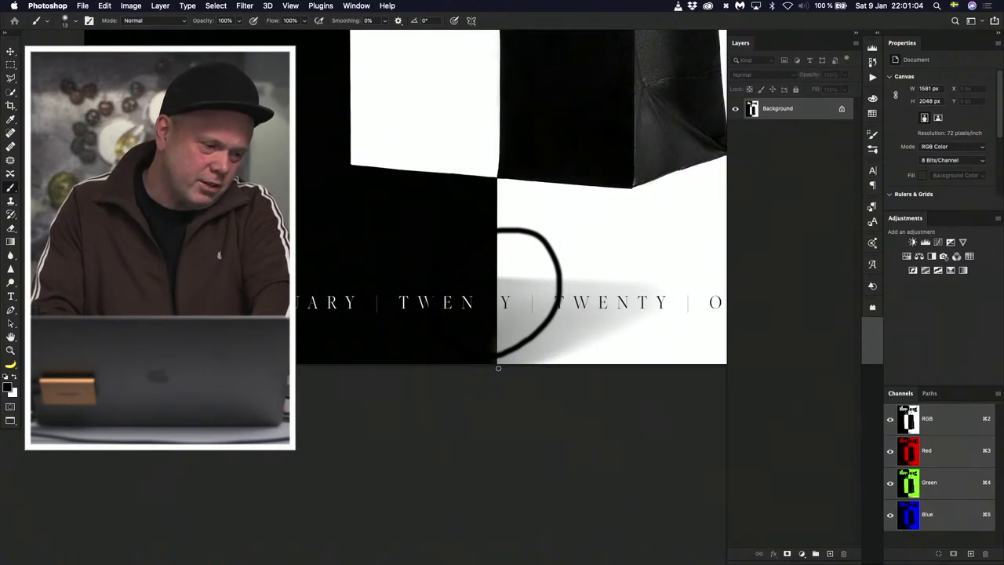
pyautogui.press('super+minus')
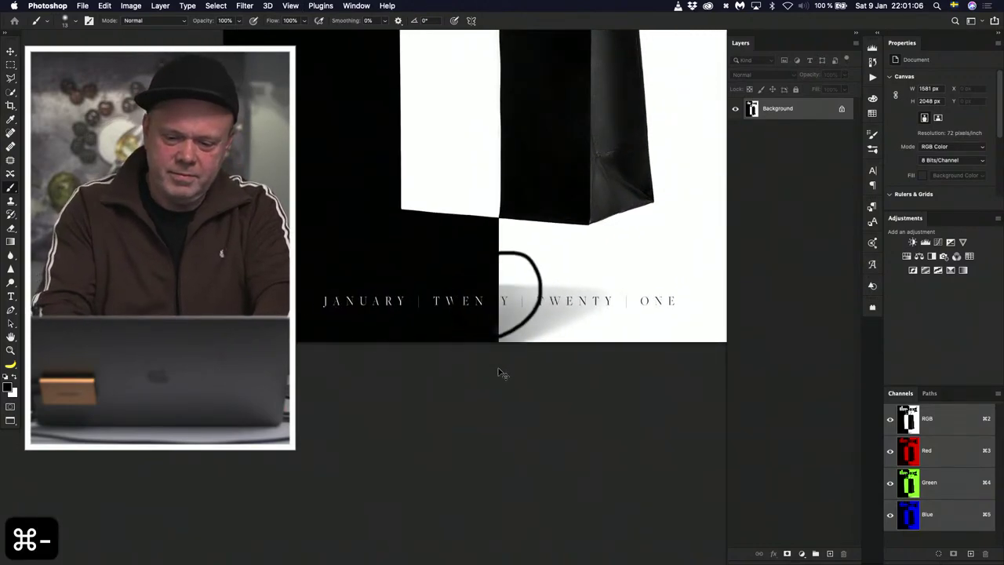
pyautogui.press('super+0')
pyautogui.press('super+z')
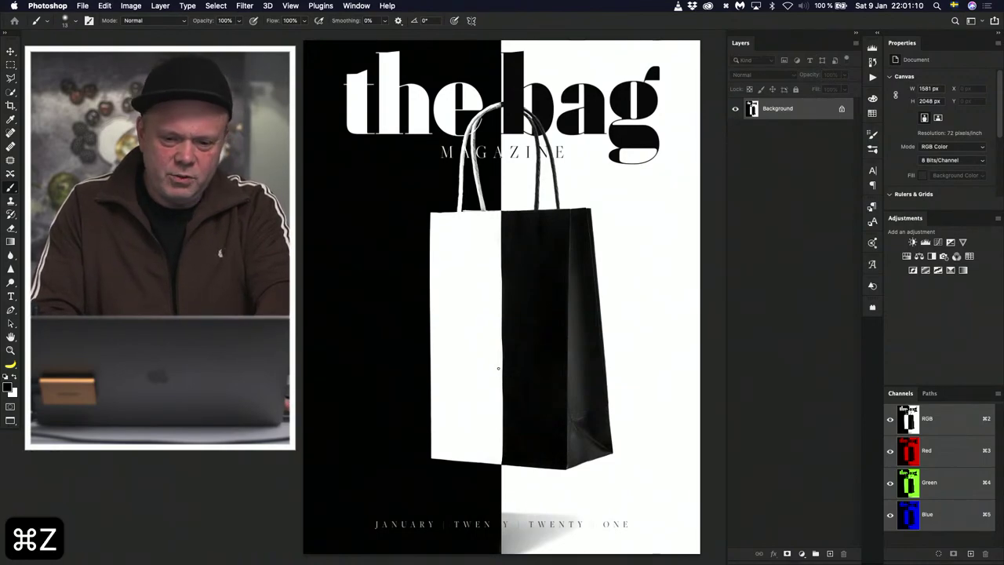
# Step: Copy the cover onto a new Layer 1 and quick-select the bag's black half
pyautogui.press('super+z')
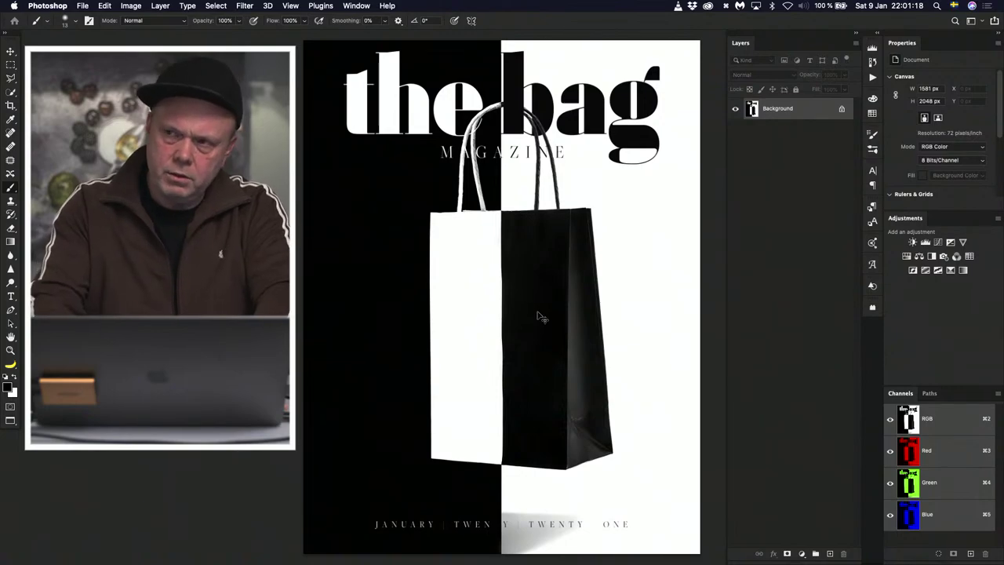
pyautogui.press('super+plus')
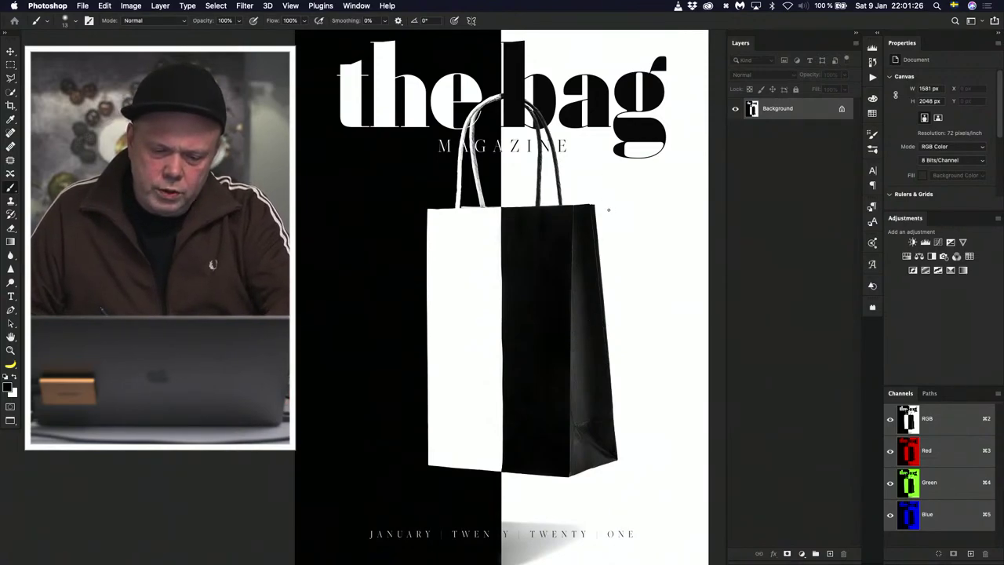
pyautogui.press('w')
pyautogui.press('super+j')
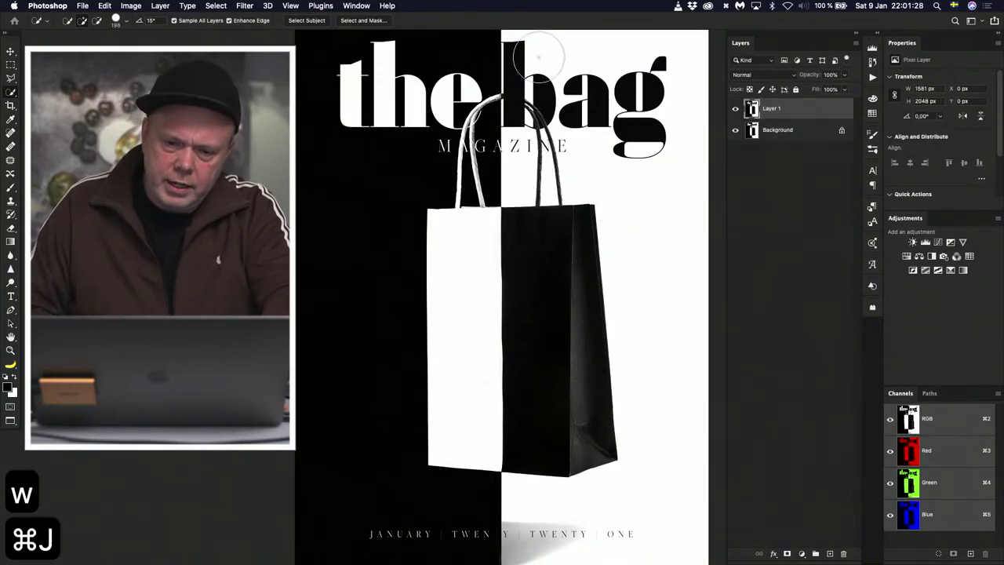
pyautogui.moveTo(545, 239); pyautogui.dragTo(544, 300)
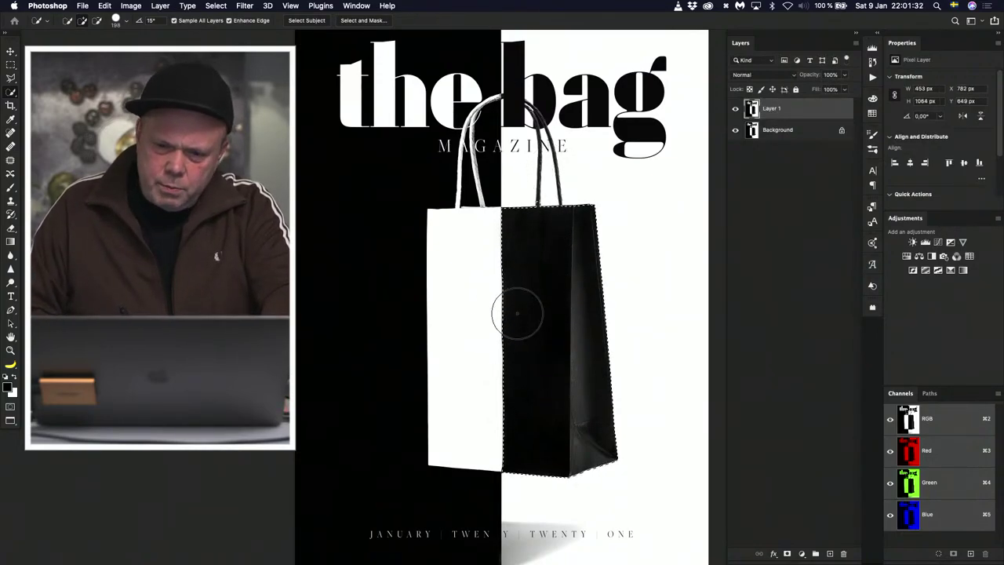
# Step: Add a new empty layer and make white the foreground colour for the gradient
pyautogui.press('g')
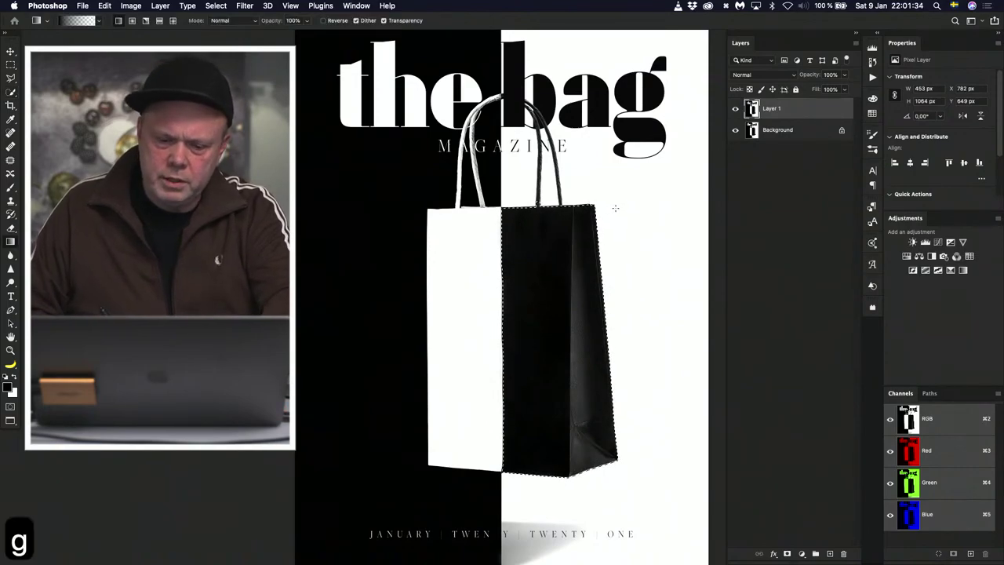
pyautogui.press('super+shift+n')
pyautogui.press('Return')
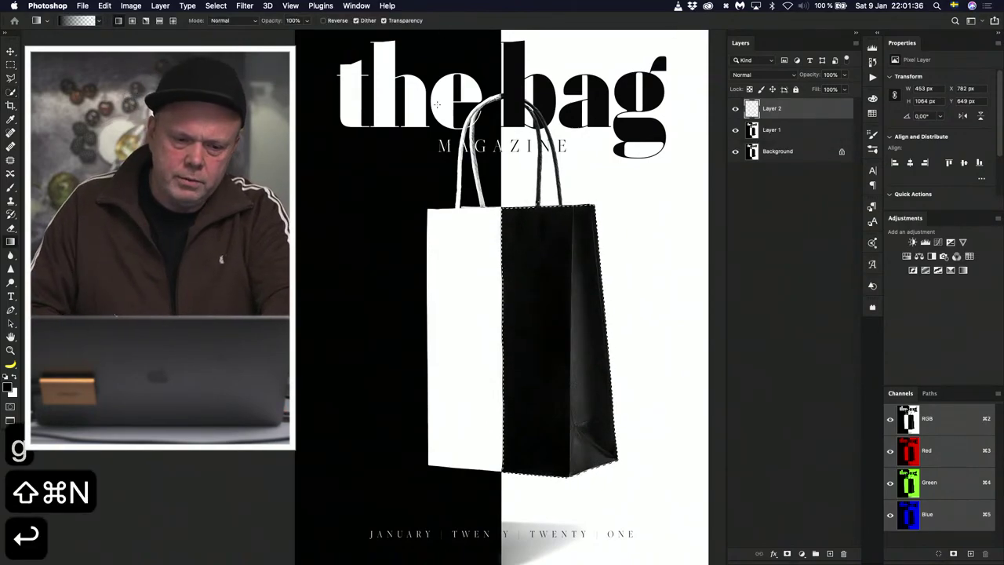
pyautogui.press('g')
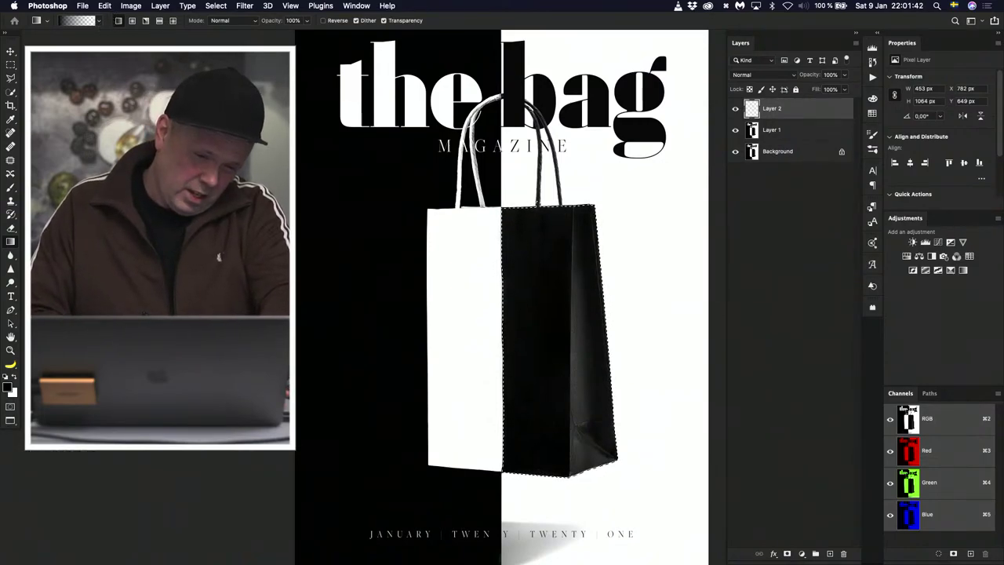
pyautogui.press('x')
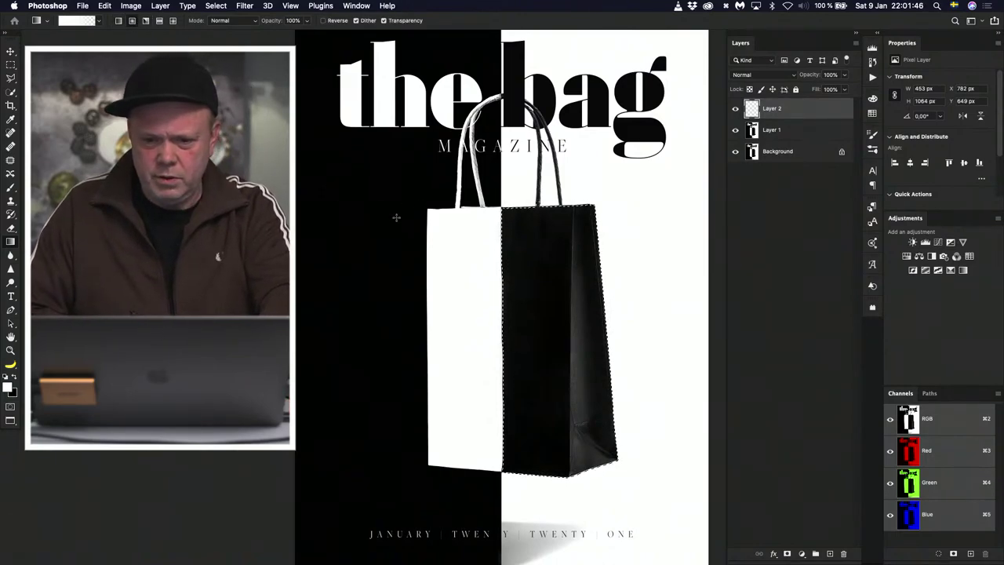
# Step: Try several gradients across the bag's black half, comparing each against solid black
pyautogui.moveTo(380, 162); pyautogui.dragTo(521, 365)
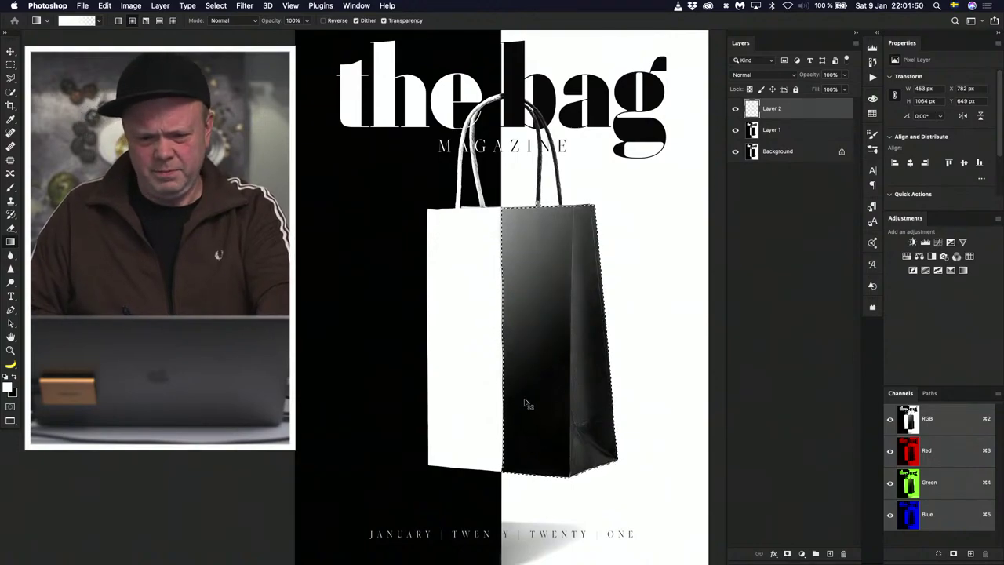
pyautogui.press('super+z')
pyautogui.moveTo(457, 291); pyautogui.dragTo(585, 466)
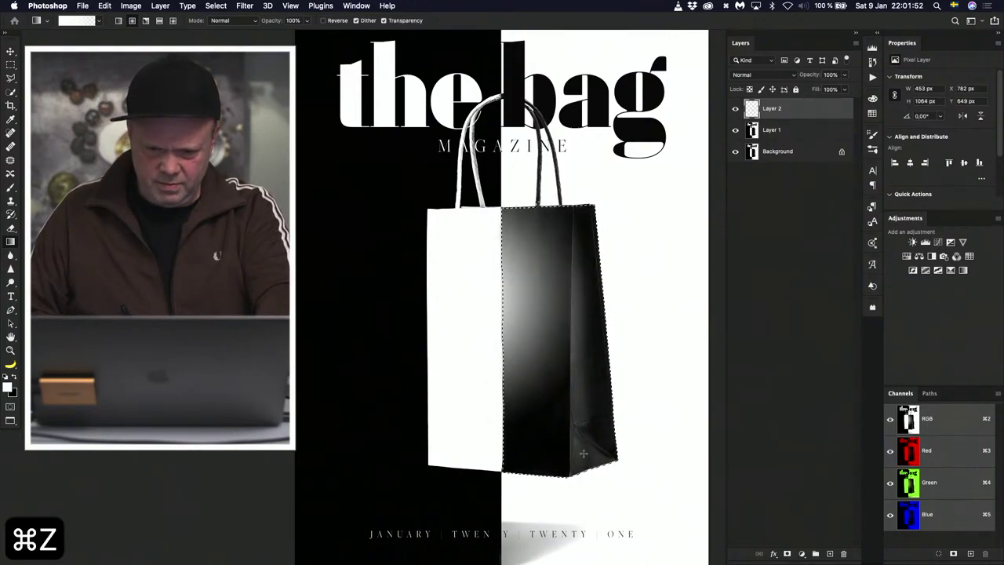
pyautogui.press('super+z')
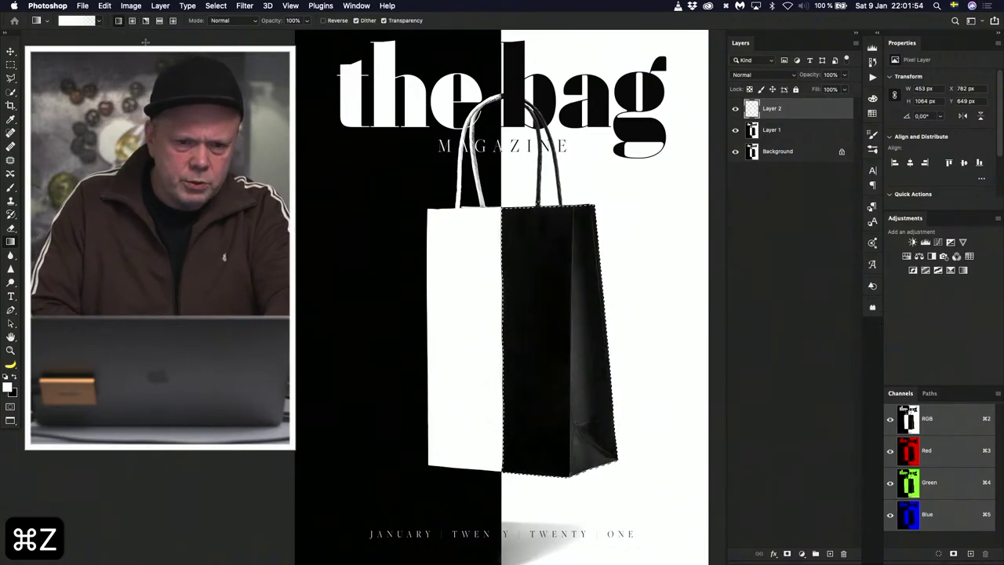
pyautogui.press('super+z')
pyautogui.press('super+z')
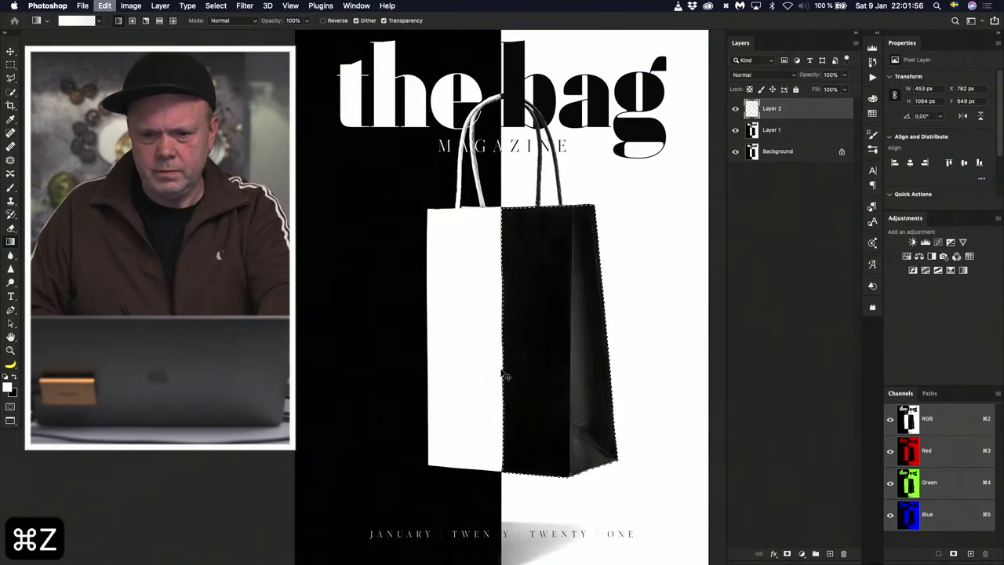
pyautogui.press('super+z')
pyautogui.press('super+z')
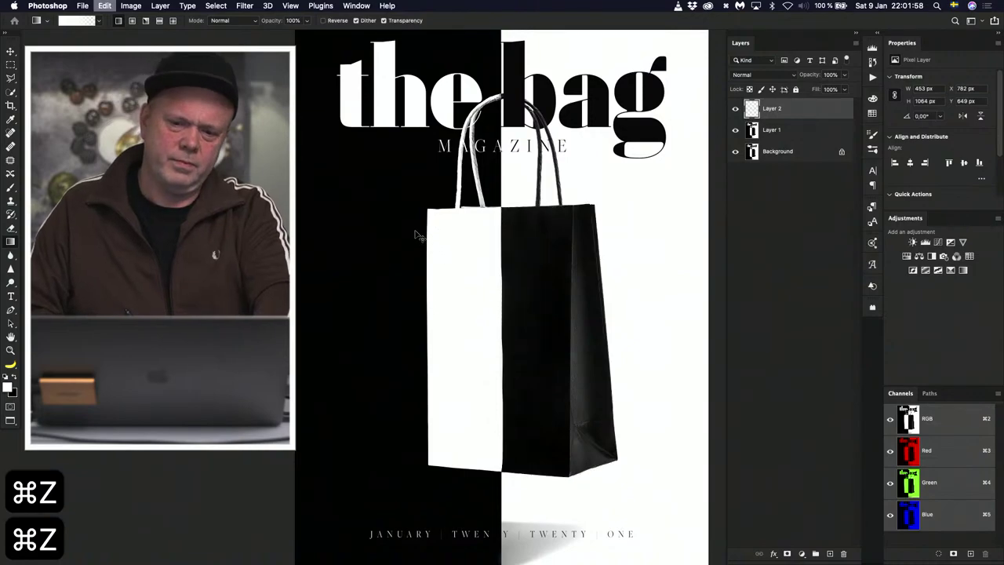
pyautogui.moveTo(367, 233); pyautogui.dragTo(545, 306)
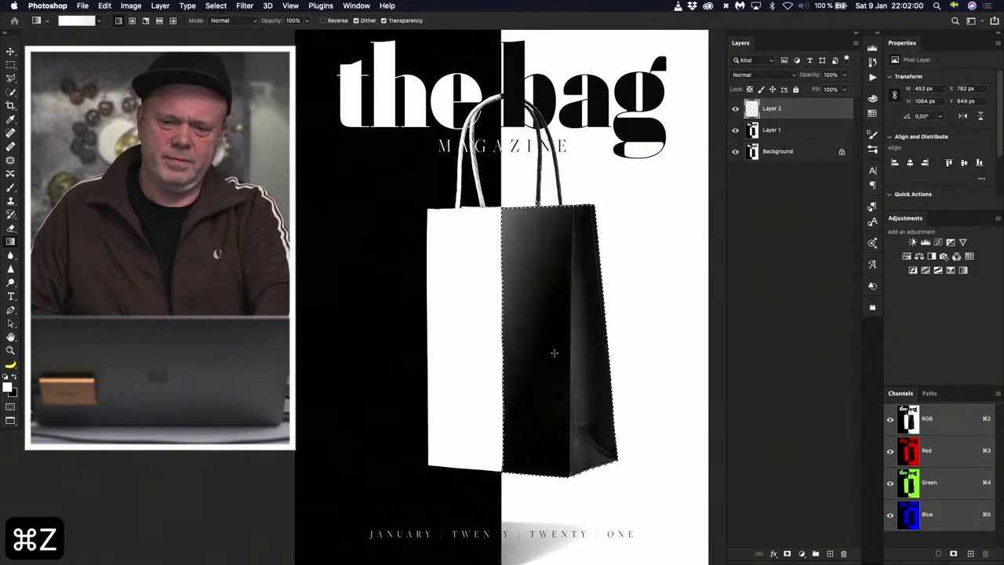
pyautogui.press('super+z')
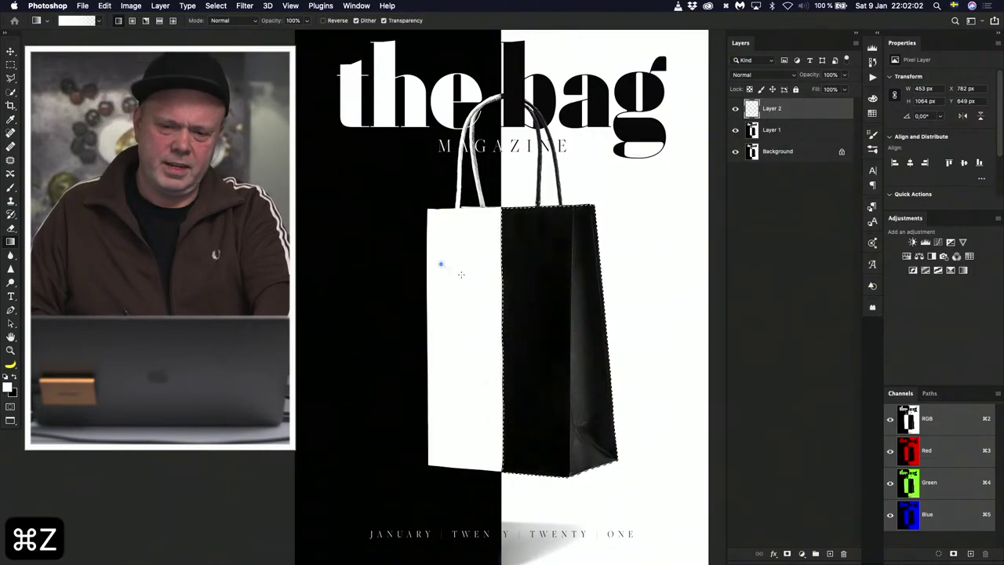
pyautogui.moveTo(544, 292); pyautogui.dragTo(546, 293)
# Step: Settle on a soft gradient near the centre fold and clear the selection
pyautogui.press('super+d')
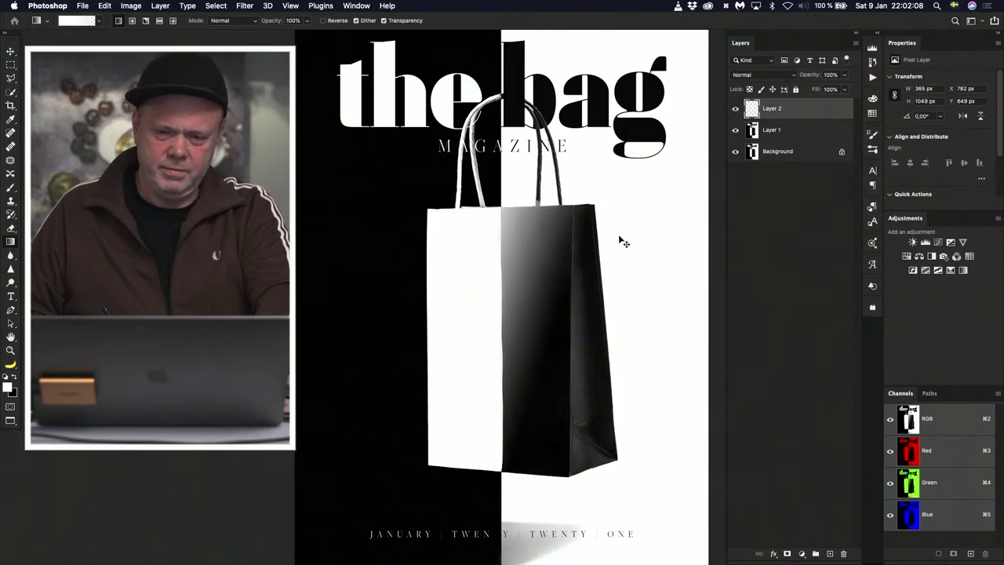
pyautogui.press('super+z')
pyautogui.press('super+z')
pyautogui.press('super+z')
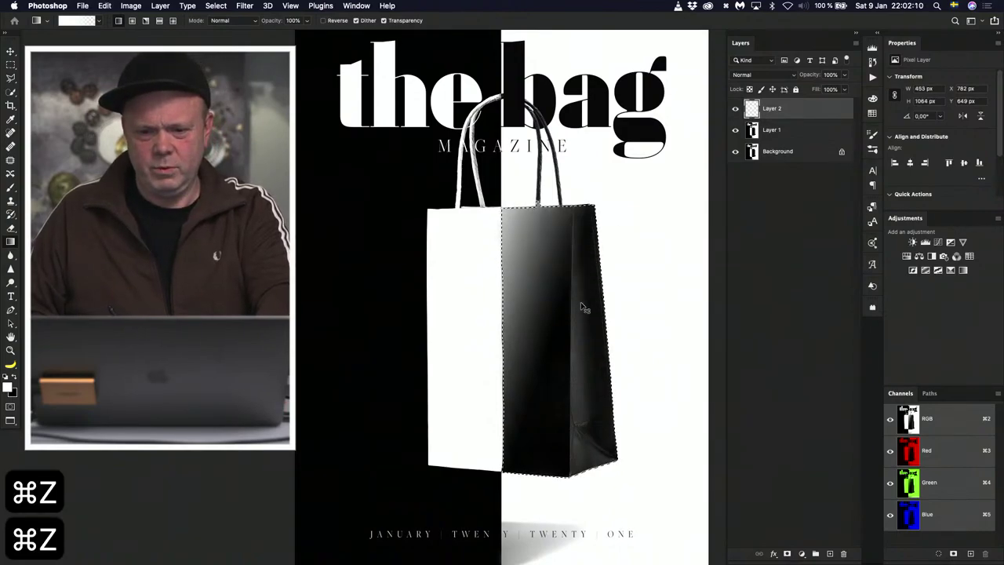
pyautogui.press('super+z')
pyautogui.press('super+z')
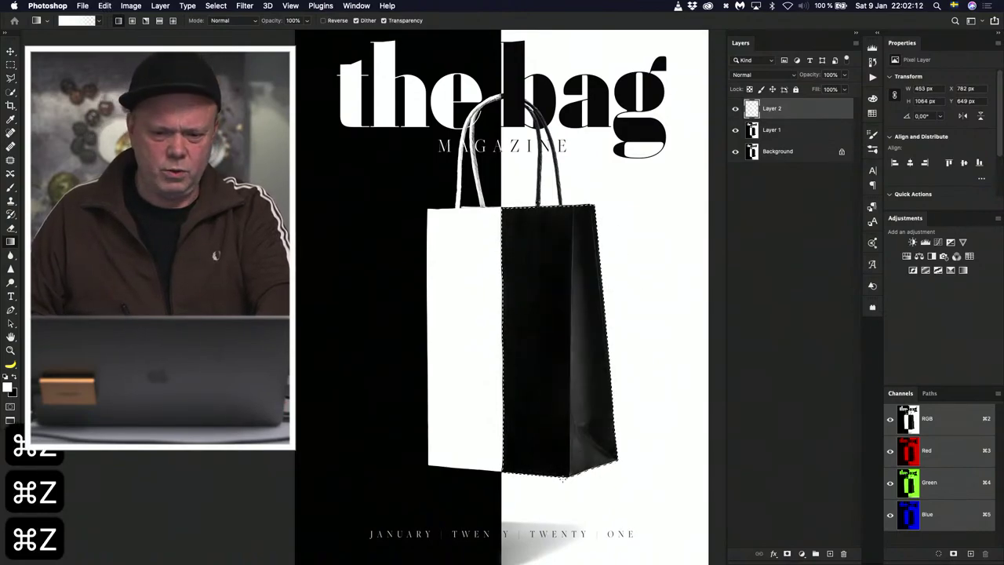
pyautogui.press('super+z')
pyautogui.press('super+z')
pyautogui.moveTo(513, 190); pyautogui.dragTo(541, 250)
pyautogui.press('super+z')
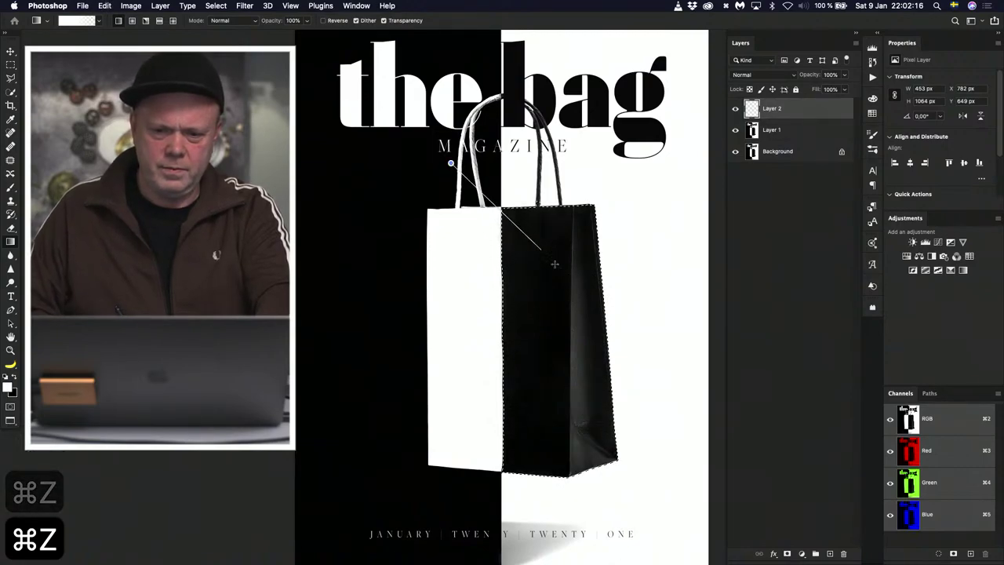
pyautogui.press('super+z')
pyautogui.press('super+z')
pyautogui.press('super+z')
pyautogui.press('super+z')
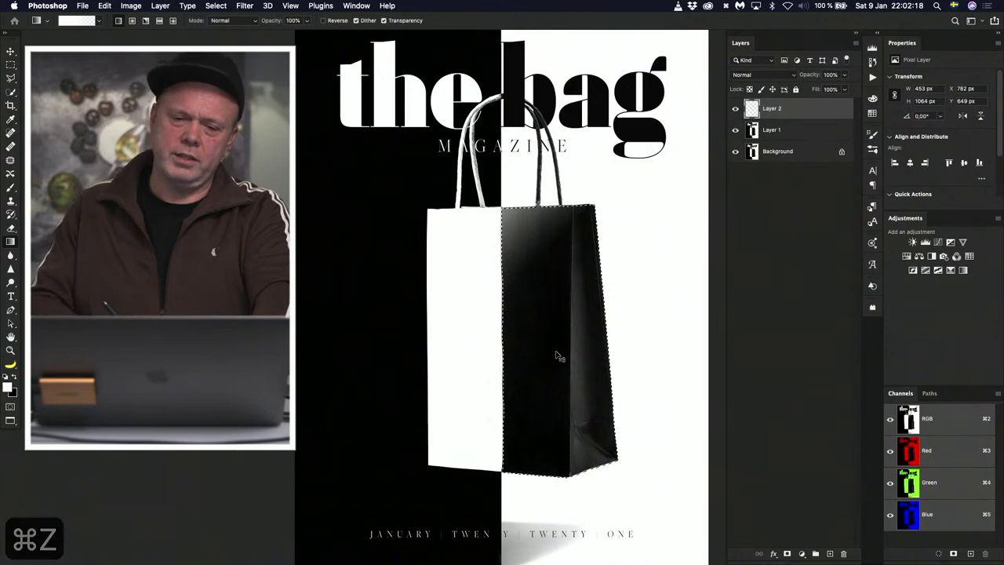
pyautogui.press('super+z')
pyautogui.press('super+z')
pyautogui.press('super+z')
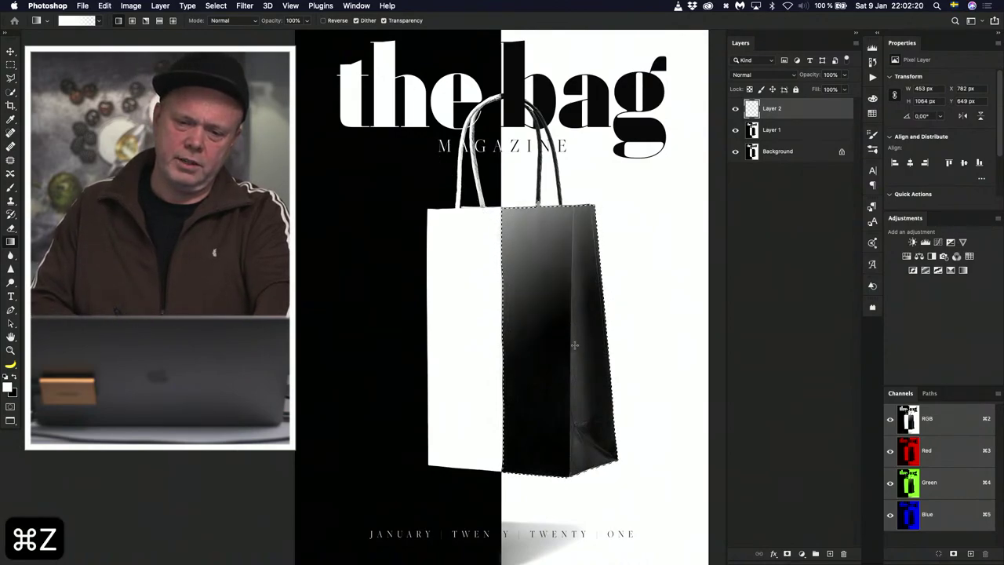
pyautogui.press('super+d')
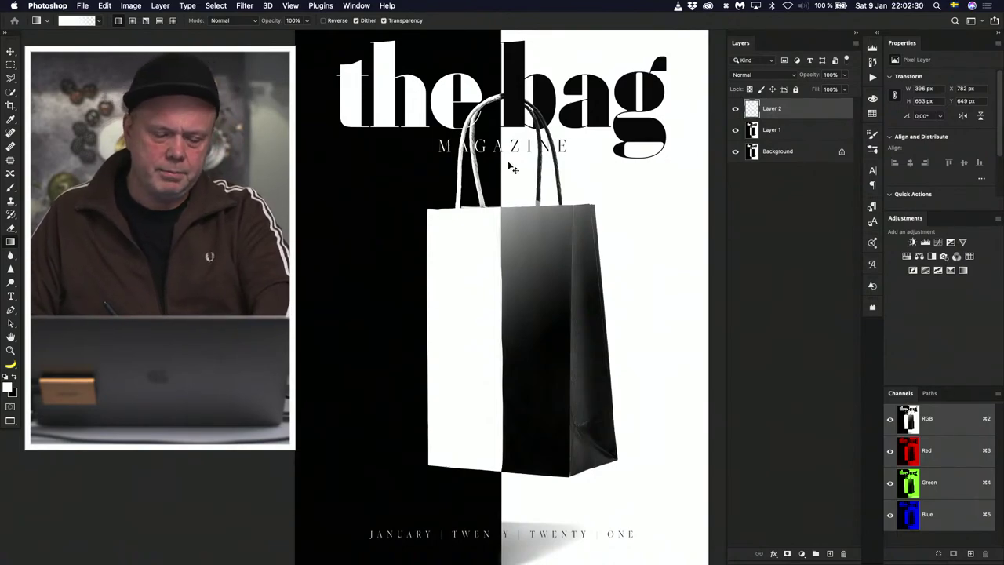
pyautogui.press('super+z')
pyautogui.press('super+d')
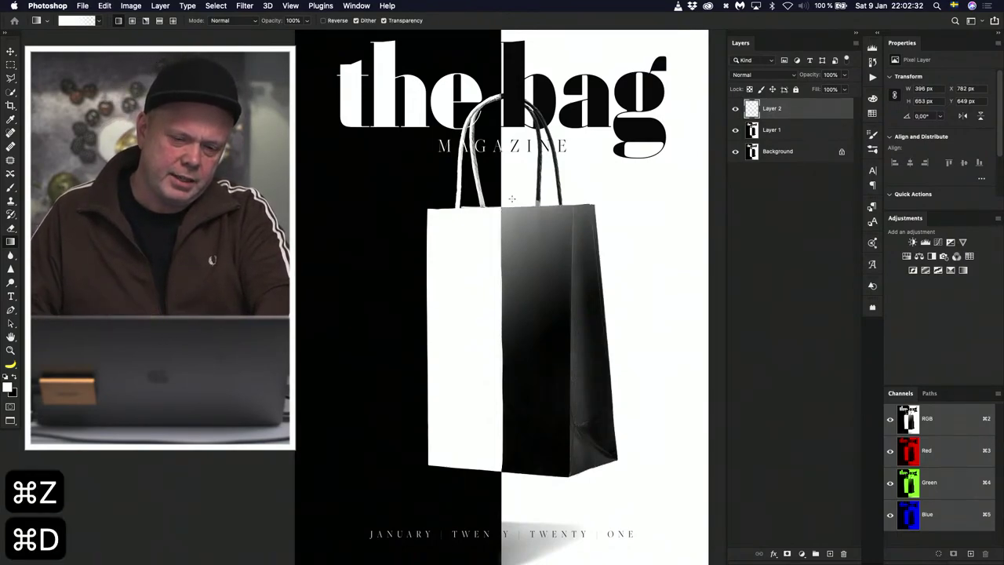
pyautogui.press('w')
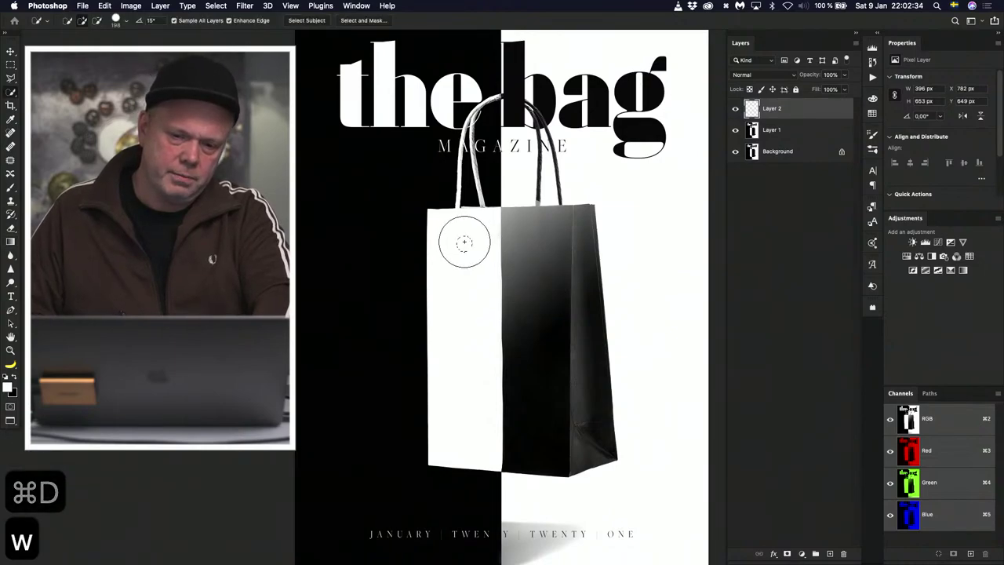
pyautogui.moveTo(463, 180); pyautogui.dragTo(464, 247)
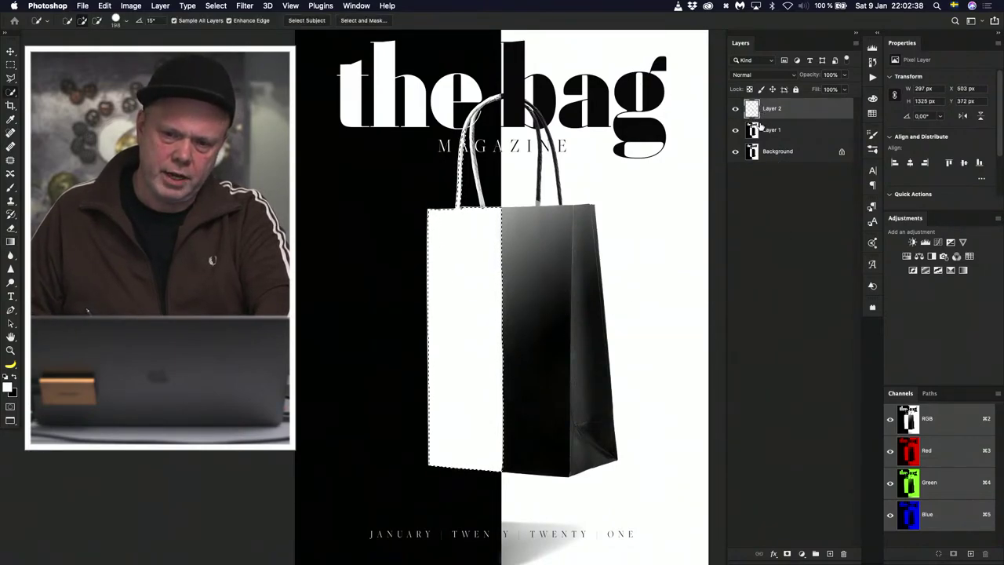
pyautogui.press('g')
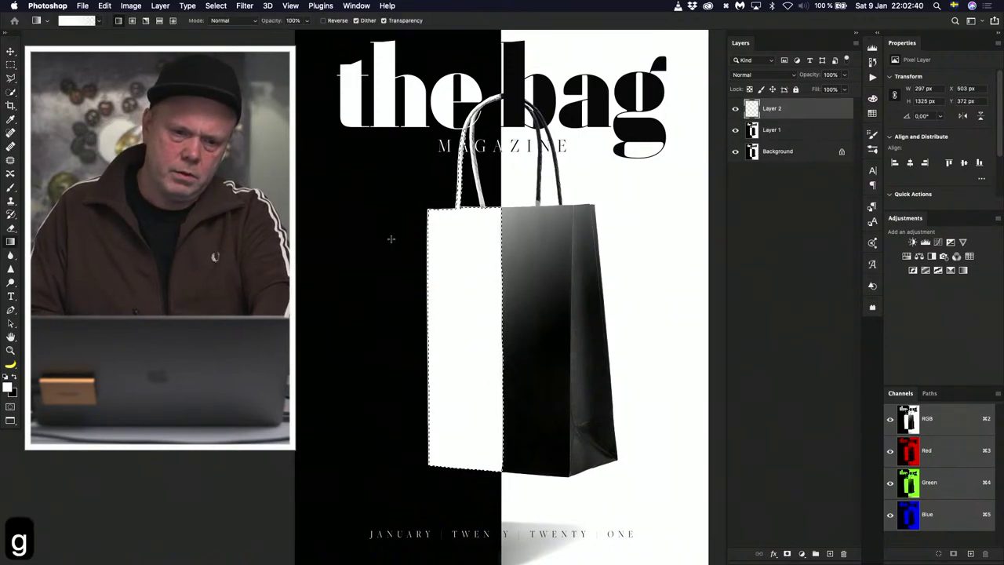
pyautogui.press('x')
pyautogui.moveTo(357, 219); pyautogui.dragTo(428, 223)
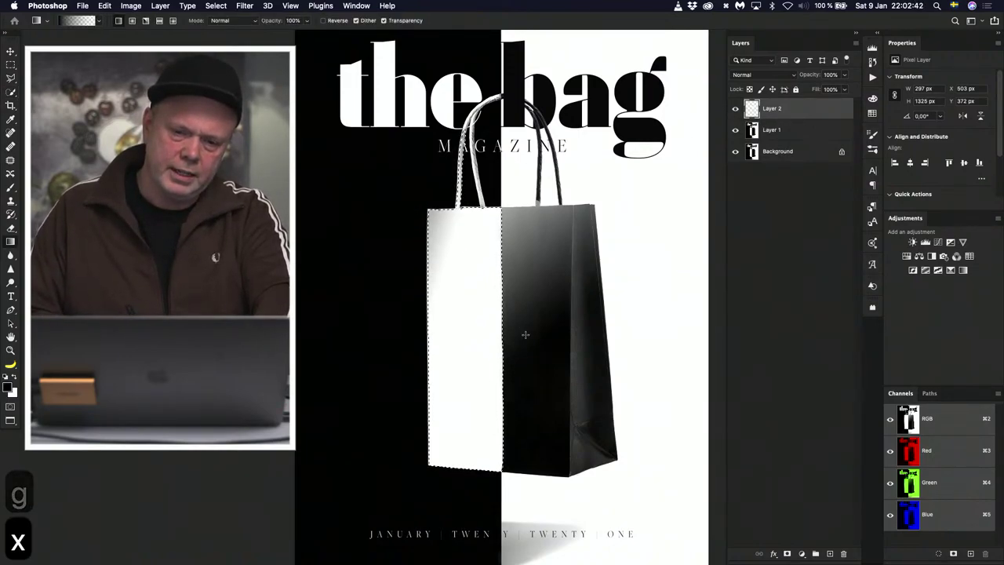
pyautogui.press('super+z')
pyautogui.press('super+z')
pyautogui.press('super+z')
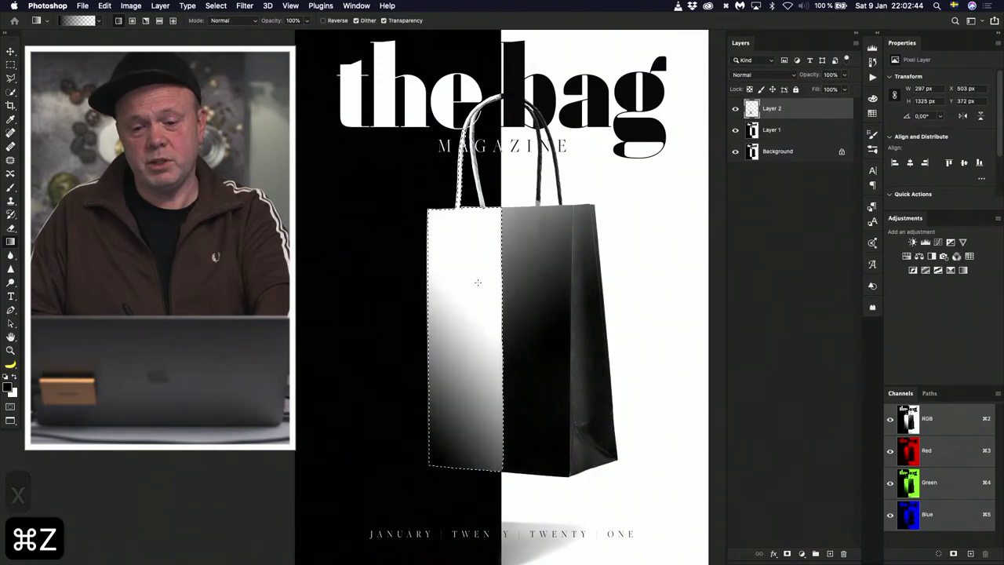
pyautogui.press('super+z')
pyautogui.press('super+z')
pyautogui.press('super+z')
pyautogui.moveTo(372, 272); pyautogui.dragTo(428, 268)
pyautogui.press('super+z')
pyautogui.press('super+z')
pyautogui.moveTo(302, 318); pyautogui.dragTo(482, 269)
pyautogui.press('super+z')
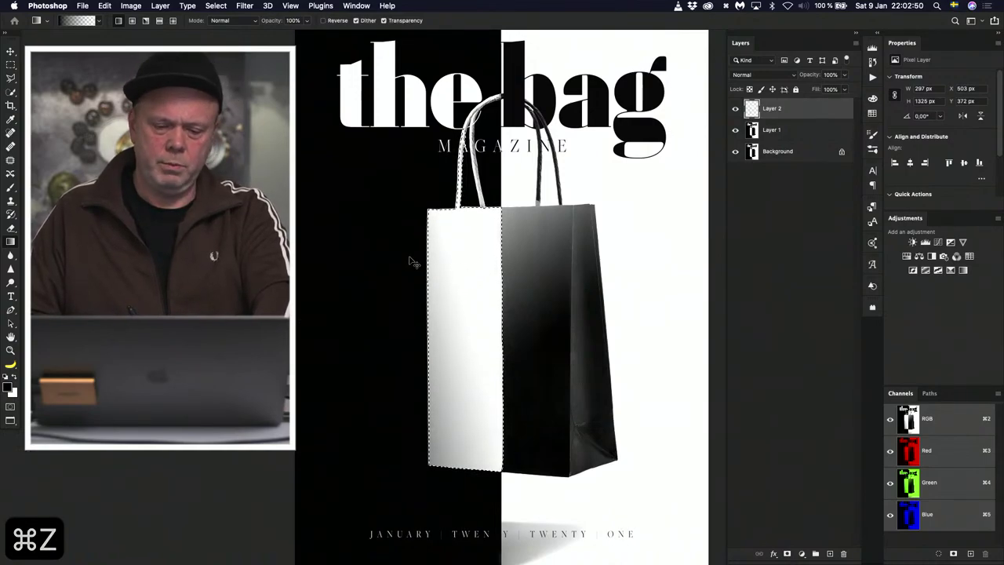
pyautogui.press('super+d')
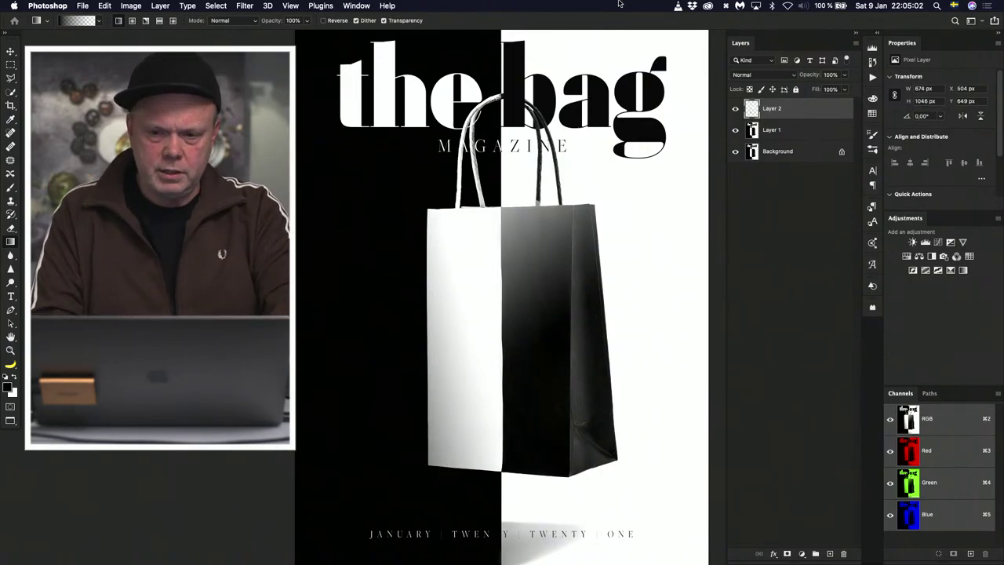
# Step: Merge both layers down into Background, then cancel the Camera Raw filter unchanged
pyautogui.press('super+e')
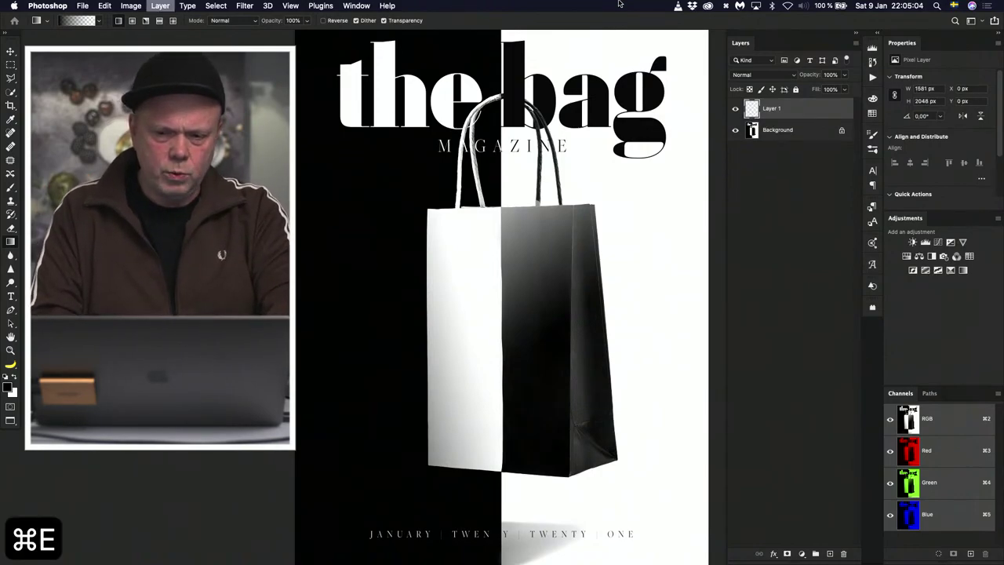
pyautogui.press('super+e')
pyautogui.press('super+shift+a')
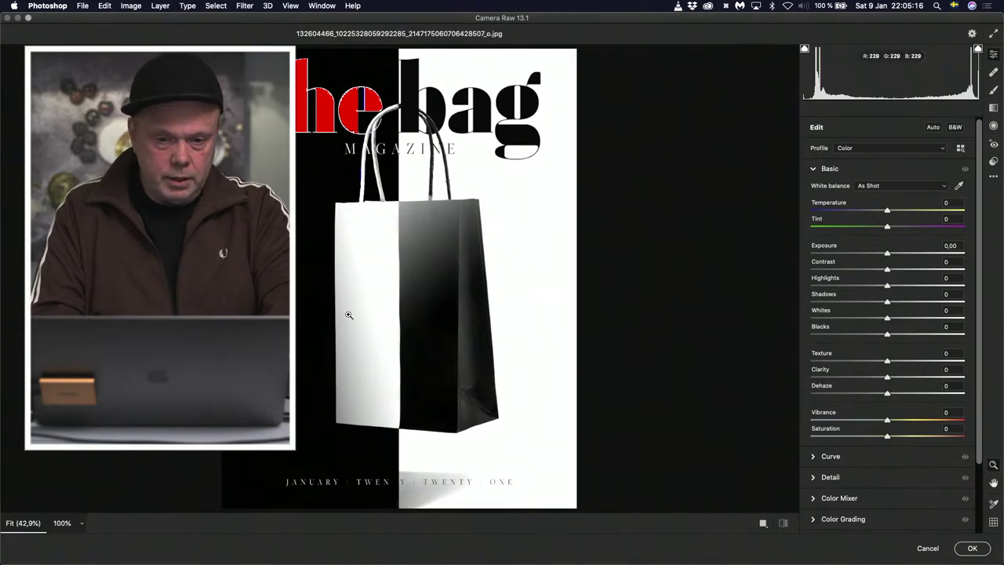
pyautogui.click(927, 549)
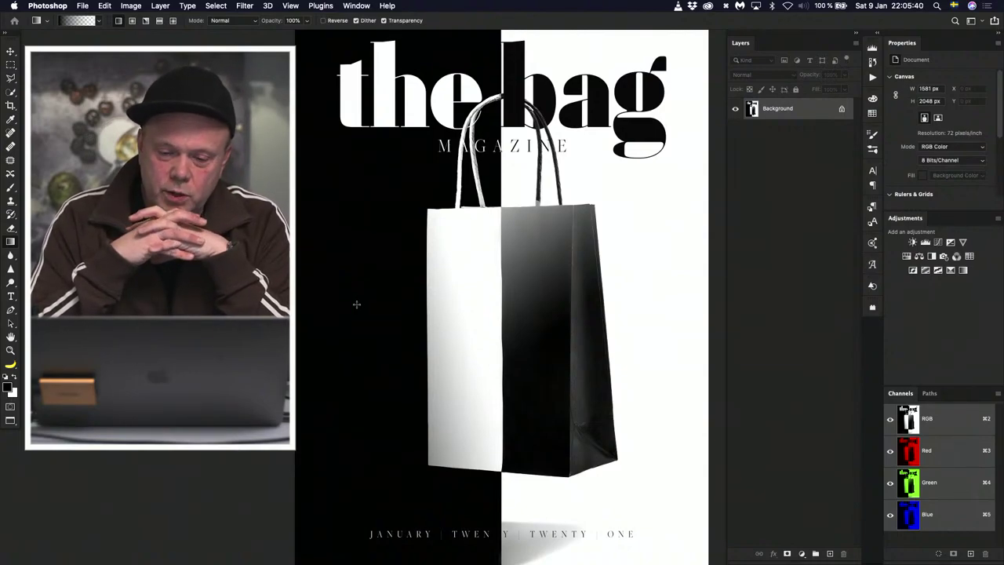
# Step: Close the cover document without saving and return to the Facebook post in Safari
pyautogui.press('super+w')
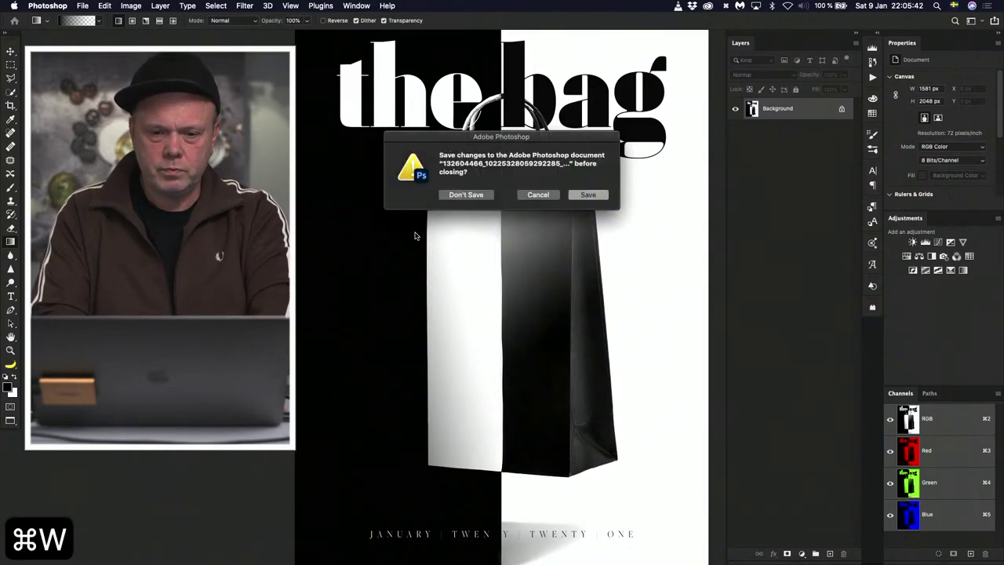
pyautogui.click(465, 197)
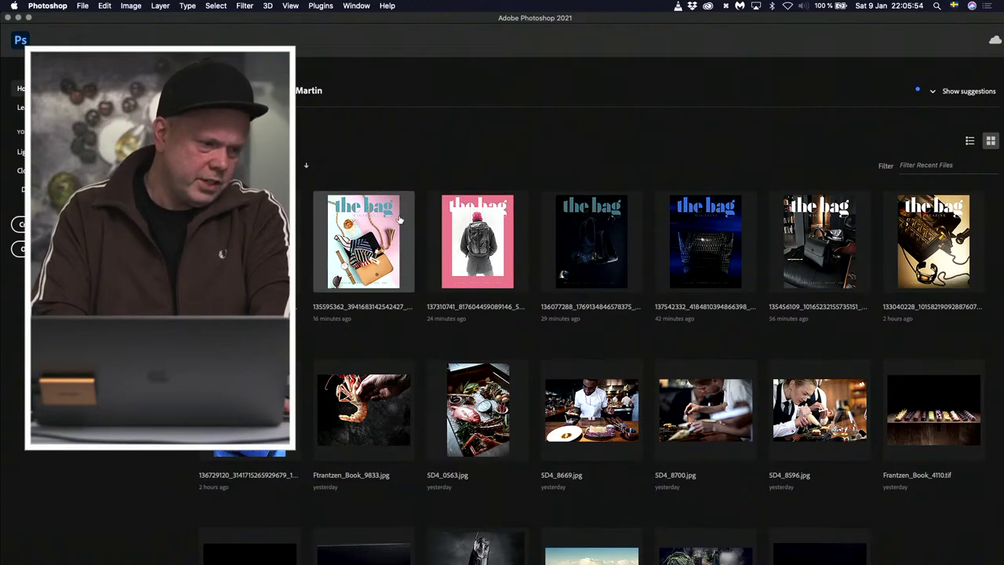
pyautogui.press('super+Tab')
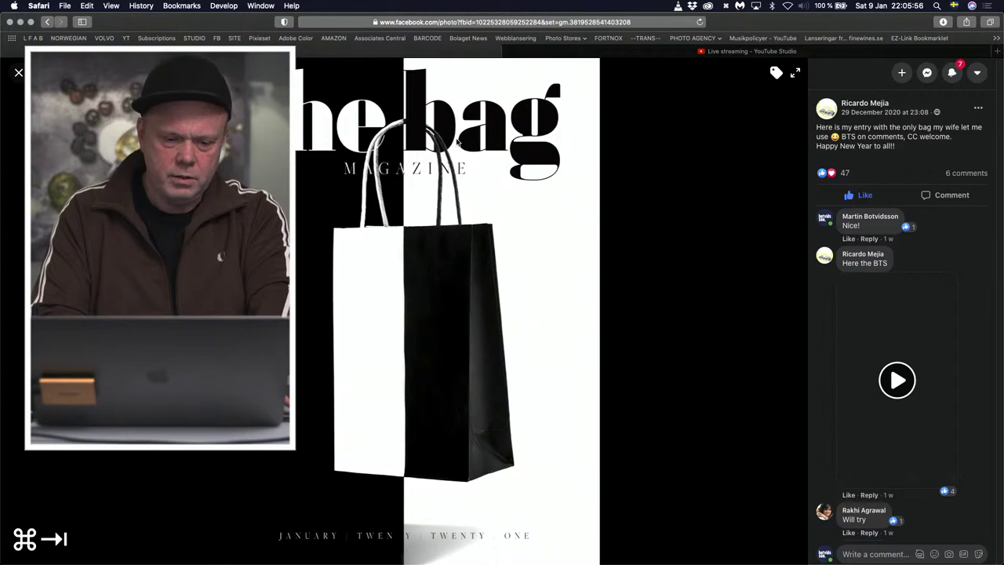
# Step: Leave the photo viewer, show the group's Media grid, and start a group search
pyautogui.press('Escape')
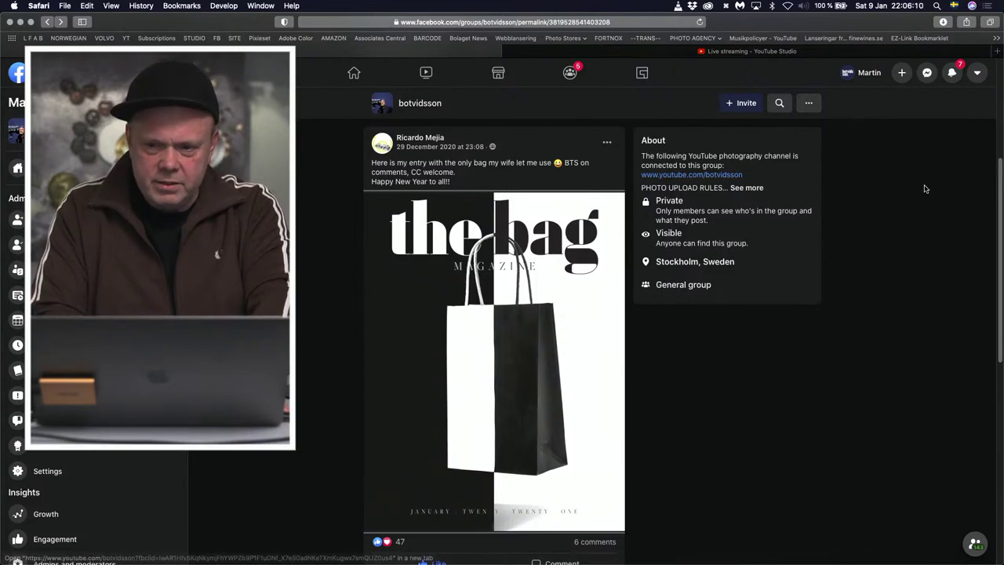
pyautogui.scroll(3, 924, 188)
pyautogui.click(718, 343)
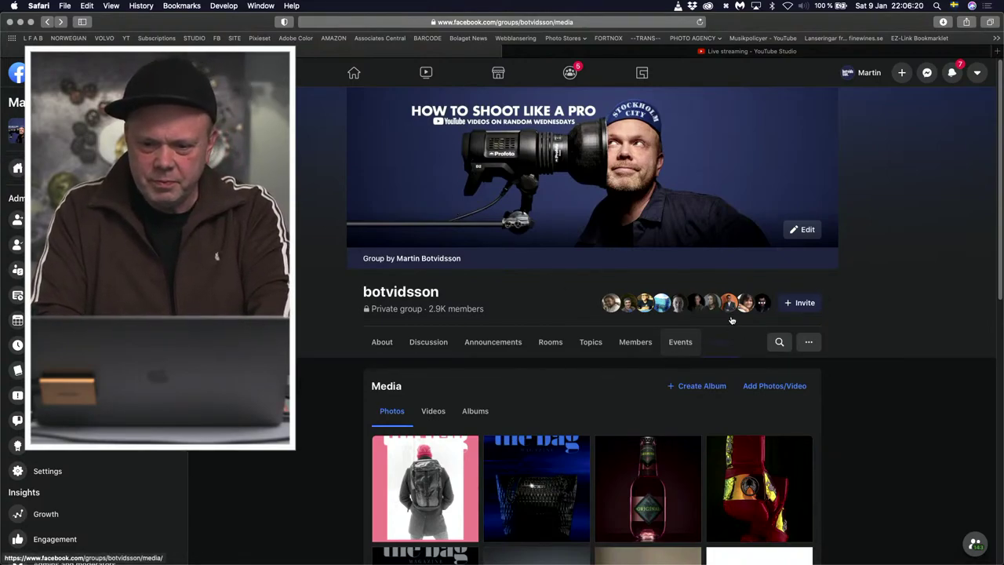
pyautogui.click(779, 343)
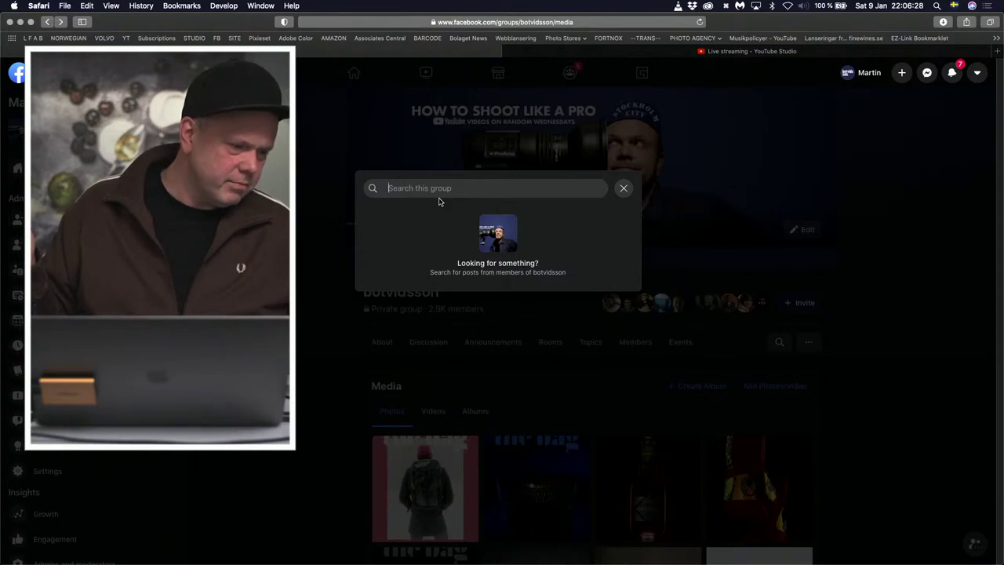
# Step: Search the group for the member's name and view their luggage cover photo full-screen
pyautogui.write('R')
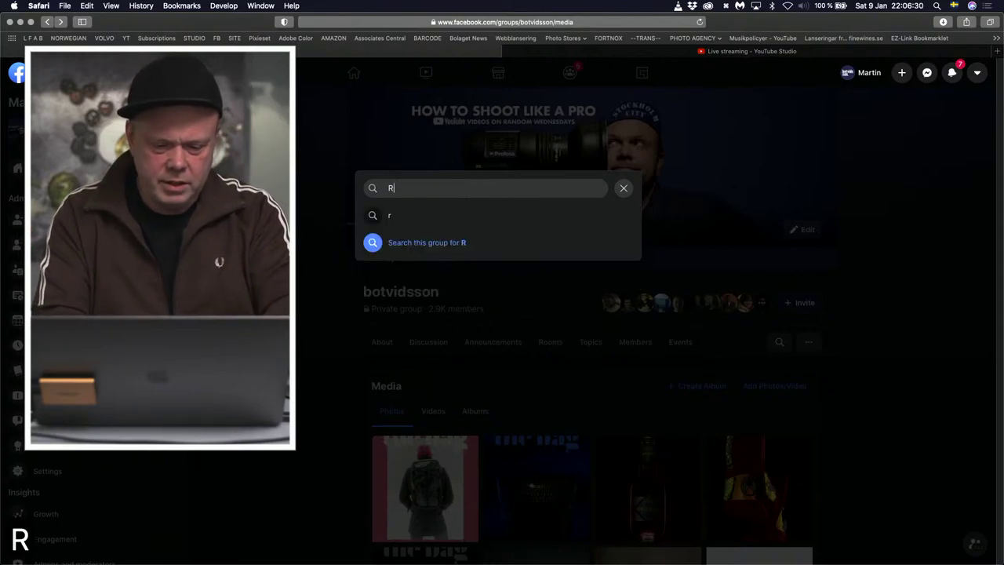
pyautogui.write('ichar')
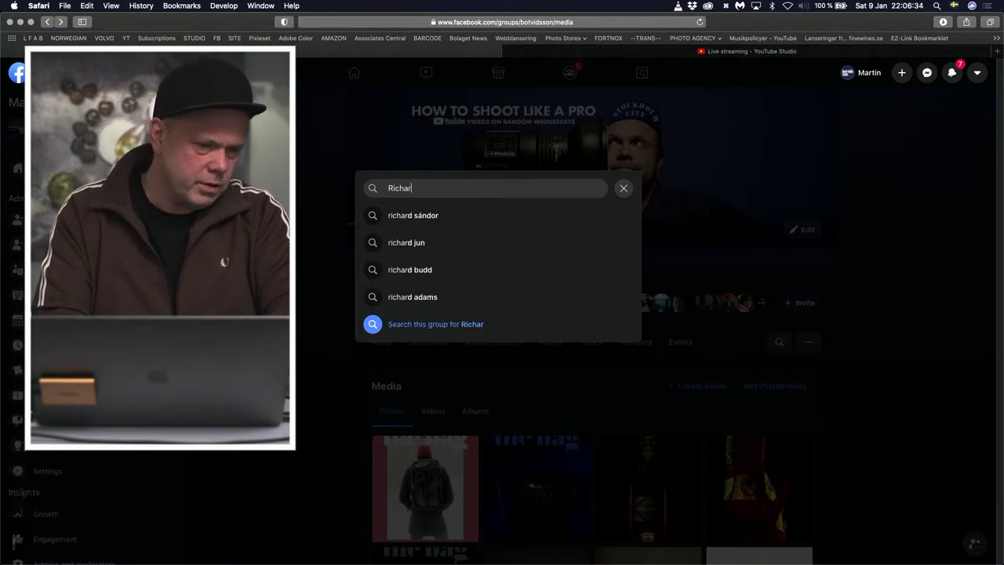
pyautogui.press('Down')
pyautogui.press('Return')
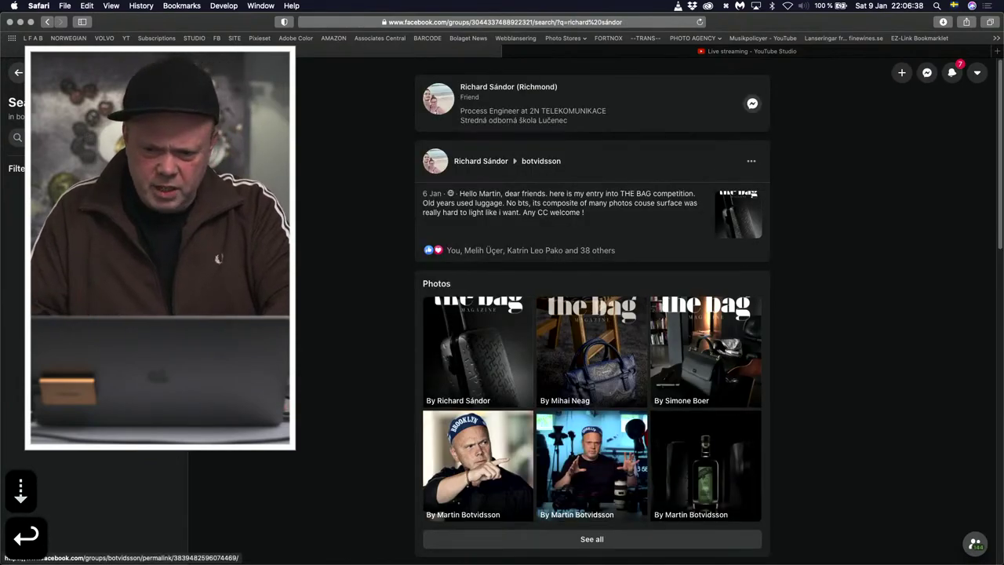
pyautogui.click(734, 219)
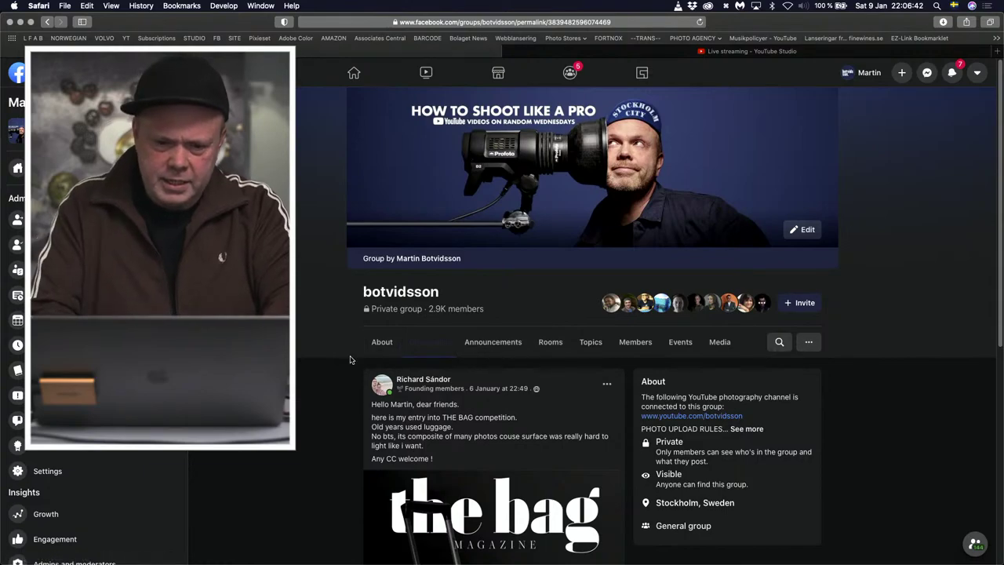
pyautogui.scroll(-5, 350, 359)
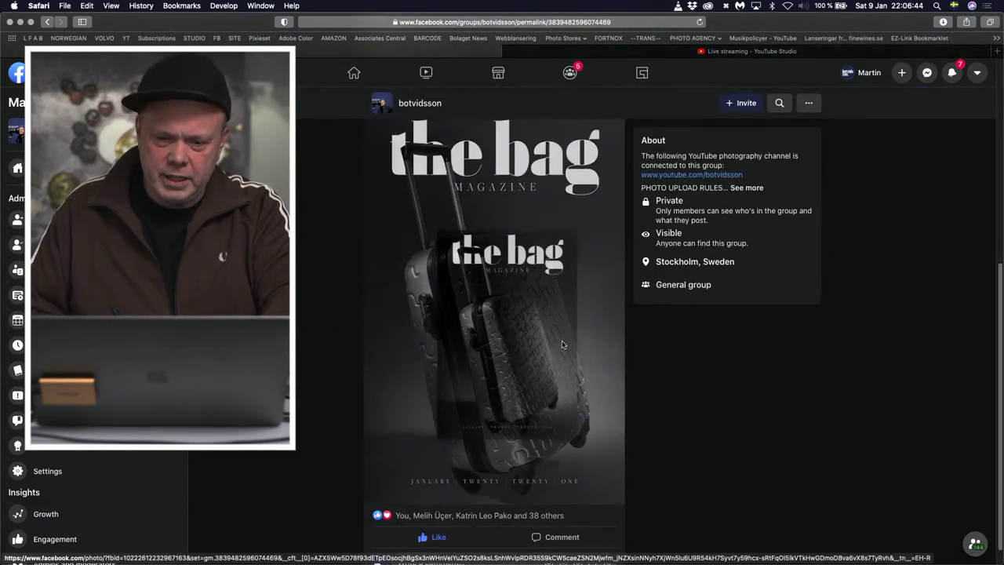
pyautogui.click(524, 342)
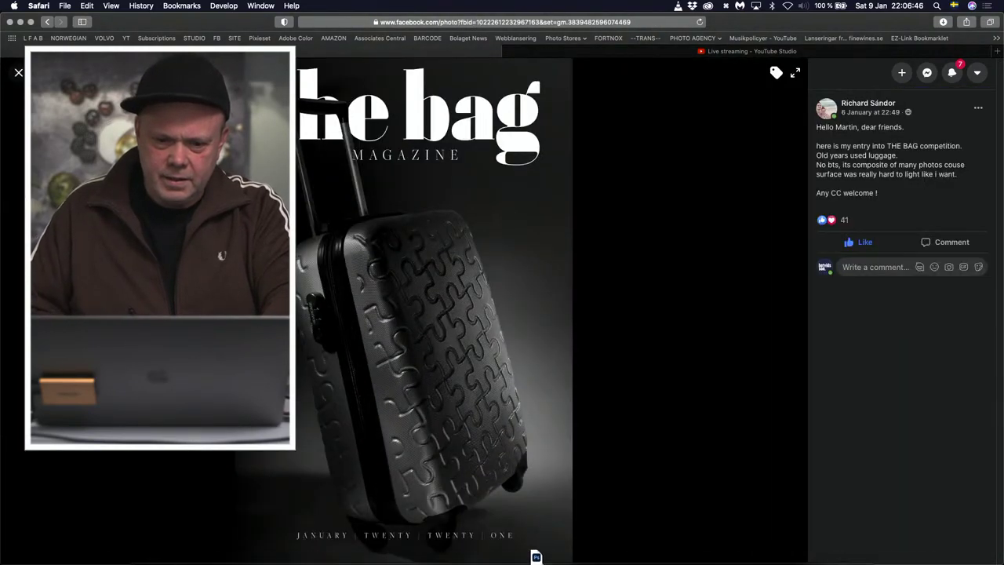
pyautogui.moveTo(541, 557)
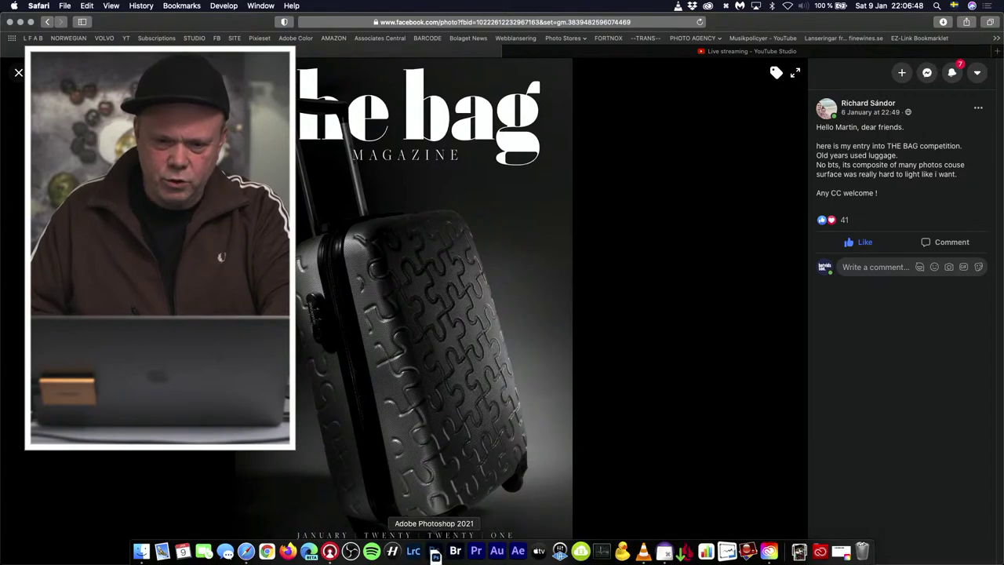
# Step: Show the luggage cover in Photoshop fitted on screen in full-screen mode
pyautogui.click(435, 553)
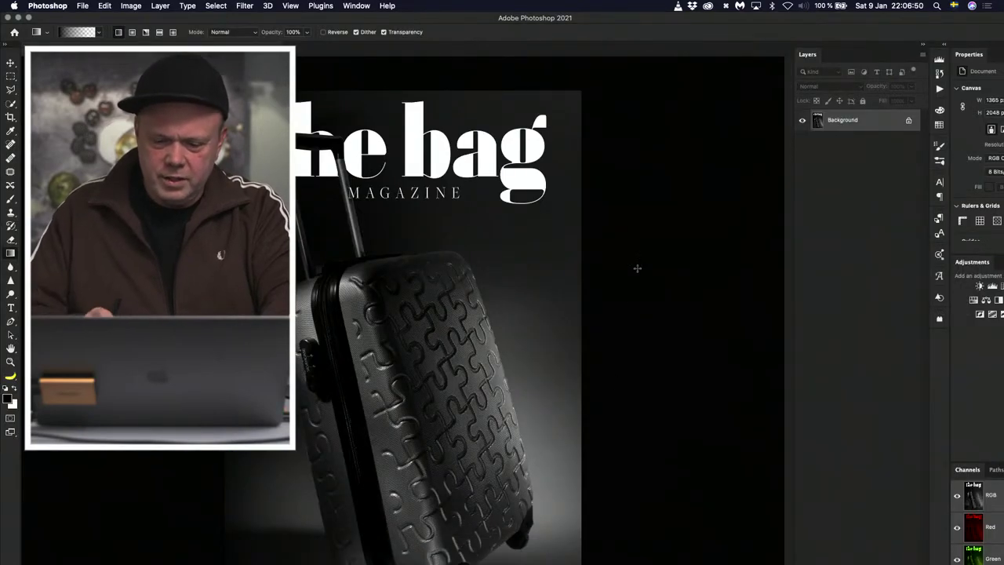
pyautogui.press('super+0')
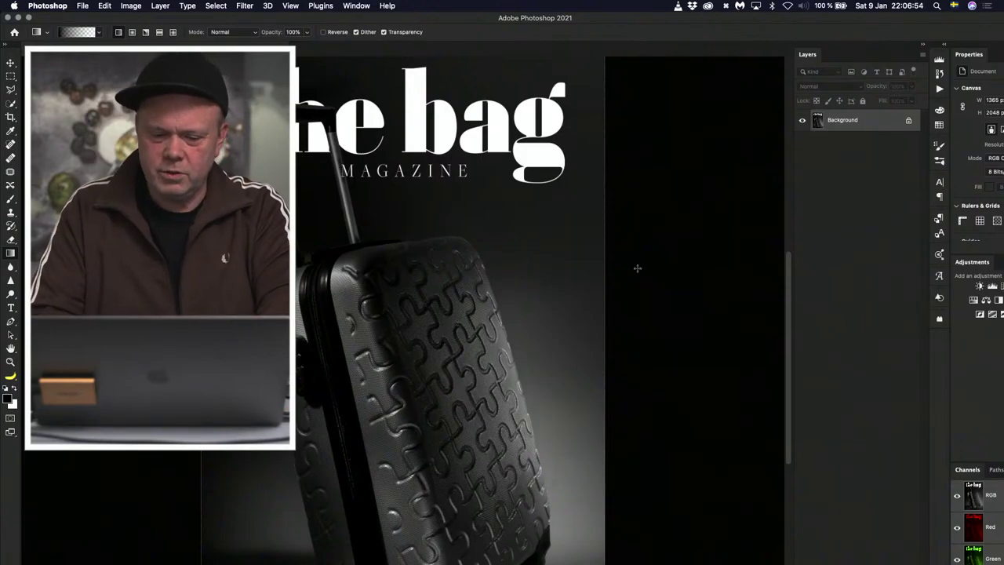
pyautogui.press('f')
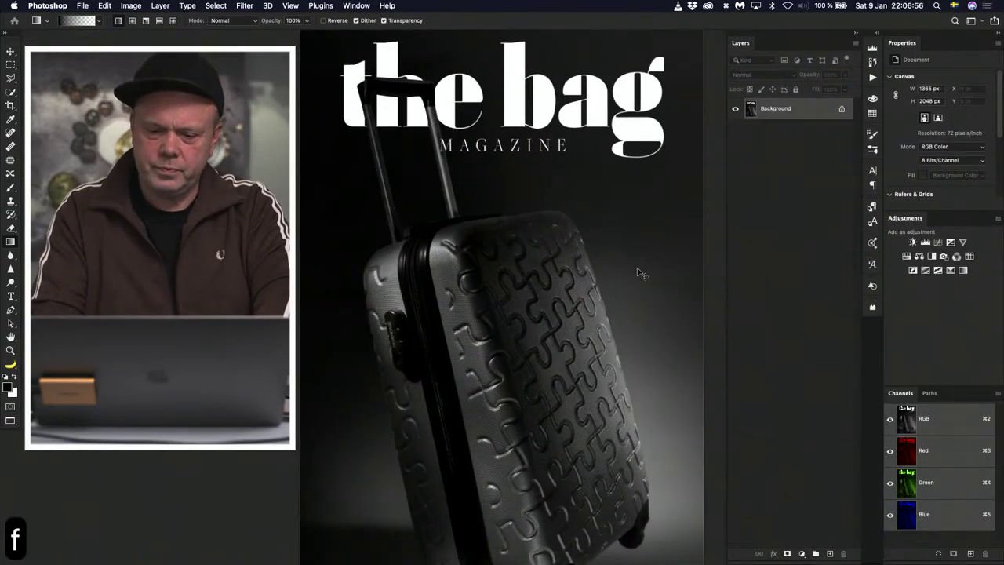
pyautogui.press('super+0')
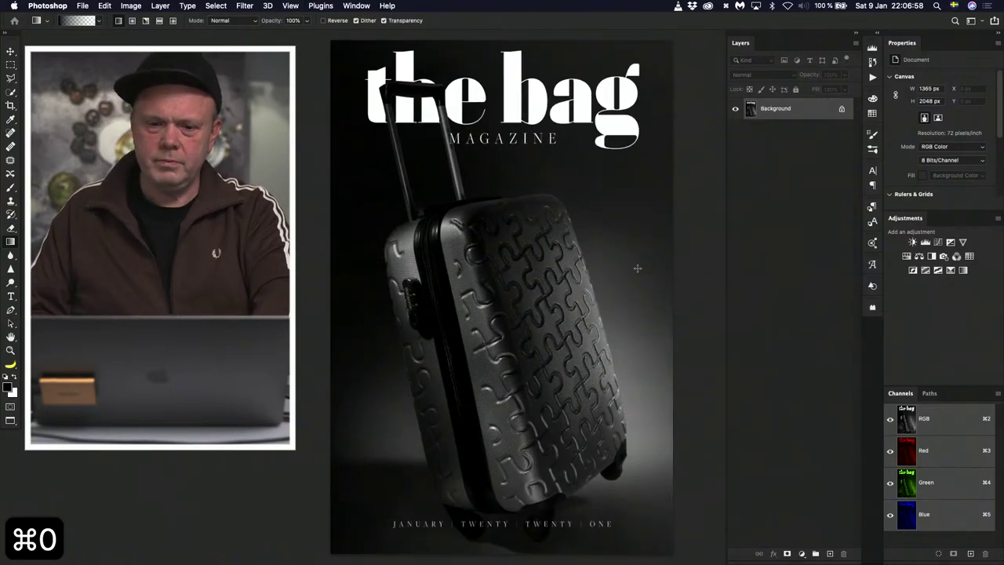
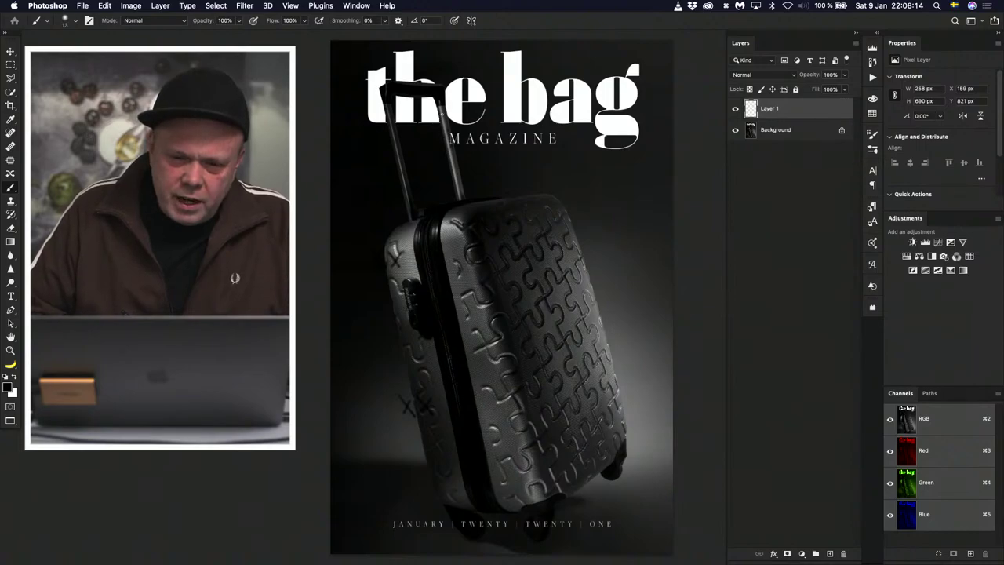
# Step: Brush critique marks around the suitcase's handle, top and both sides on Layer 1
pyautogui.moveTo(454, 186); pyautogui.dragTo(441, 156)
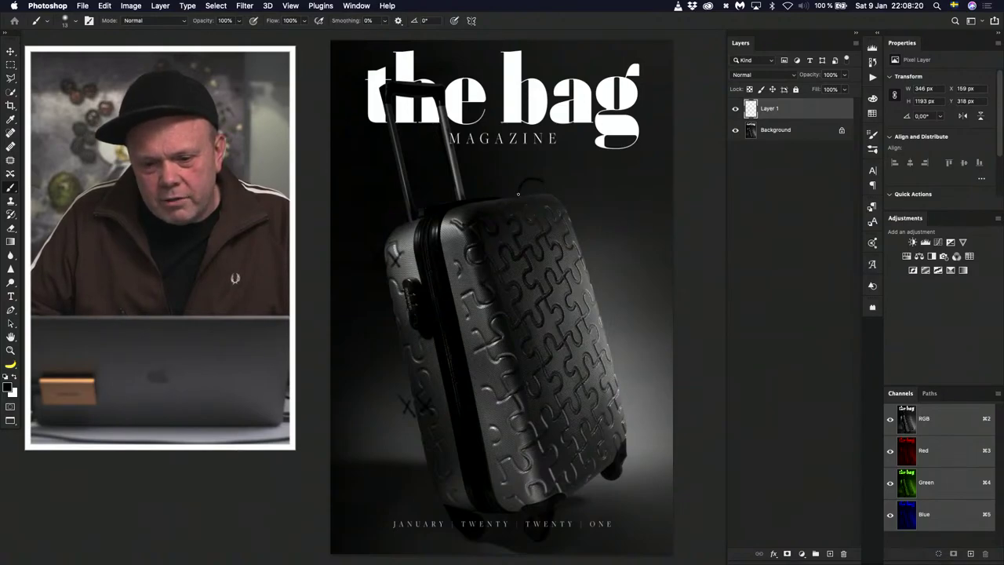
pyautogui.moveTo(518, 194)
pyautogui.mouseDown()
pyautogui.moveTo(571, 205)
pyautogui.moveTo(524, 182)
pyautogui.mouseUp()
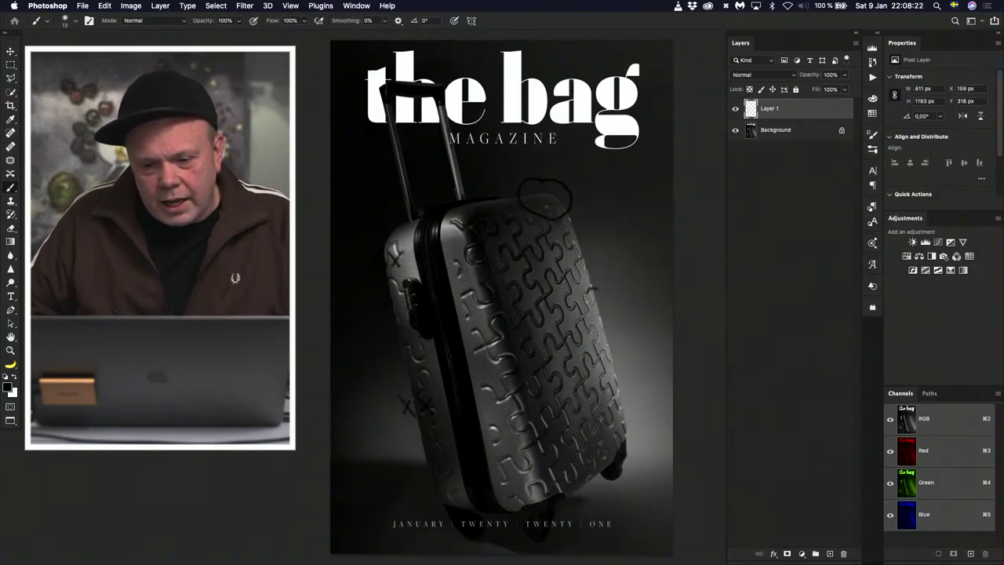
pyautogui.moveTo(588, 298)
pyautogui.mouseDown()
pyautogui.moveTo(622, 334)
pyautogui.moveTo(604, 297)
pyautogui.mouseUp()
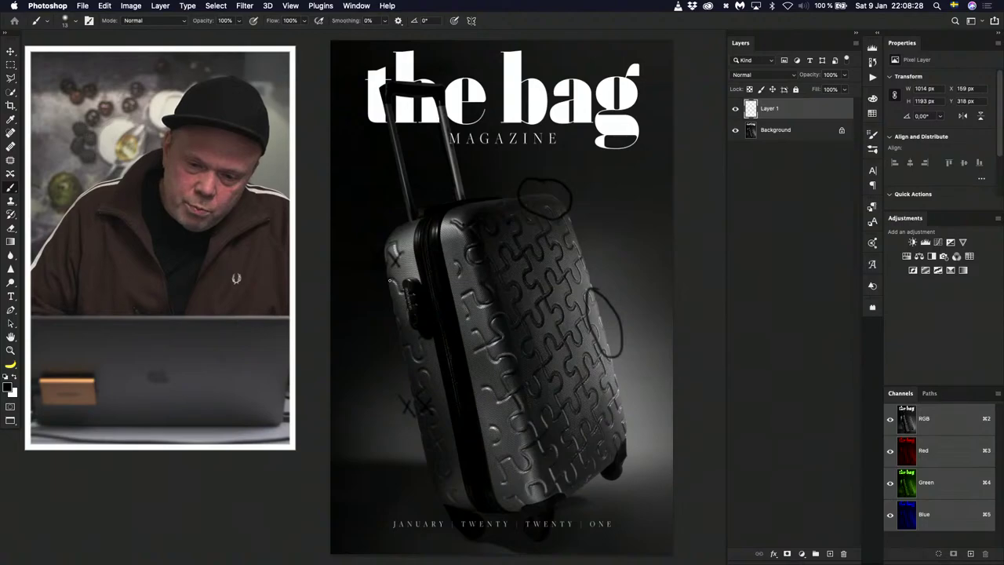
pyautogui.moveTo(367, 294)
pyautogui.mouseDown()
pyautogui.moveTo(357, 342)
pyautogui.moveTo(371, 406)
pyautogui.moveTo(419, 468)
pyautogui.mouseUp()
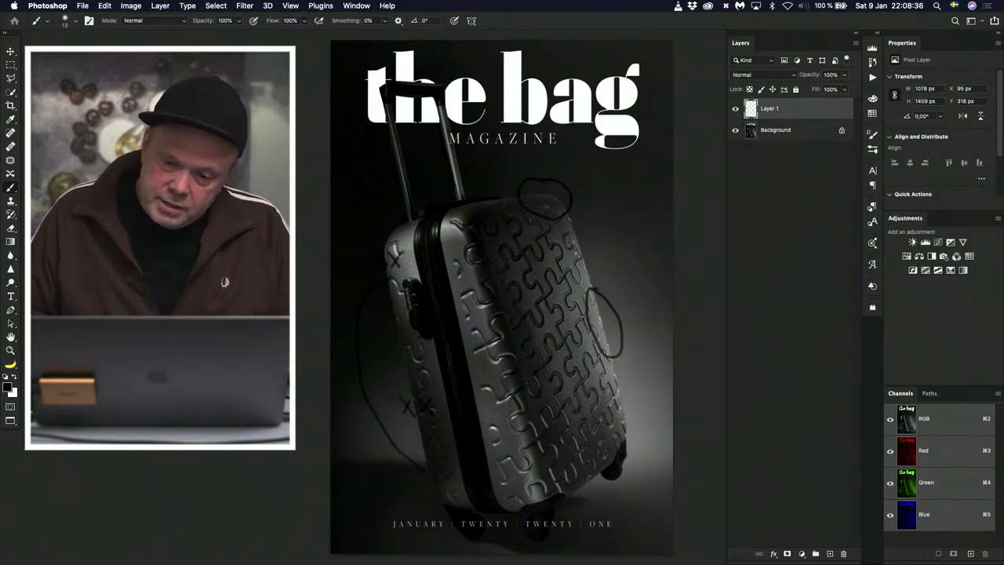
pyautogui.moveTo(632, 211)
pyautogui.mouseDown()
pyautogui.moveTo(641, 235)
pyautogui.moveTo(625, 229)
pyautogui.mouseUp()
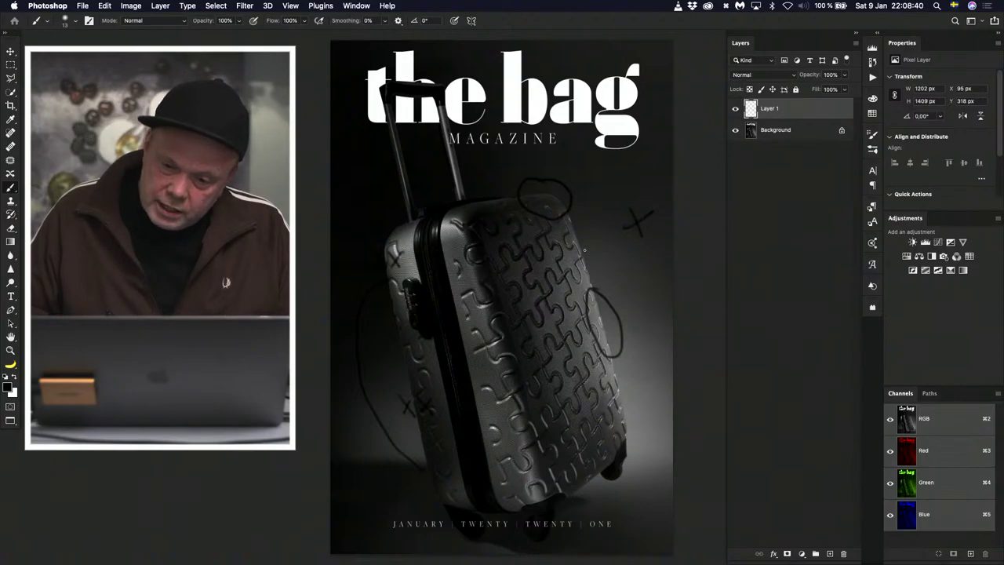
pyautogui.moveTo(589, 240)
pyautogui.mouseDown()
pyautogui.moveTo(608, 282)
pyautogui.moveTo(611, 329)
pyautogui.moveTo(632, 350)
pyautogui.moveTo(644, 457)
pyautogui.mouseUp()
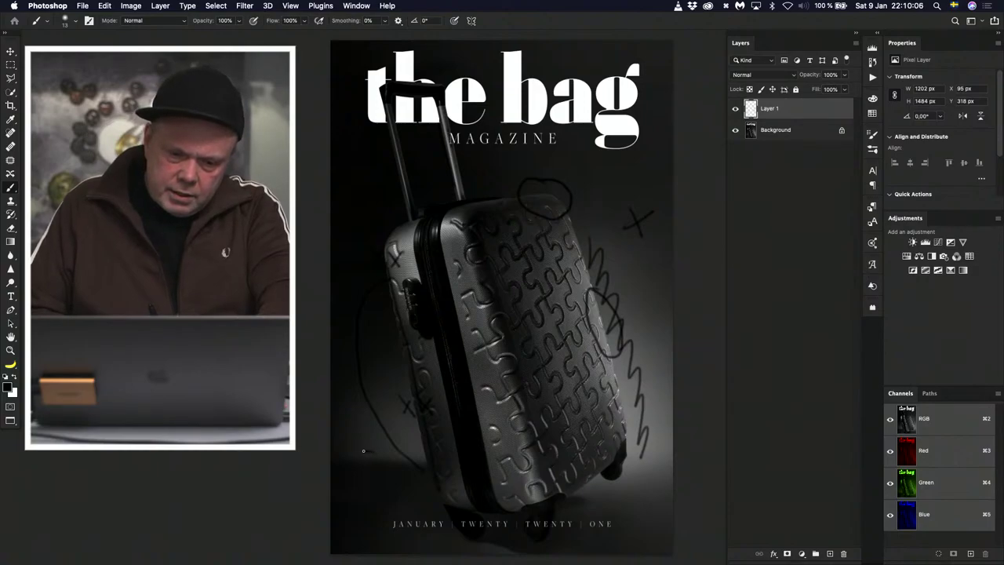
# Step: Add strokes around the suitcase's lower corners and bottom, undoing the long stroke
pyautogui.moveTo(353, 488)
pyautogui.mouseDown()
pyautogui.moveTo(455, 470)
pyautogui.moveTo(367, 447)
pyautogui.mouseUp()
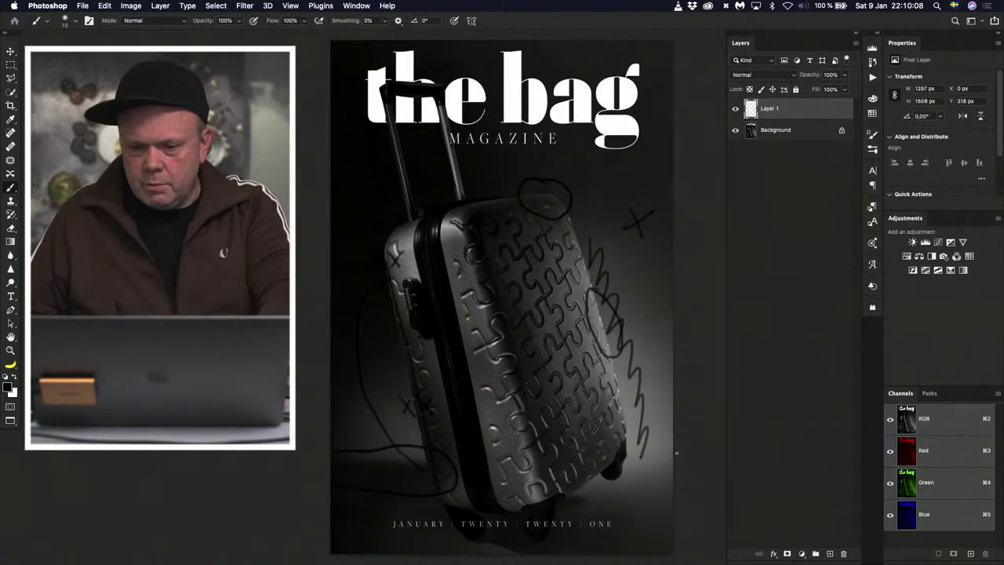
pyautogui.moveTo(673, 449)
pyautogui.mouseDown()
pyautogui.moveTo(589, 450)
pyautogui.moveTo(673, 485)
pyautogui.moveTo(605, 432)
pyautogui.mouseUp()
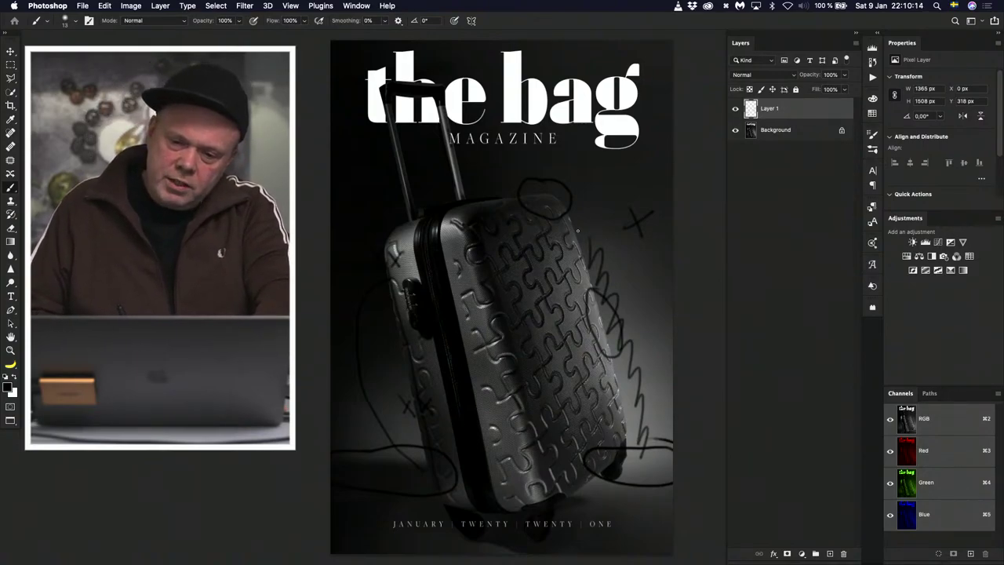
pyautogui.moveTo(577, 230); pyautogui.dragTo(671, 304)
pyautogui.moveTo(675, 501)
pyautogui.mouseDown()
pyautogui.moveTo(635, 512)
pyautogui.moveTo(498, 502)
pyautogui.moveTo(384, 404)
pyautogui.moveTo(423, 297)
pyautogui.moveTo(571, 243)
pyautogui.moveTo(673, 296)
pyautogui.mouseUp()
pyautogui.press('super+z')
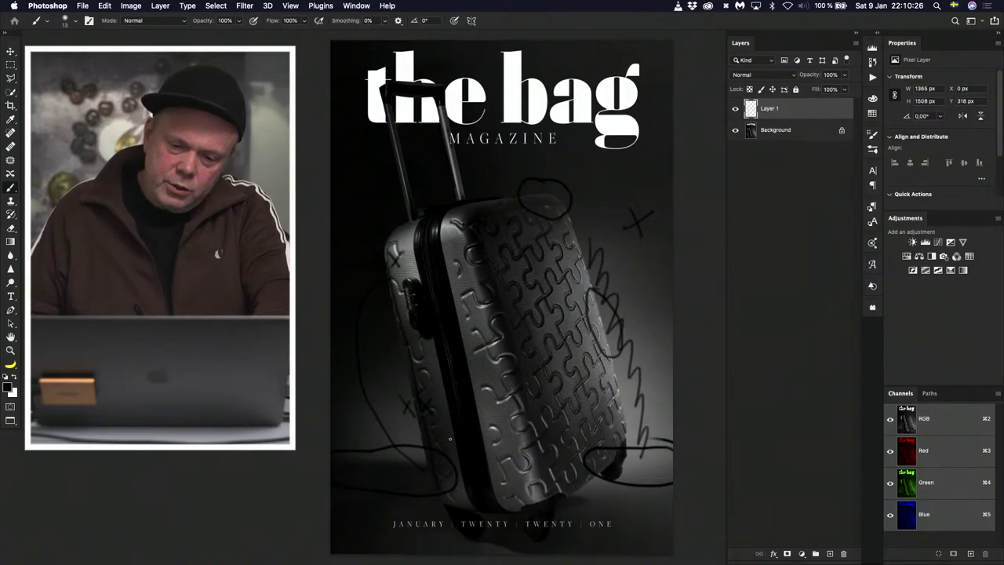
pyautogui.moveTo(423, 482); pyautogui.dragTo(345, 437)
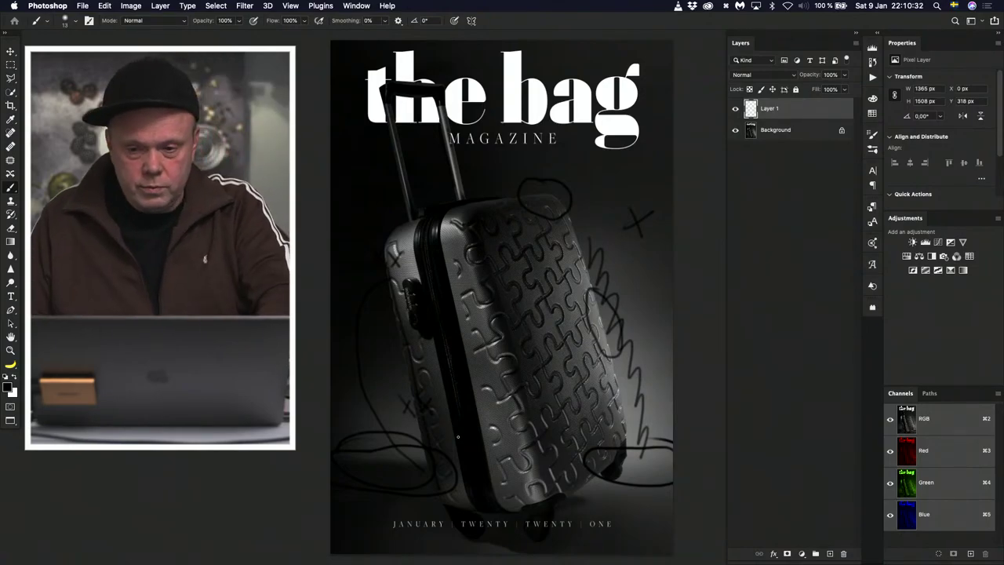
# Step: Select the whole canvas, delete every critique mark, and deselect
pyautogui.press('super+a')
pyautogui.press('BackSpace')
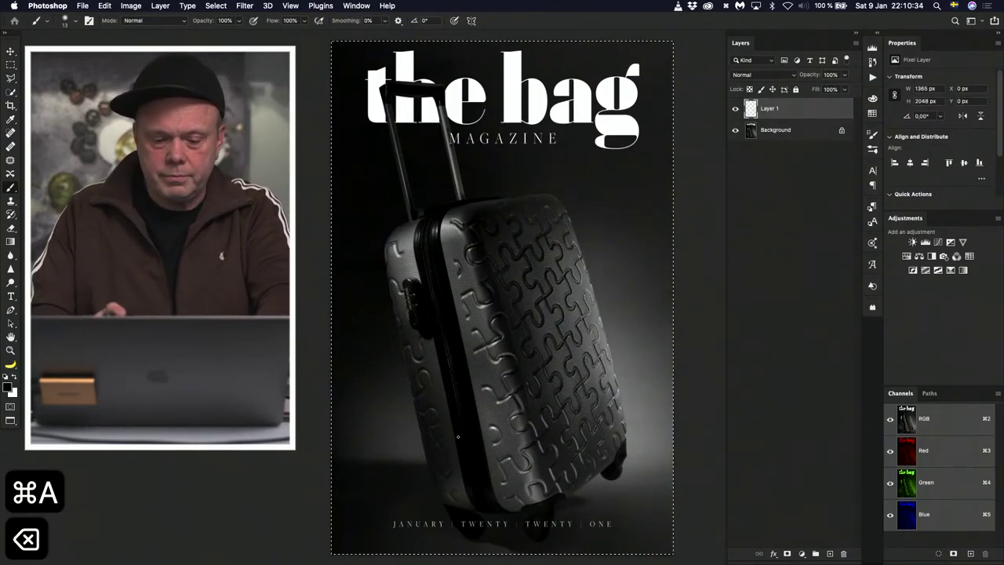
pyautogui.press('super+d')
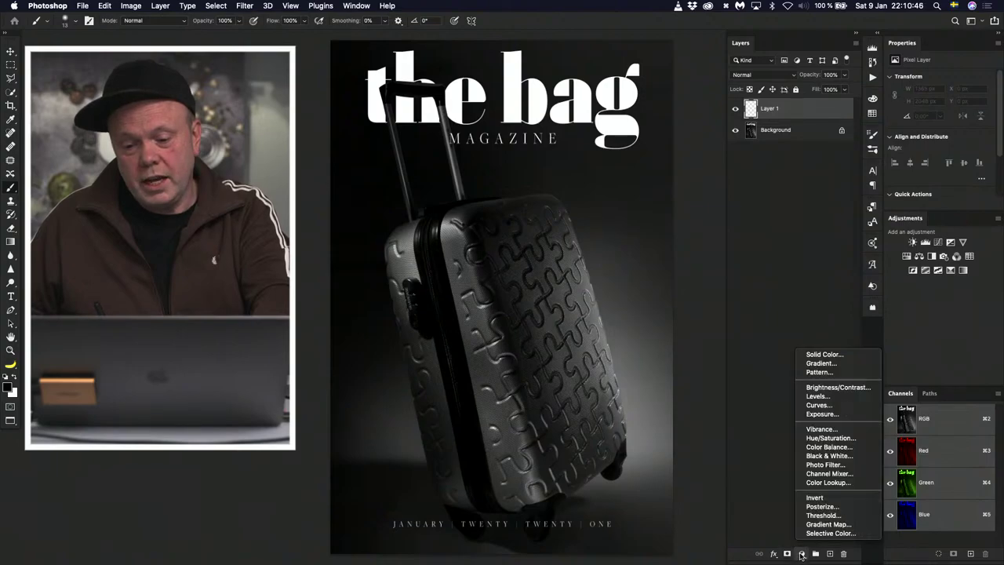
# Step: Add a Solid Color fill layer in pale yellow (e9d7a1)
pyautogui.click(800, 553)
pyautogui.click(824, 358)
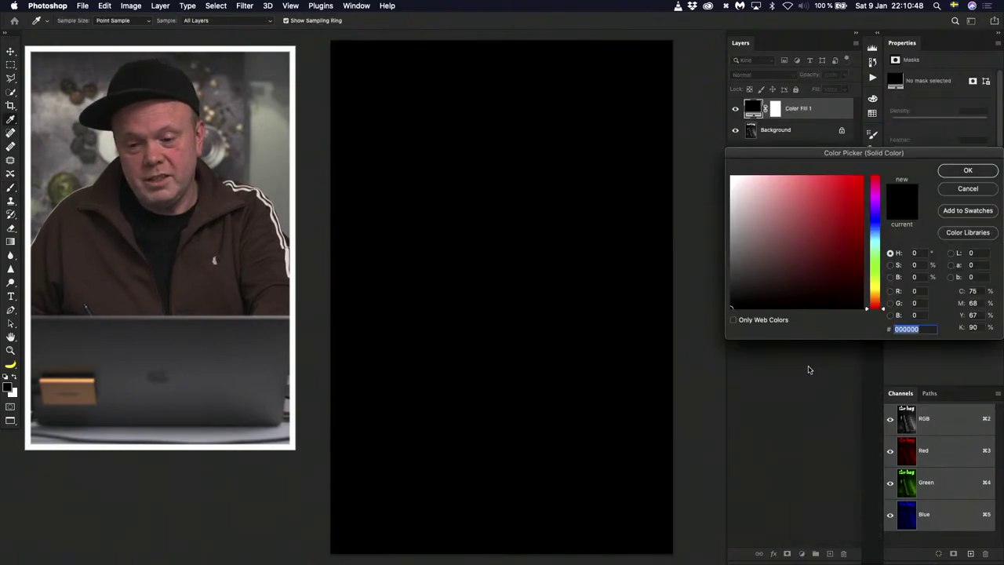
pyautogui.click(875, 233)
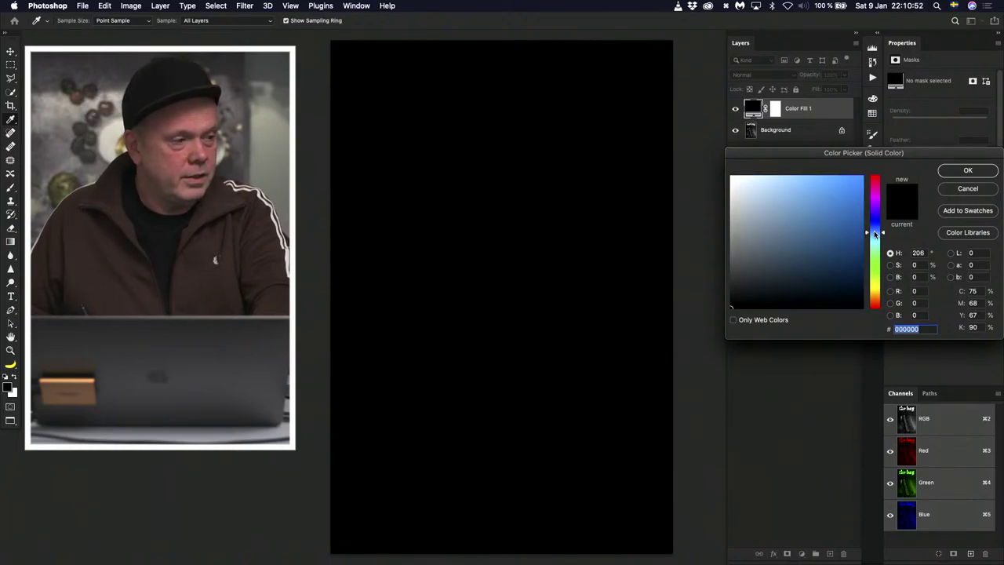
pyautogui.moveTo(876, 233); pyautogui.dragTo(879, 293)
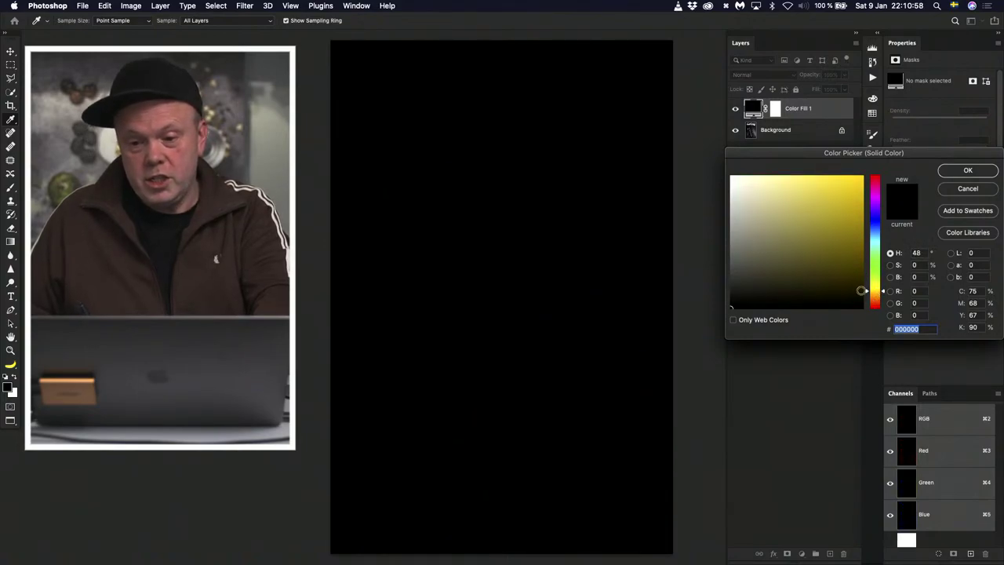
pyautogui.click(772, 187)
pyautogui.moveTo(772, 187)
pyautogui.mouseDown()
pyautogui.moveTo(753, 186)
pyautogui.moveTo(771, 187)
pyautogui.mouseUp()
pyautogui.moveTo(877, 296); pyautogui.dragTo(877, 297)
pyautogui.click(950, 170)
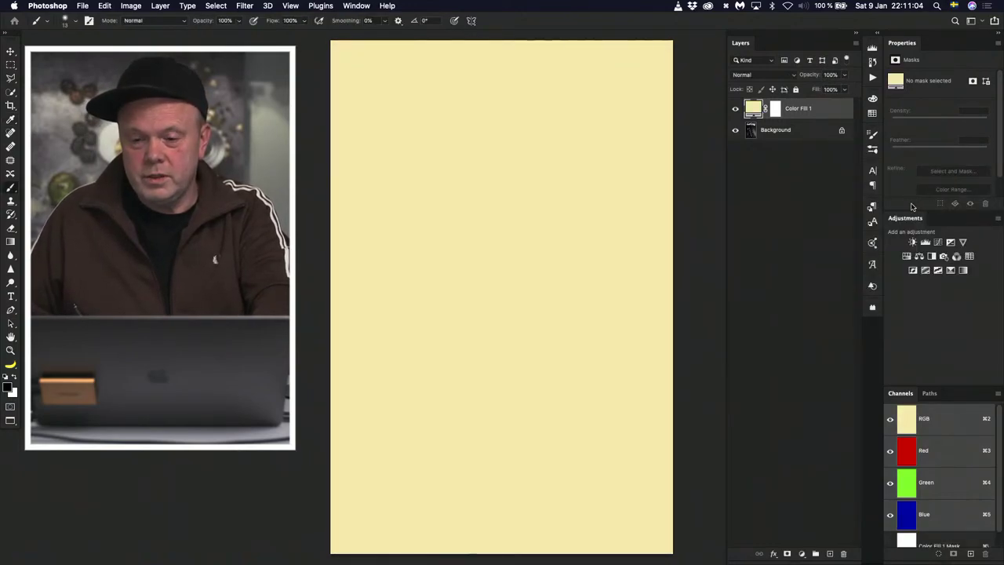
# Step: Set the Color Fill layer's blend mode to Divide at 45% opacity
pyautogui.click(765, 74)
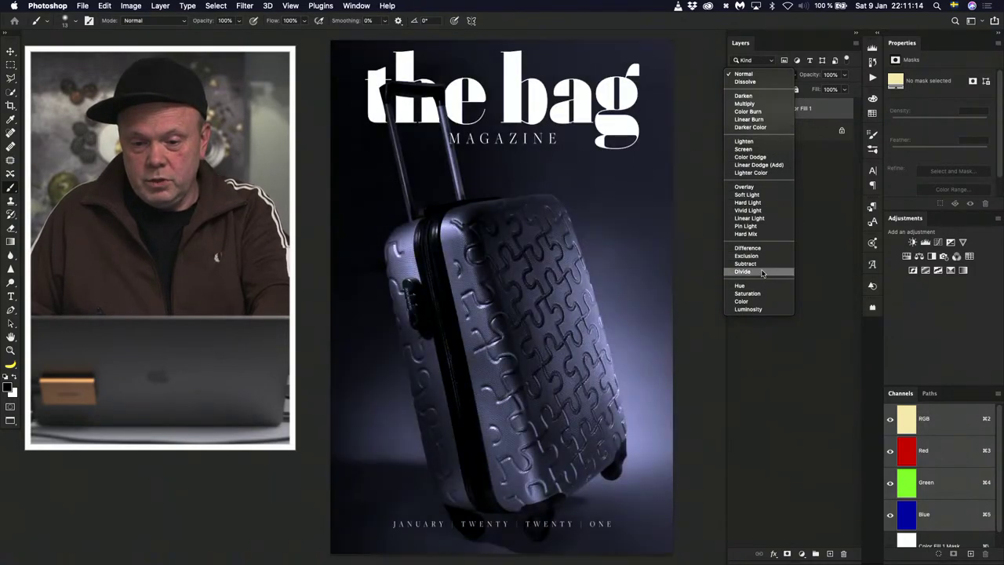
pyautogui.click(761, 271)
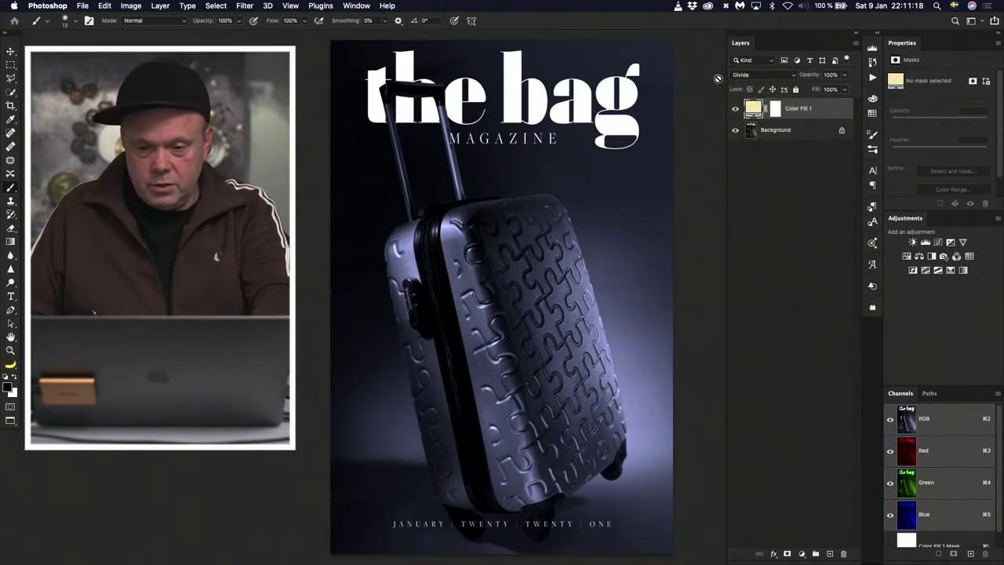
pyautogui.moveTo(806, 76); pyautogui.dragTo(729, 76)
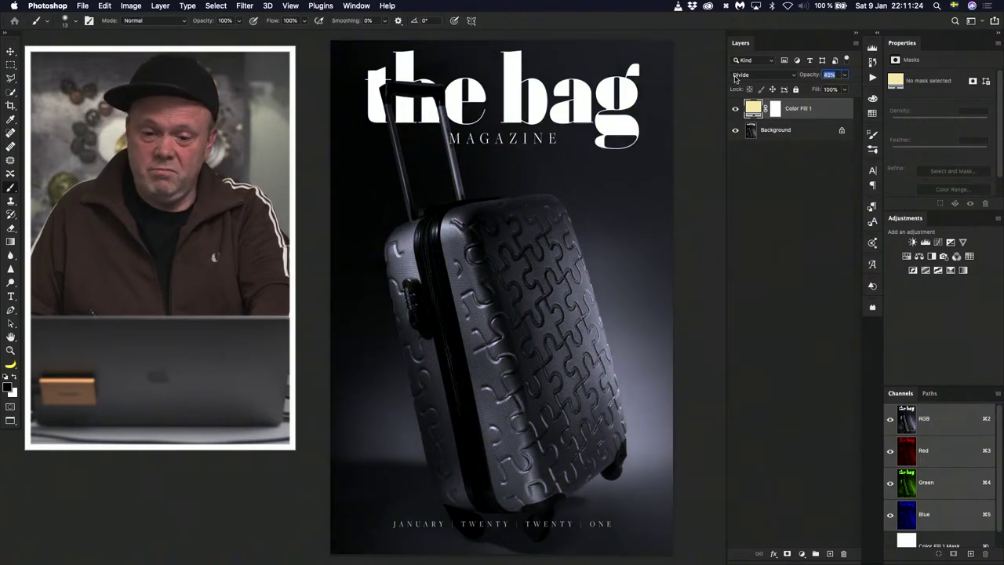
pyautogui.moveTo(735, 78); pyautogui.dragTo(738, 75)
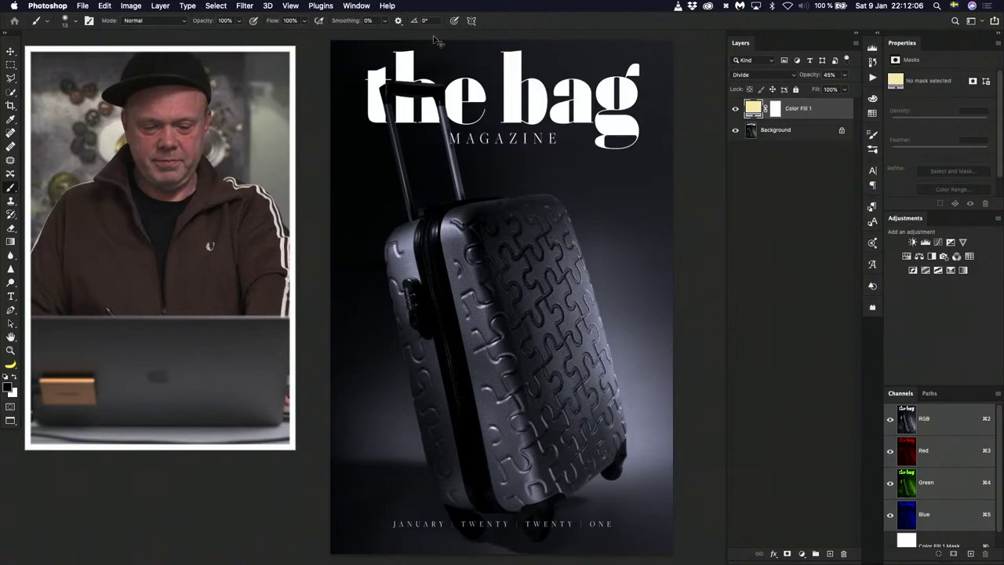
# Step: Close the cover without saving and switch back to the Facebook post in Safari
pyautogui.press('super+w')
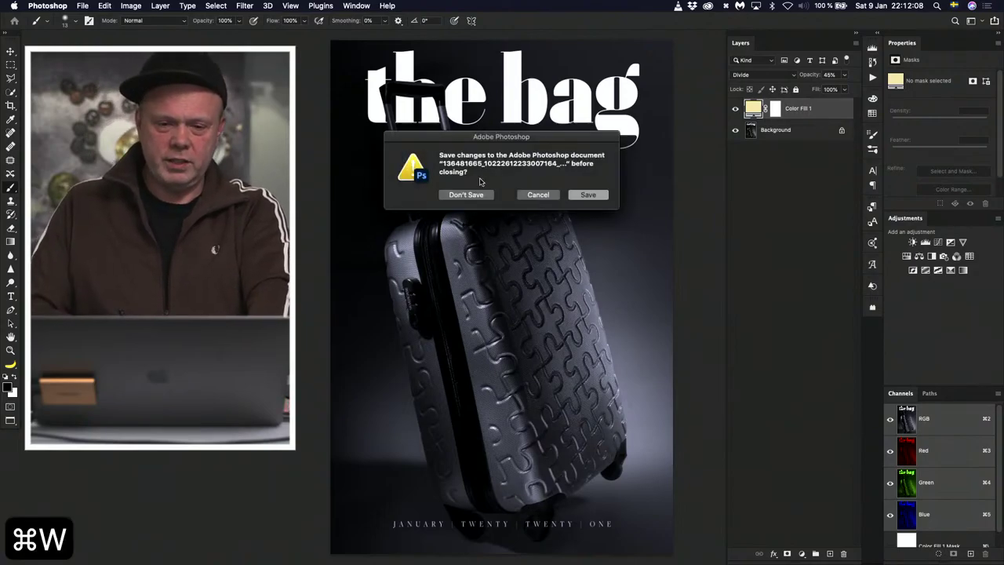
pyautogui.click(466, 195)
pyautogui.press('super+Tab')
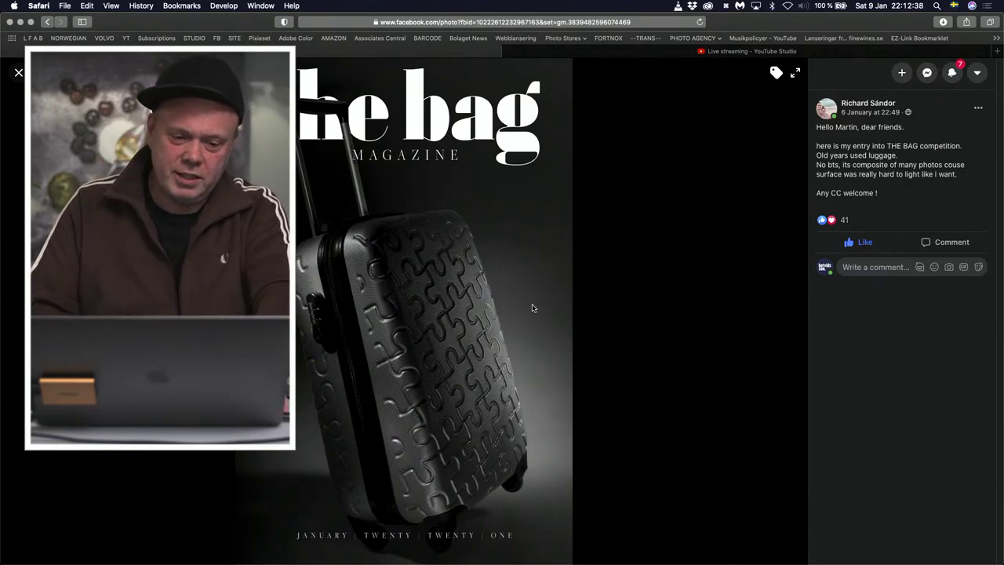
# Step: Leave the photo viewer, go to the group's Home feed, and start a post with extra options shown
pyautogui.press('Escape')
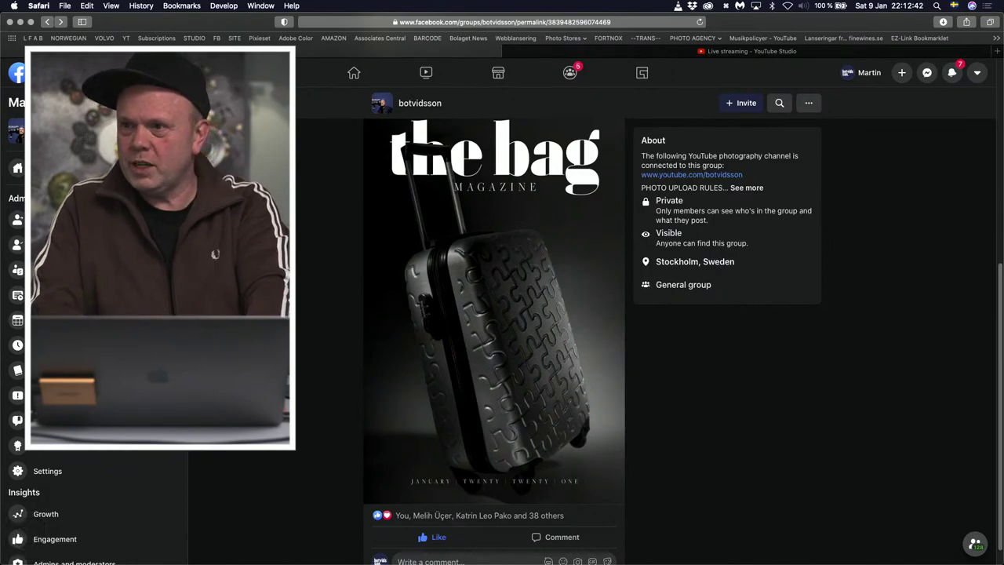
pyautogui.scroll(8, 494, 313)
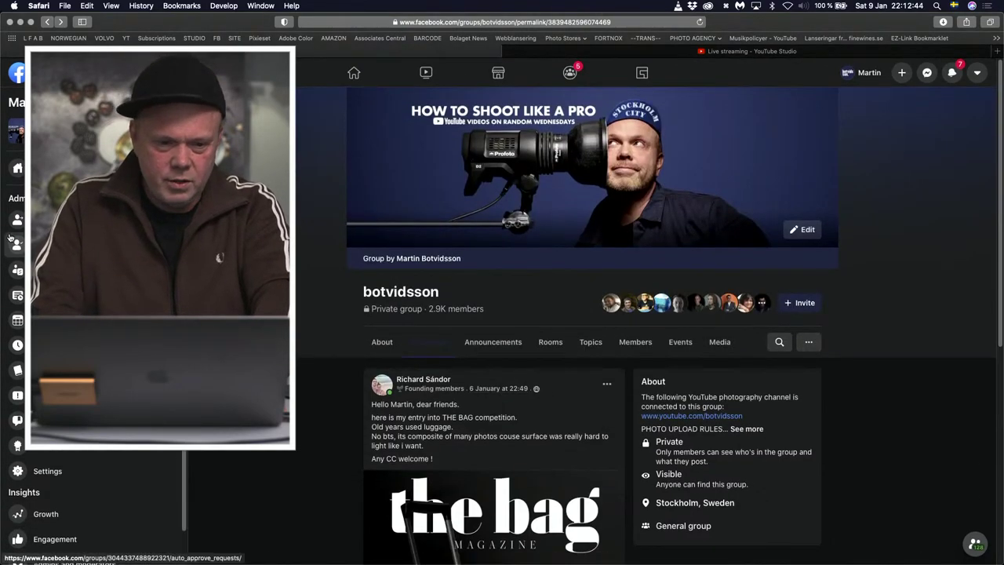
pyautogui.click(17, 167)
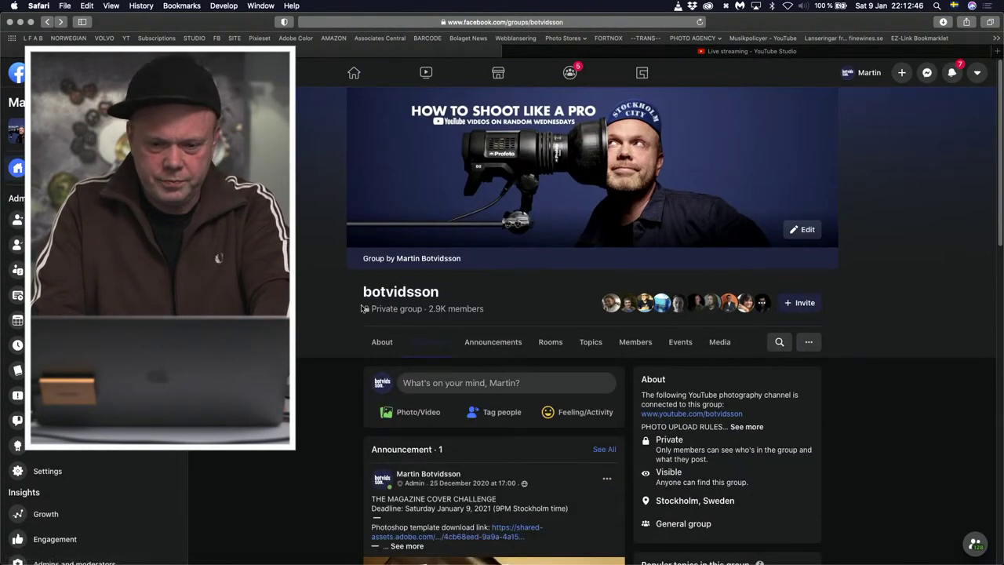
pyautogui.click(443, 387)
pyautogui.click(606, 354)
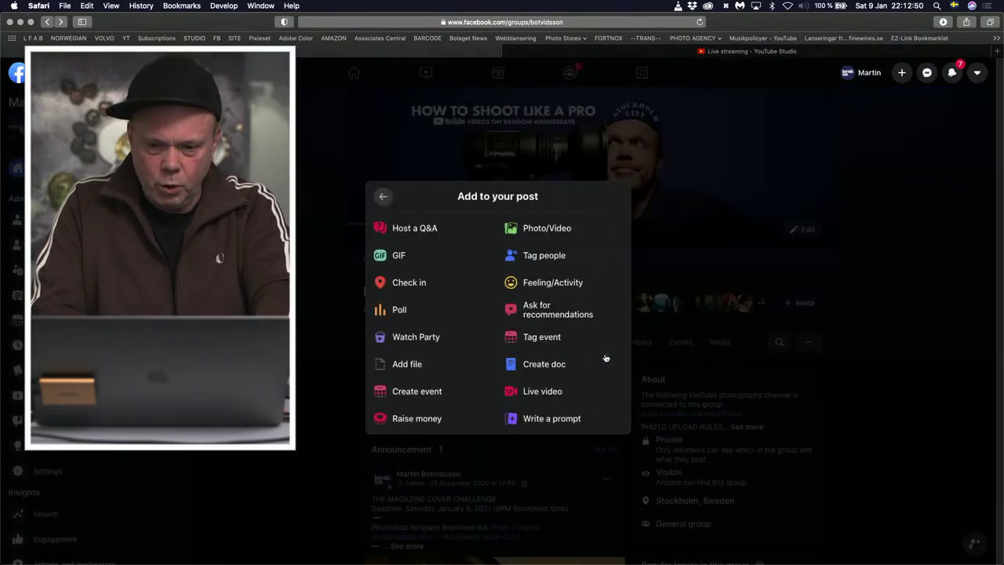
# Step: Create a poll asking "Who should vote in the challenges?" with answers botvidsson and people
pyautogui.click(401, 309)
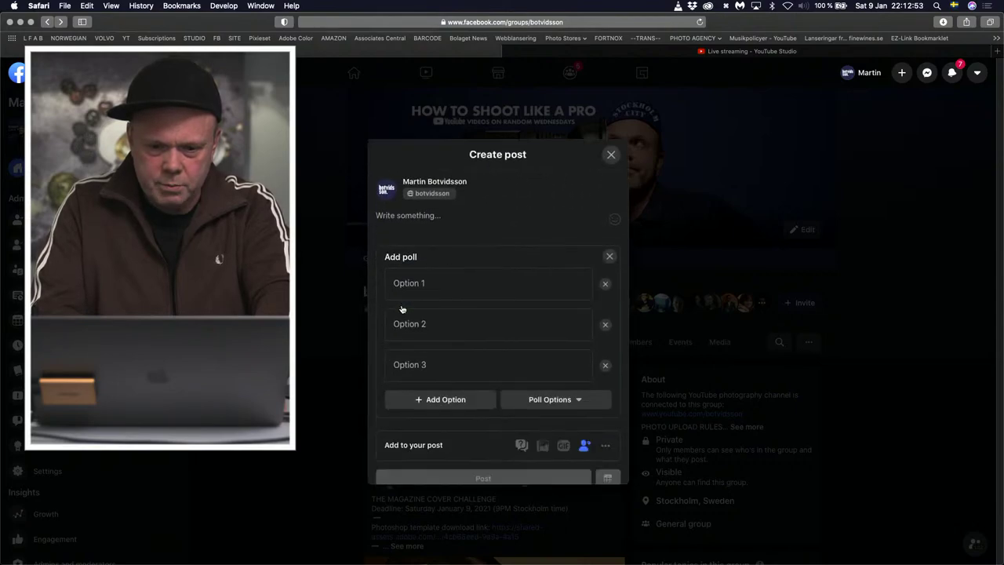
pyautogui.click(416, 210)
pyautogui.write('Who sh')
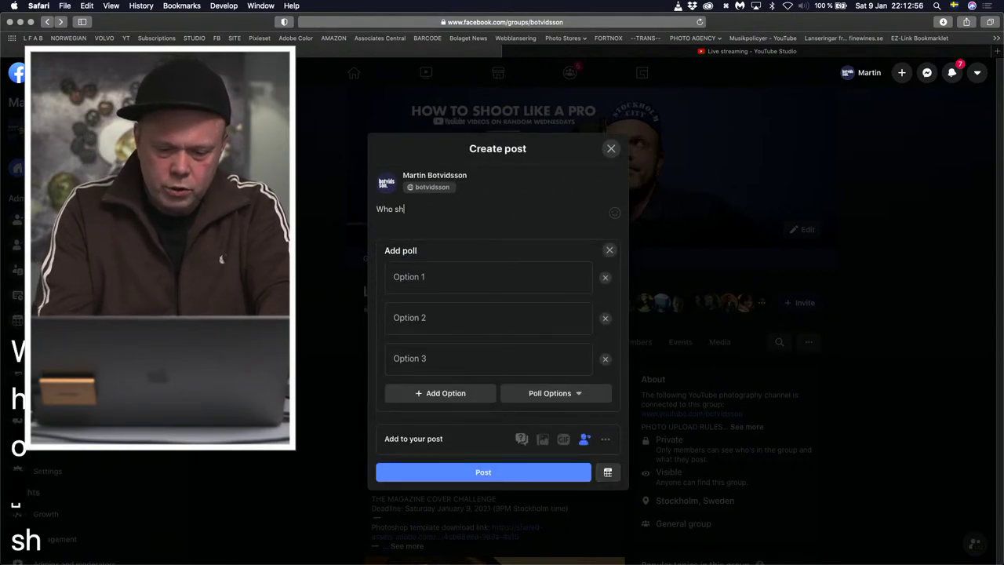
pyautogui.write('ould')
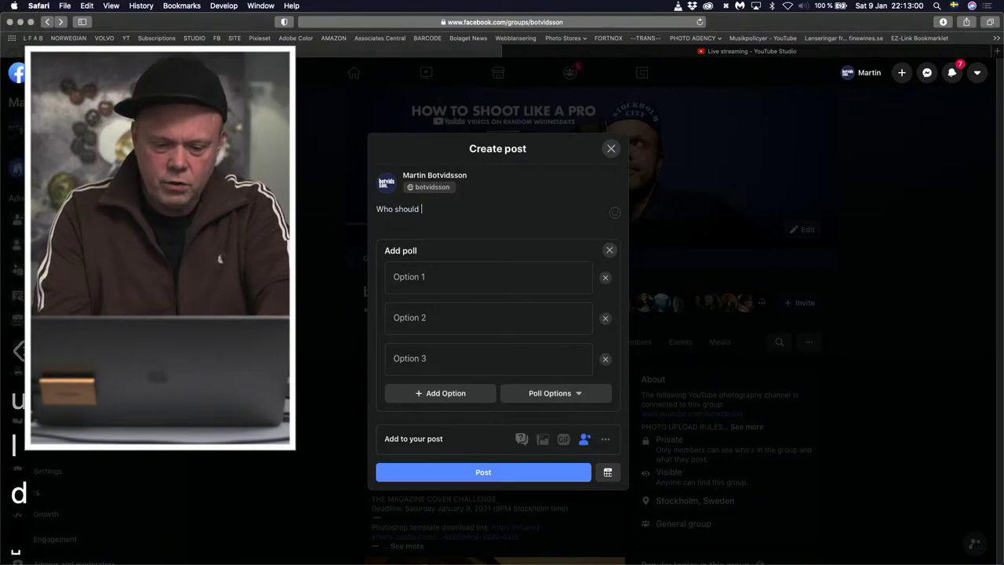
pyautogui.write(' vote in the ')
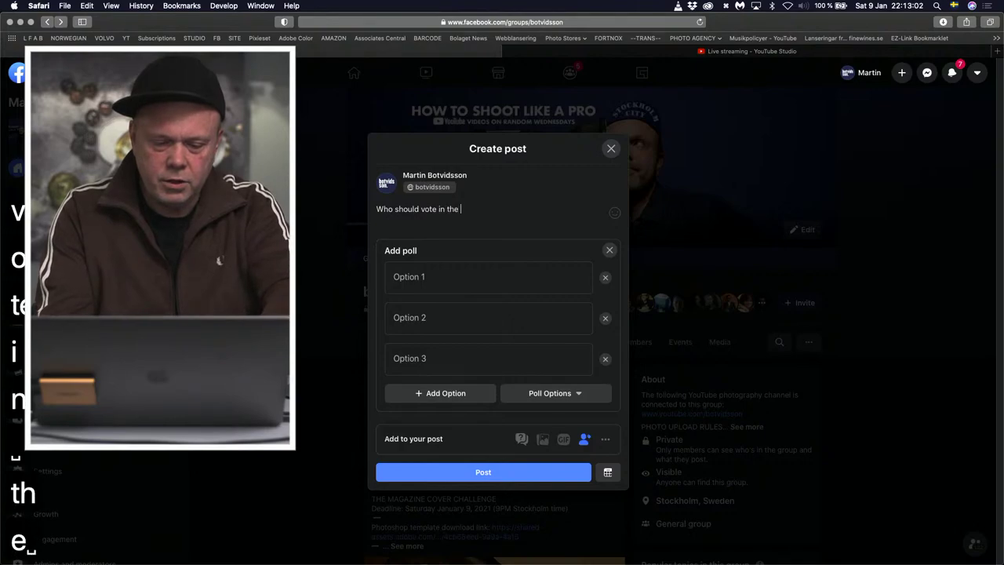
pyautogui.write('challeng')
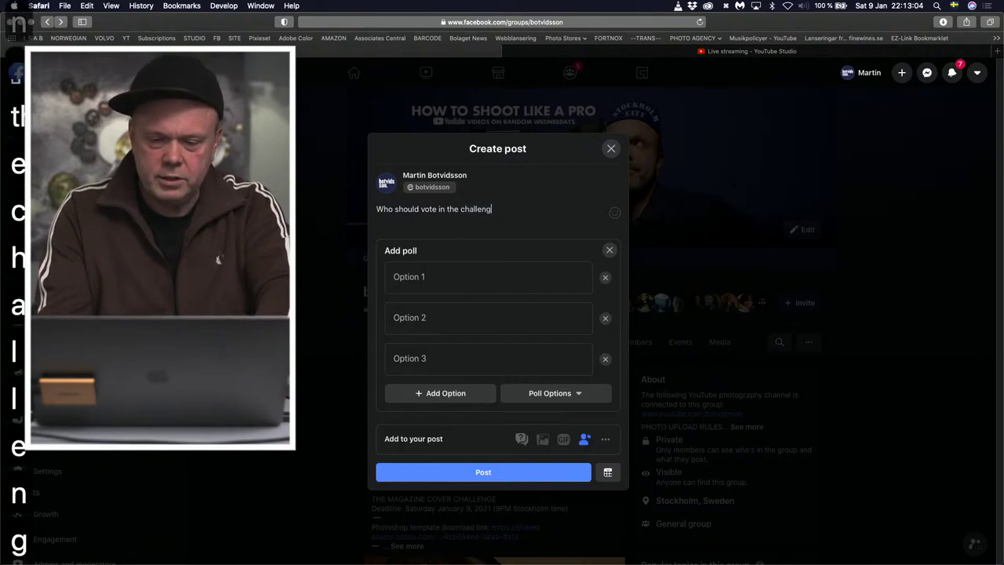
pyautogui.write('es?')
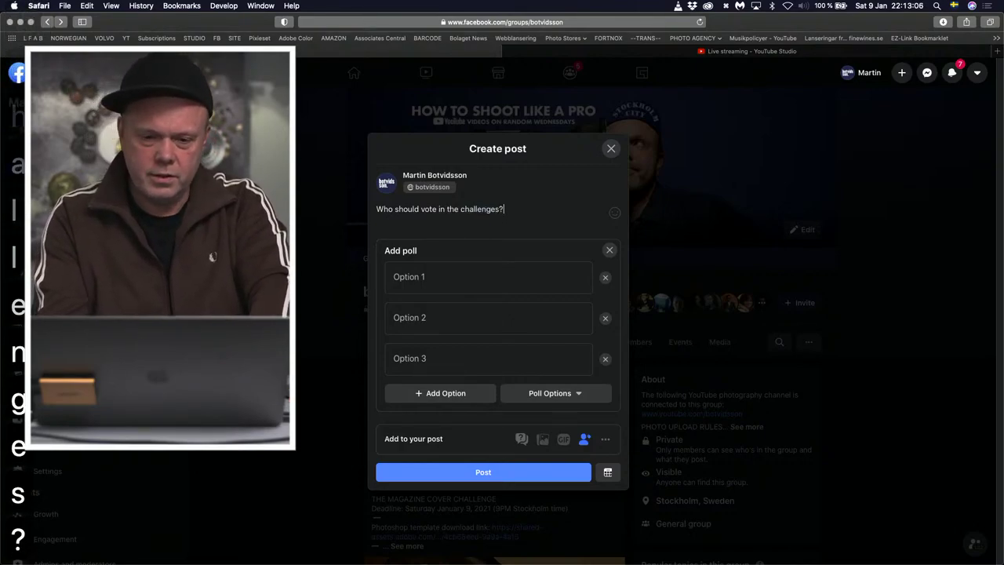
pyautogui.click(394, 276)
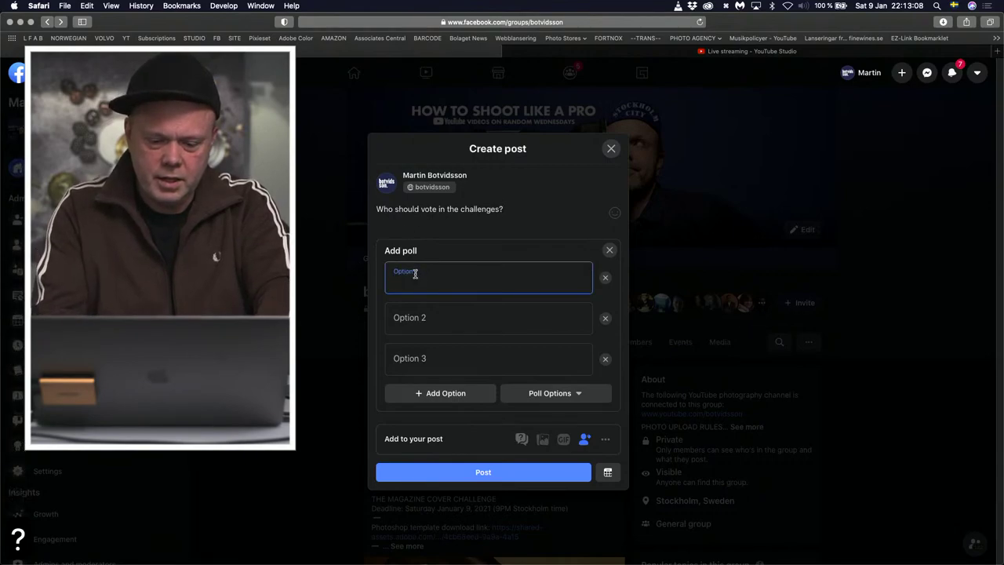
pyautogui.write('Ma')
pyautogui.press('BackSpace')
pyautogui.press('BackSpace')
pyautogui.press('BackSpace')
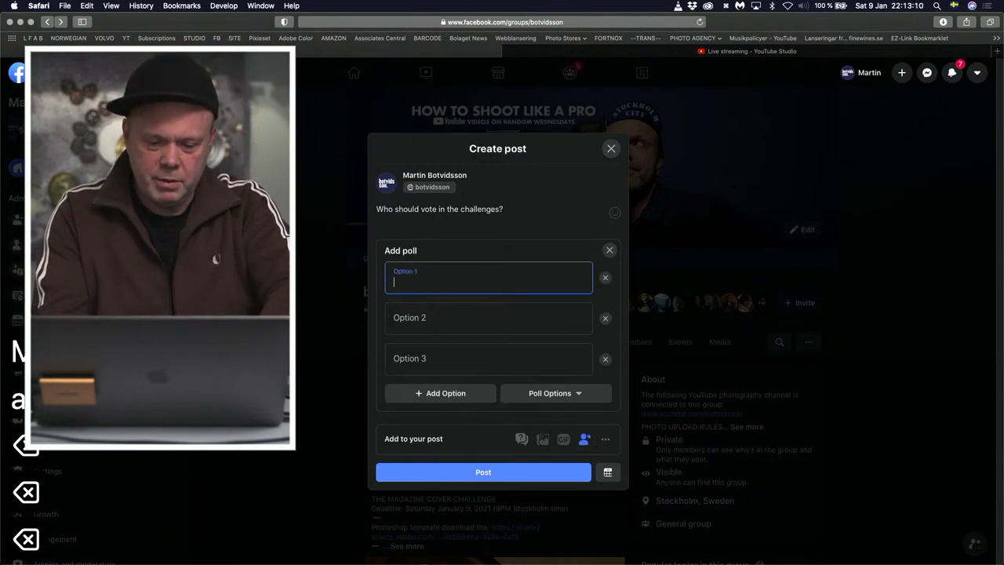
pyautogui.write('botvidsson')
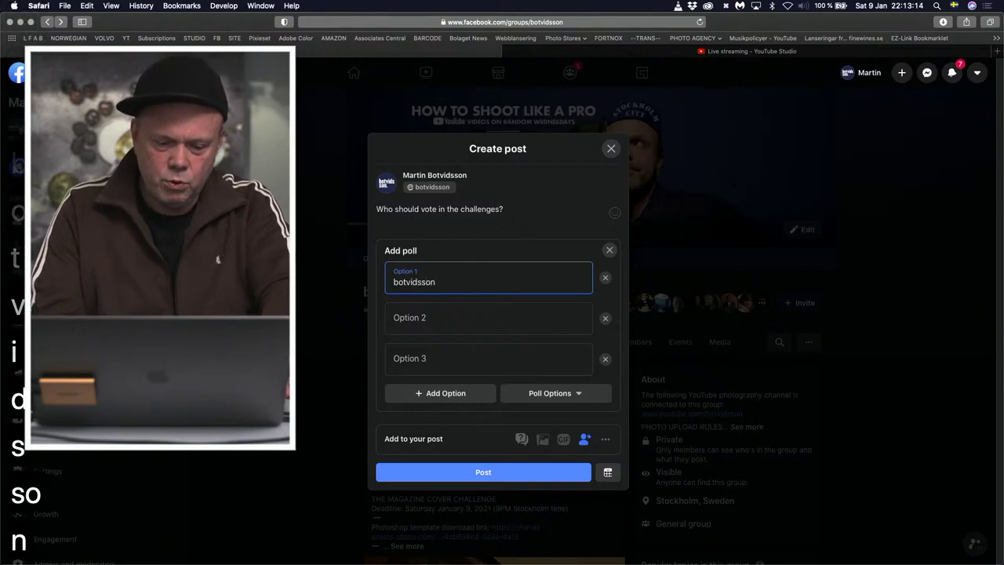
pyautogui.press('Tab')
pyautogui.press('Tab')
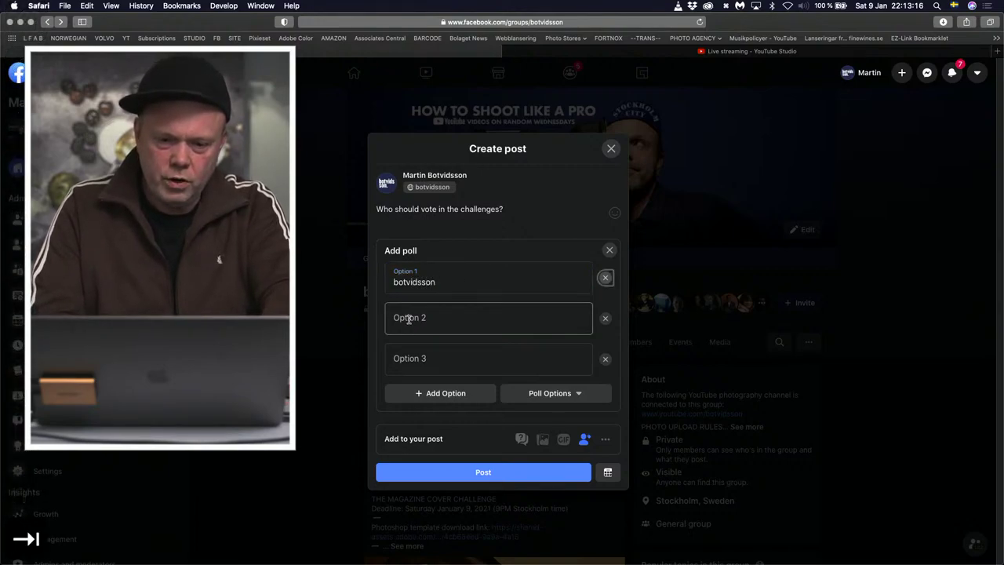
pyautogui.write('people')
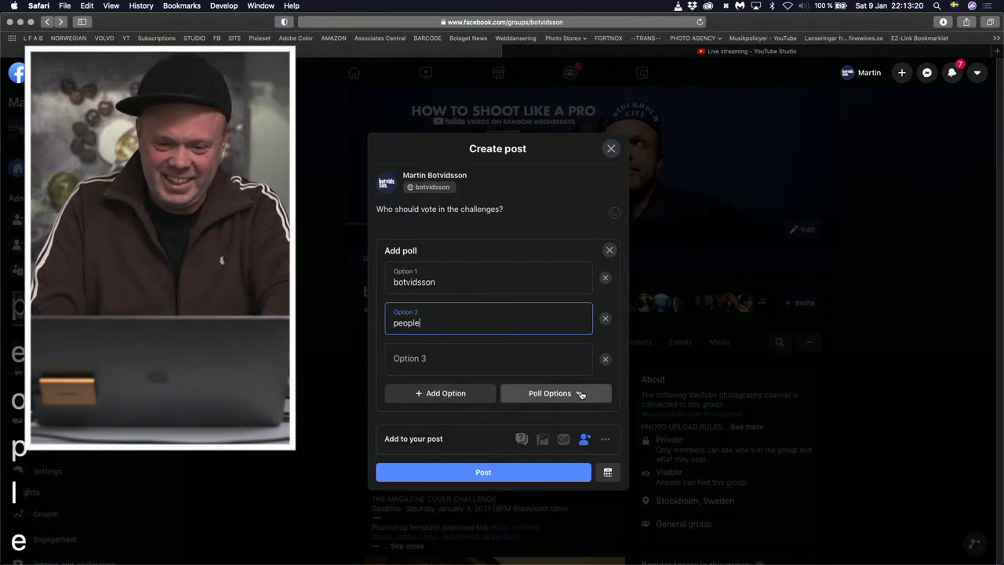
# Step: Turn off multiple answers and member-added options, then publish the poll
pyautogui.click(577, 394)
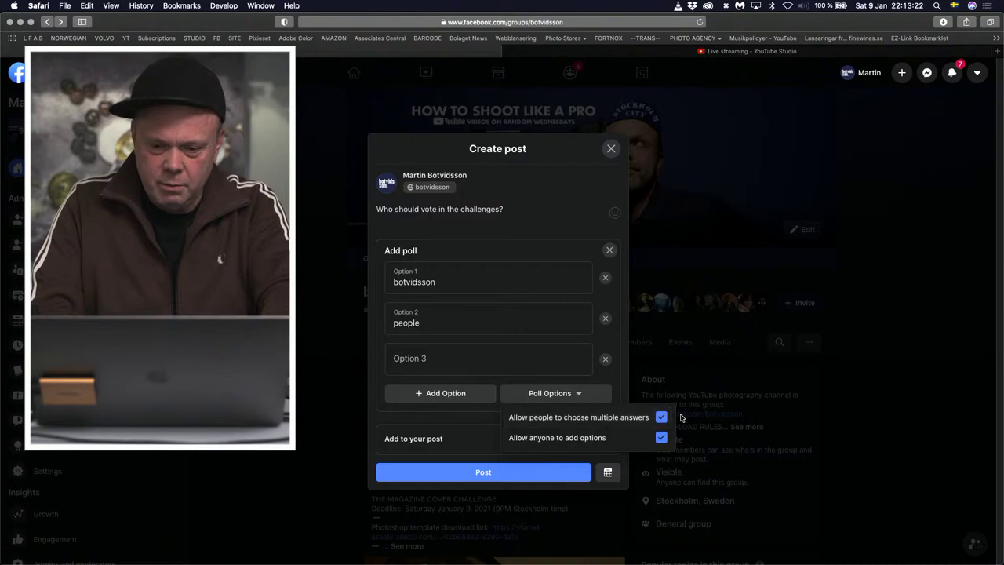
pyautogui.click(661, 417)
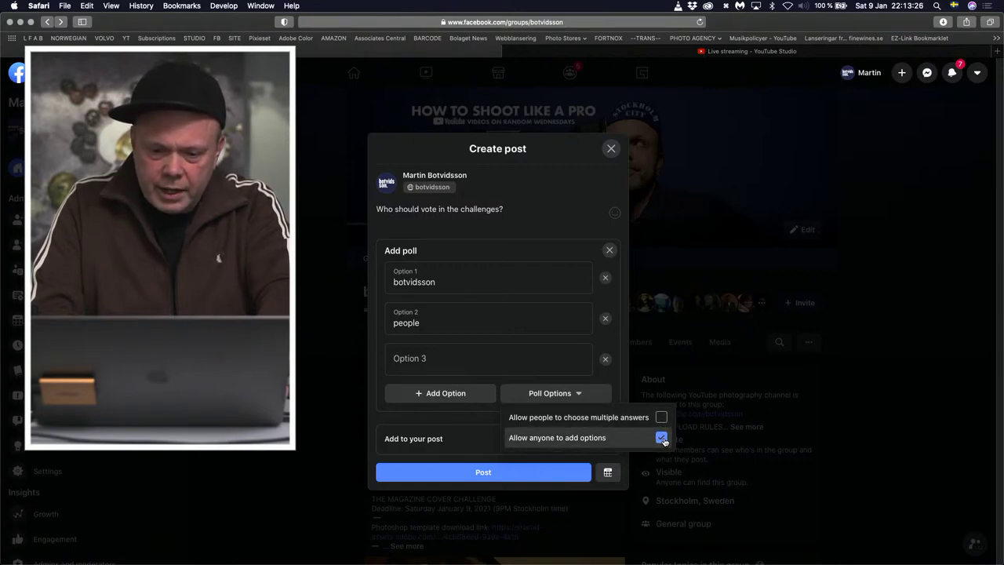
pyautogui.click(661, 438)
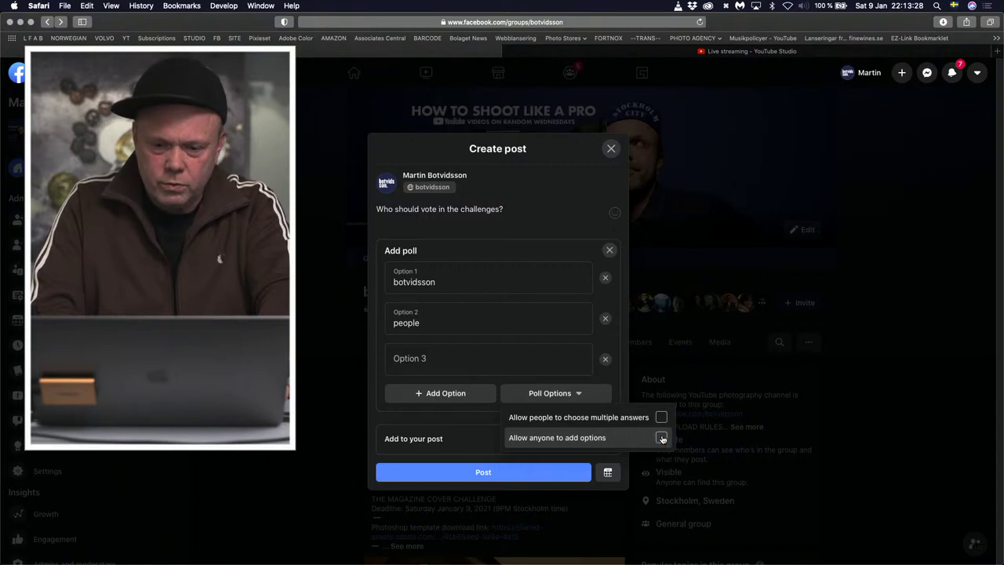
pyautogui.click(454, 420)
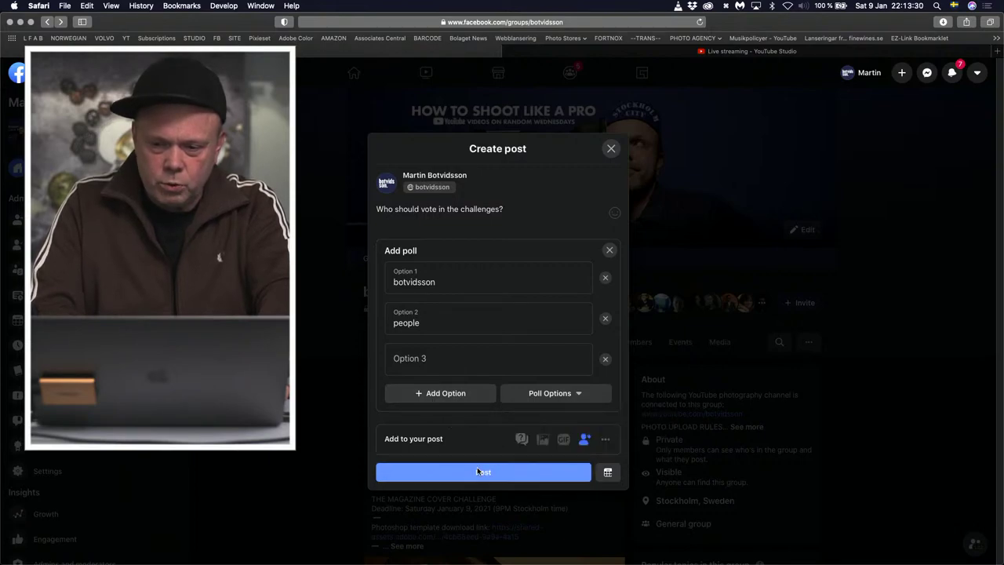
pyautogui.click(479, 471)
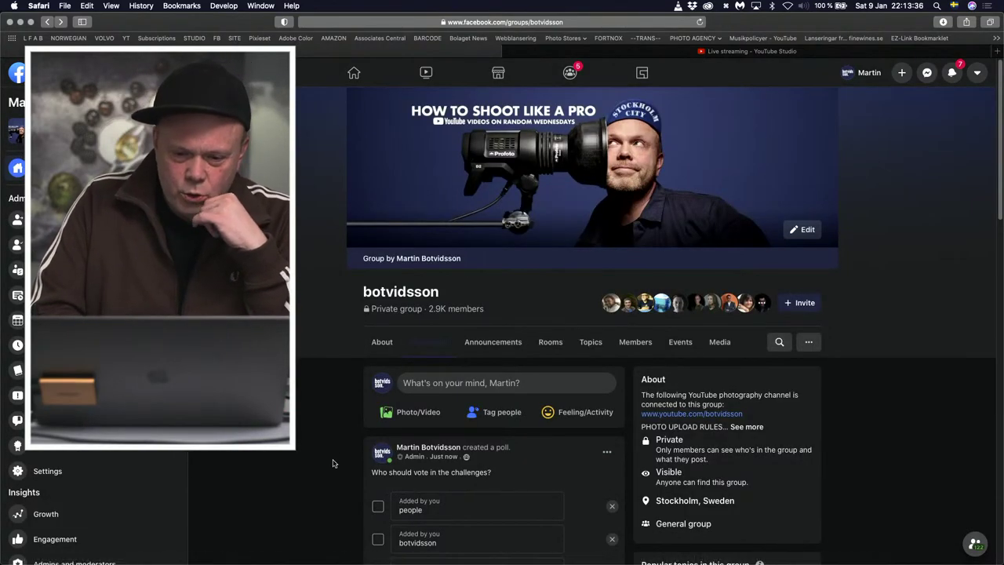
# Step: Vote for 'people' in the new poll and reload the group page
pyautogui.scroll(-3, 333, 463)
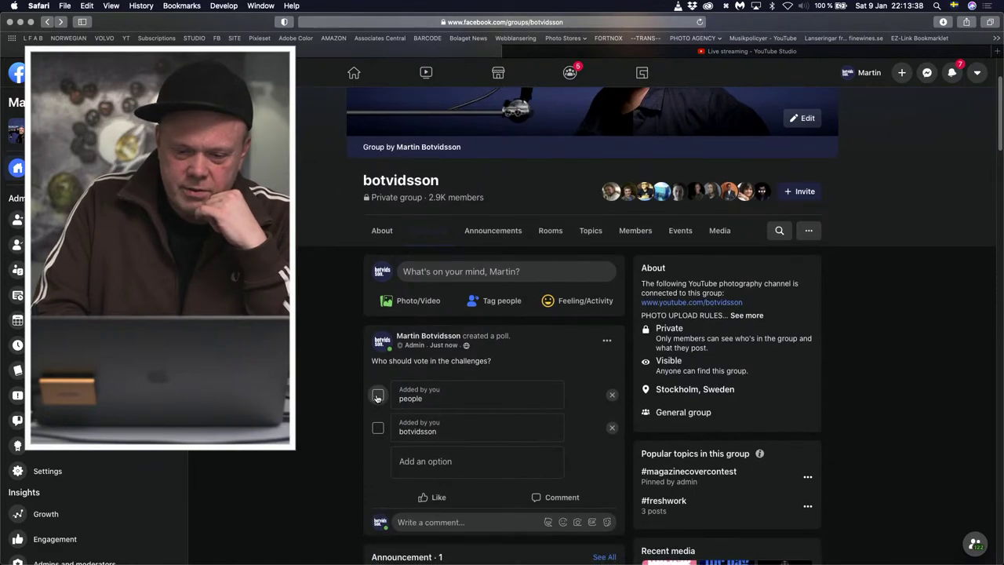
pyautogui.click(377, 395)
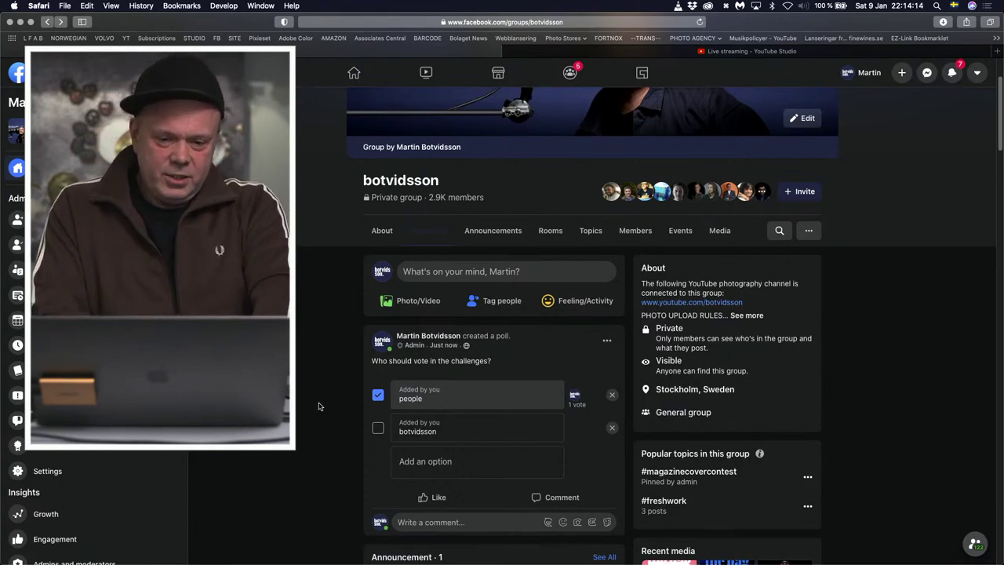
pyautogui.press('super+r')
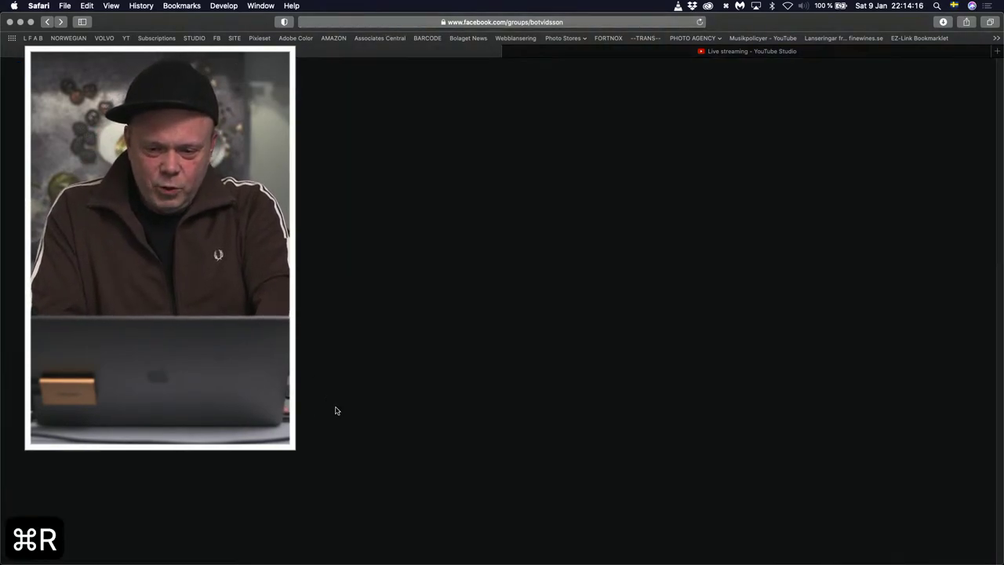
# Step: Remove the magazine cover contest post from the group's announcements
pyautogui.scroll(-5, 338, 404)
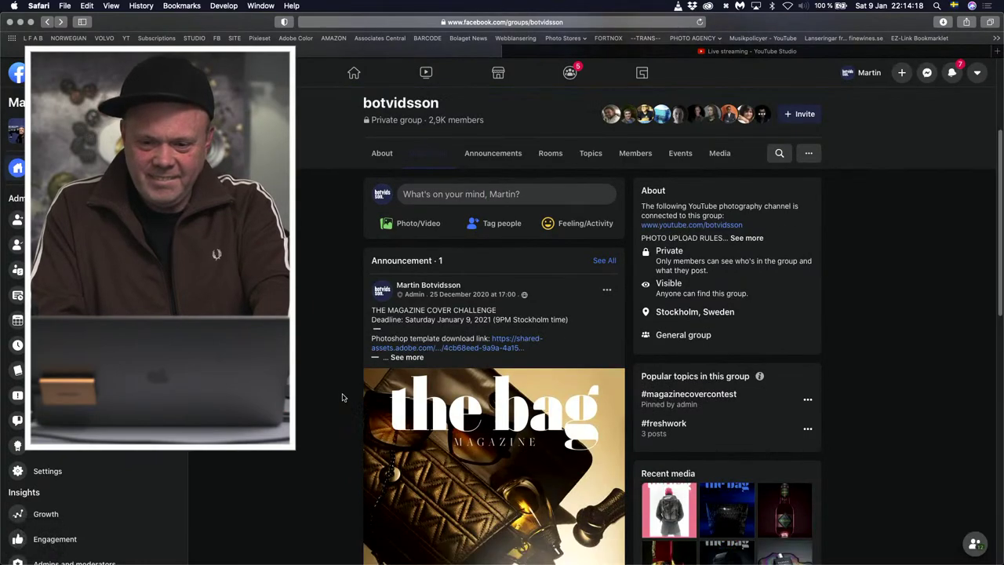
pyautogui.scroll(10, 342, 397)
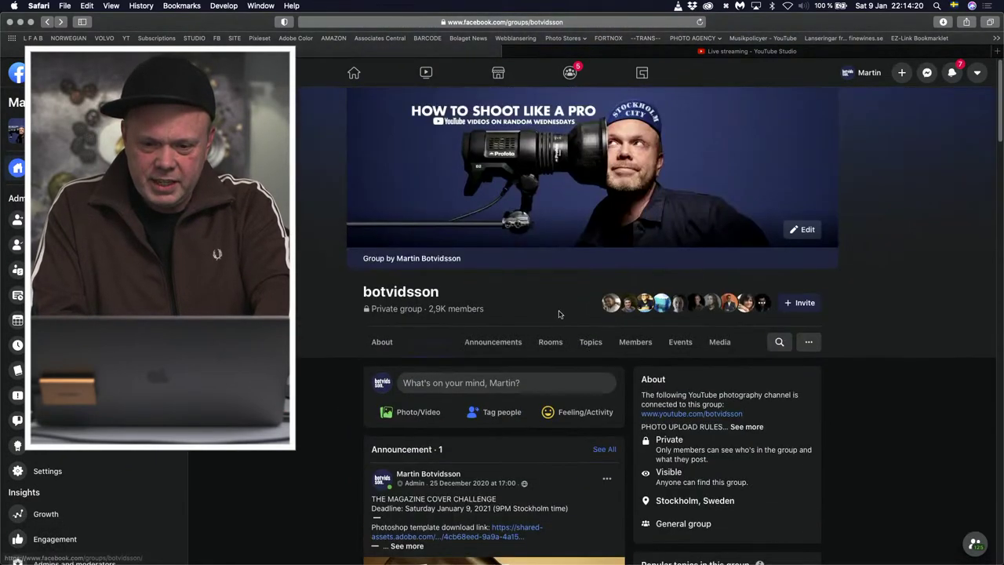
pyautogui.scroll(-3, 613, 346)
pyautogui.click(606, 385)
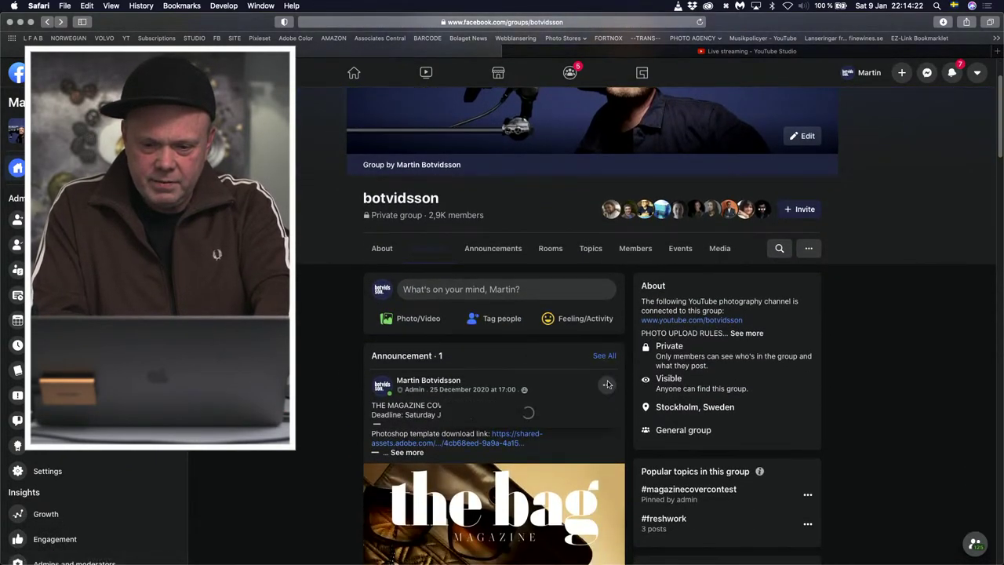
pyautogui.click(502, 412)
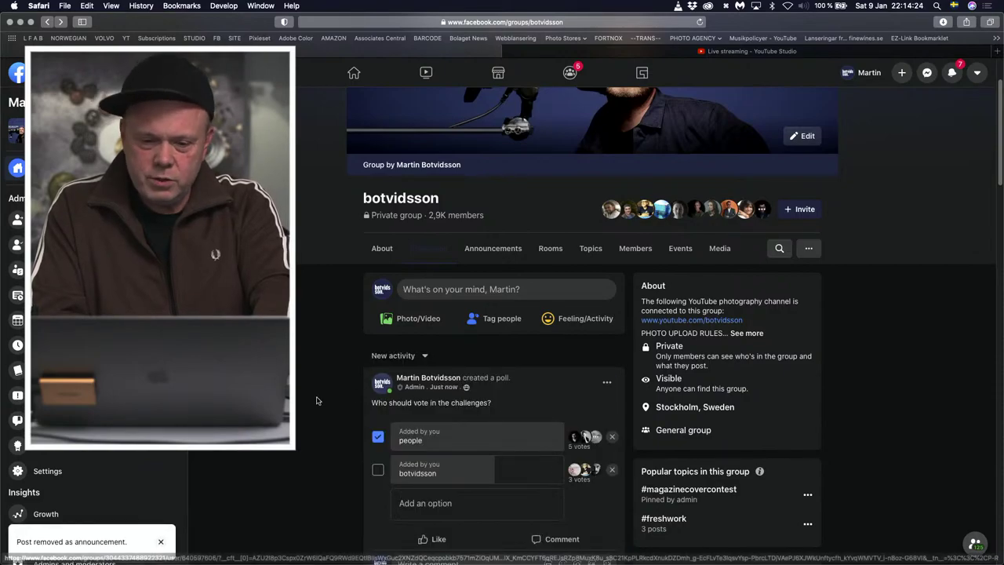
# Step: Scroll the feed, briefly check Photoshop, and return to the browser
pyautogui.scroll(-2, 504, 415)
pyautogui.scroll(-1, 535, 373)
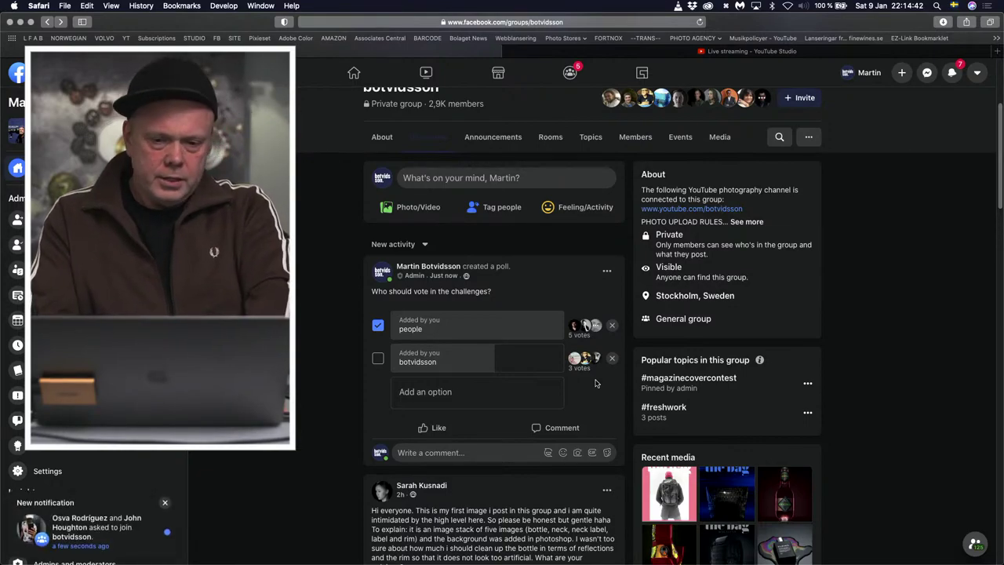
pyautogui.press('super+Tab')
pyautogui.press('super+Tab')
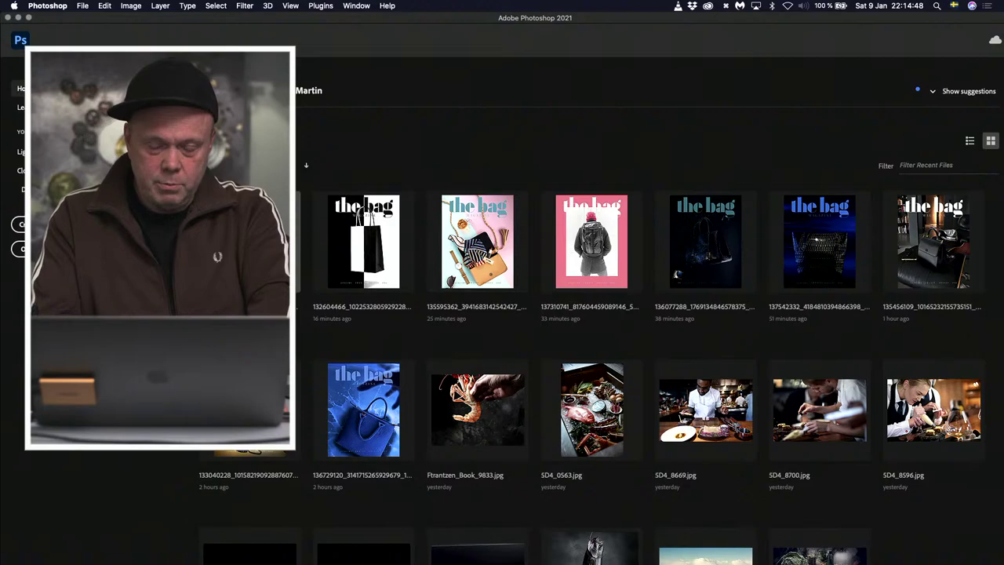
pyautogui.press('super+Tab')
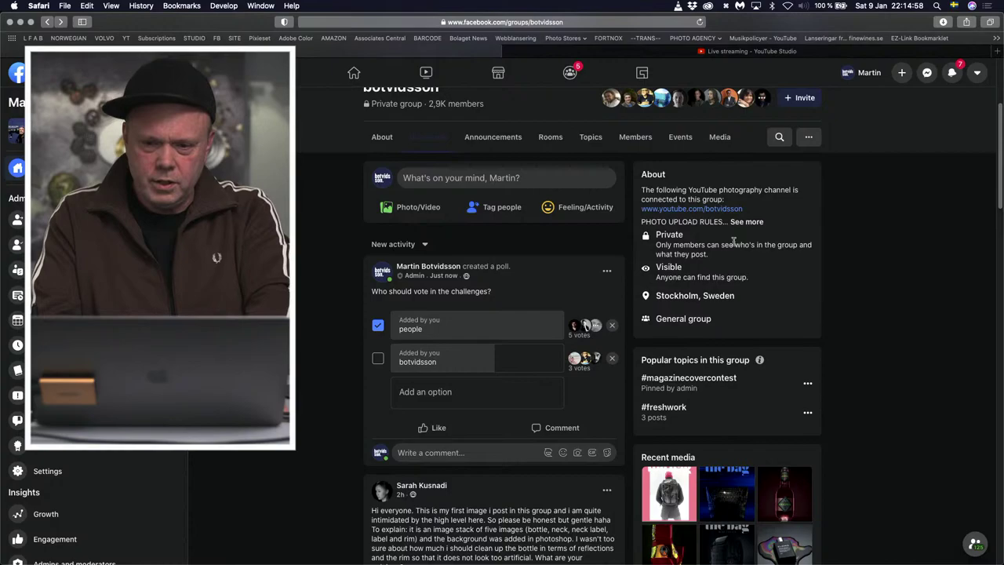
# Step: Reload for fresh poll counts and keep 'people' ticked as your vote
pyautogui.press('super+r')
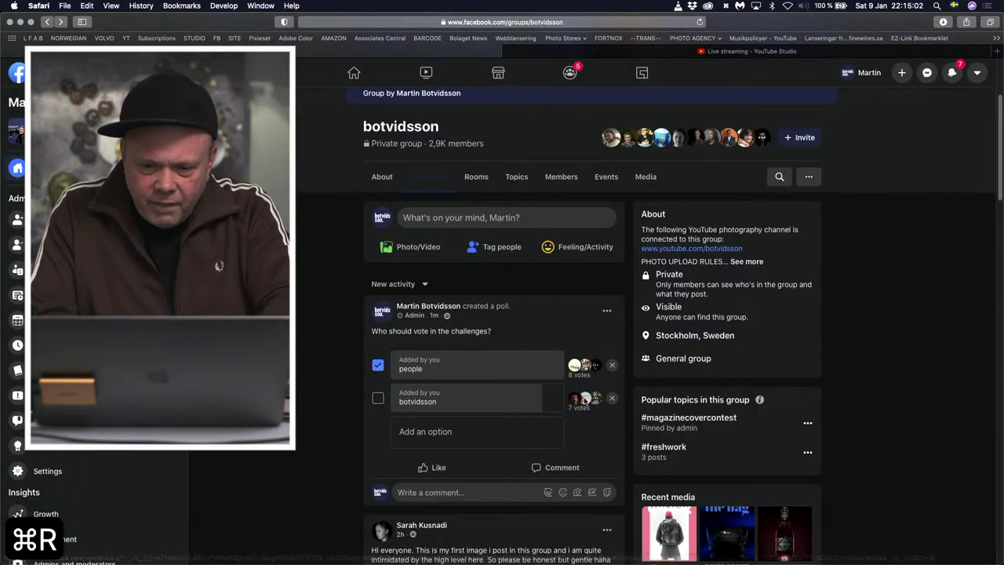
pyautogui.click(378, 366)
pyautogui.press('cmd+r')
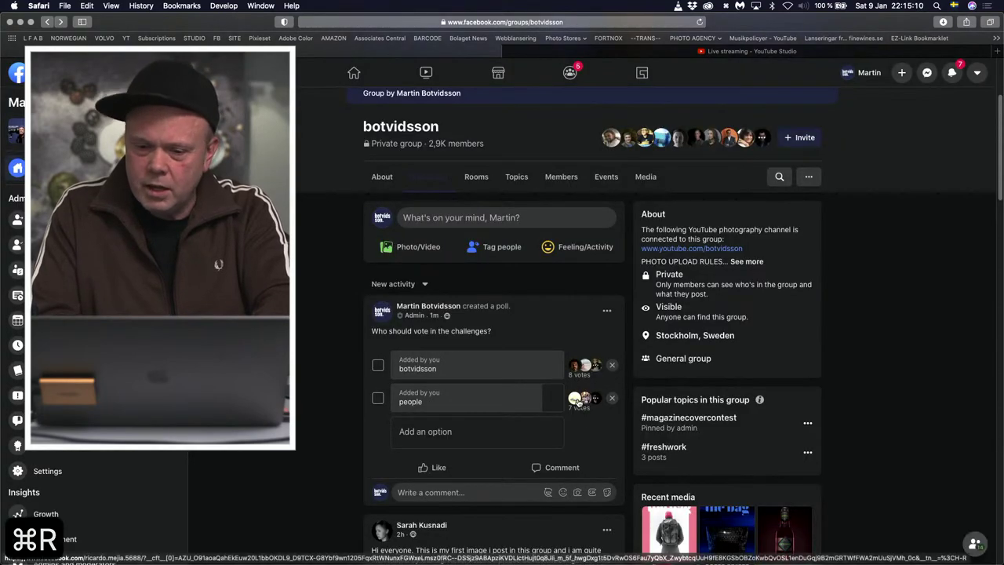
pyautogui.click(377, 367)
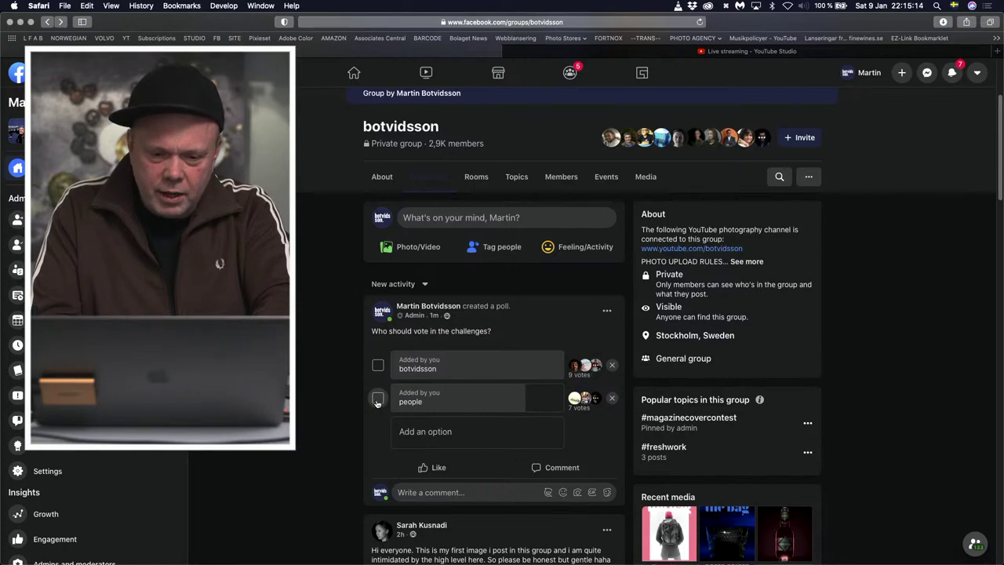
pyautogui.click(377, 398)
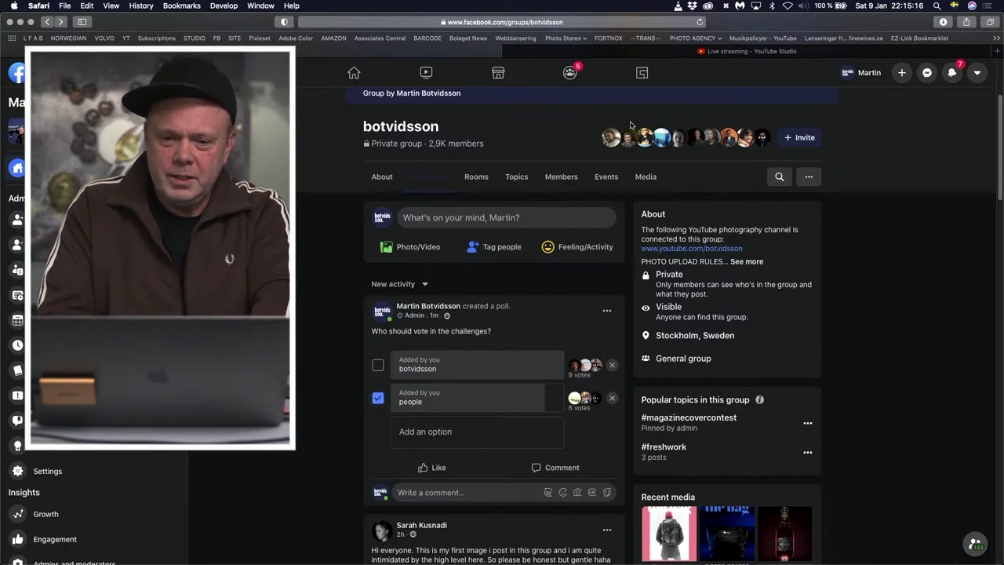
pyautogui.scroll(3, 516, 220)
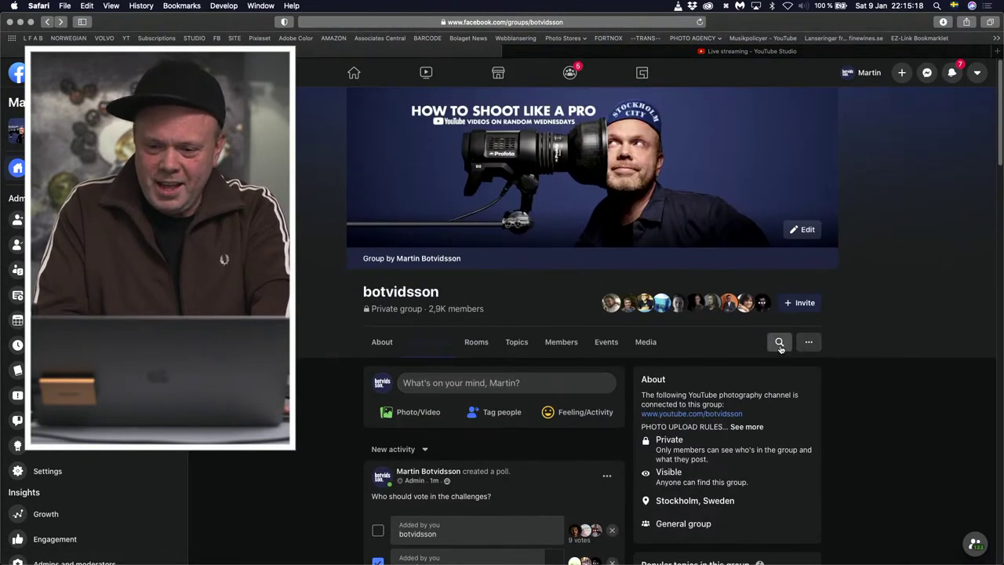
pyautogui.click(779, 341)
# Step: Search the group for the member's name and open their 'the bag' cover photo
pyautogui.click(624, 187)
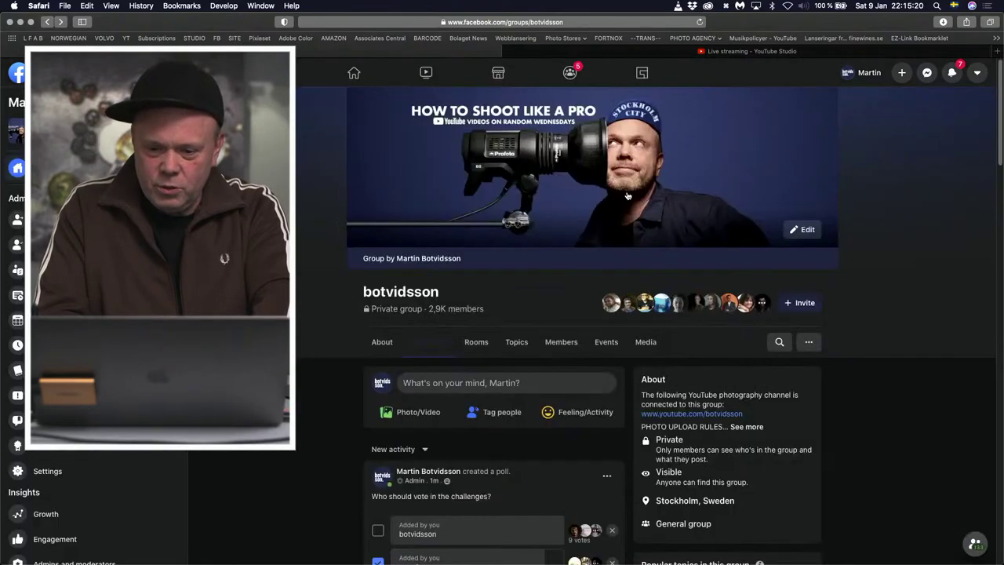
pyautogui.click(644, 343)
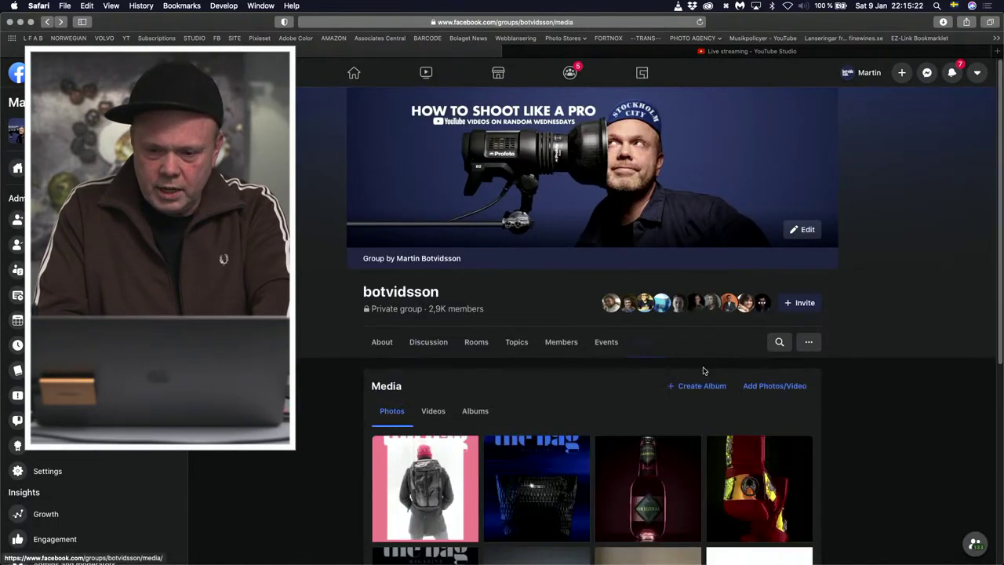
pyautogui.click(779, 341)
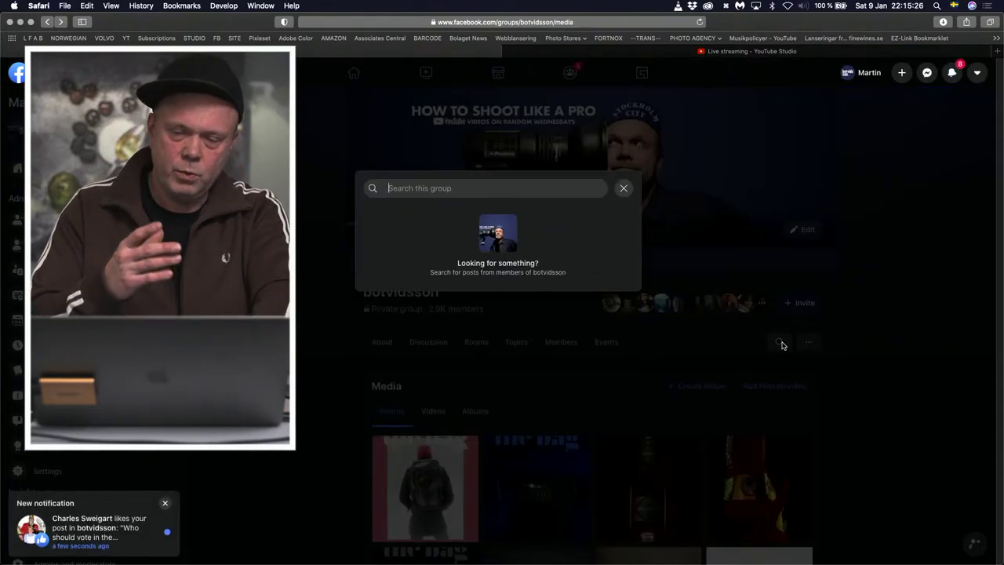
pyautogui.write('H')
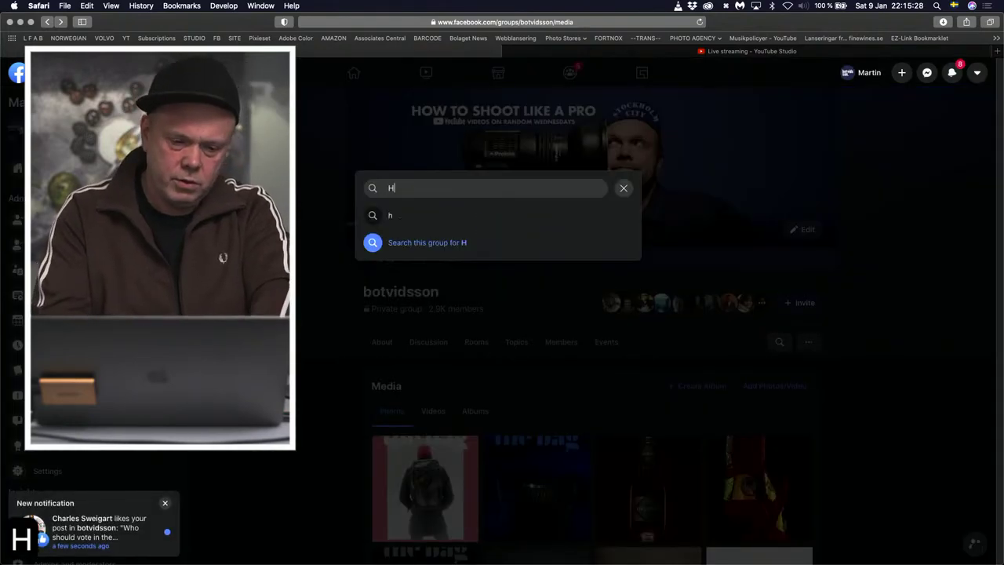
pyautogui.write('enrik')
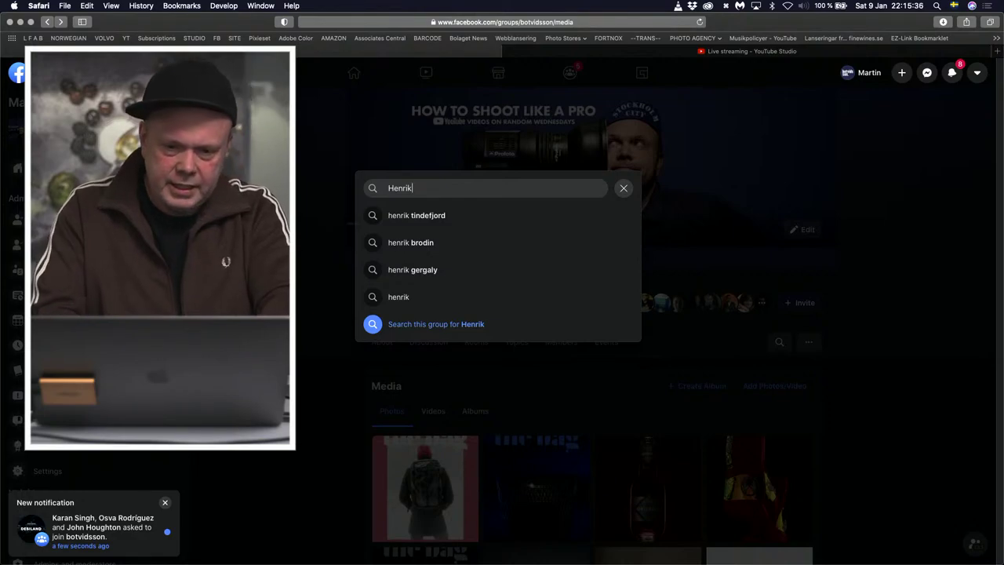
pyautogui.write('ger')
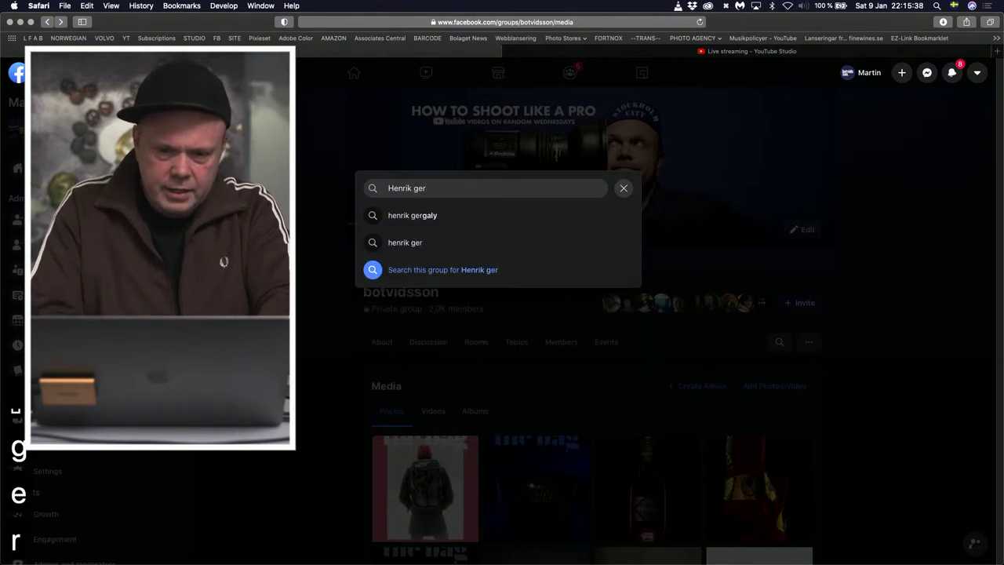
pyautogui.click(429, 218)
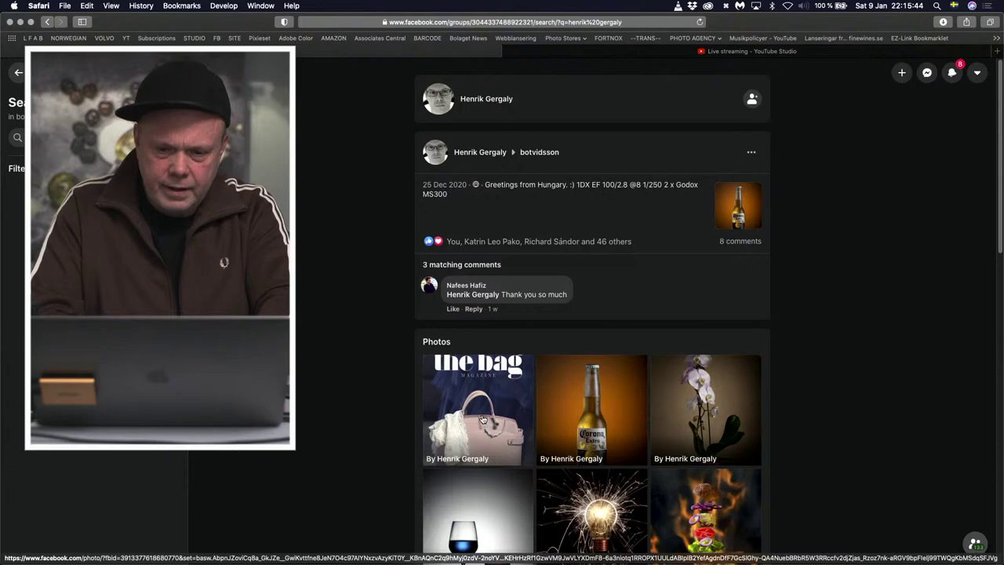
pyautogui.click(481, 419)
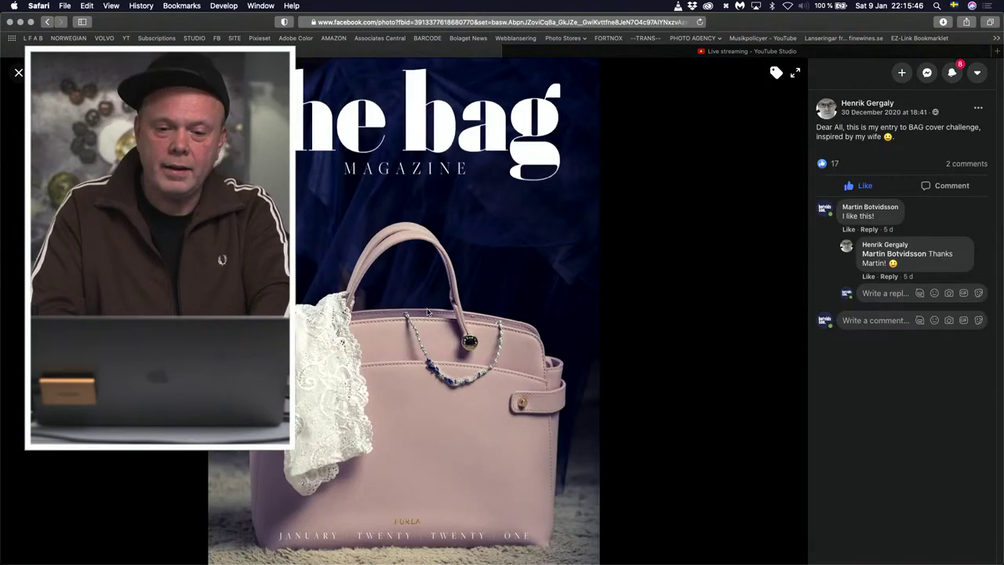
# Step: Show the pink bag cover in Photoshop fitted to screen in full-screen mode
pyautogui.moveTo(439, 558)
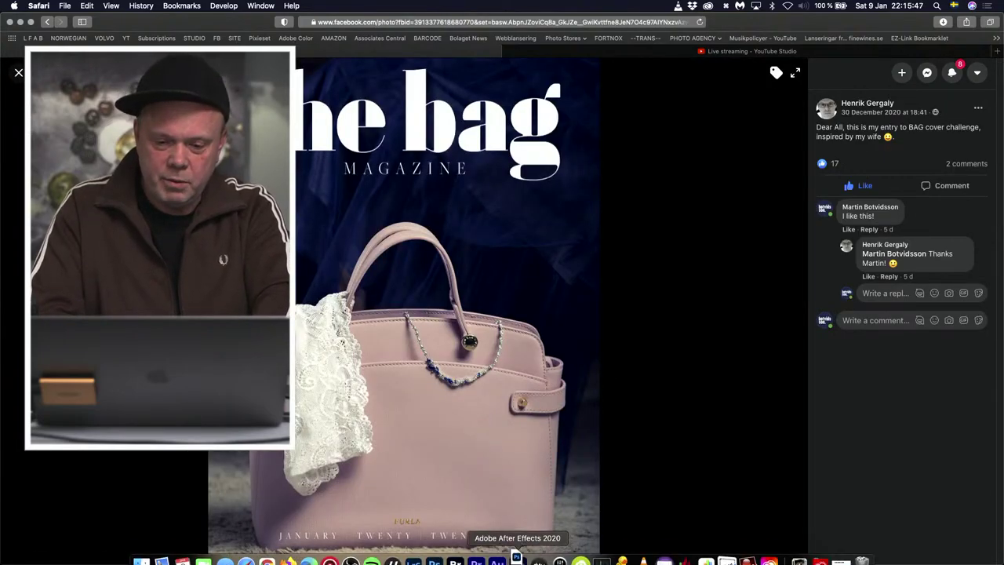
pyautogui.click(434, 550)
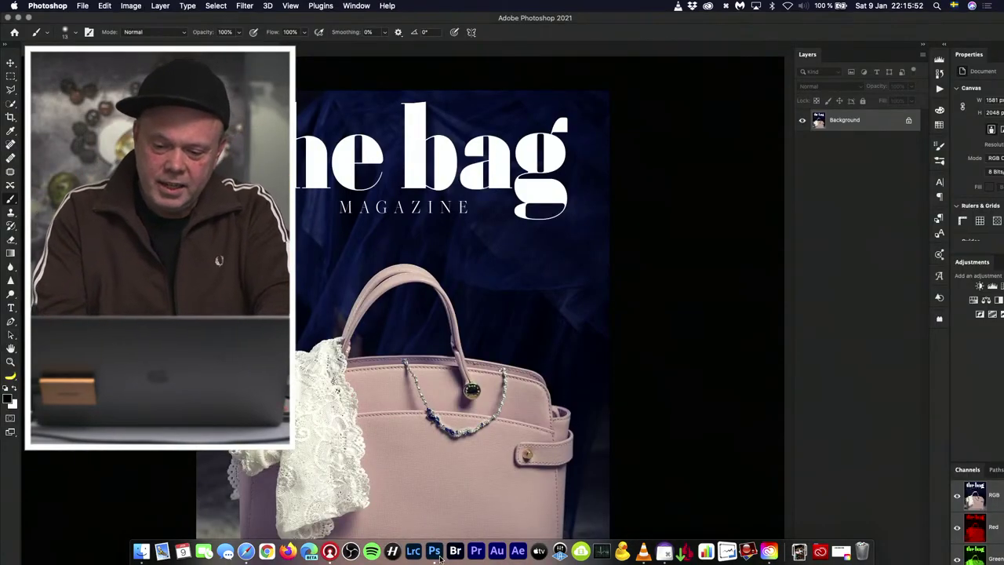
pyautogui.press('super+0')
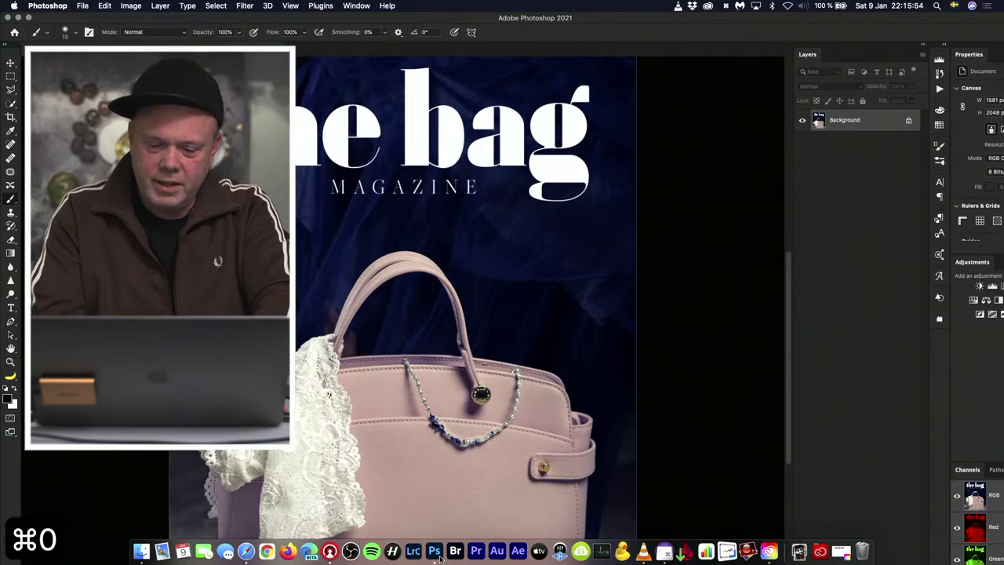
pyautogui.press('f')
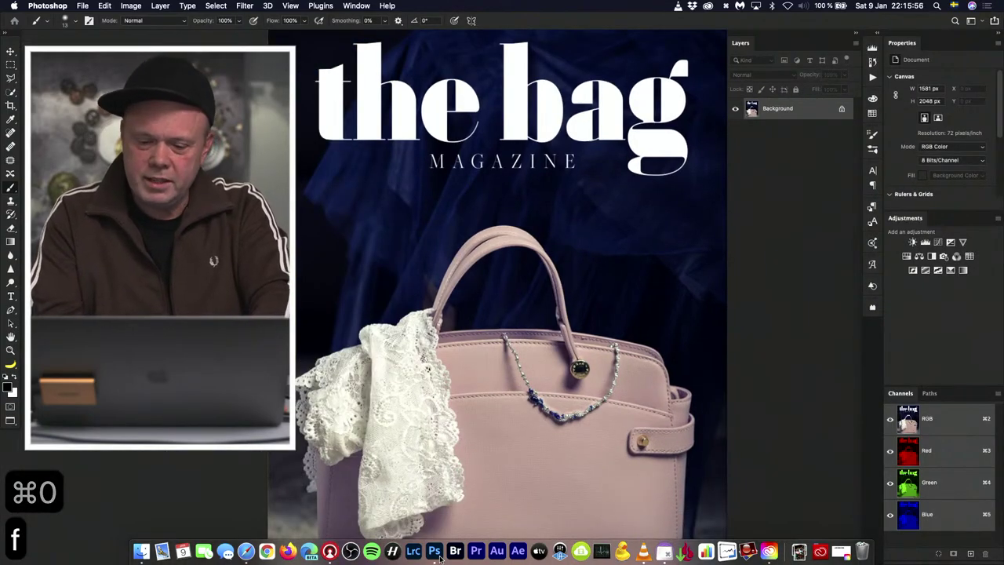
pyautogui.press('super+0')
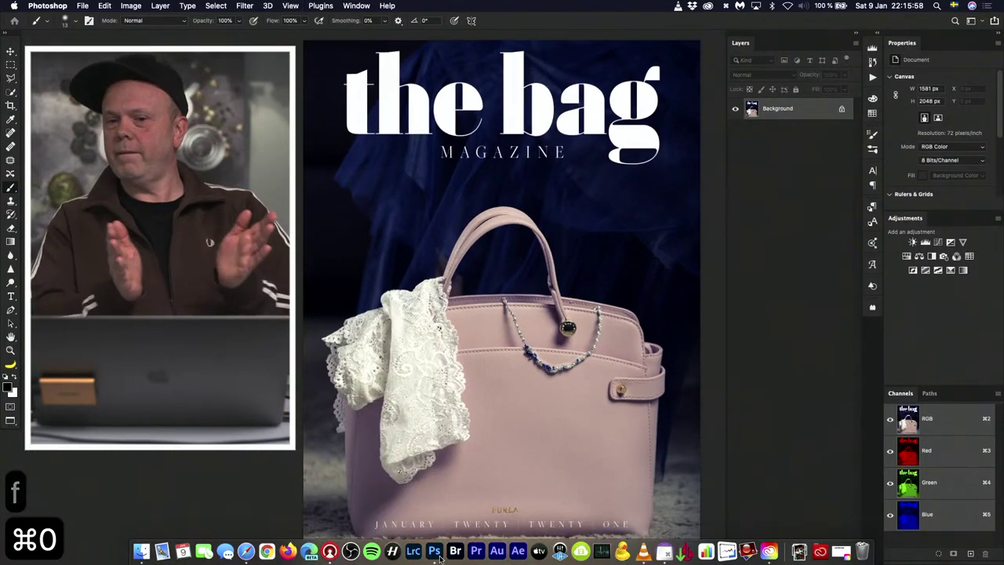
pyautogui.press('f')
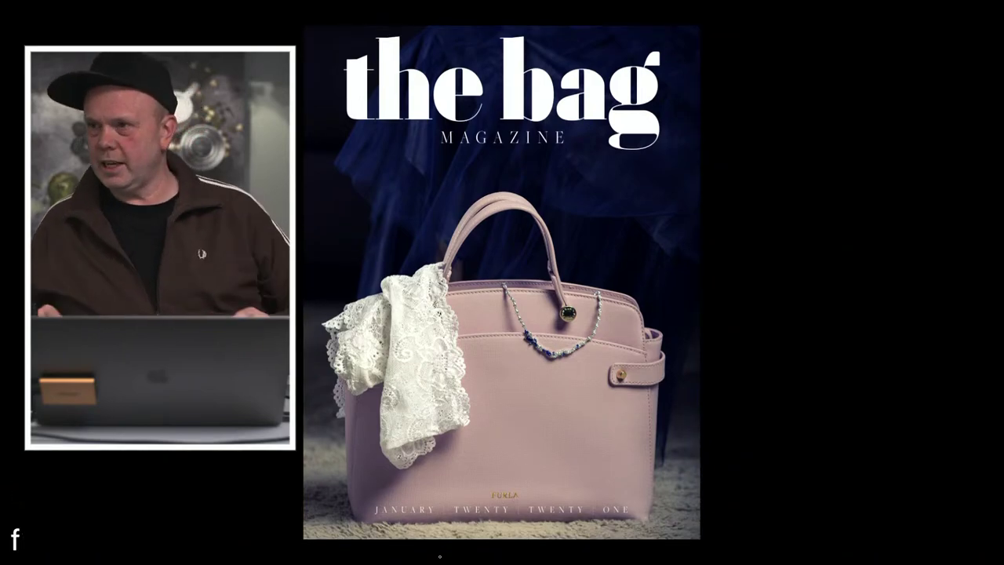
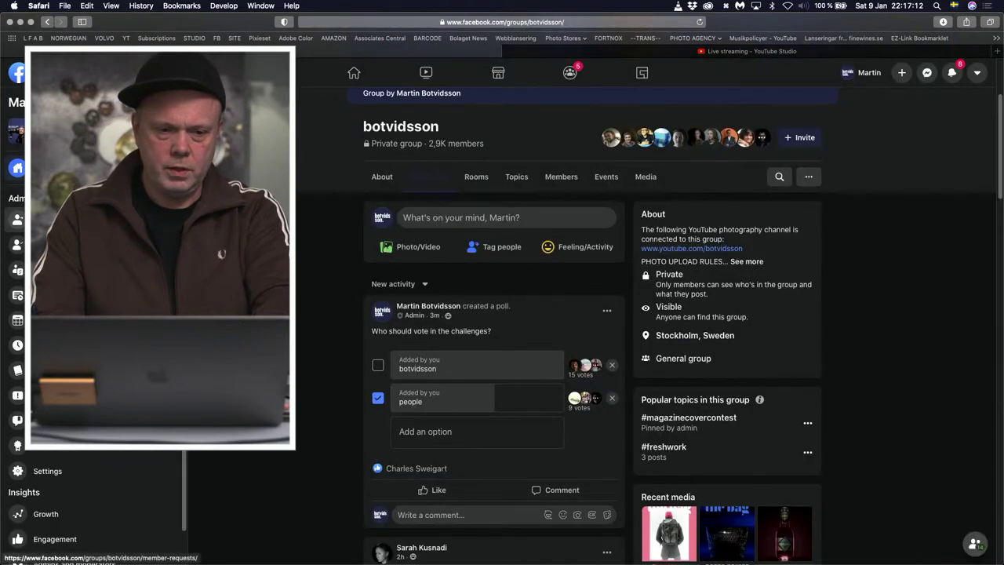
# Step: Open the group's member requests and decline the first two pending requests
pyautogui.click(63, 219)
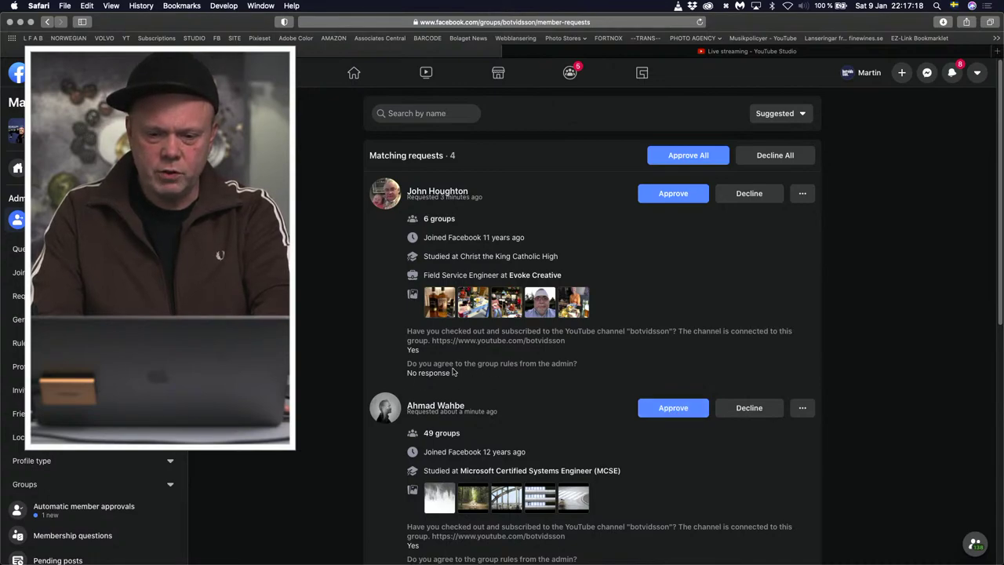
pyautogui.click(749, 408)
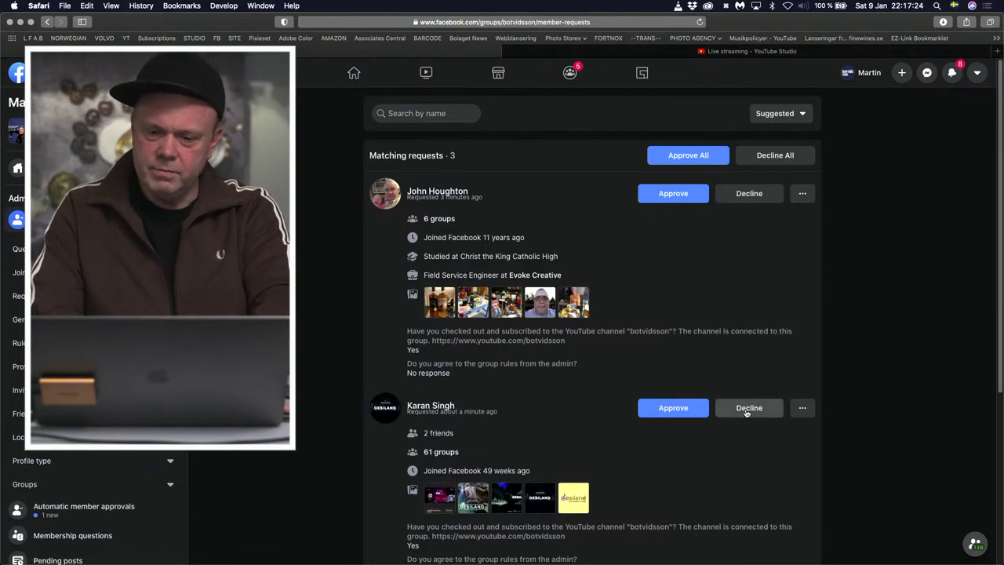
pyautogui.click(747, 411)
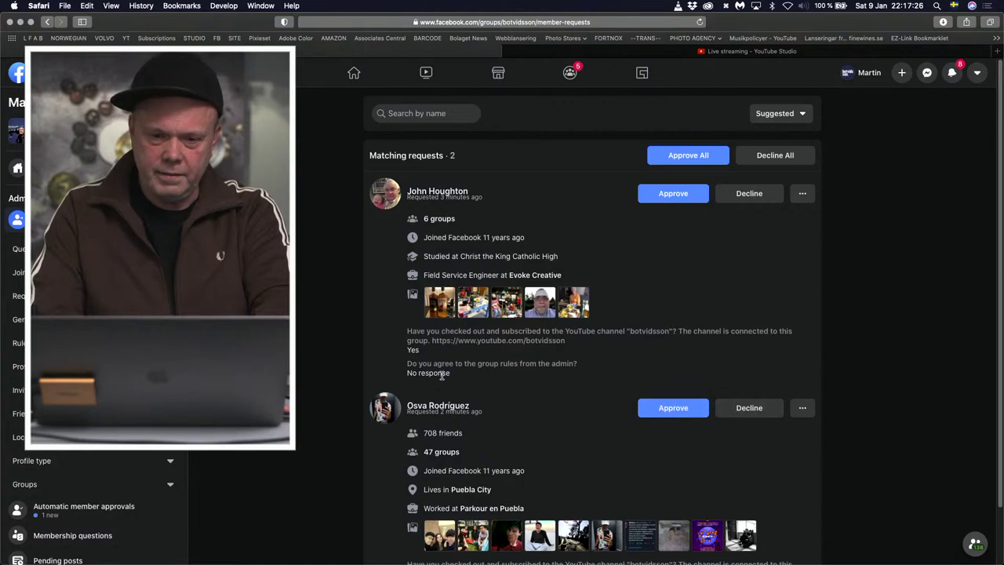
pyautogui.press('super+z')
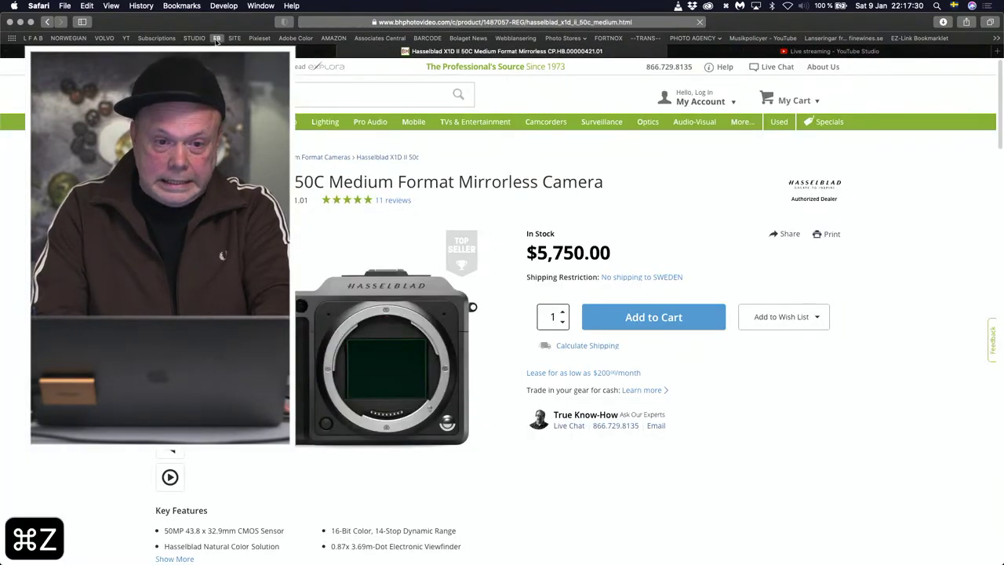
pyautogui.click(217, 38)
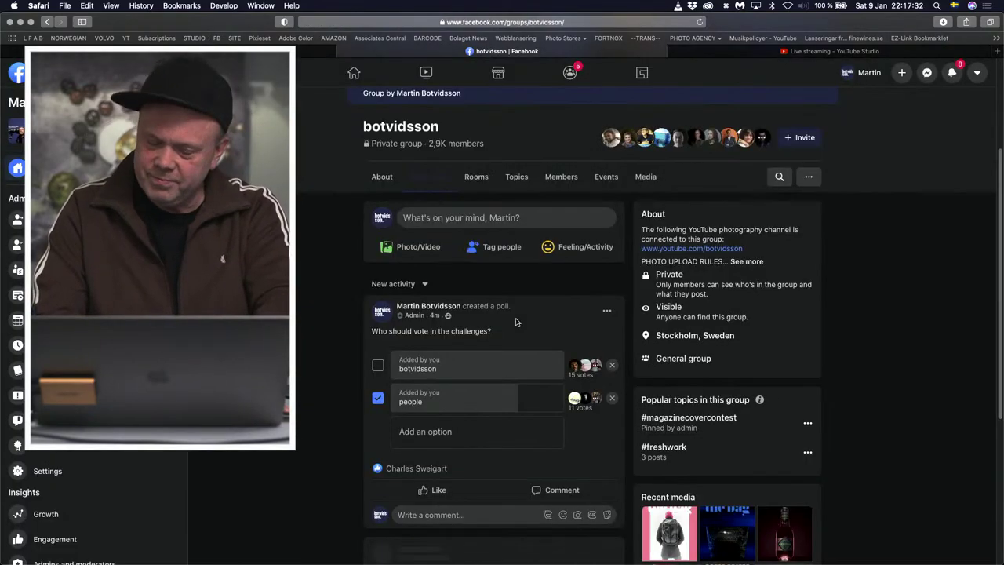
pyautogui.click(18, 220)
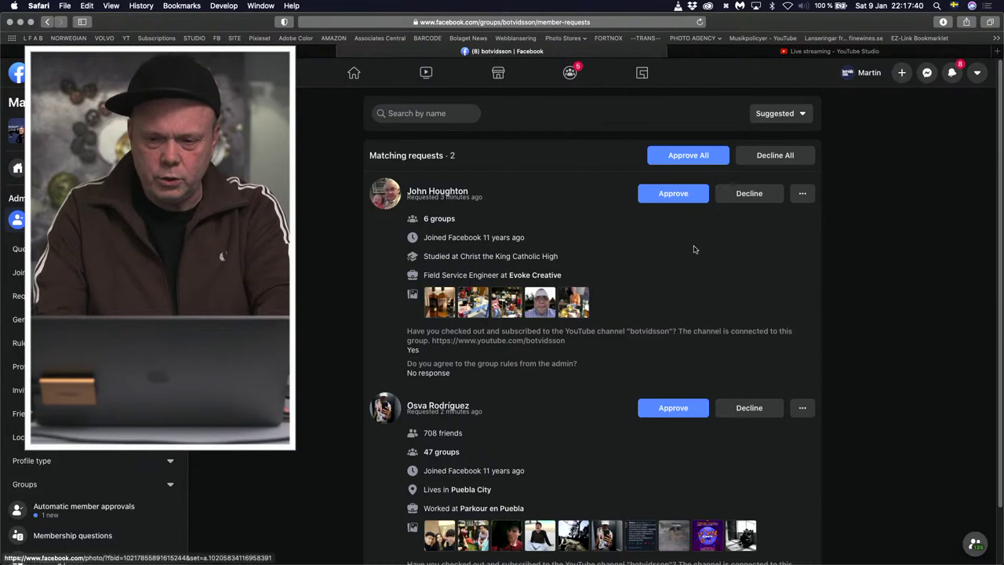
# Step: Approve or decline the remaining requests, reloading until none are left
pyautogui.scroll(-2, 345, 432)
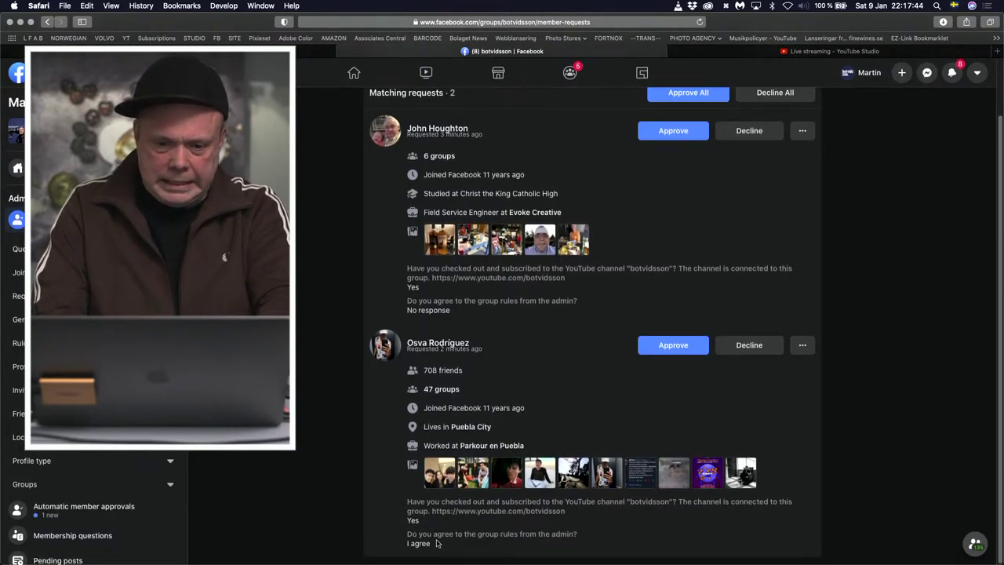
pyautogui.click(669, 344)
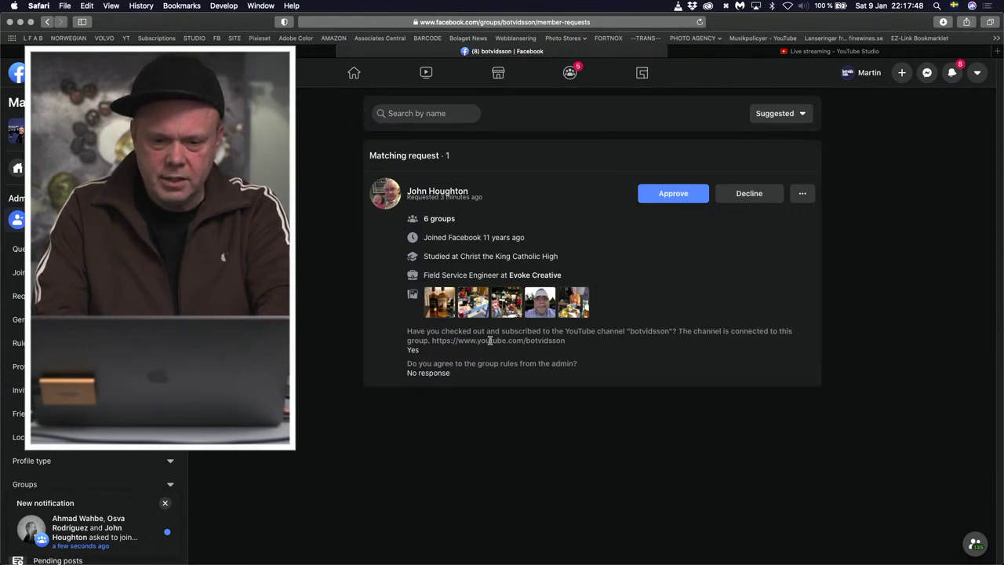
pyautogui.click(744, 196)
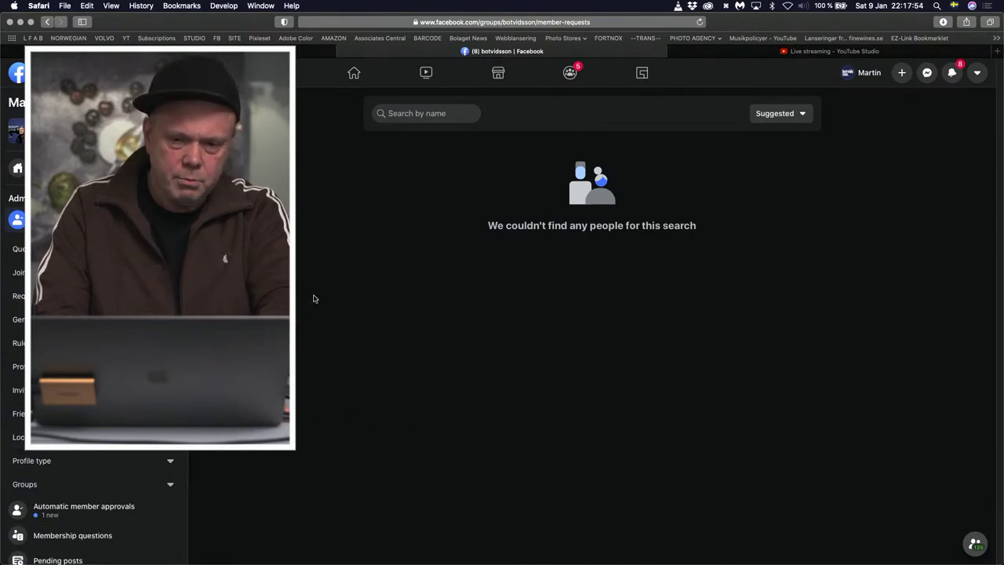
pyautogui.press('super+r')
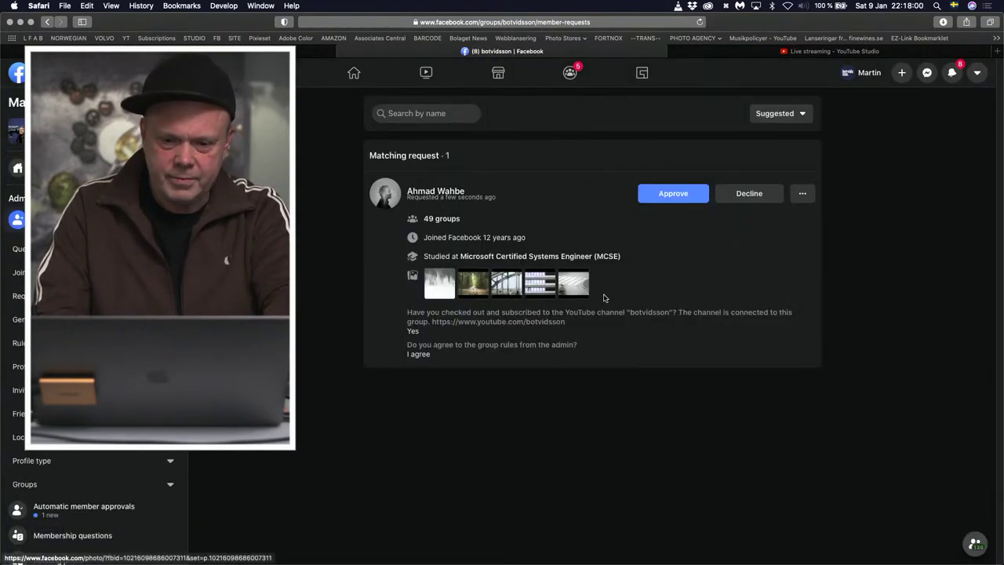
pyautogui.click(668, 194)
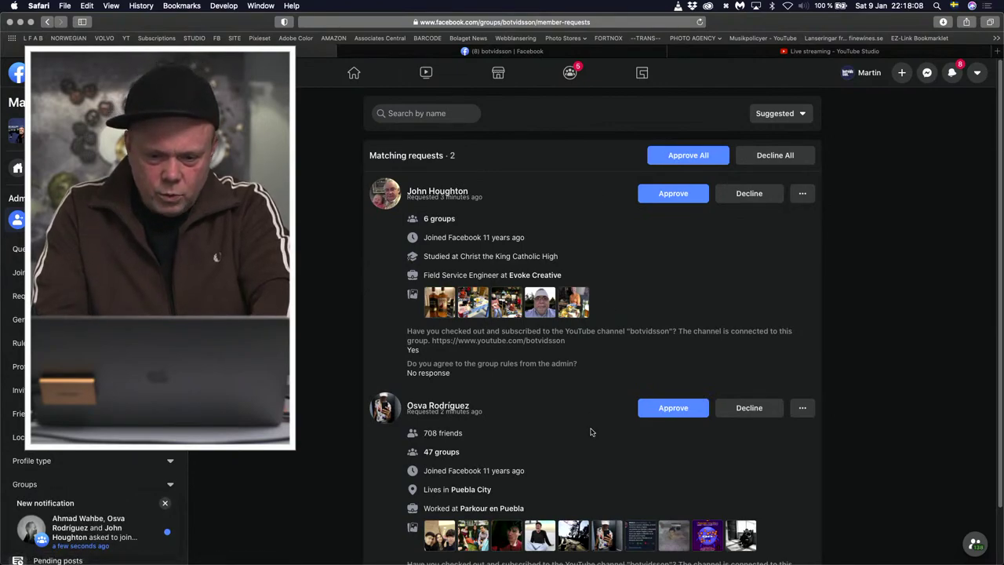
pyautogui.scroll(-2, 589, 430)
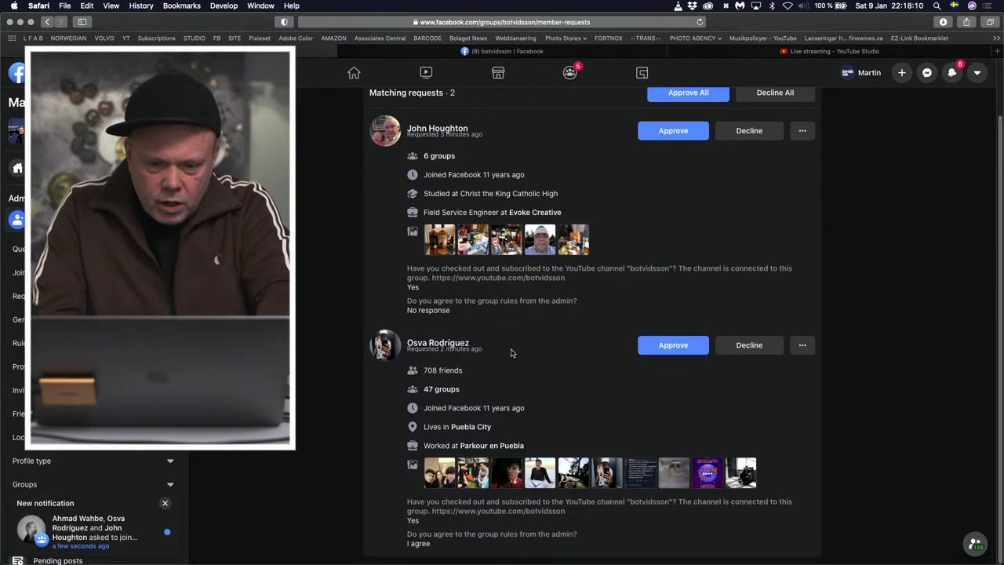
pyautogui.click(673, 347)
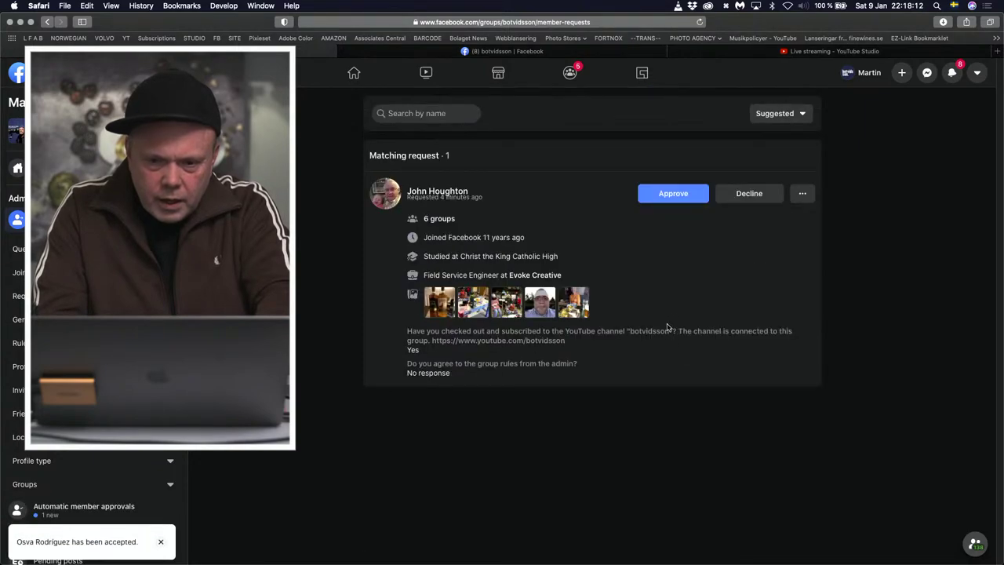
pyautogui.press('super+w')
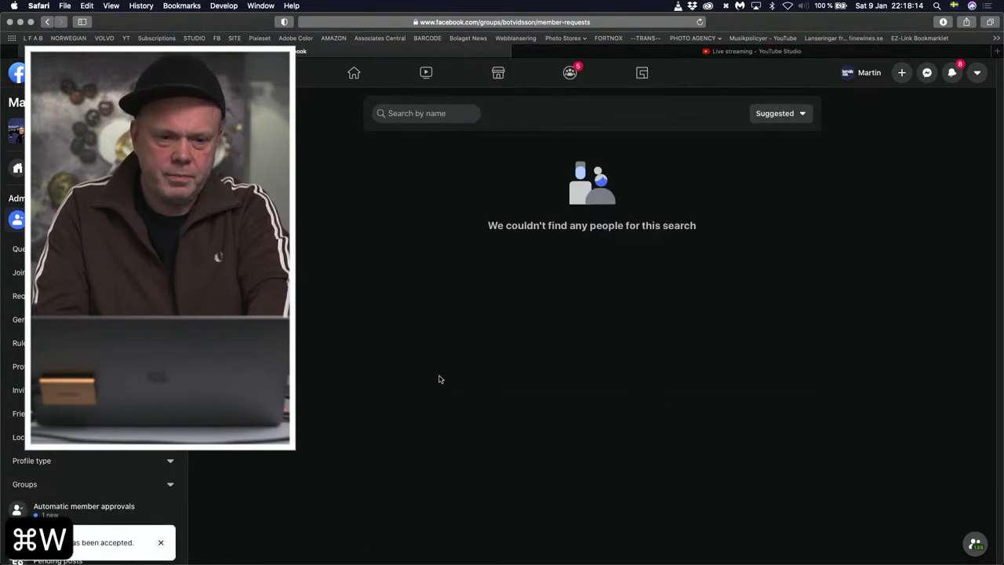
# Step: View the pink handbag 'the bag' cover in Photoshop, then close that document
pyautogui.press('super+Tab')
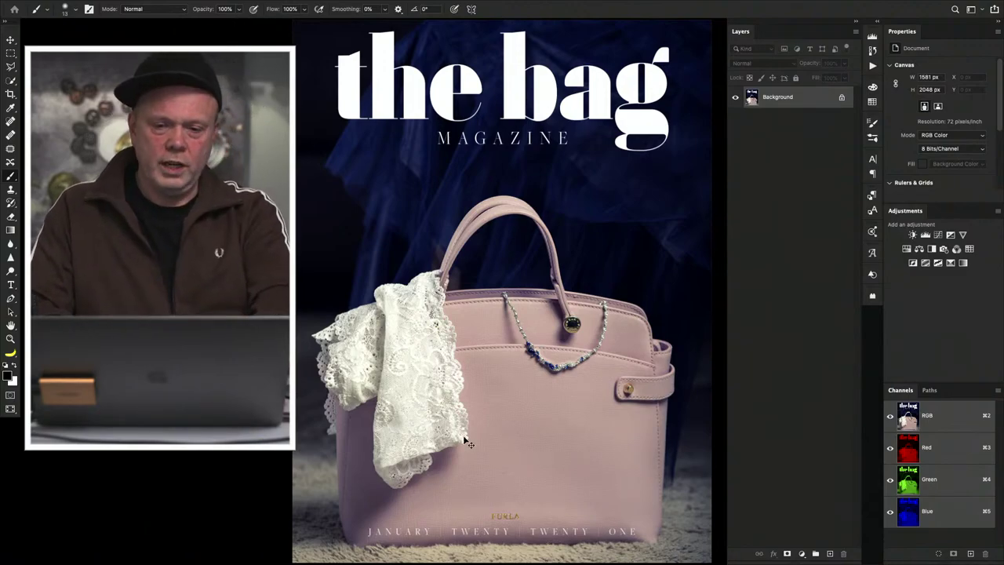
pyautogui.press('super+w')
# Step: Search the group for the member's name from the suggestions
pyautogui.press('super+Tab')
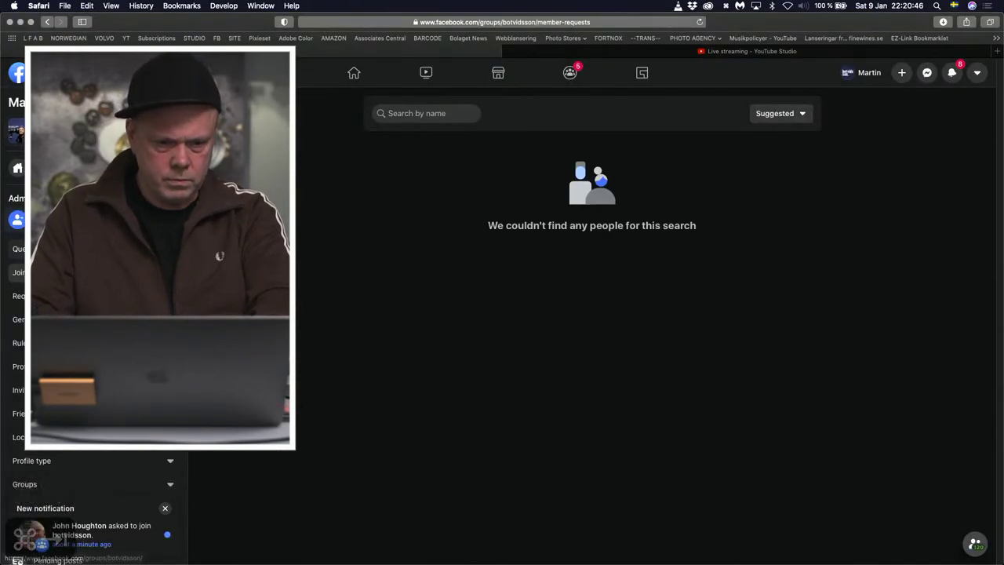
pyautogui.click(66, 535)
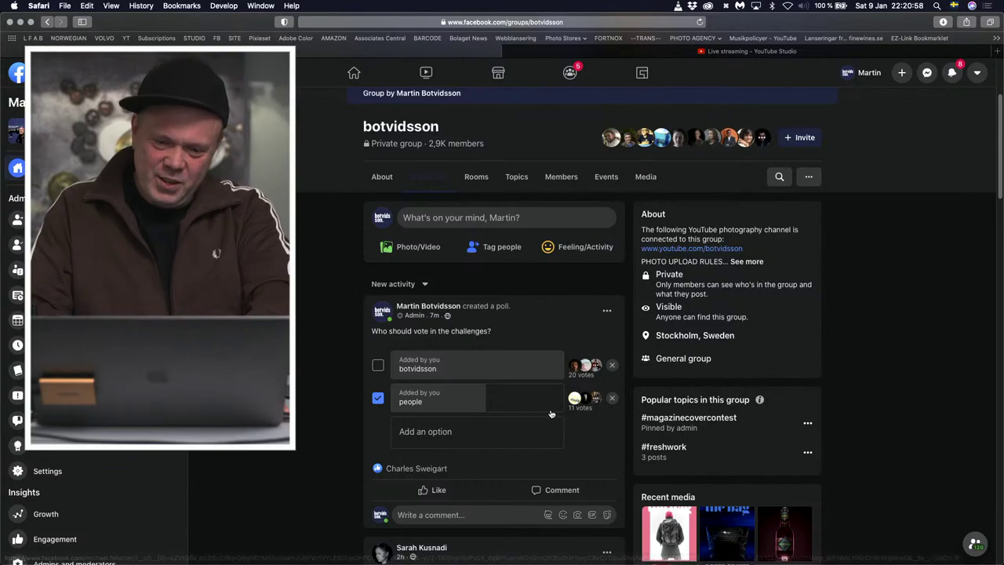
pyautogui.click(779, 178)
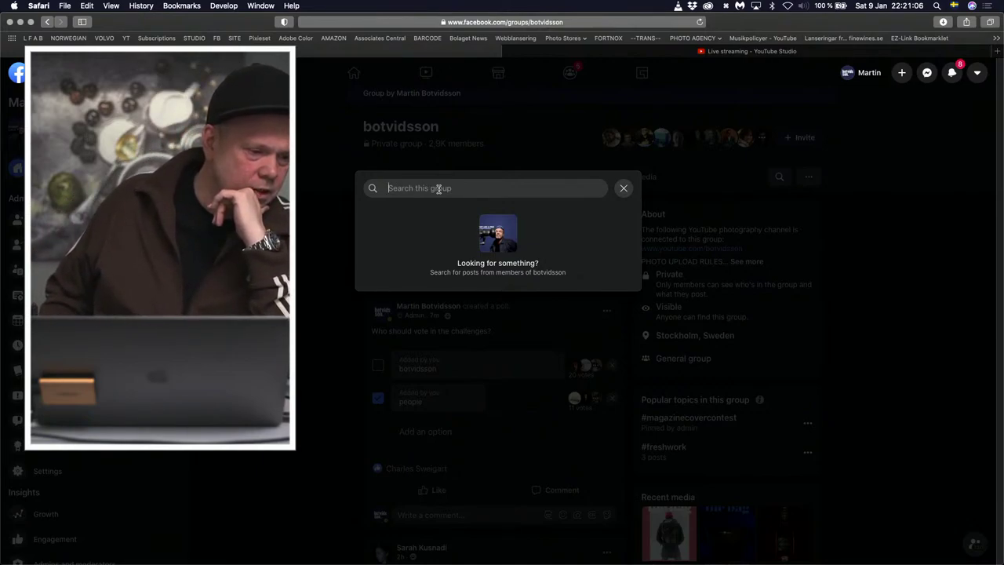
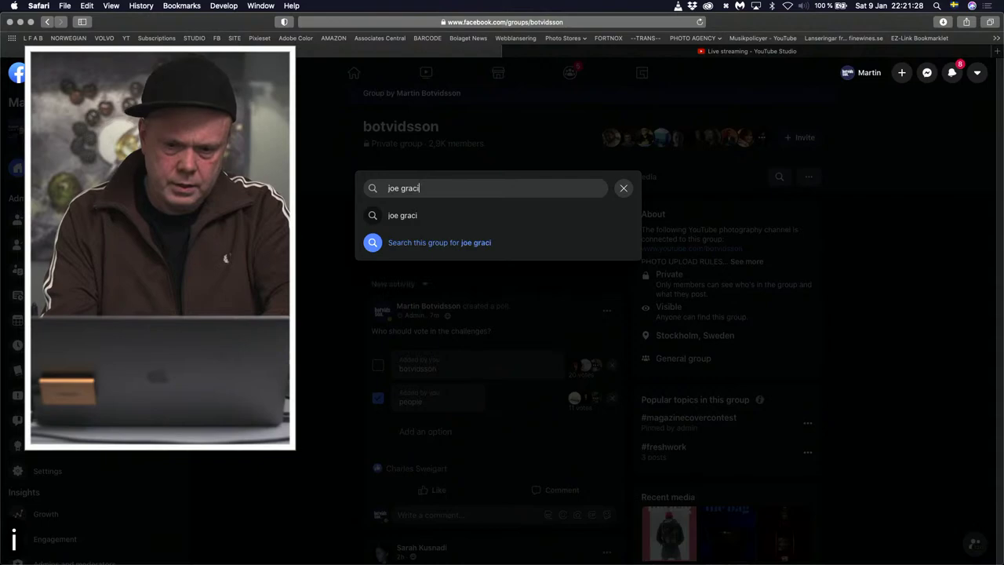
pyautogui.press('Down')
pyautogui.press('Return')
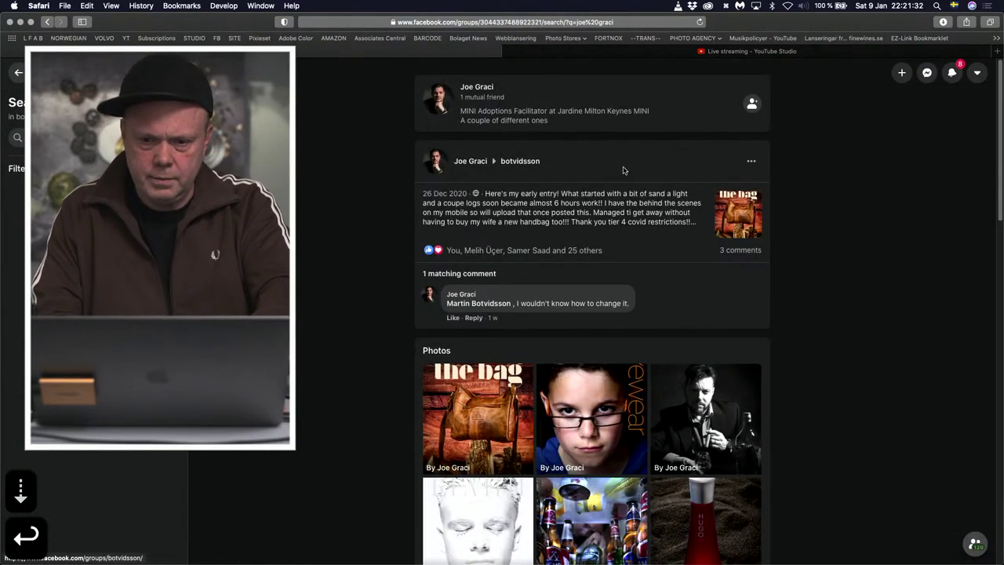
# Step: Open the member's 'the bag' cover post and view its photo full-size
pyautogui.click(737, 214)
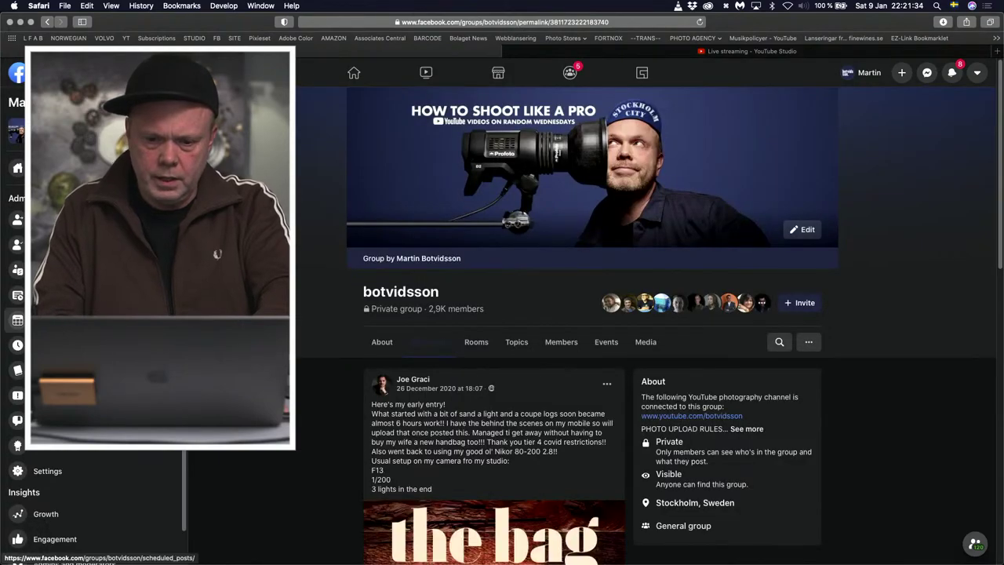
pyautogui.scroll(-10, 314, 414)
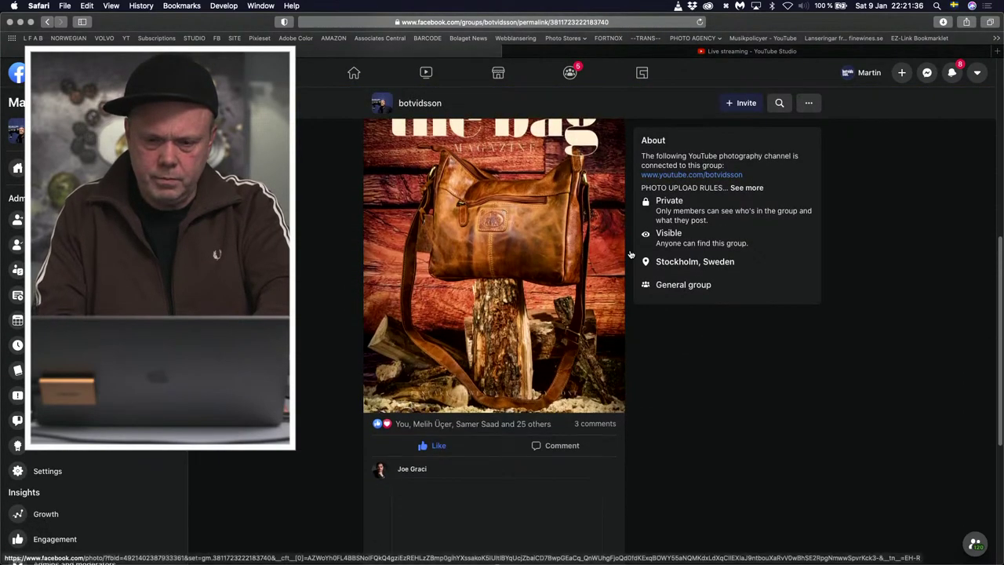
pyautogui.click(529, 259)
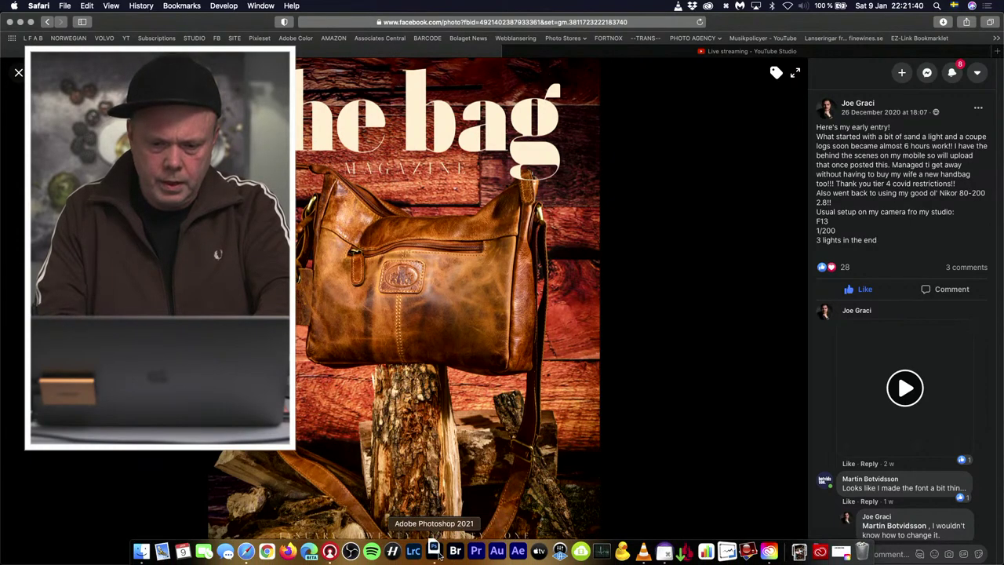
pyautogui.click(436, 552)
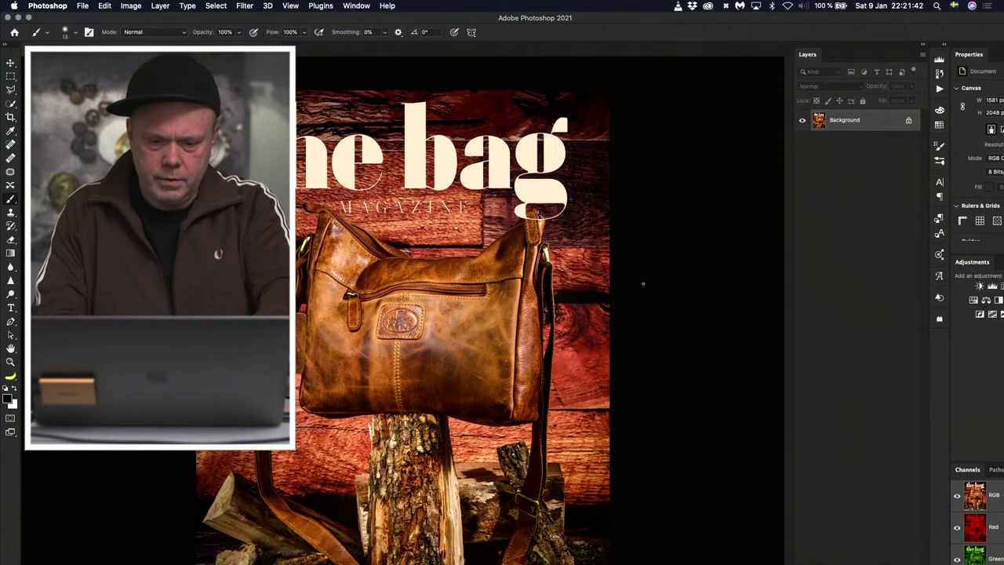
# Step: Show the leather-bag 'the bag' cover full-screen, fitted to the window
pyautogui.press('f')
pyautogui.press('super+0')
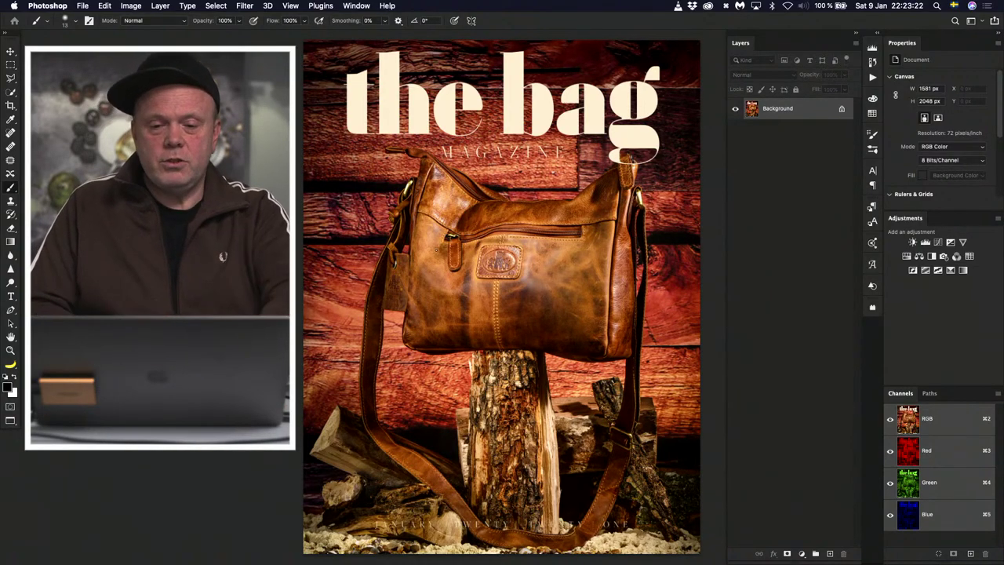
# Step: Add a Hue/Saturation layer at Saturation -32, then a Selective Color layer above it
pyautogui.click(801, 554)
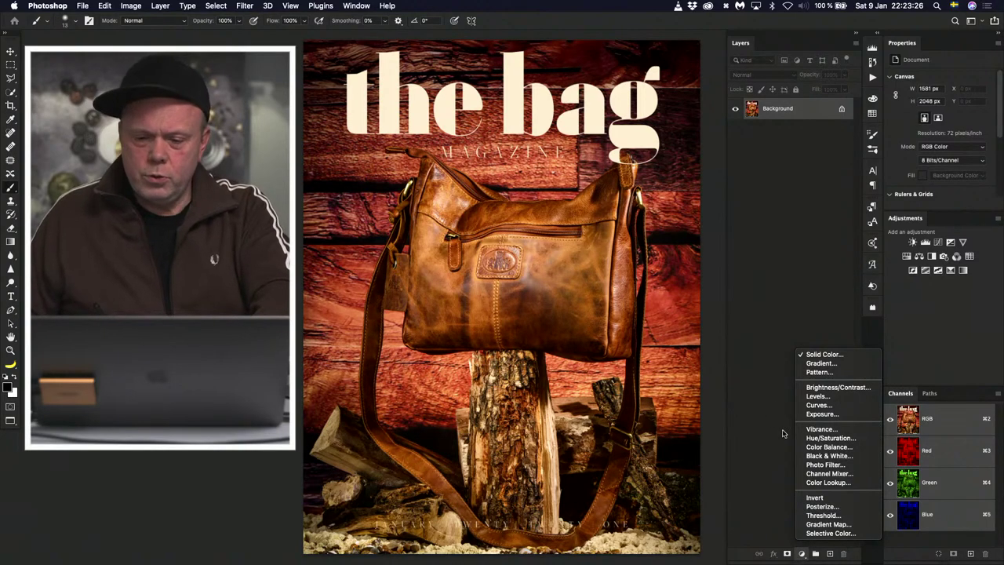
pyautogui.click(827, 438)
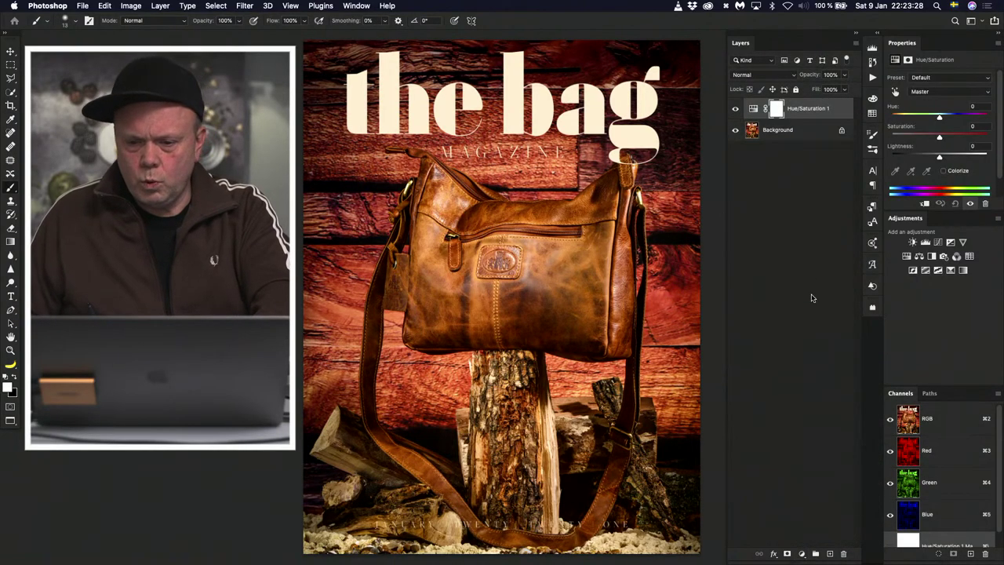
pyautogui.moveTo(941, 140); pyautogui.dragTo(918, 149)
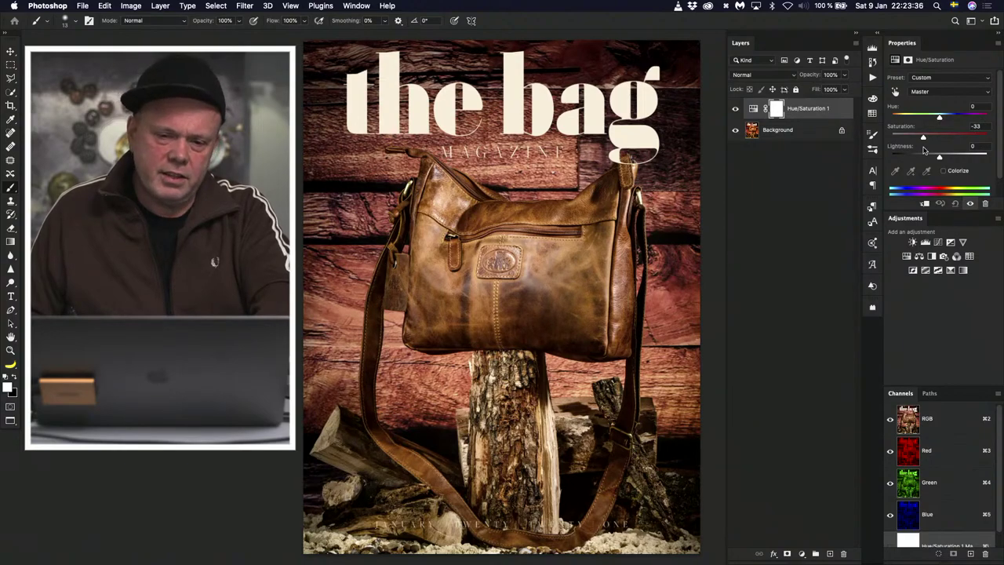
pyautogui.moveTo(923, 150); pyautogui.dragTo(925, 149)
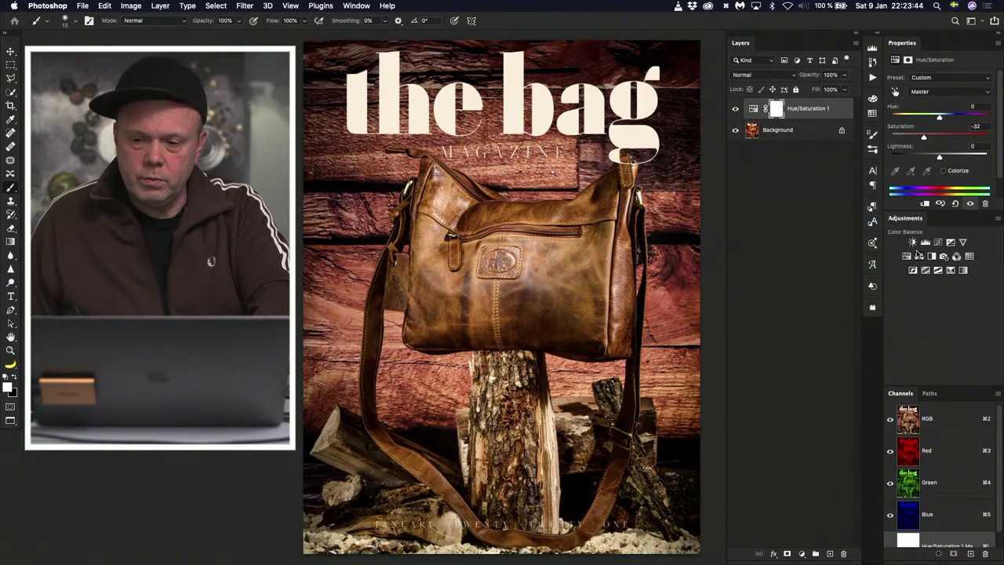
pyautogui.click(950, 270)
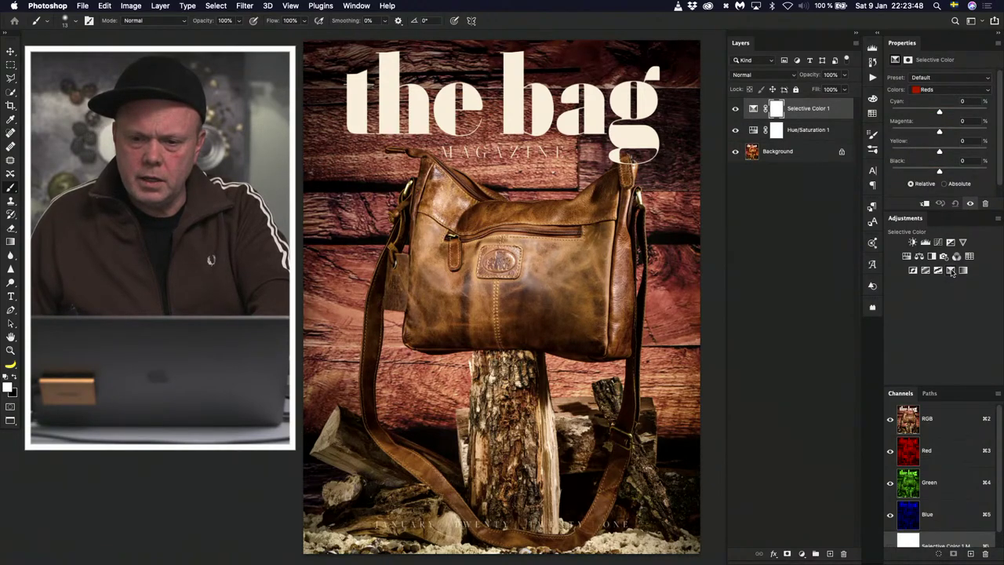
# Step: Set Selective Color Reds to Cyan +63, Magenta -14, Yellow +52, Black -19, then quick-select the bag
pyautogui.moveTo(940, 113); pyautogui.dragTo(930, 186)
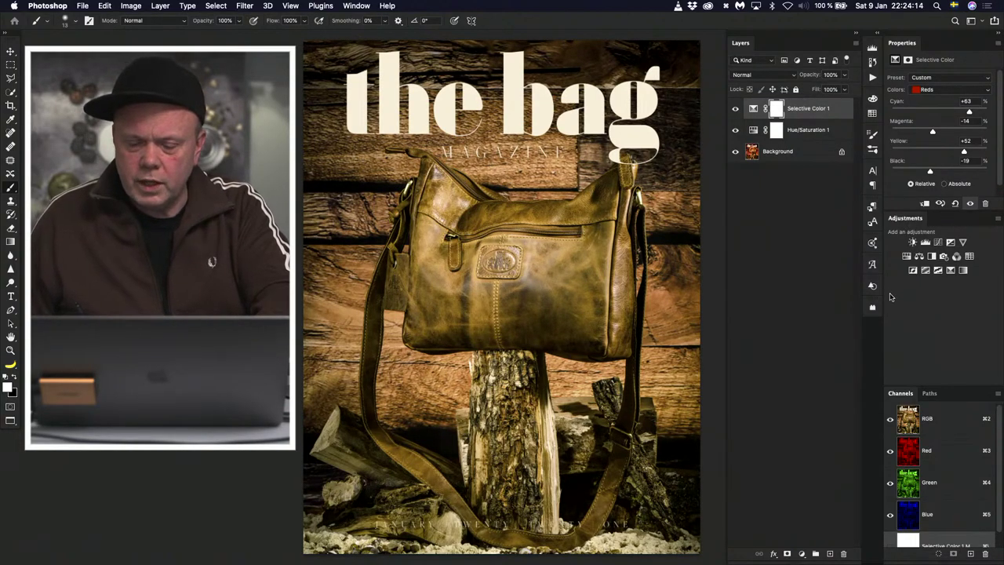
pyautogui.click(756, 151)
pyautogui.press('w')
pyautogui.moveTo(549, 259)
pyautogui.mouseDown()
pyautogui.moveTo(486, 290)
pyautogui.moveTo(453, 251)
pyautogui.moveTo(439, 208)
pyautogui.moveTo(502, 224)
pyautogui.moveTo(599, 224)
pyautogui.moveTo(608, 298)
pyautogui.moveTo(431, 286)
pyautogui.moveTo(415, 266)
pyautogui.moveTo(439, 168)
pyautogui.moveTo(432, 178)
pyautogui.mouseUp()
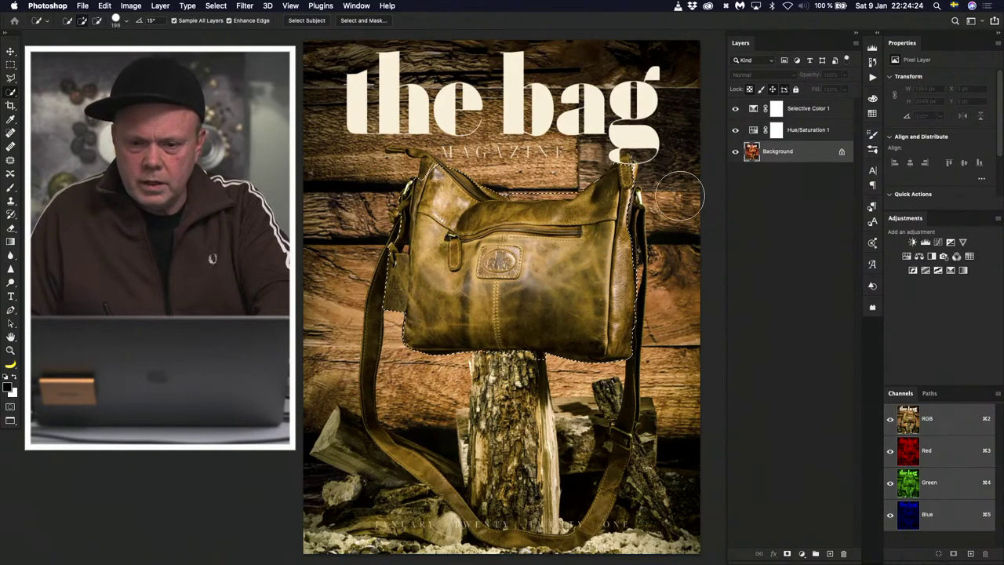
# Step: Fill the Selective Color mask with black over the bag selection, then deselect
pyautogui.click(775, 109)
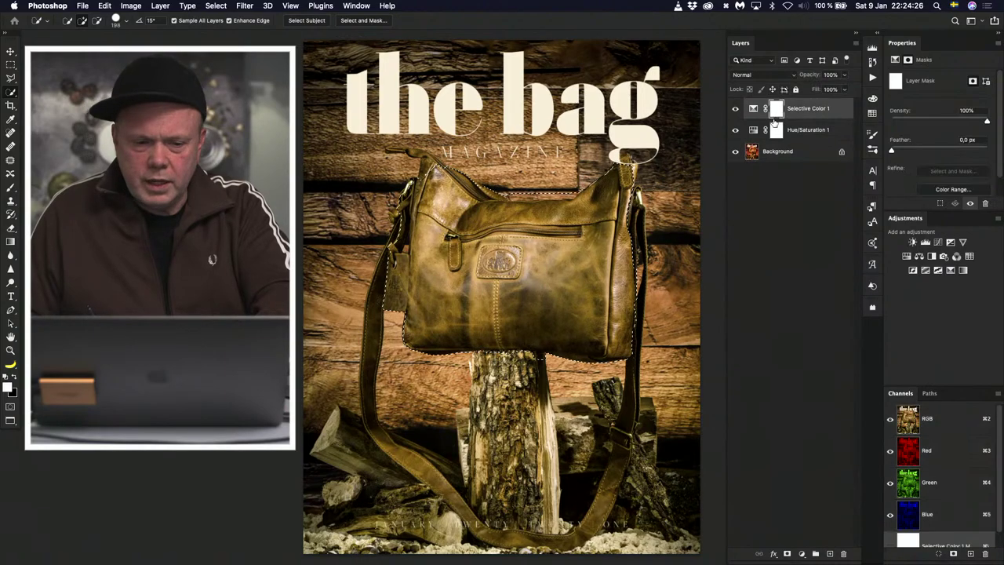
pyautogui.press('super+BackSpace')
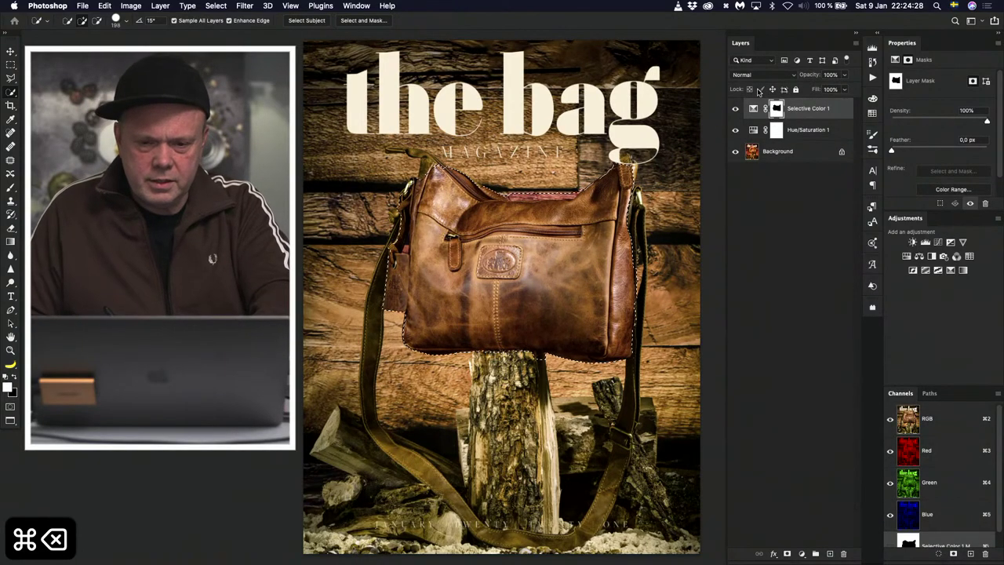
pyautogui.press('super+d')
pyautogui.moveTo(775, 109); pyautogui.dragTo(773, 103)
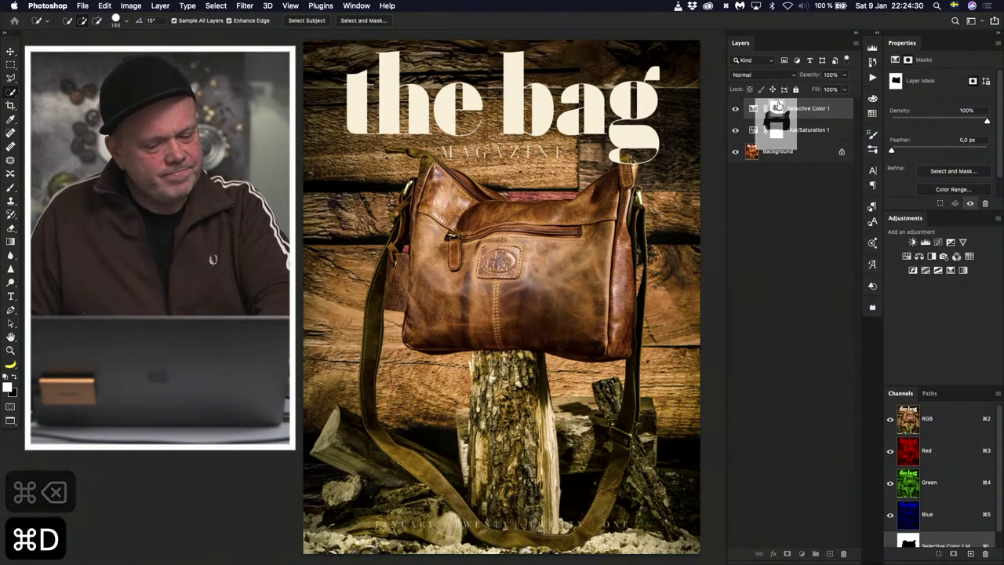
pyautogui.press('b')
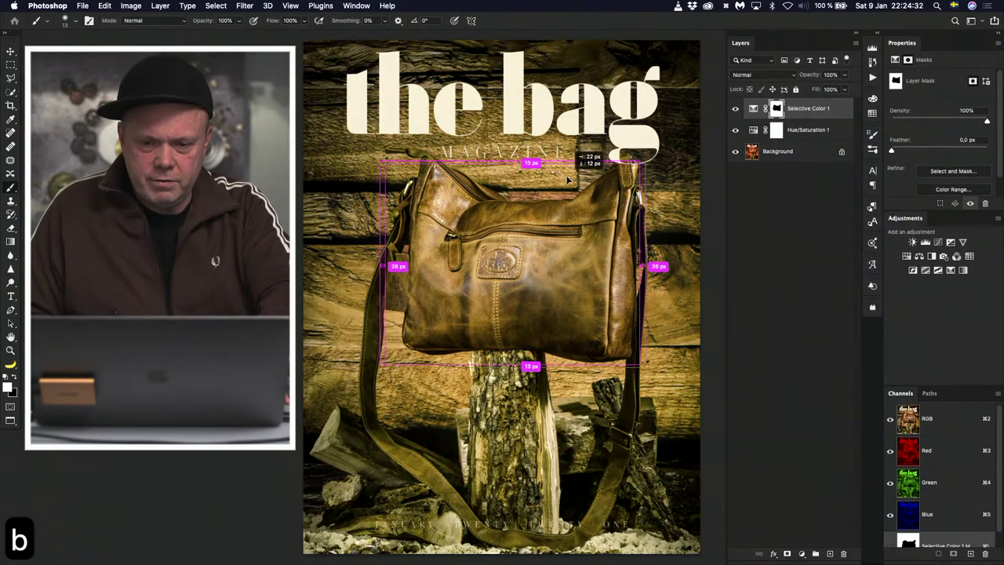
pyautogui.press('super+z')
pyautogui.press('b')
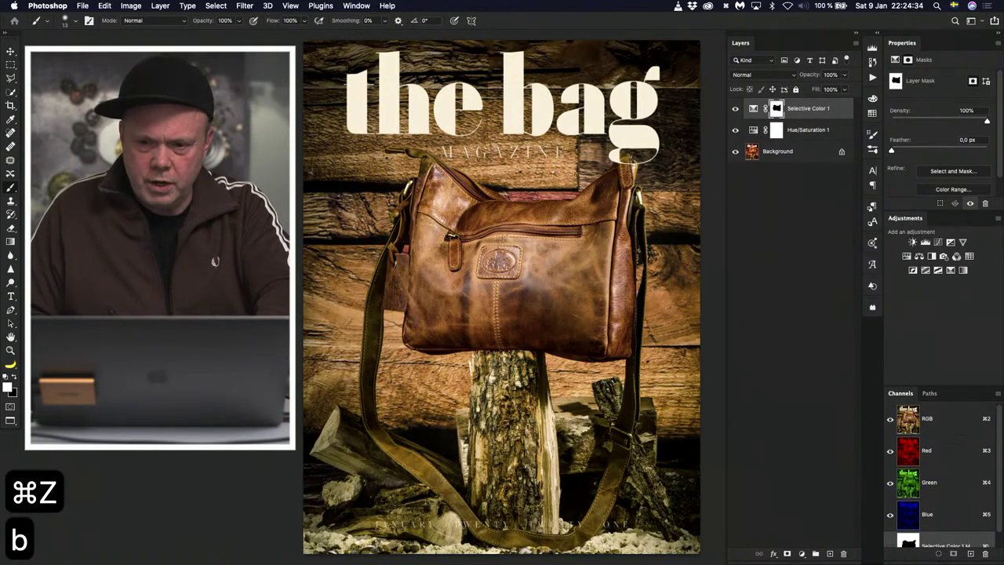
# Step: Set up a size-27 brush with black as the painting colour
pyautogui.press('x')
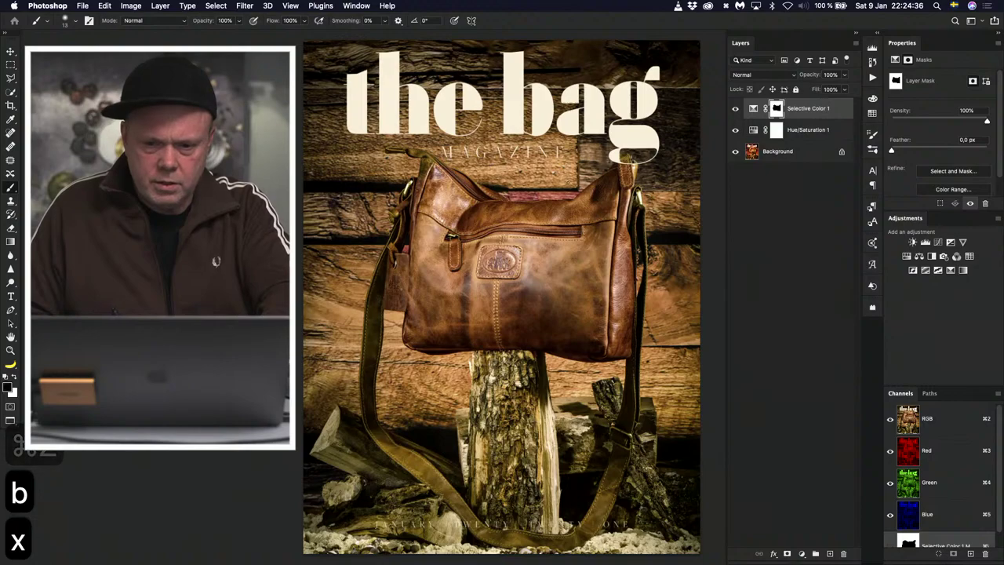
pyautogui.press('x')
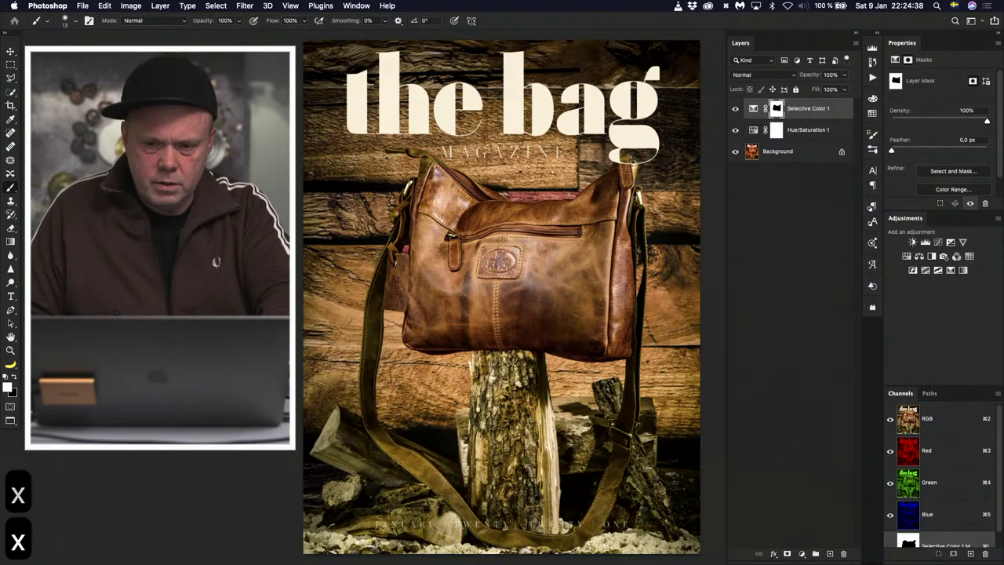
pyautogui.moveTo(560, 192); pyautogui.dragTo(570, 191)
pyautogui.press('super+d')
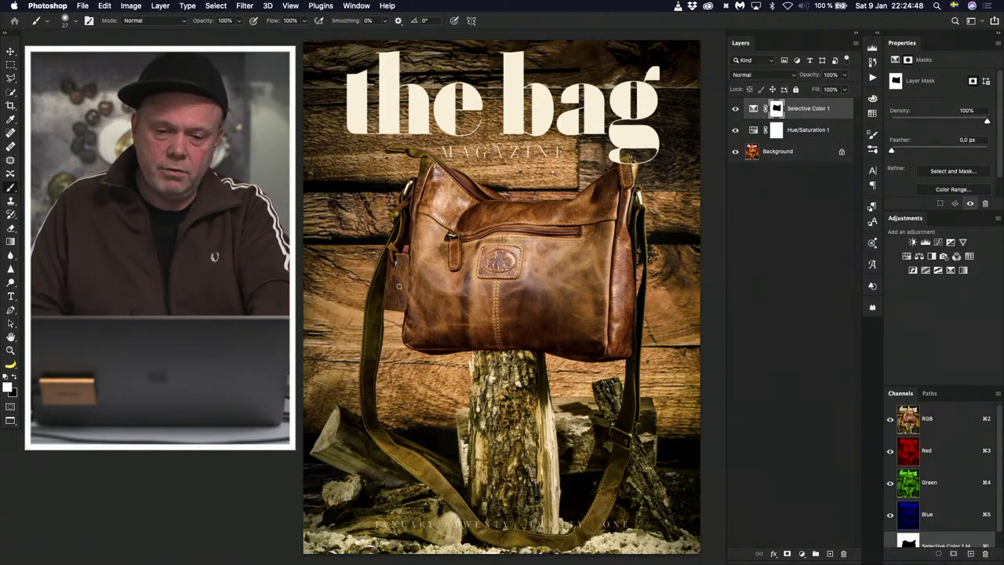
pyautogui.press('x')
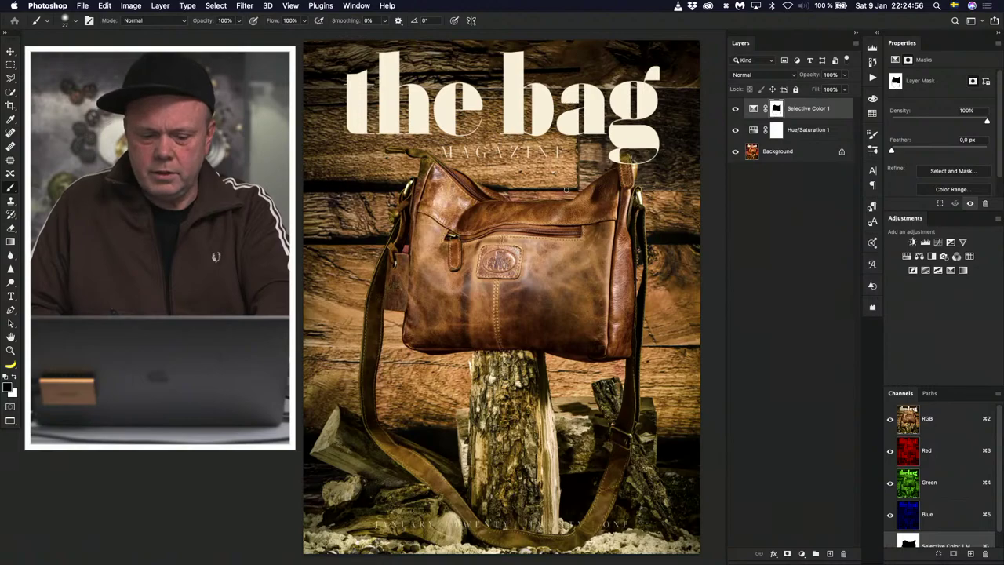
pyautogui.click(754, 108)
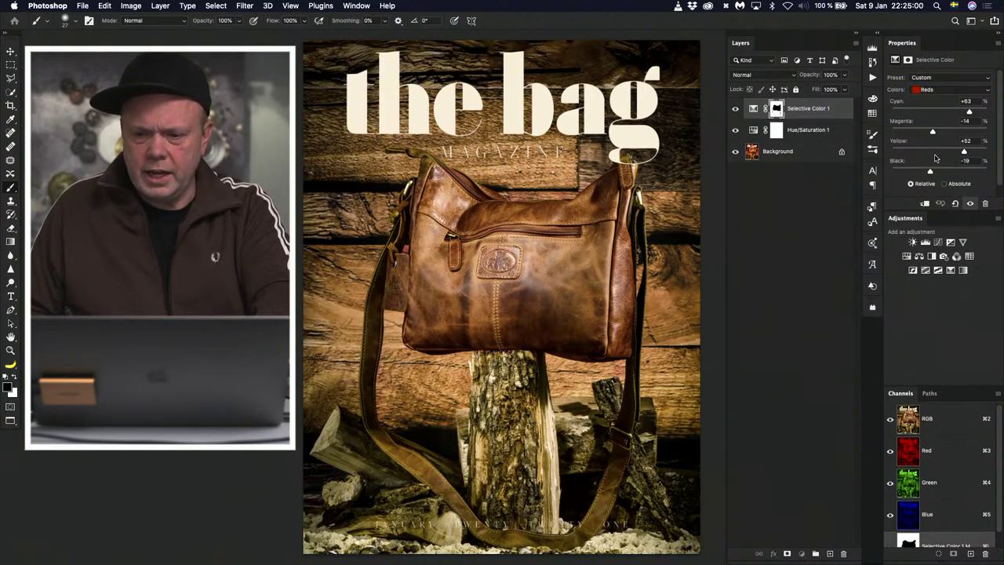
# Step: Add a Curves layer masked to the backdrop, darkening midtones and lifting black output to 15
pyautogui.keyDown('super'); pyautogui.click(776, 108); pyautogui.keyUp('super')
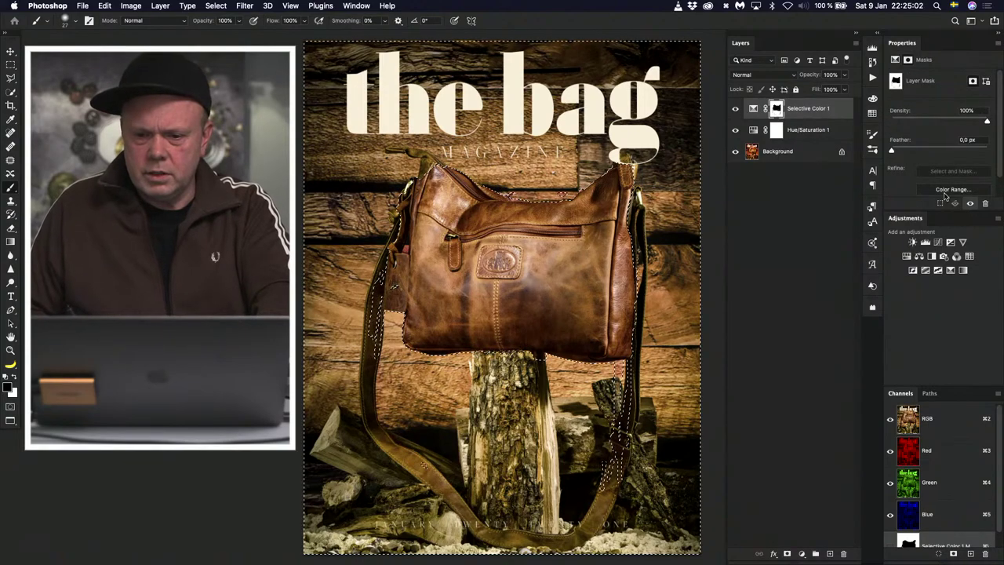
pyautogui.click(938, 241)
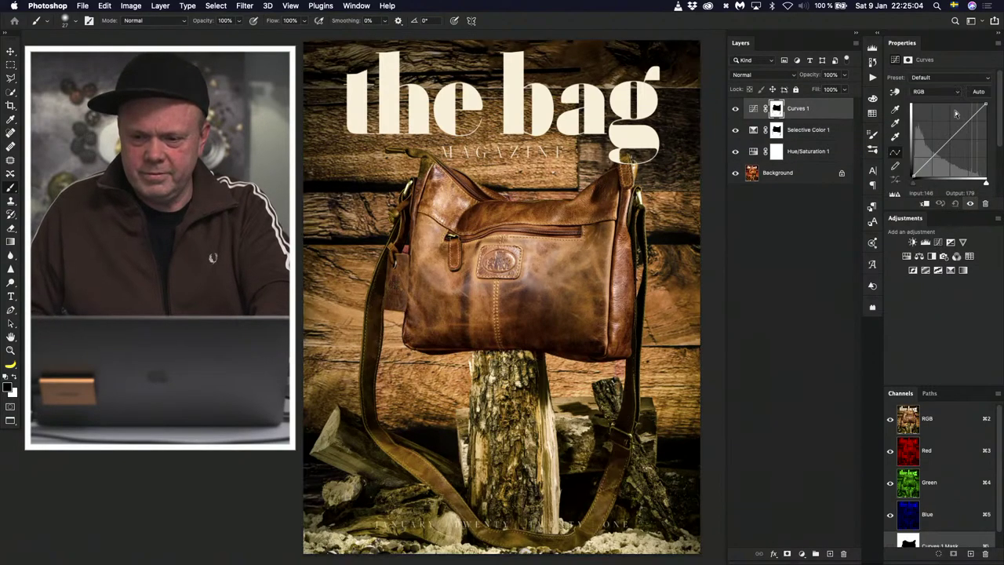
pyautogui.moveTo(952, 134); pyautogui.dragTo(959, 144)
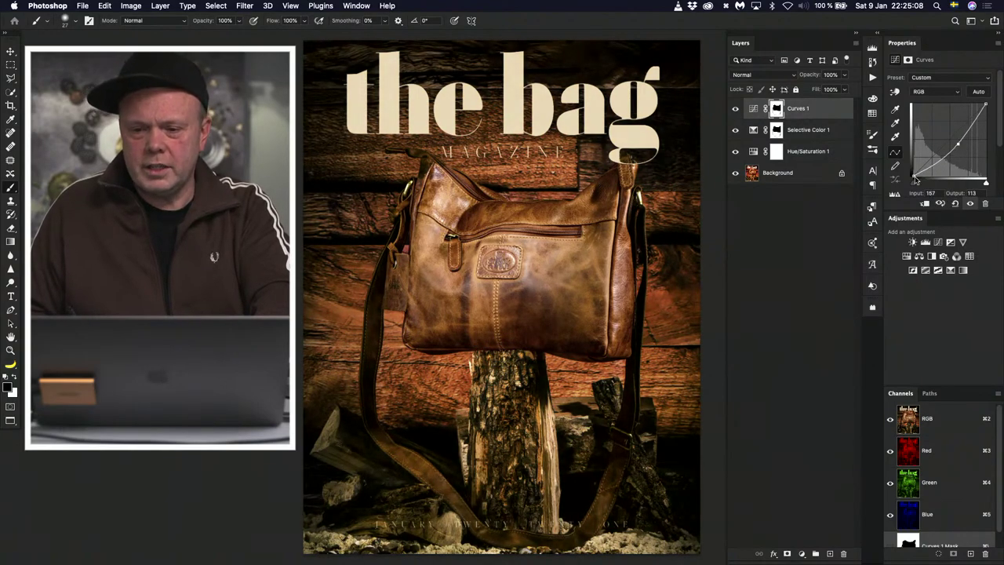
pyautogui.moveTo(912, 177); pyautogui.dragTo(906, 171)
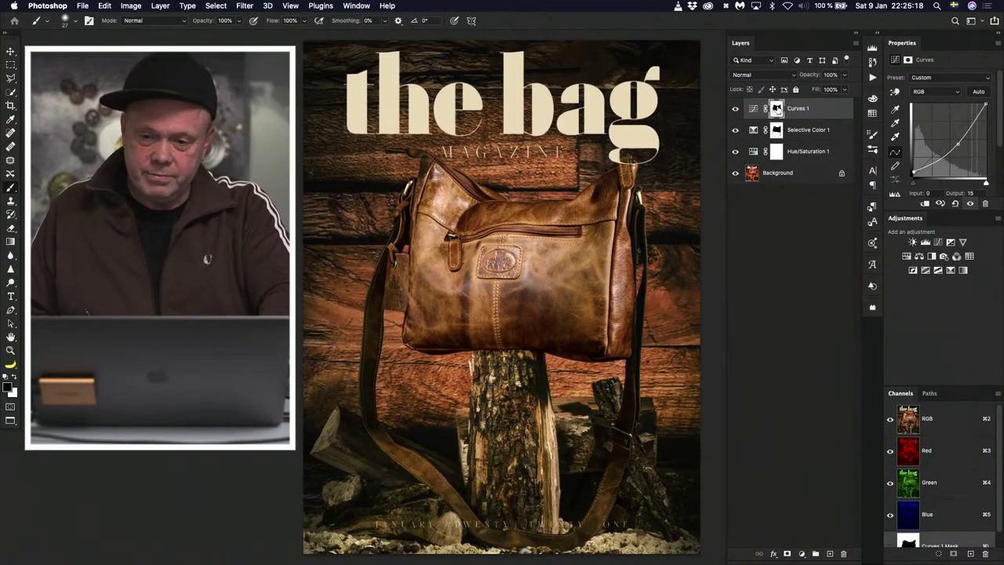
pyautogui.click(776, 109)
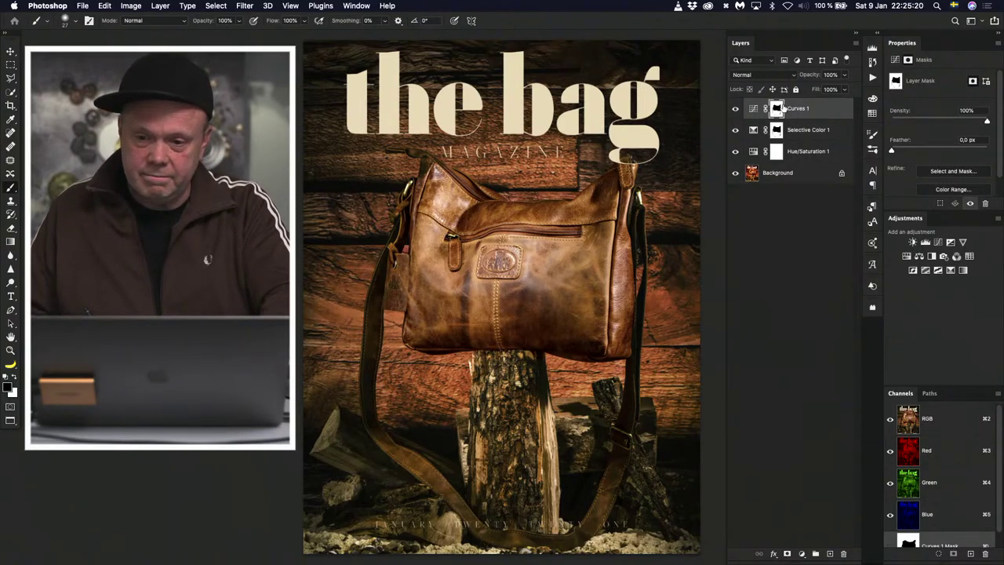
# Step: Add Hue/Saturation 2 through the Curves mask with Saturation -37 and Lightness -14
pyautogui.keyDown('super'); pyautogui.click(777, 109); pyautogui.keyUp('super')
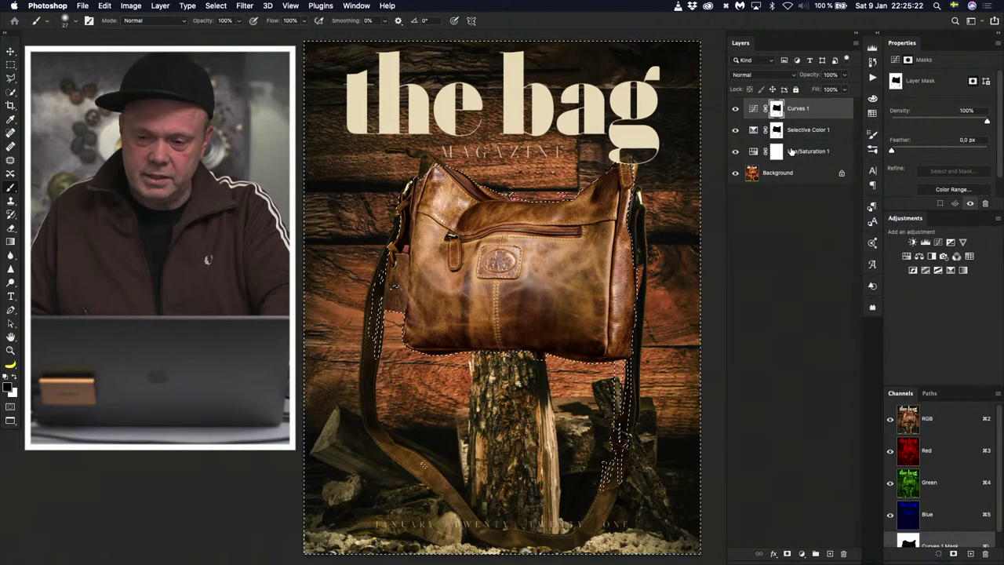
pyautogui.click(906, 256)
pyautogui.moveTo(939, 137)
pyautogui.mouseDown()
pyautogui.moveTo(909, 141)
pyautogui.moveTo(923, 143)
pyautogui.mouseUp()
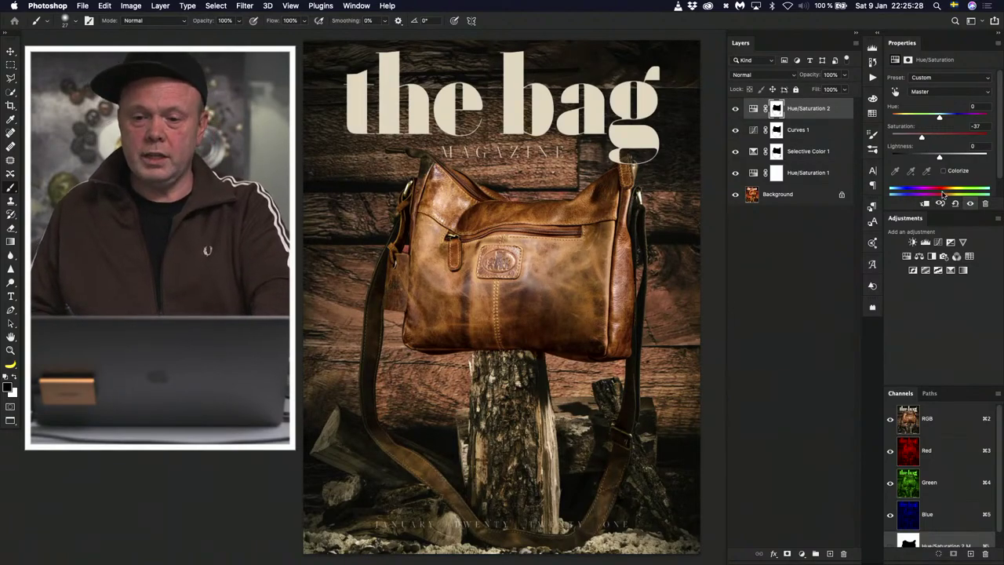
pyautogui.moveTo(940, 157); pyautogui.dragTo(932, 158)
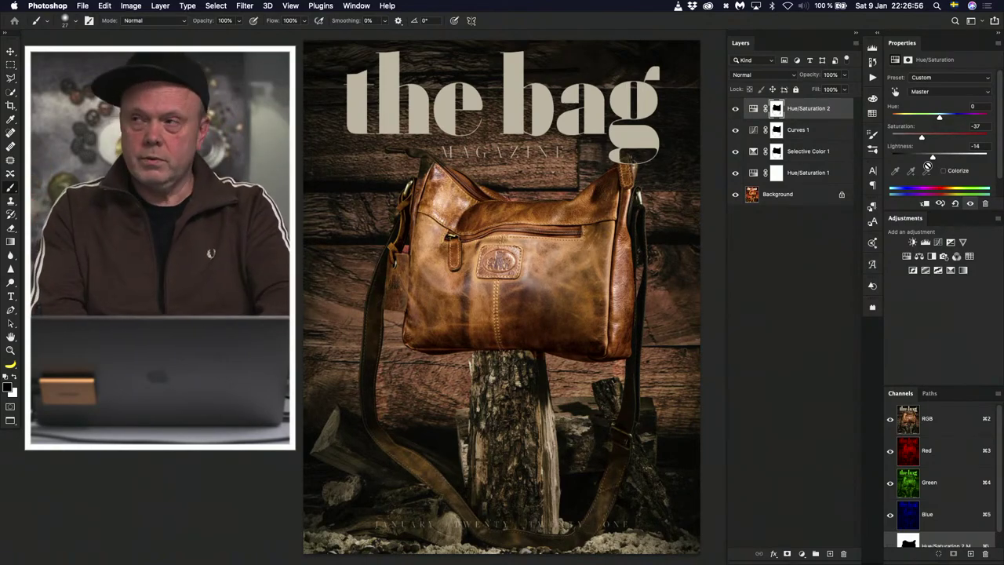
# Step: Close the edited cover document, choosing Don't Save
pyautogui.press('super+w')
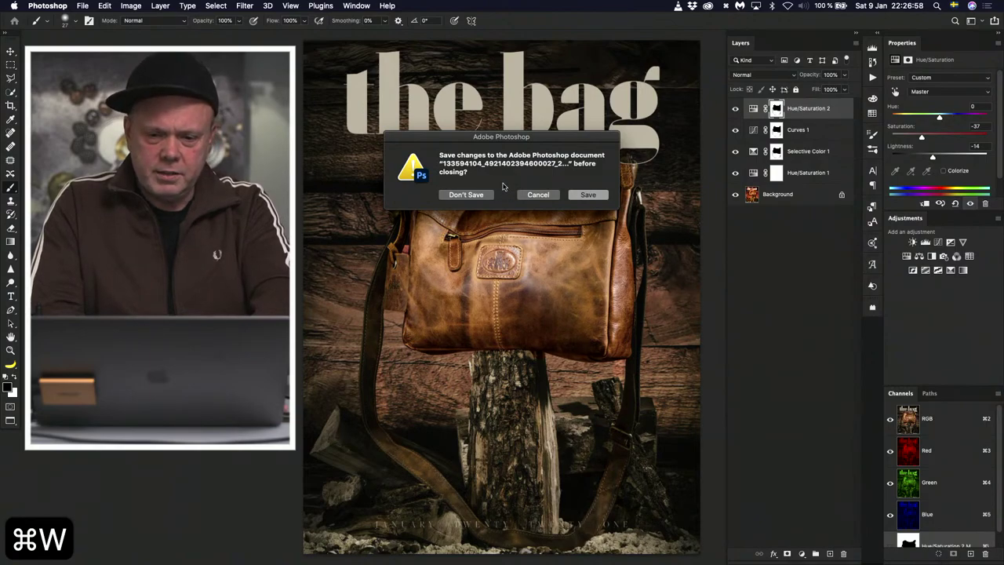
pyautogui.click(467, 196)
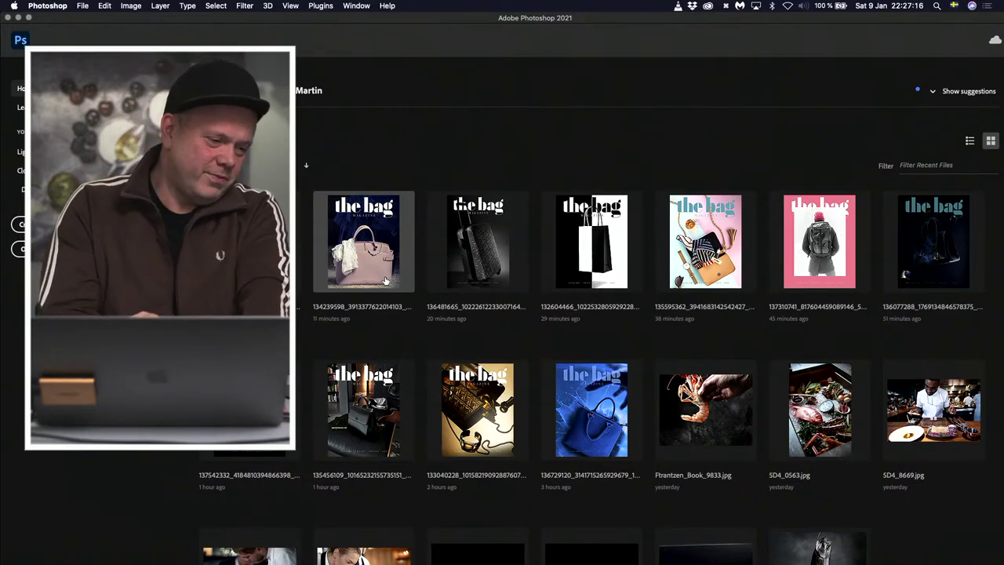
# Step: Back in Facebook, close the photo, approve the one pending join request, and return to the group Home feed
pyautogui.press('super+Tab')
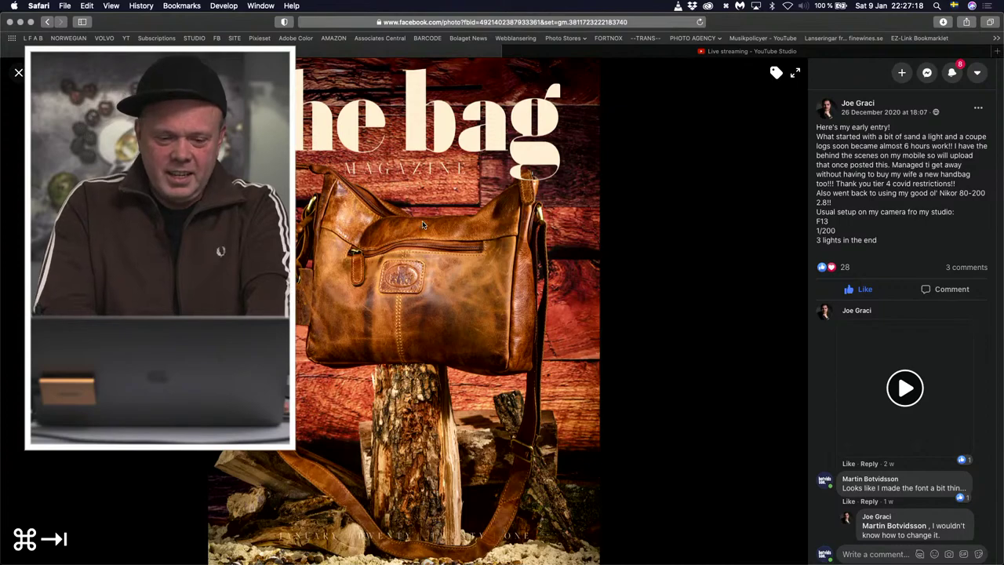
pyautogui.press('Escape')
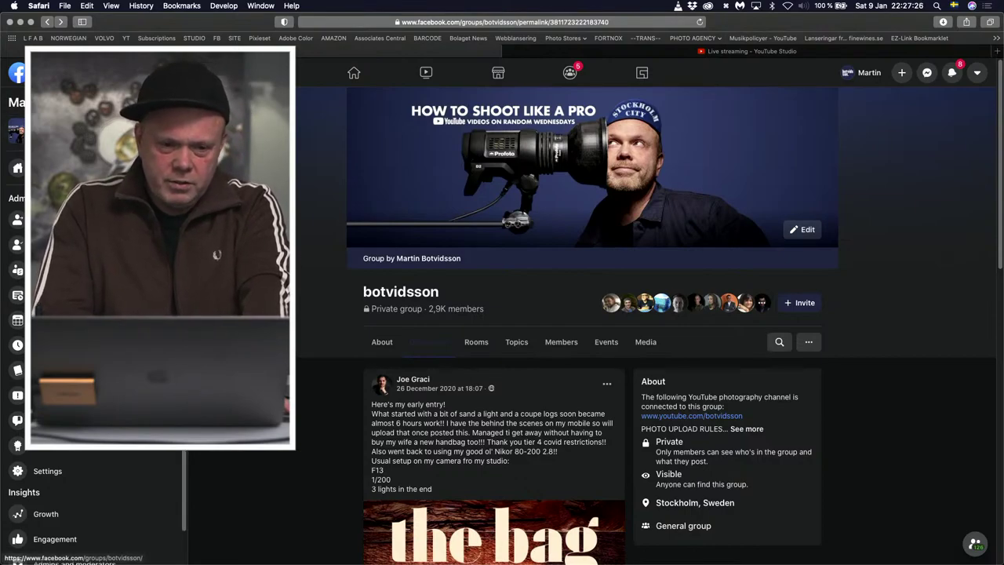
pyautogui.click(47, 220)
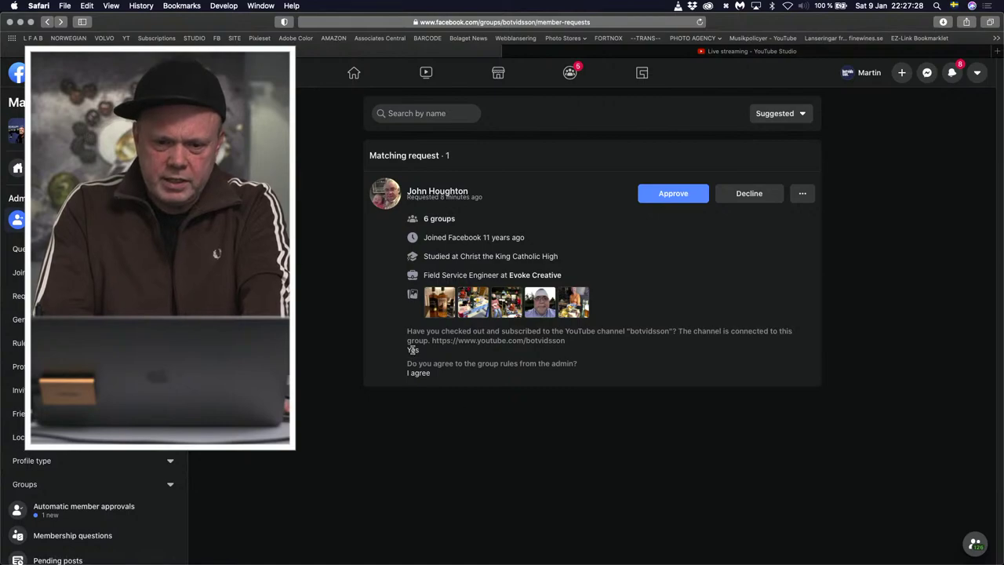
pyautogui.click(672, 194)
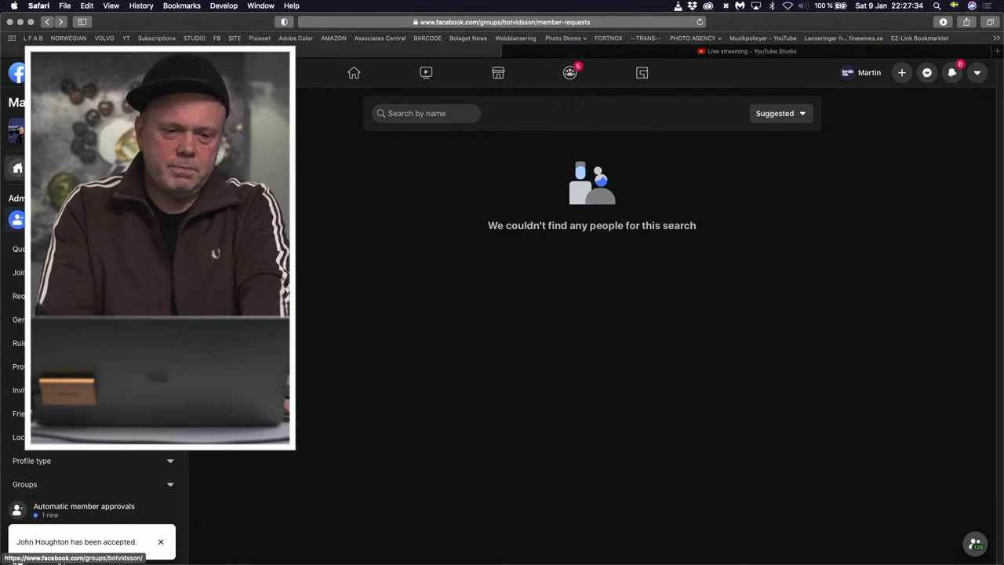
pyautogui.click(17, 167)
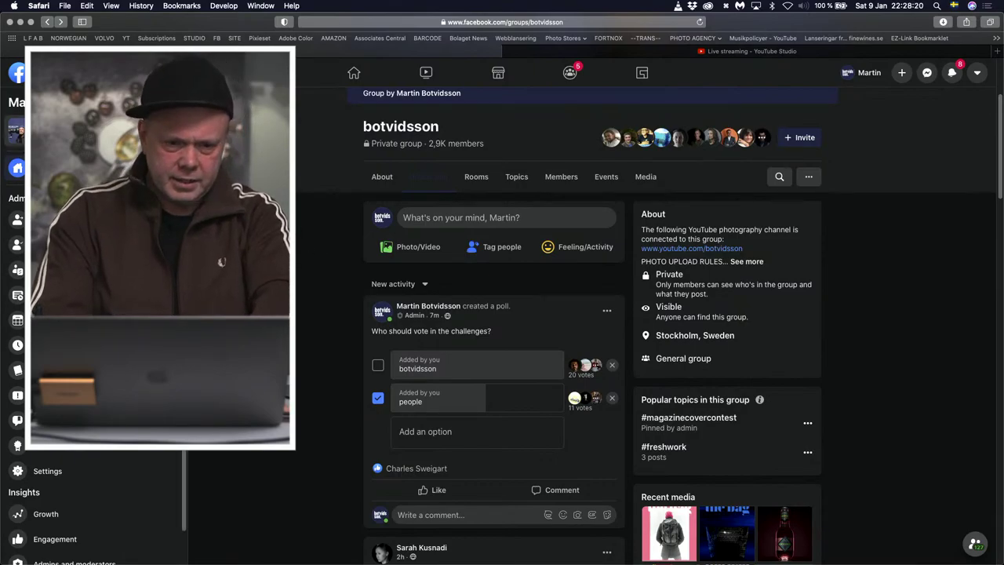
# Step: Recheck Member requests, then bring up the group's Media photos page with the Search this group box
pyautogui.click(79, 219)
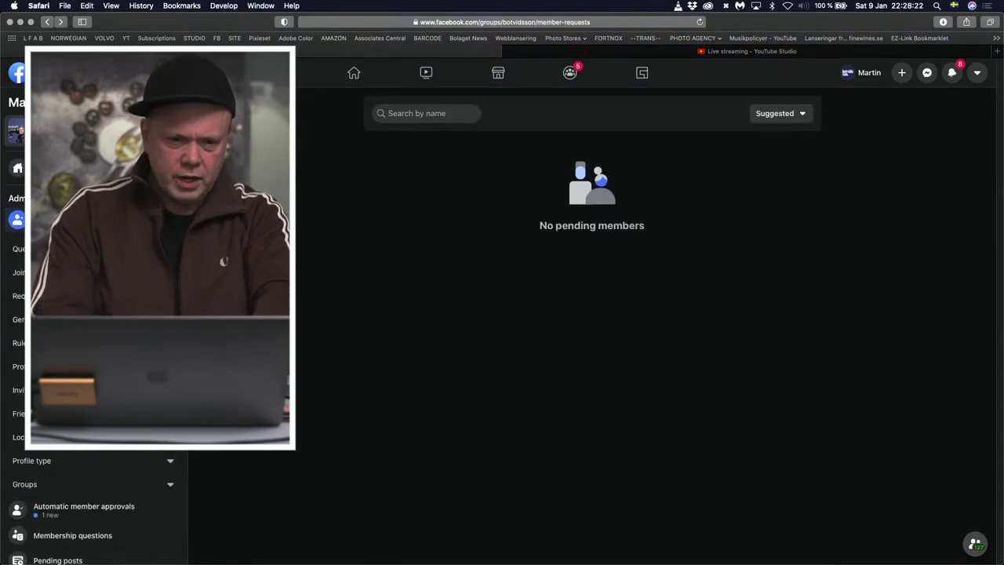
pyautogui.click(16, 131)
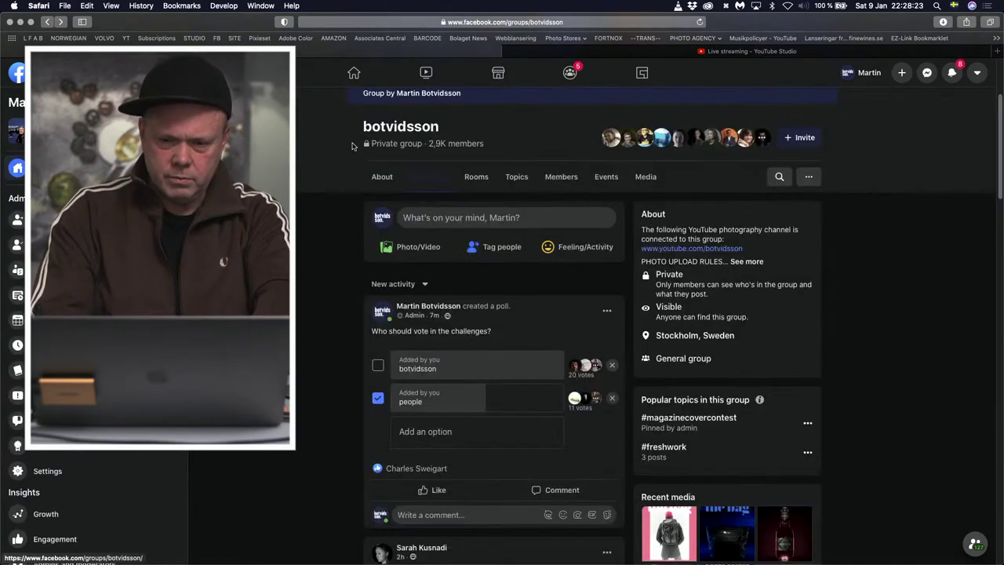
pyautogui.click(634, 180)
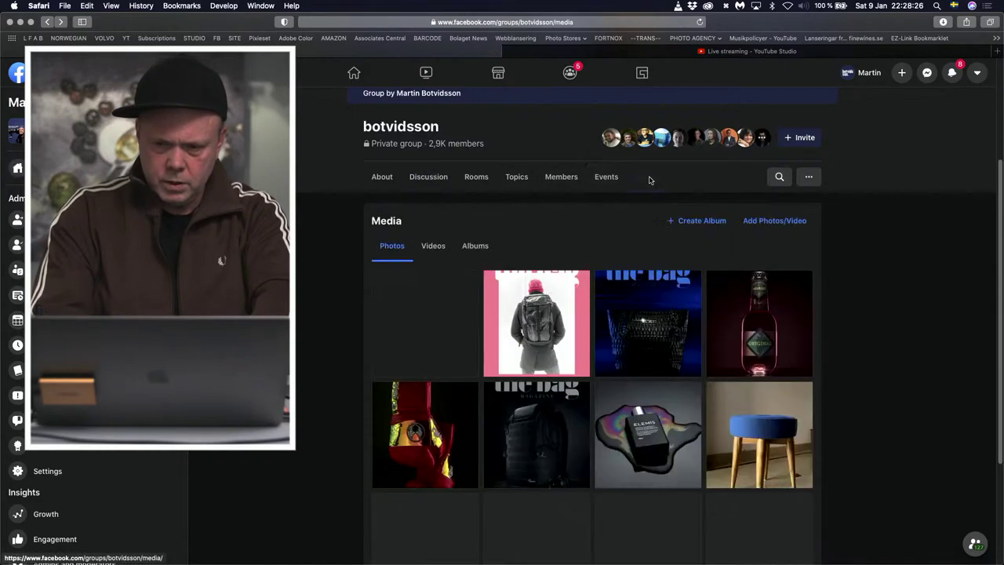
pyautogui.click(779, 177)
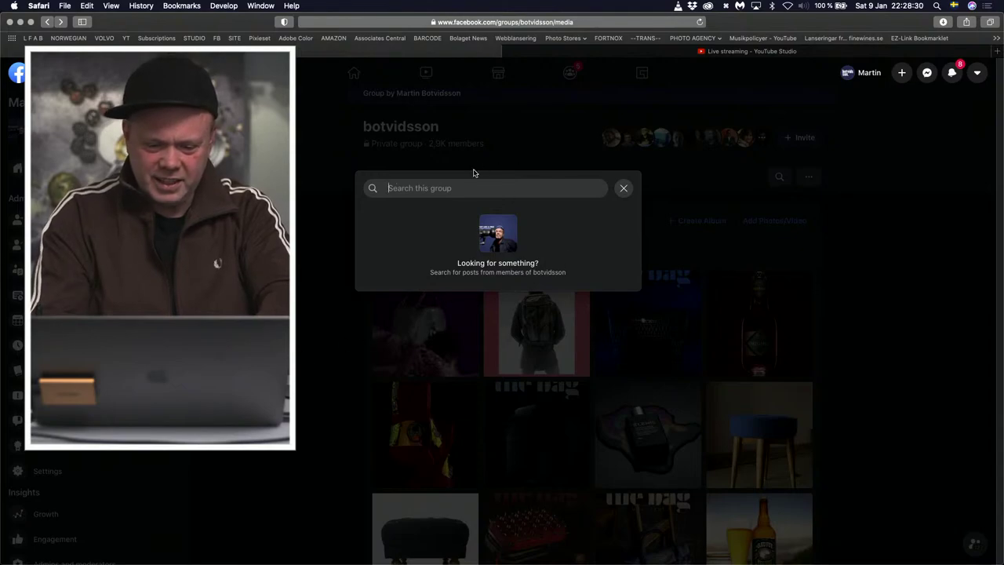
# Step: Search the group for a member's name, picking it from the suggestions
pyautogui.write('mi')
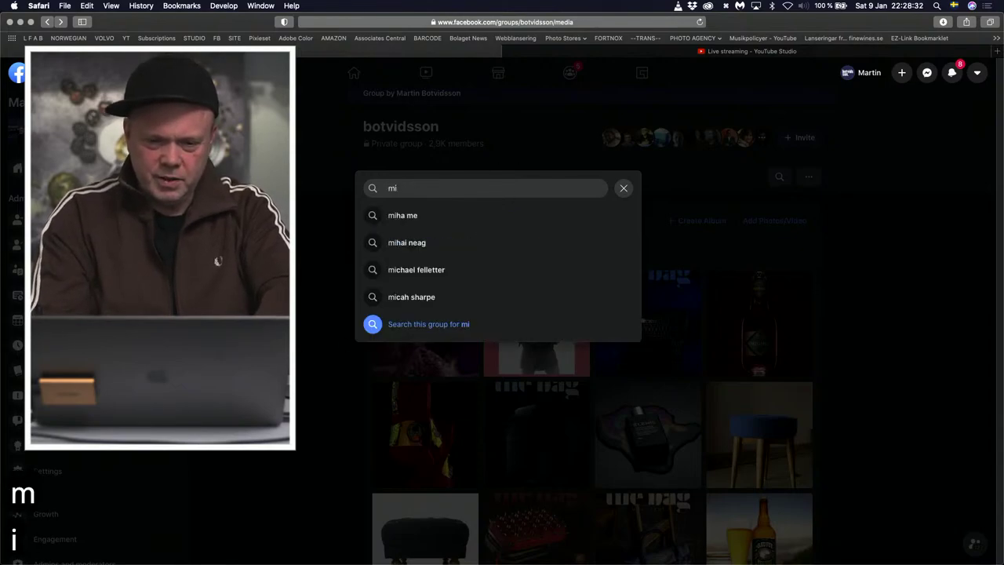
pyautogui.write('ha')
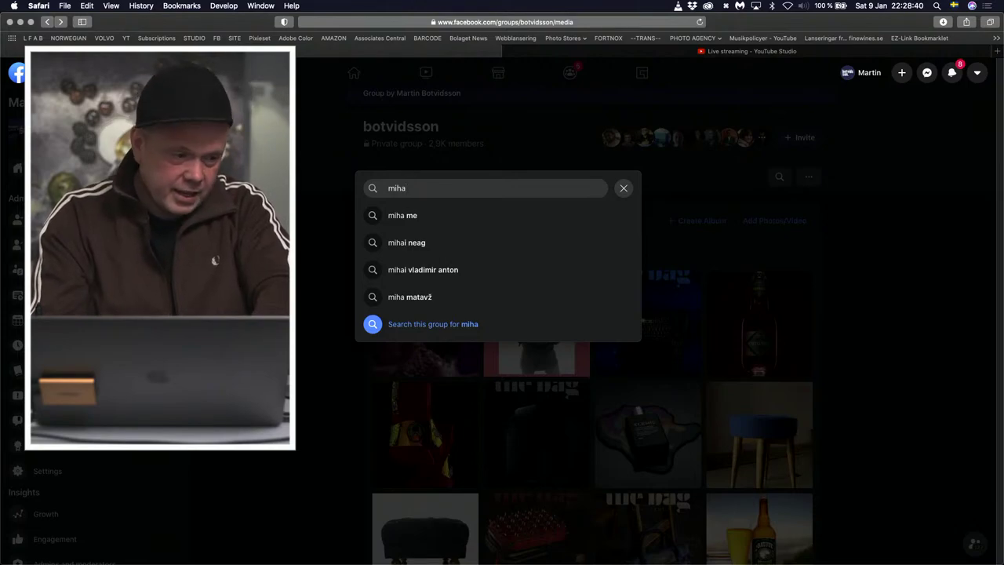
pyautogui.write('i n')
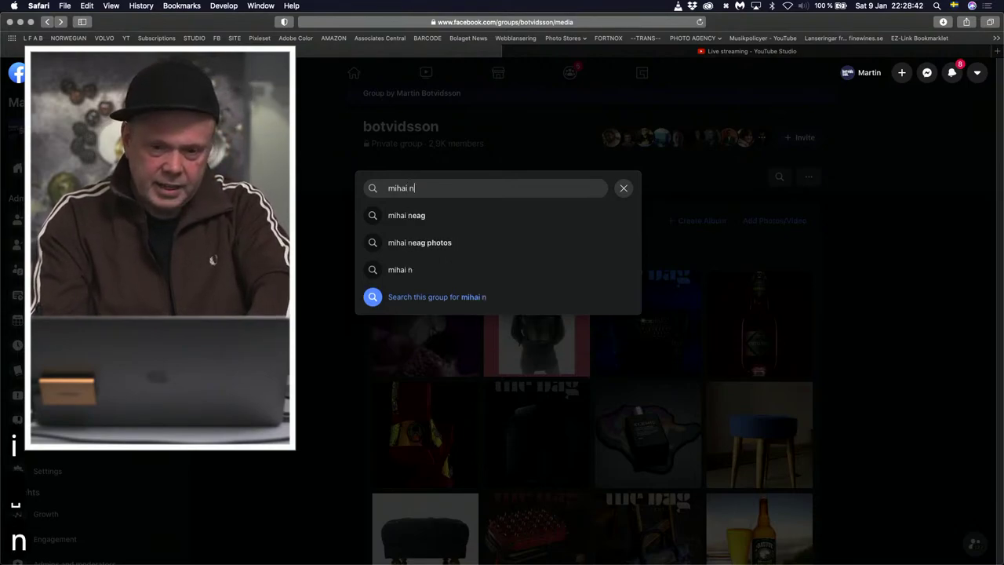
pyautogui.press('Down')
pyautogui.press('Return')
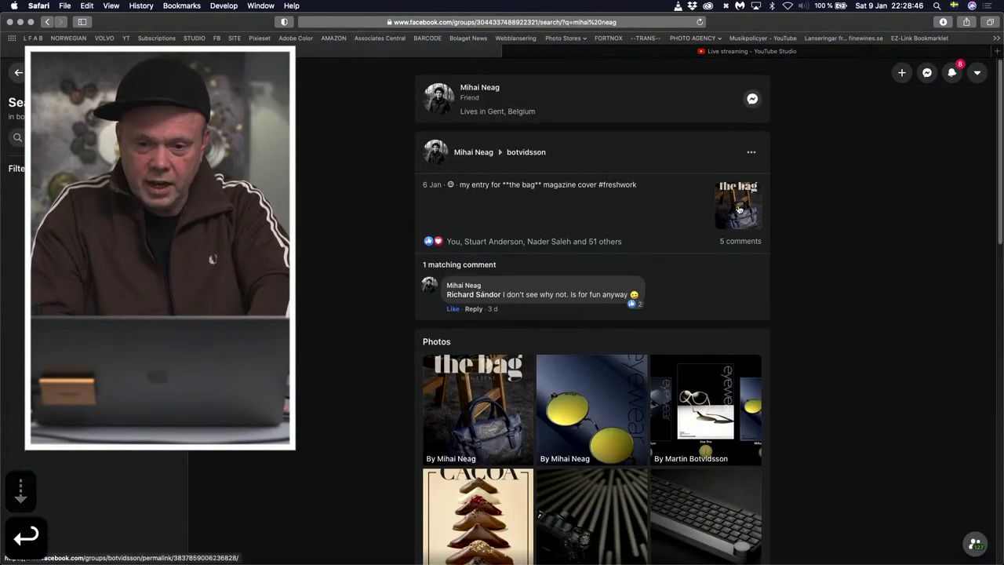
# Step: Open that member's 'the bag' post and view its navy-blue handbag cover in the photo viewer
pyautogui.click(737, 206)
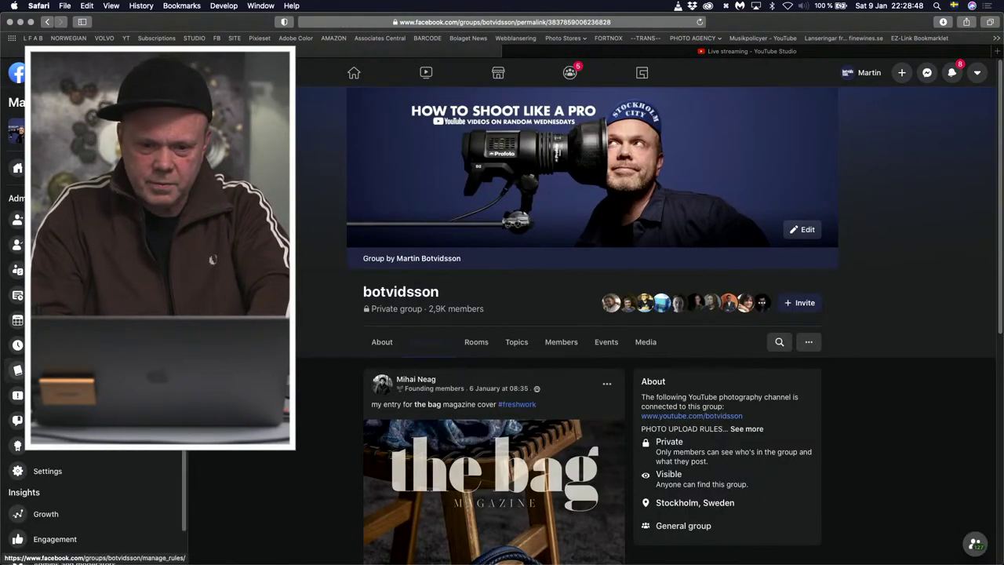
pyautogui.scroll(-5, 552, 262)
pyautogui.click(552, 262)
pyautogui.moveTo(502, 560)
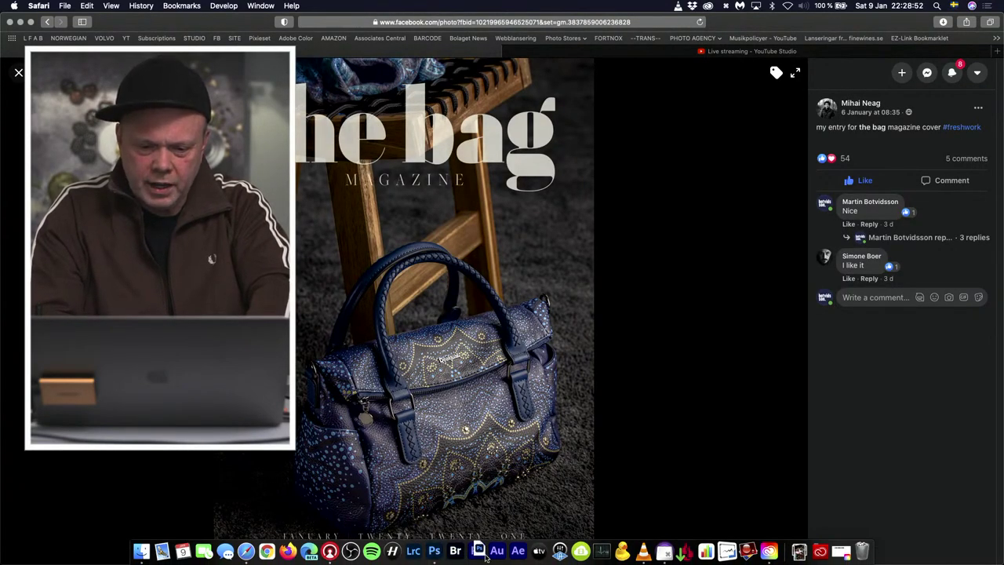
# Step: Show the navy-blue handbag cover in Photoshop's full-screen mode, fitted to screen, then return to Safari
pyautogui.click(433, 552)
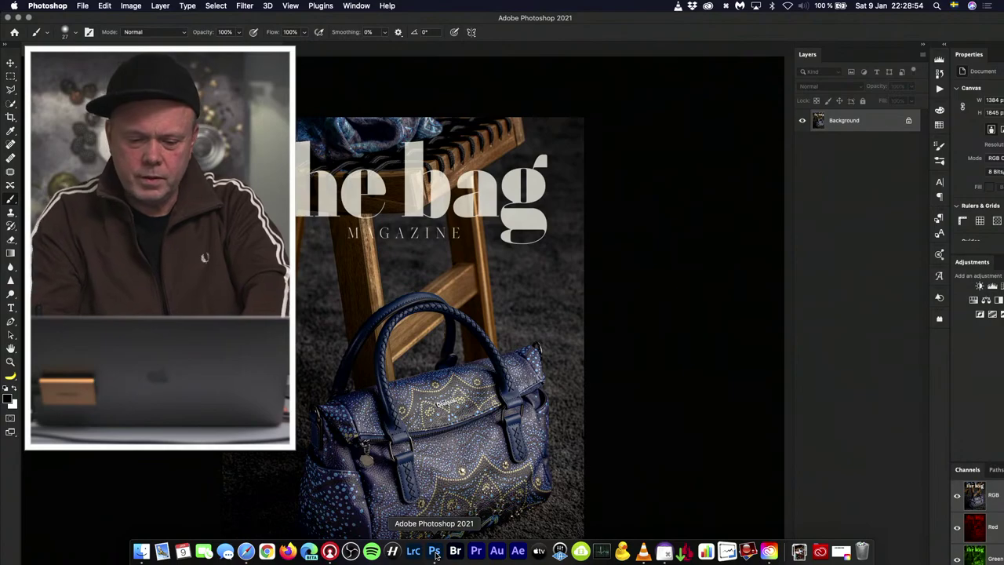
pyautogui.press('f')
pyautogui.press('super+0')
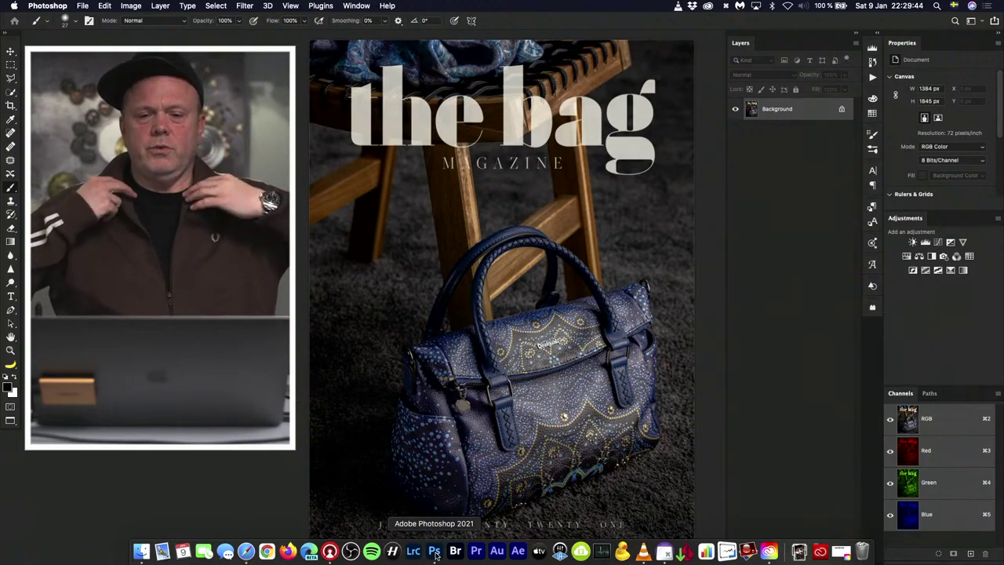
pyautogui.press('super+Tab')
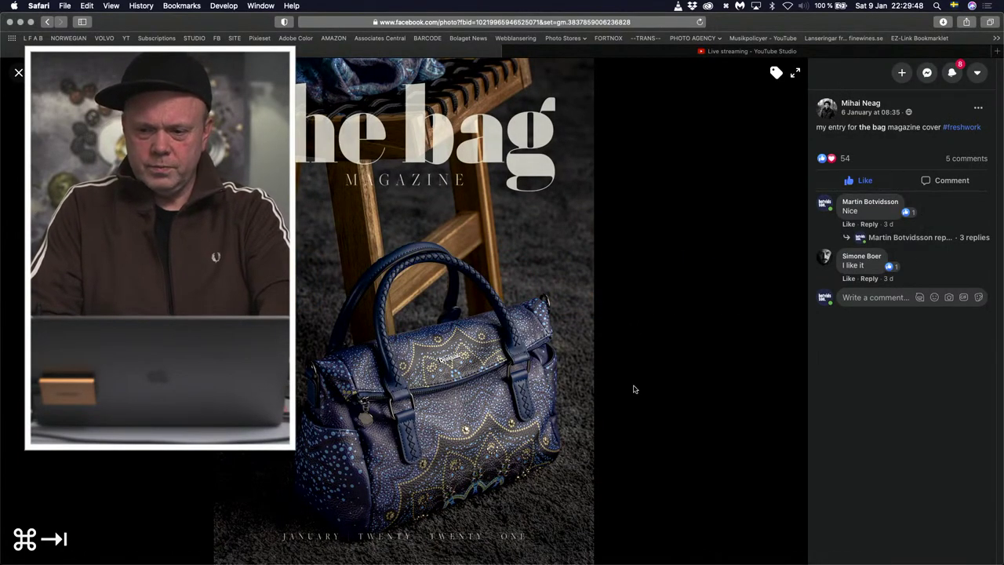
# Step: Switch from Safari back to Photoshop to view the navy-blue handbag cover
pyautogui.press('super+Tab')
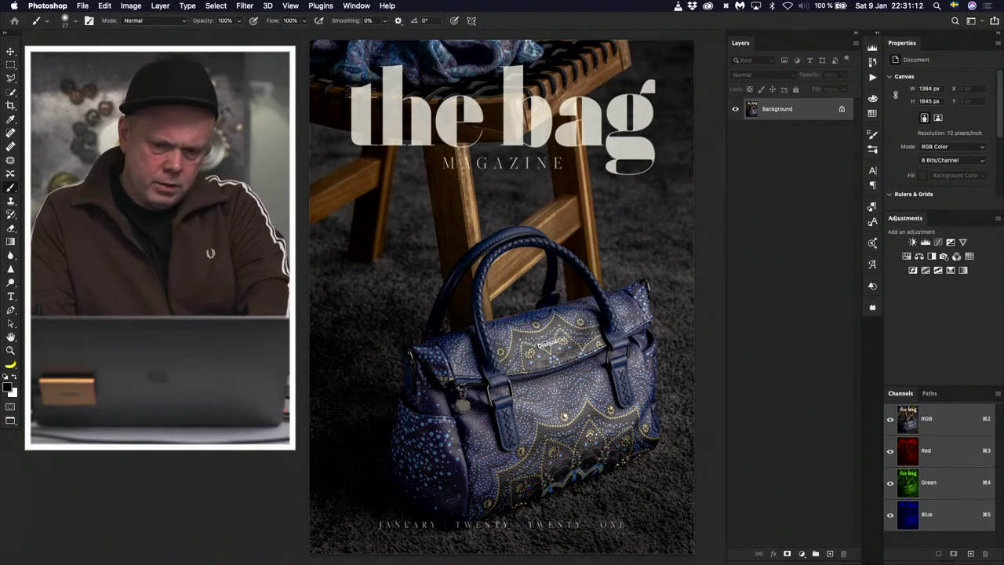
# Step: Zoom in on the handbag and back out, cancel an Open dialog, and refit the cover
pyautogui.press('super+plus')
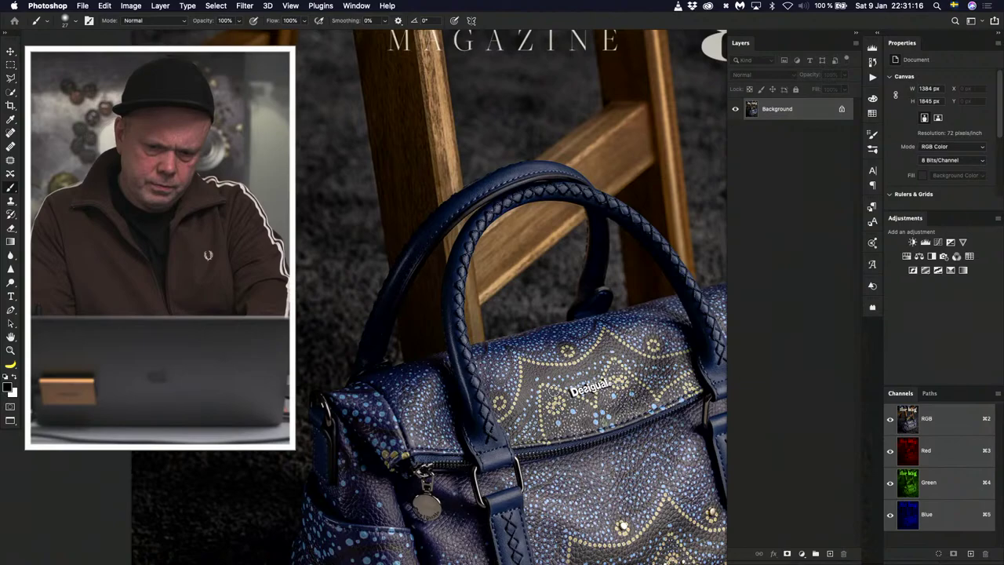
pyautogui.press('super+minus')
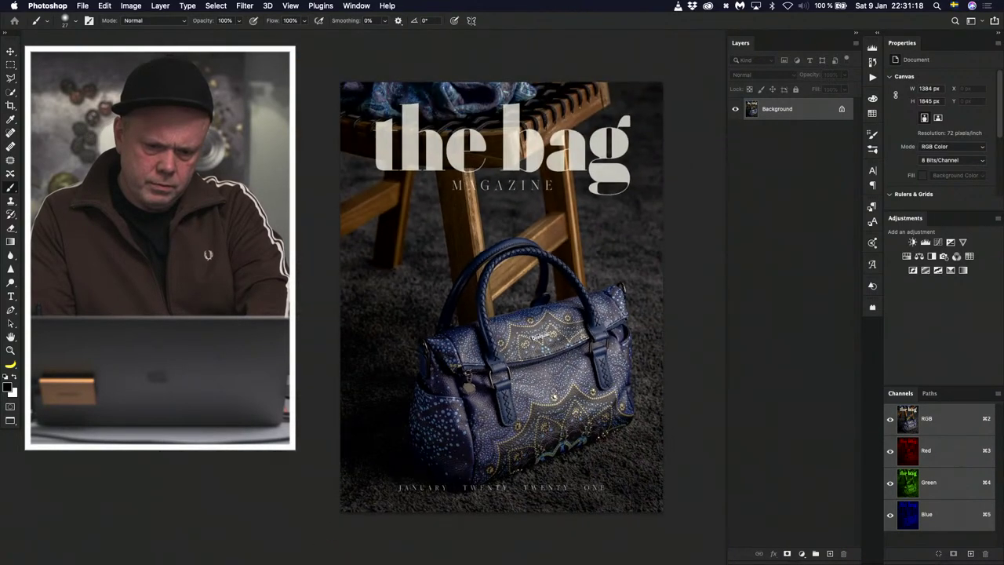
pyautogui.press('super+o')
pyautogui.press('super+o')
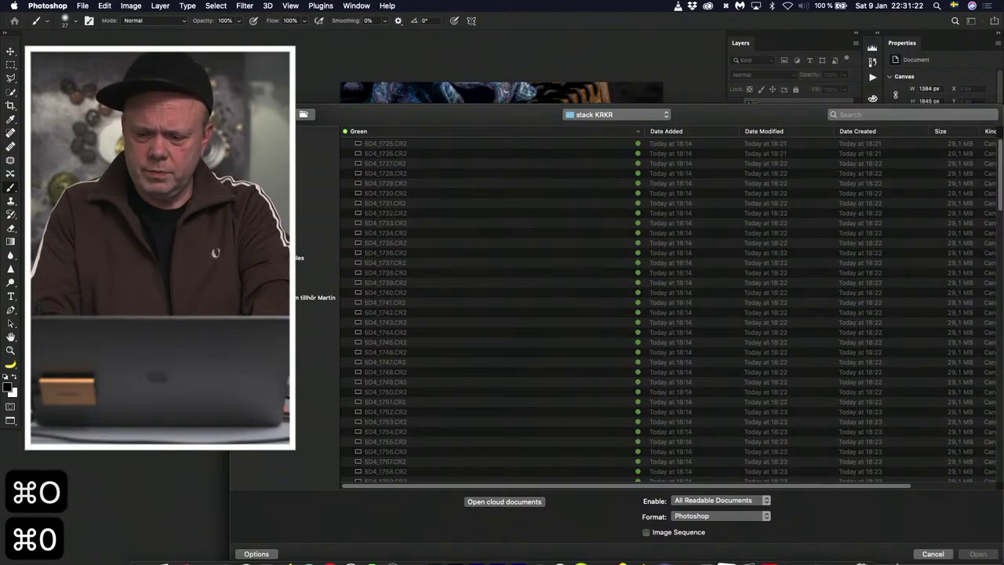
pyautogui.click(933, 554)
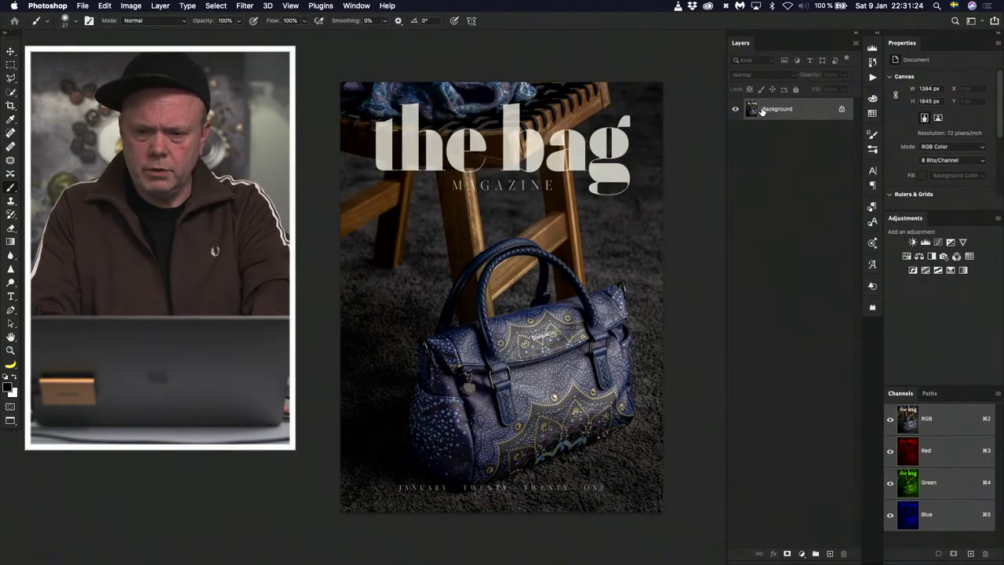
pyautogui.press('super+0')
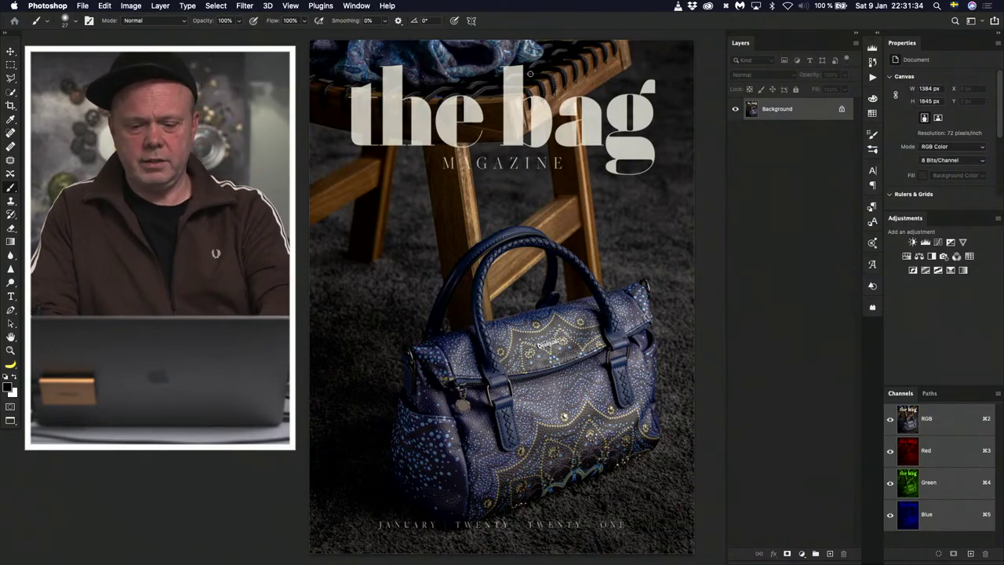
# Step: Pan to the top of the cover, close the navy bag document, and return to the browser
pyautogui.scroll(-3, 531, 86)
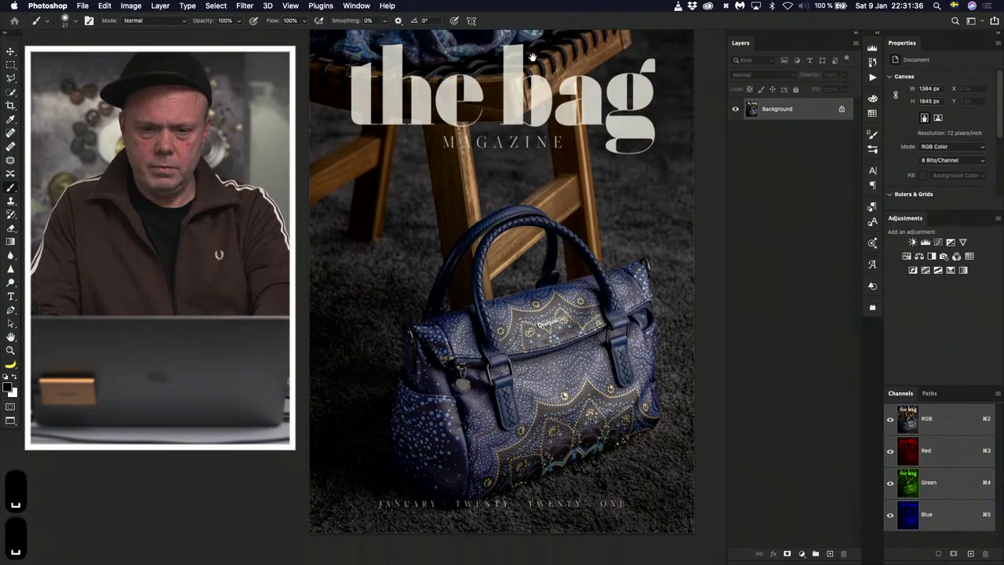
pyautogui.moveTo(527, 98); pyautogui.dragTo(525, 75)
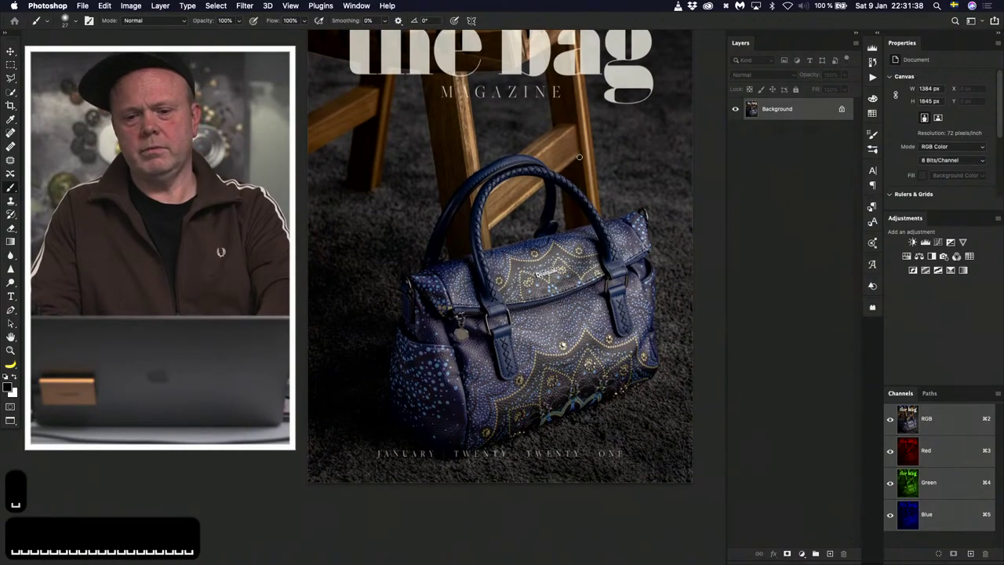
pyautogui.moveTo(513, 205)
pyautogui.mouseDown()
pyautogui.moveTo(531, 313)
pyautogui.moveTo(524, 282)
pyautogui.mouseUp()
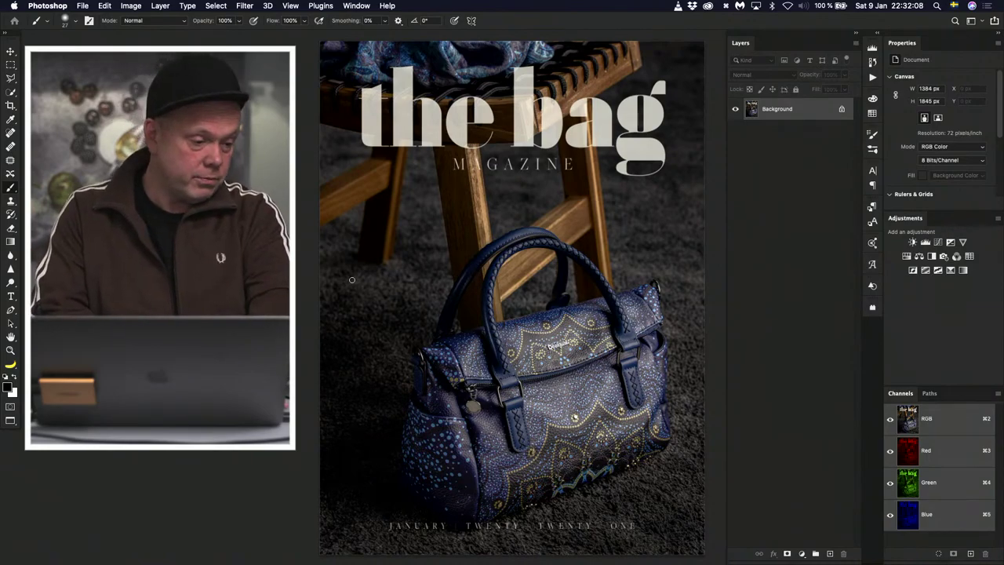
pyautogui.press('super+w')
pyautogui.press('super+Tab')
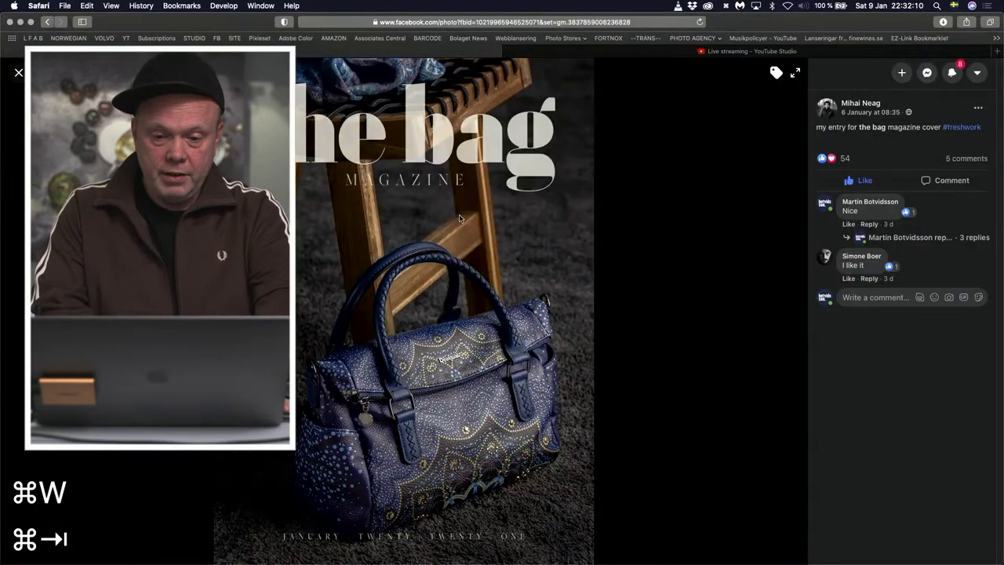
# Step: Close the photo viewer, then open and dismiss the group search
pyautogui.press('Escape')
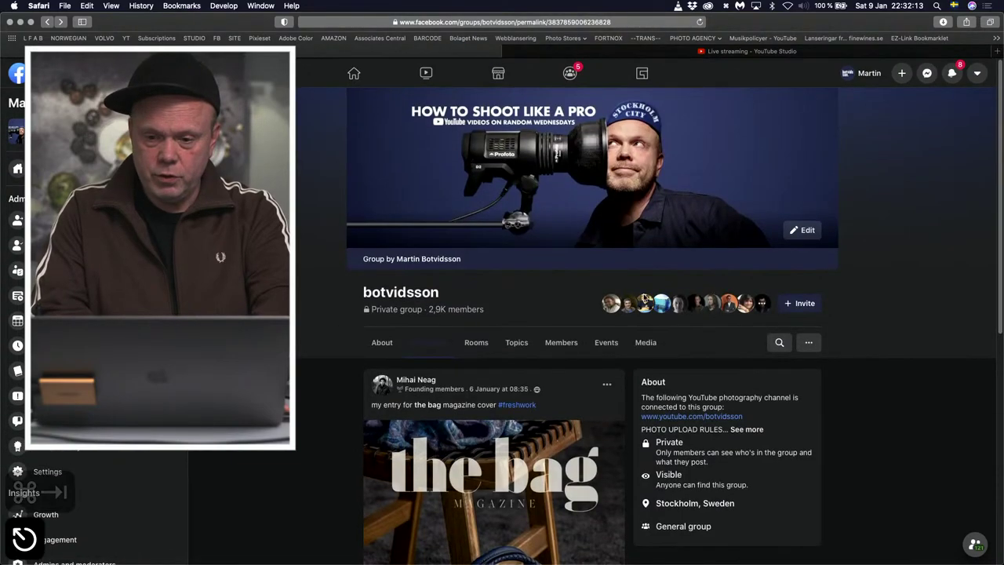
pyautogui.click(779, 342)
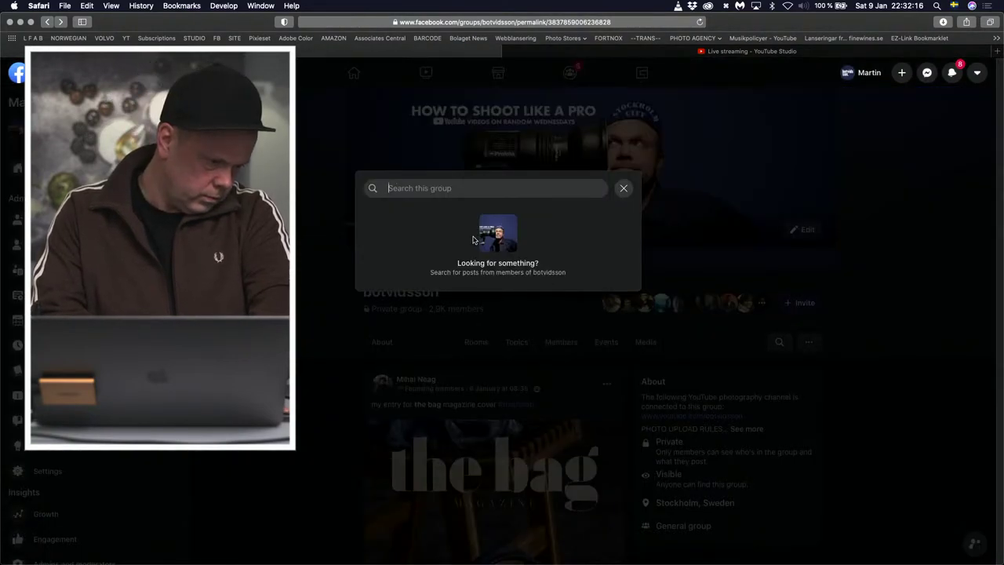
pyautogui.click(902, 410)
# Step: Open the group's Media photos, view the black backpack cover, and return to the grid
pyautogui.scroll(-2, 650, 314)
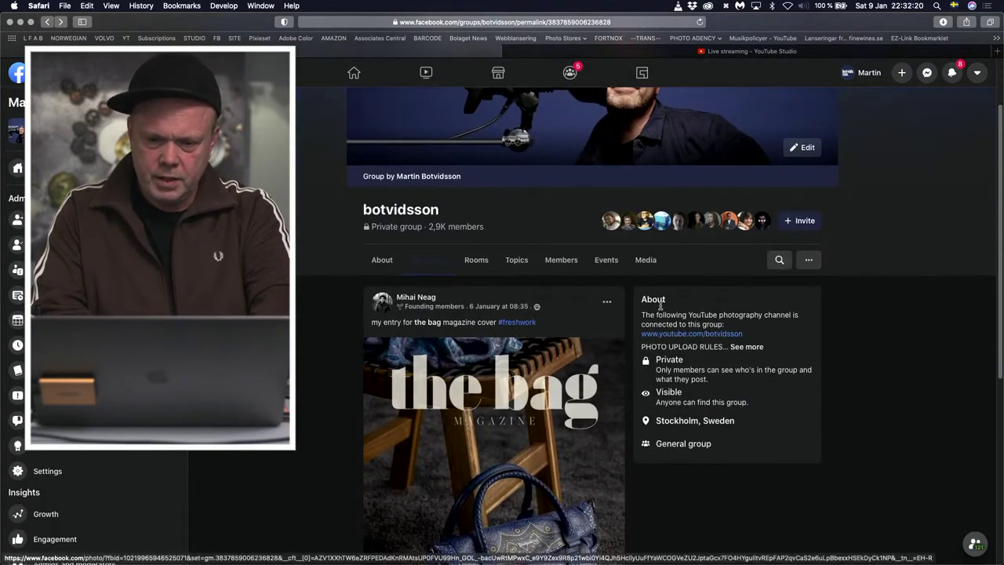
pyautogui.click(645, 260)
pyautogui.scroll(-5, 646, 259)
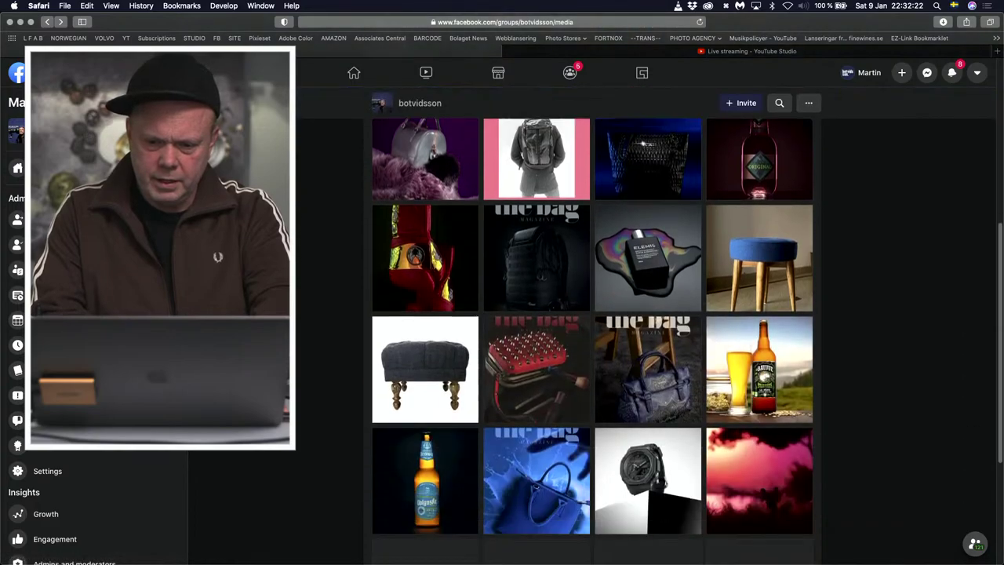
pyautogui.click(528, 244)
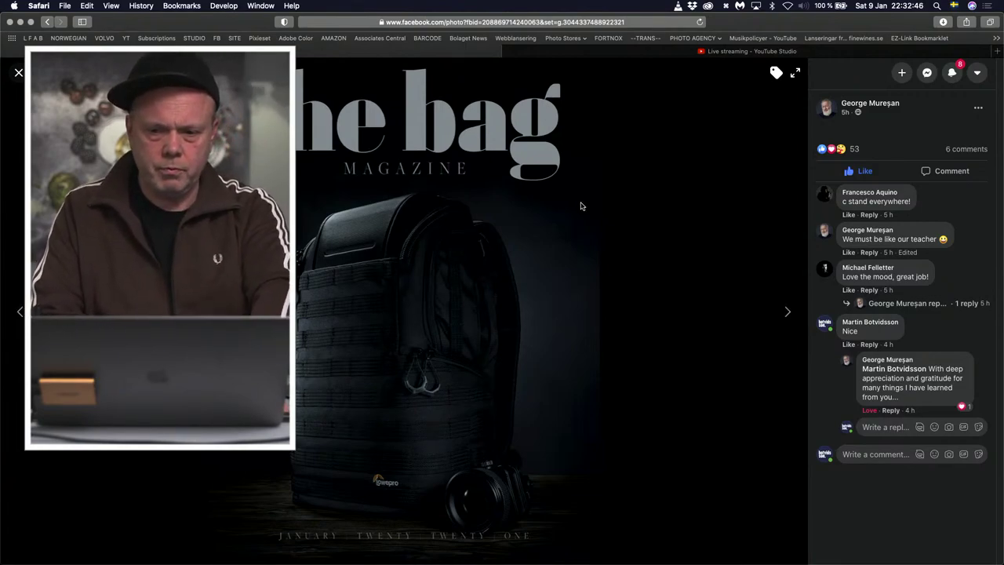
pyautogui.press('Escape')
pyautogui.scroll(5, 785, 339)
# Step: Search the group for another member's name, chosen from the suggestions
pyautogui.click(781, 341)
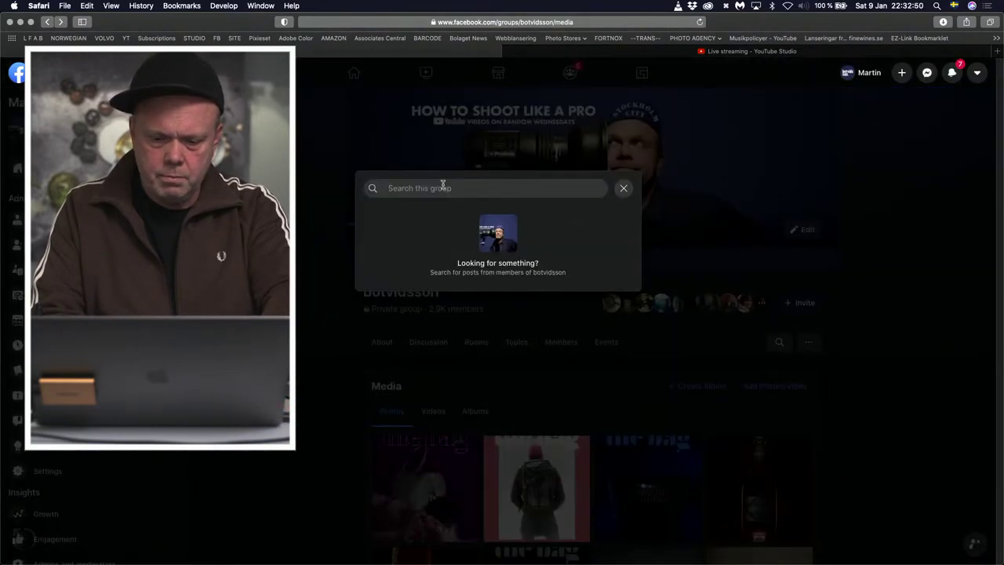
pyautogui.write('massim')
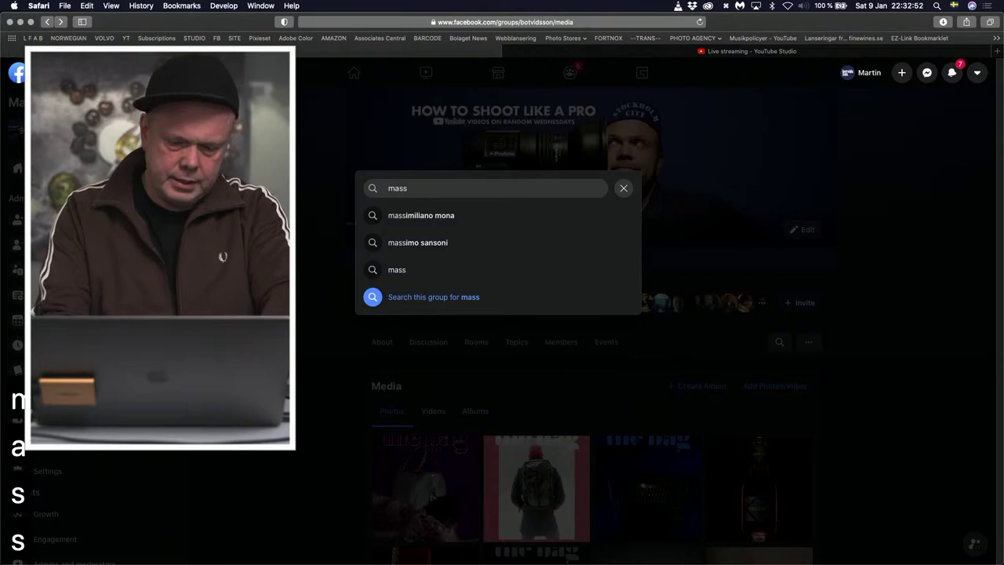
pyautogui.press('Down')
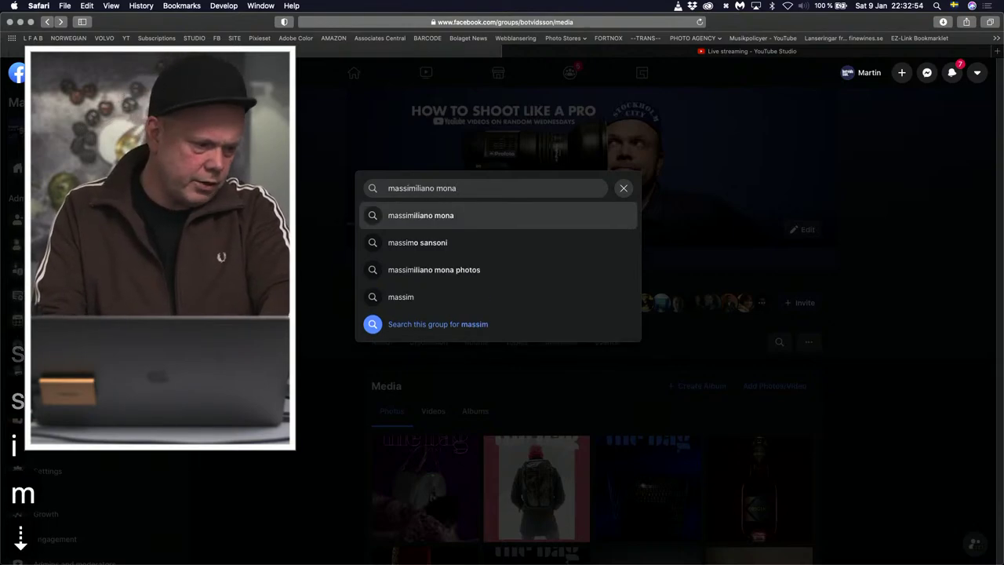
pyautogui.press('Return')
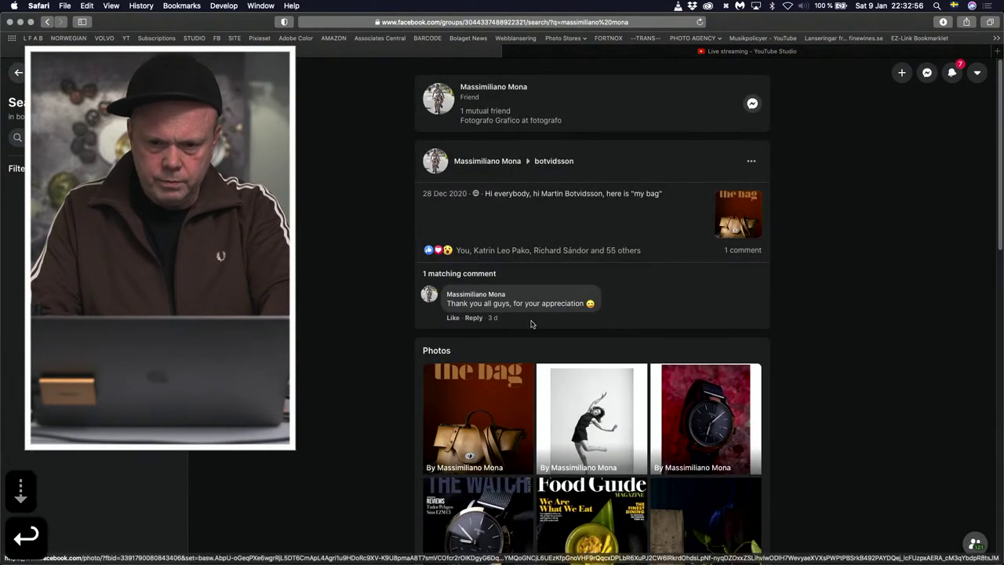
# Step: Open that member's 'the bag' post and view its brown leather bag cover full size
pyautogui.click(735, 212)
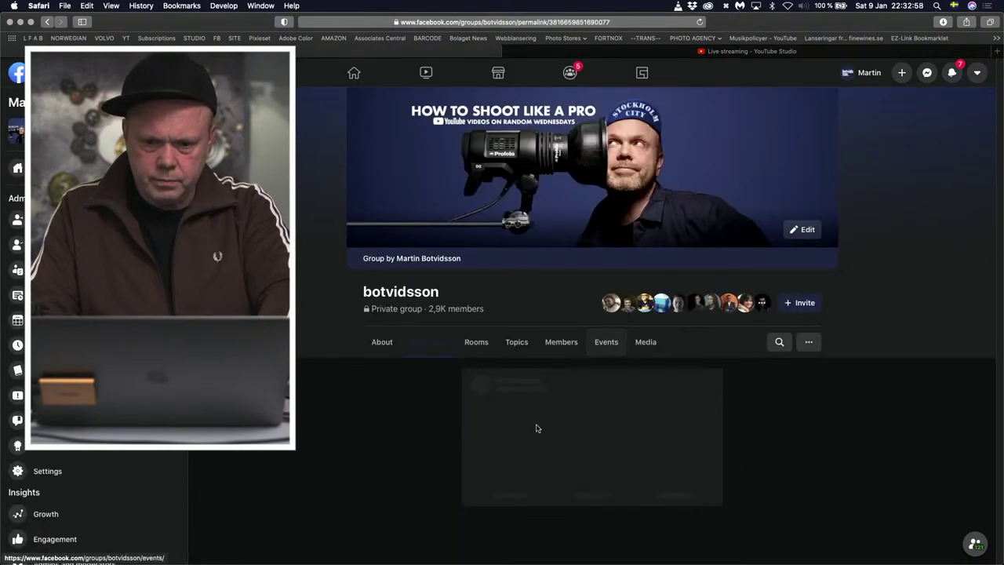
pyautogui.scroll(-1, 492, 396)
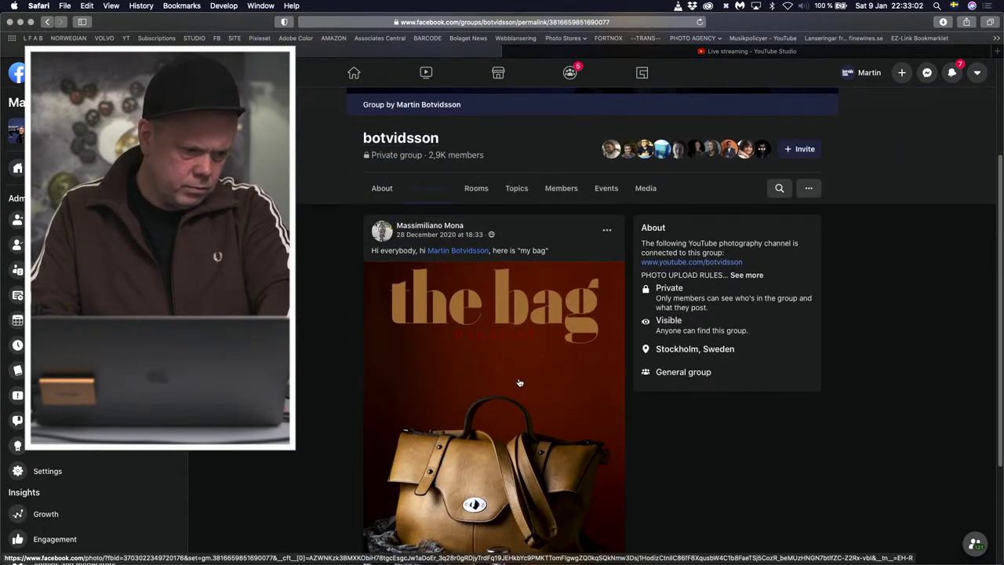
pyautogui.click(481, 396)
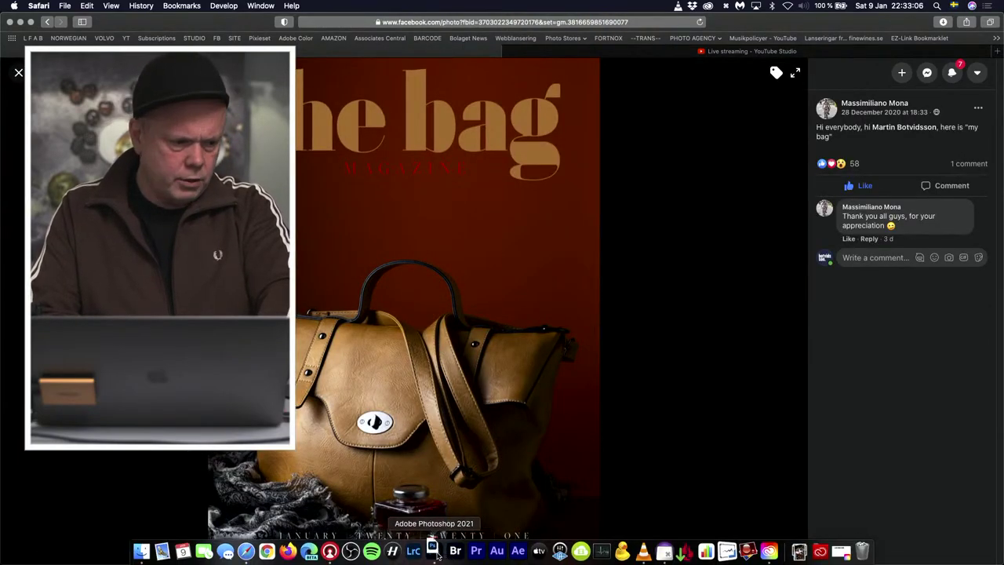
# Step: Switch to Photoshop and fit the 1581 × 2048 px leather bag cover to the window
pyautogui.click(436, 552)
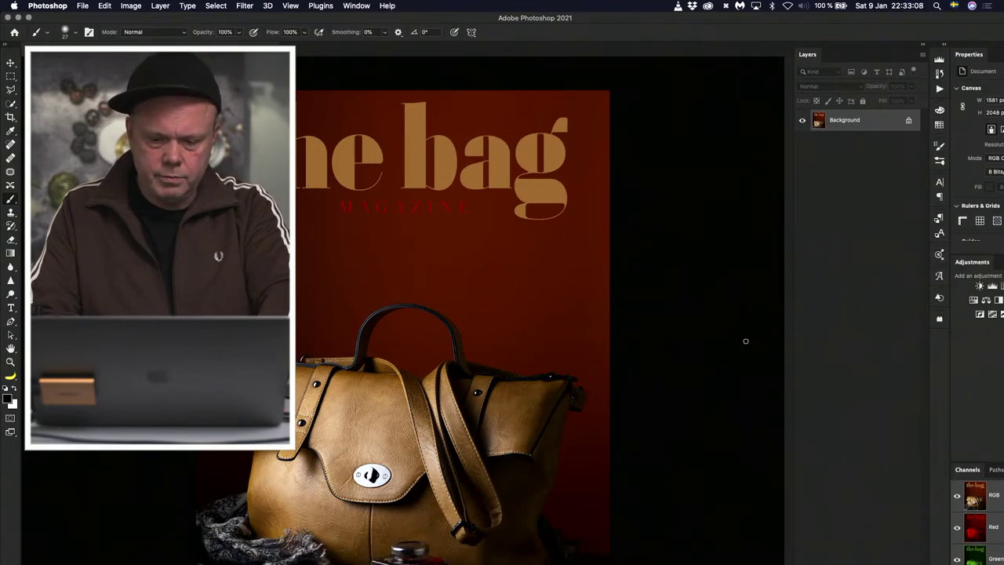
pyautogui.press('super+0')
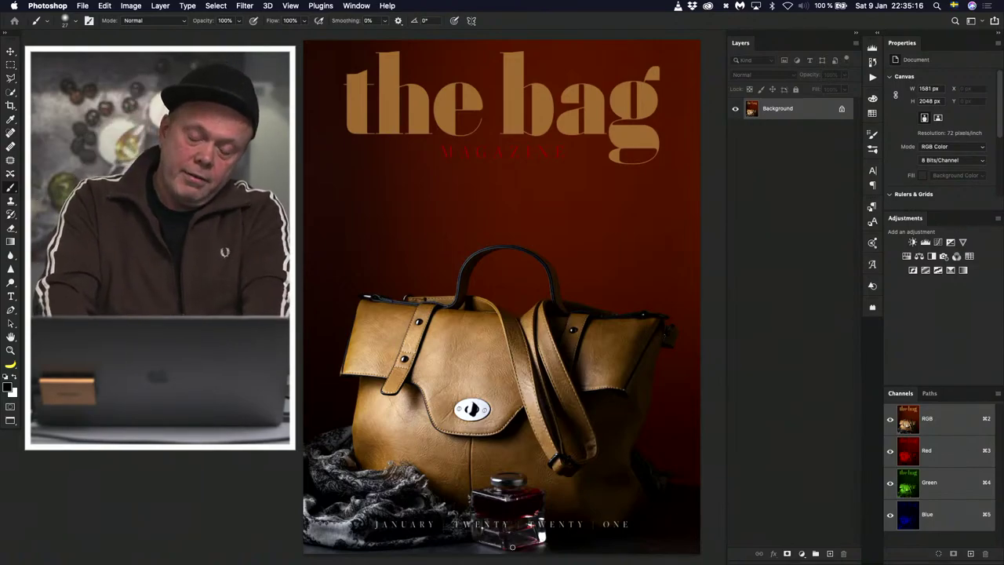
# Step: Zoom in on the leather bag's clasp and add a new empty Layer 1
pyautogui.press('super+plus')
pyautogui.press('super+plus')
pyautogui.press('super+plus')
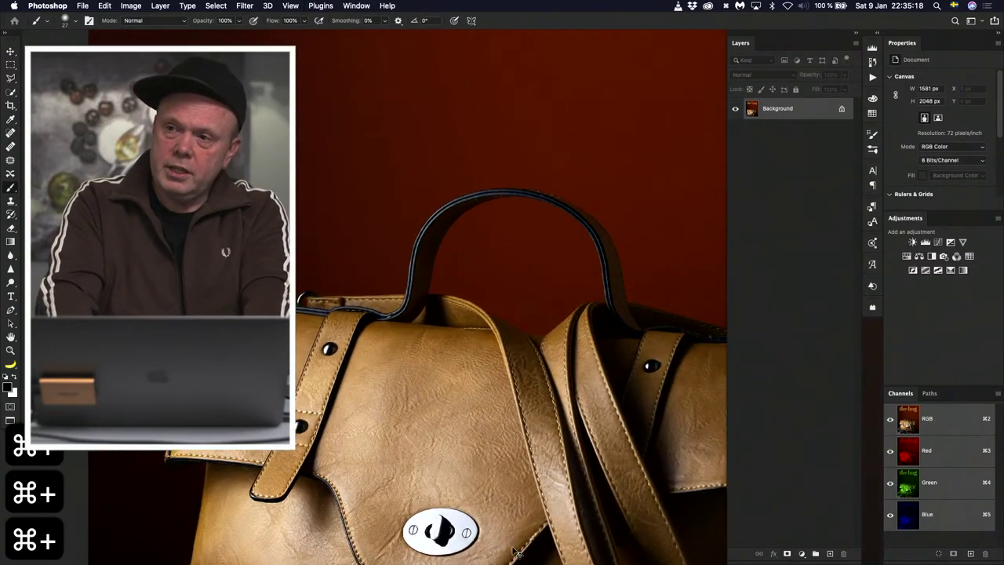
pyautogui.moveTo(512, 547); pyautogui.dragTo(498, 301)
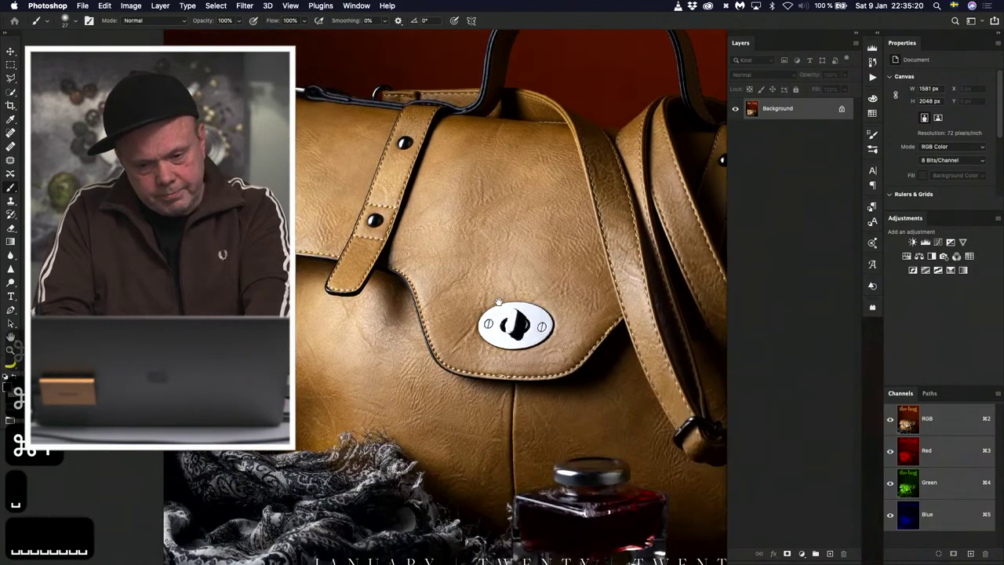
pyautogui.press('super+plus')
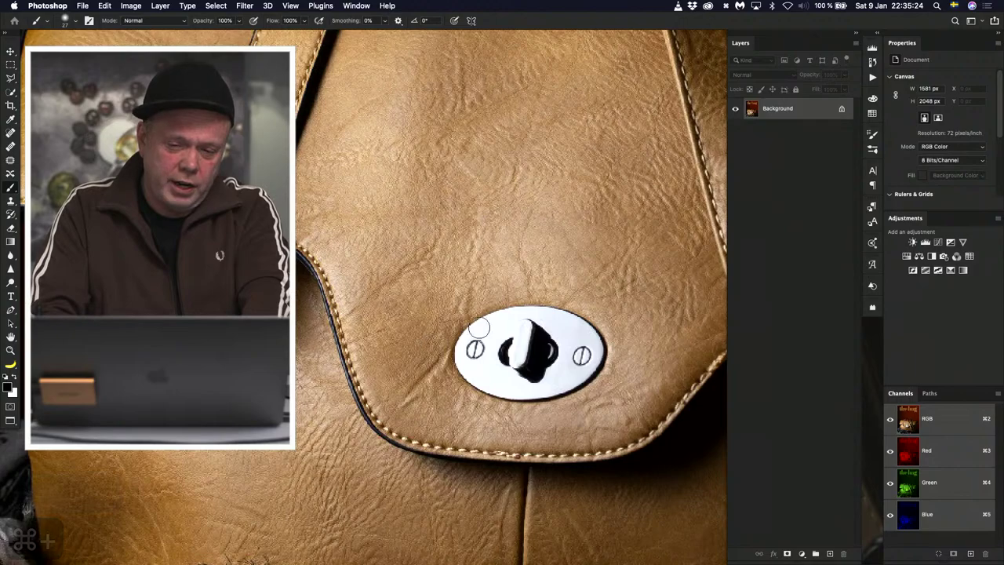
pyautogui.press('w')
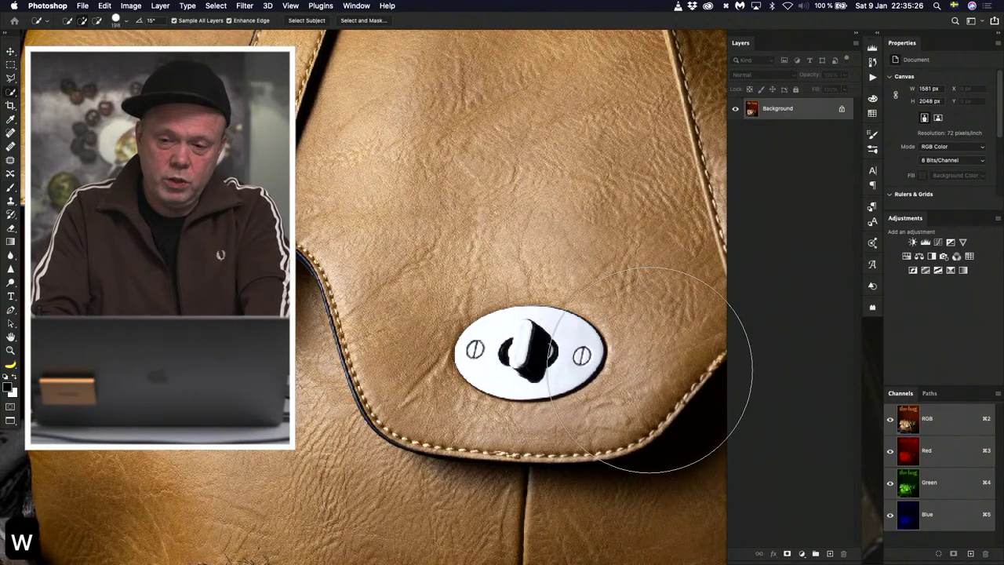
pyautogui.press('shift+super+n')
pyautogui.press('Return')
pyautogui.press('Return')
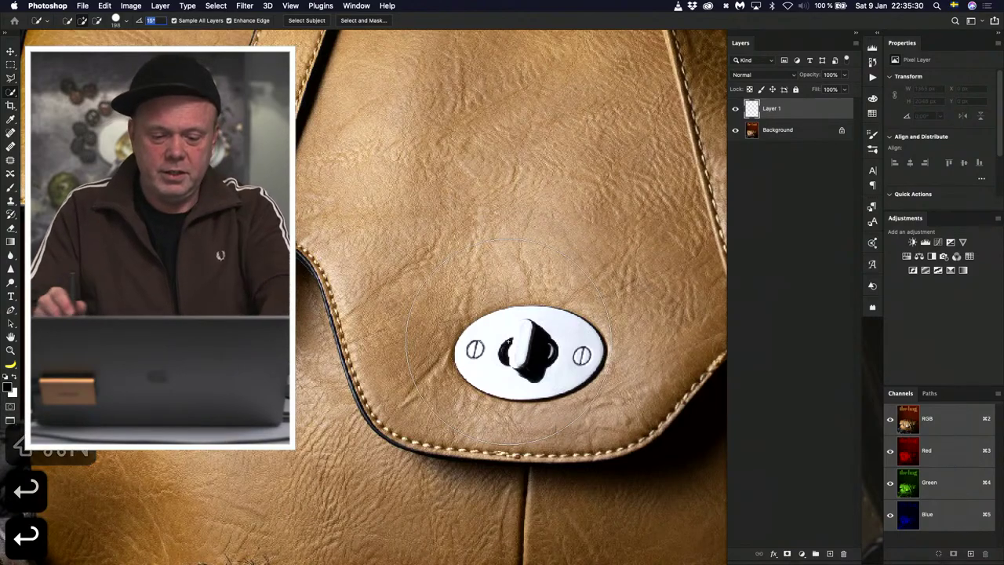
# Step: With a smaller Quick Selection brush, select the white oval clasp plate
pyautogui.moveTo(485, 235)
pyautogui.mouseDown()
pyautogui.moveTo(484, 266)
pyautogui.moveTo(394, 259)
pyautogui.mouseUp()
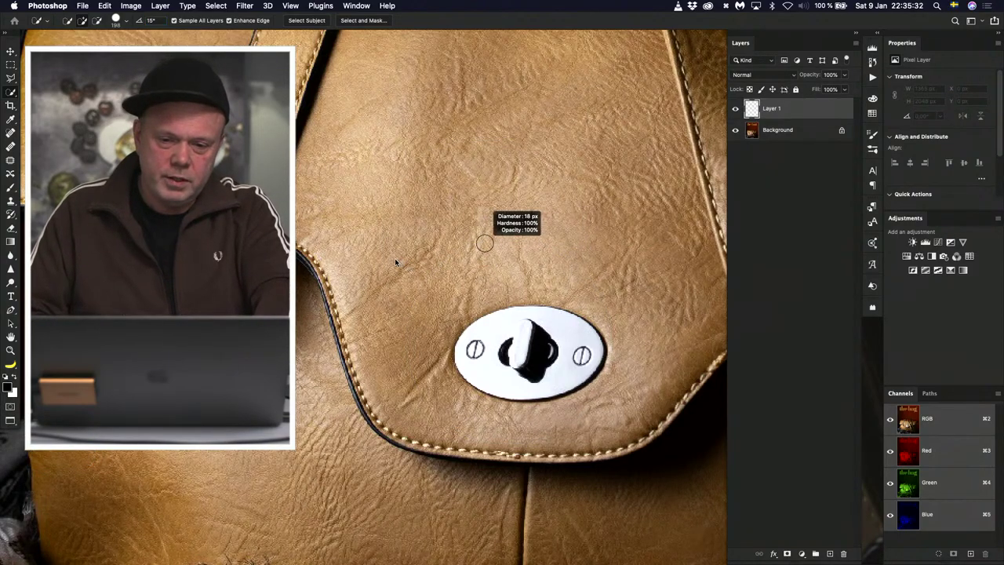
pyautogui.moveTo(520, 307); pyautogui.dragTo(484, 329)
pyautogui.moveTo(562, 312); pyautogui.dragTo(592, 331)
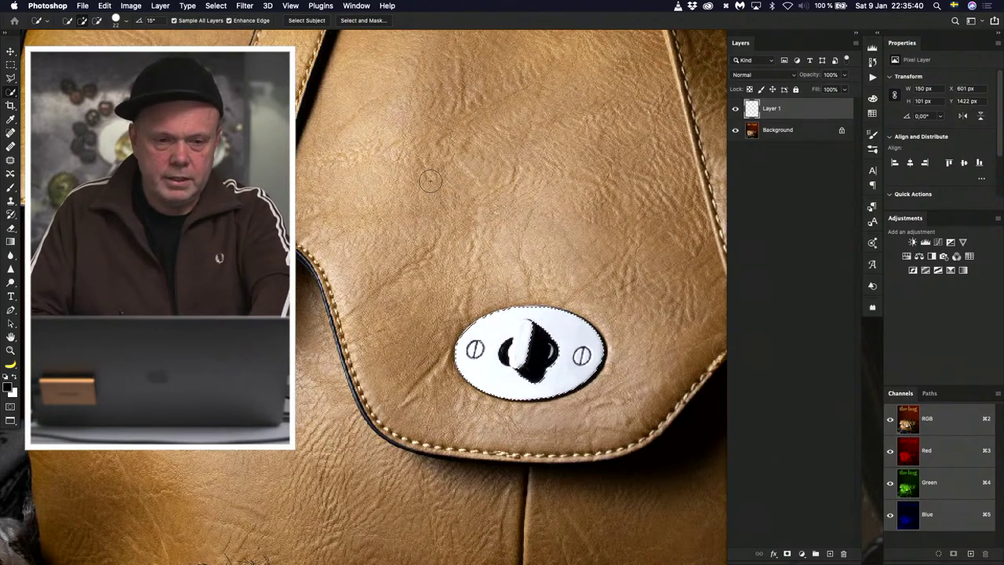
# Step: Undo the flat white fills and shade the oval clasp with a grey-to-white gradient instead
pyautogui.press('g')
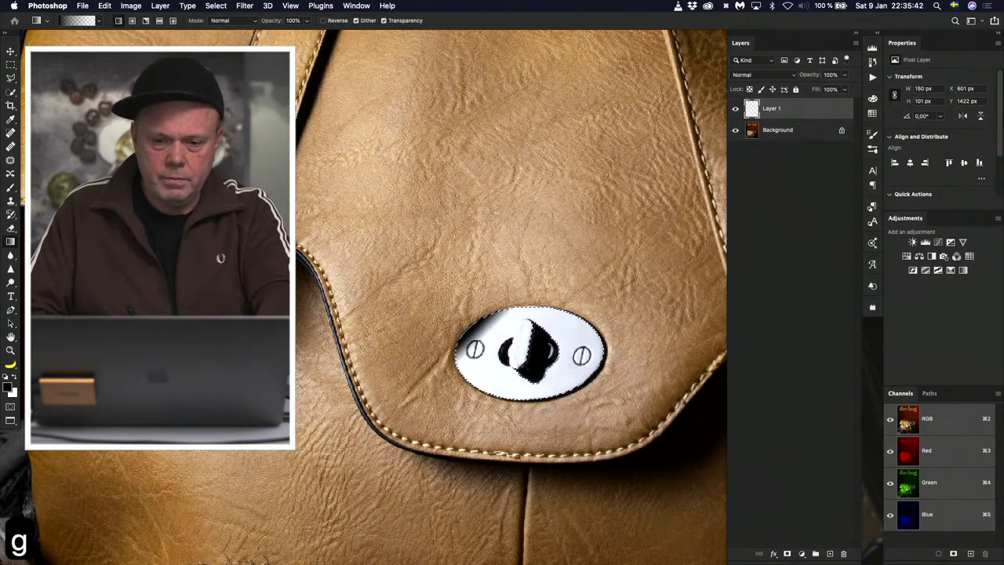
pyautogui.press('super+z')
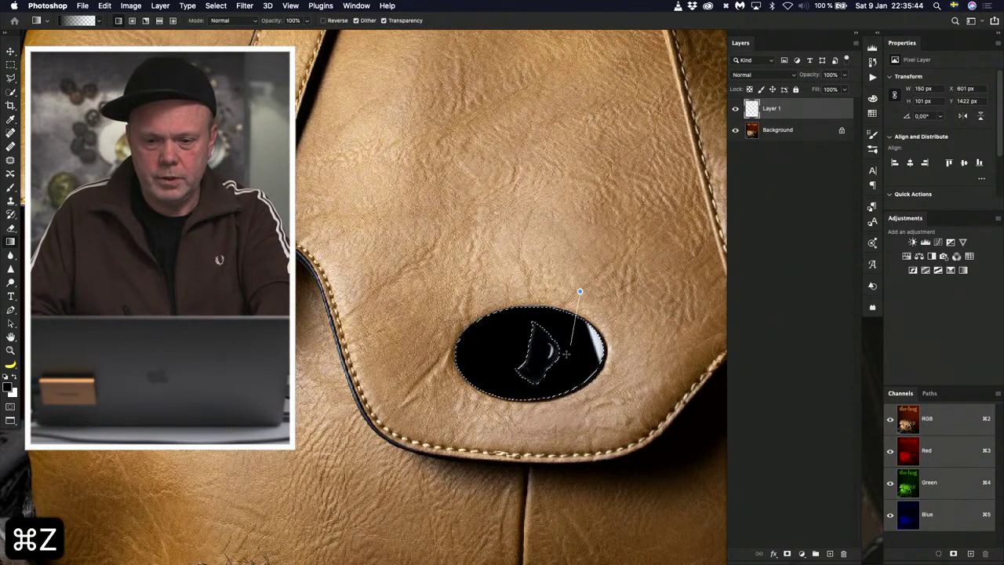
pyautogui.press('super+z')
pyautogui.press('super+z')
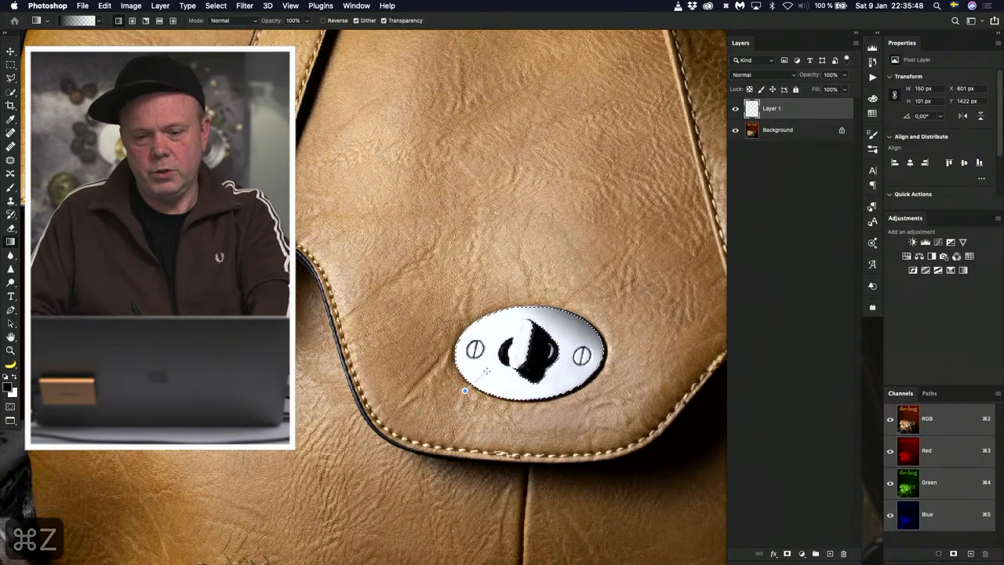
pyautogui.moveTo(532, 354); pyautogui.dragTo(519, 320)
pyautogui.press('super+d')
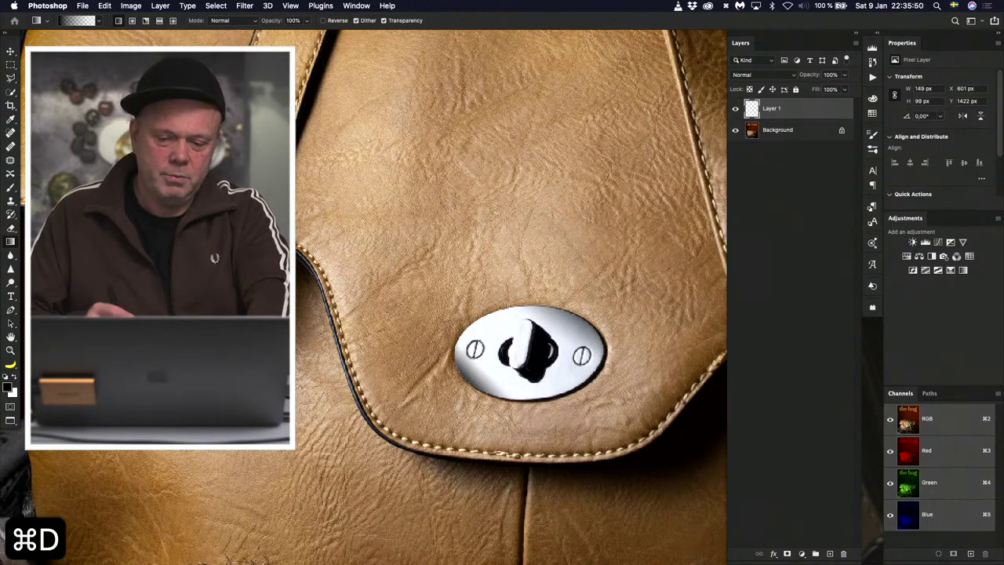
pyautogui.press('super+0')
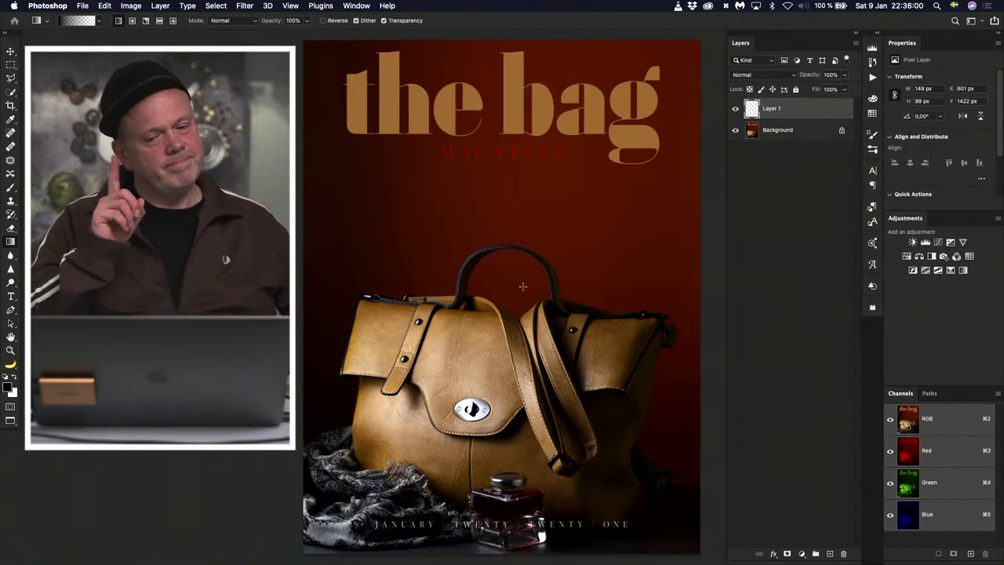
# Step: Delete Layer 1 so only the Background layer remains
pyautogui.press('BackSpace')
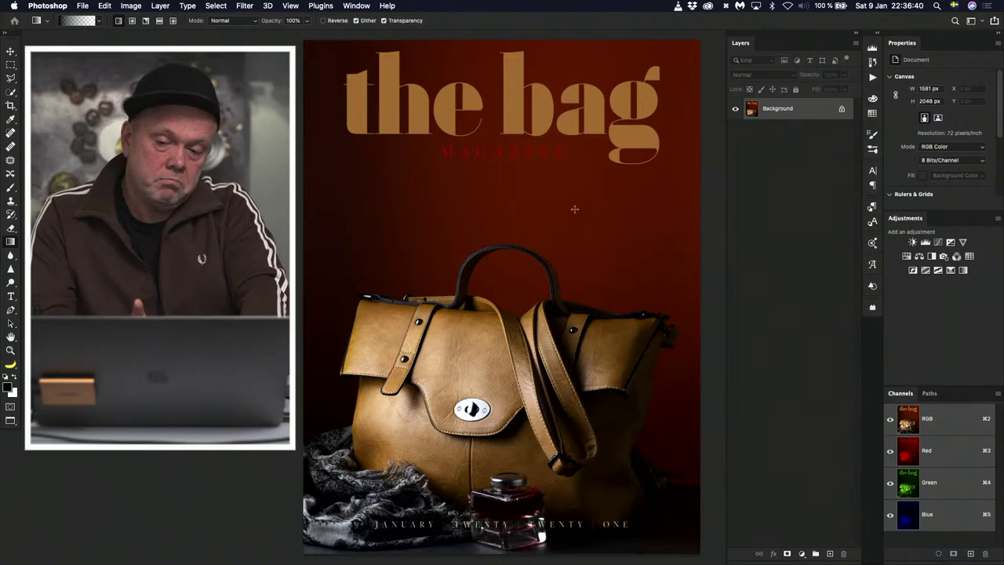
# Step: Close the bag cover without saving and return to the Facebook group page
pyautogui.press('super+w')
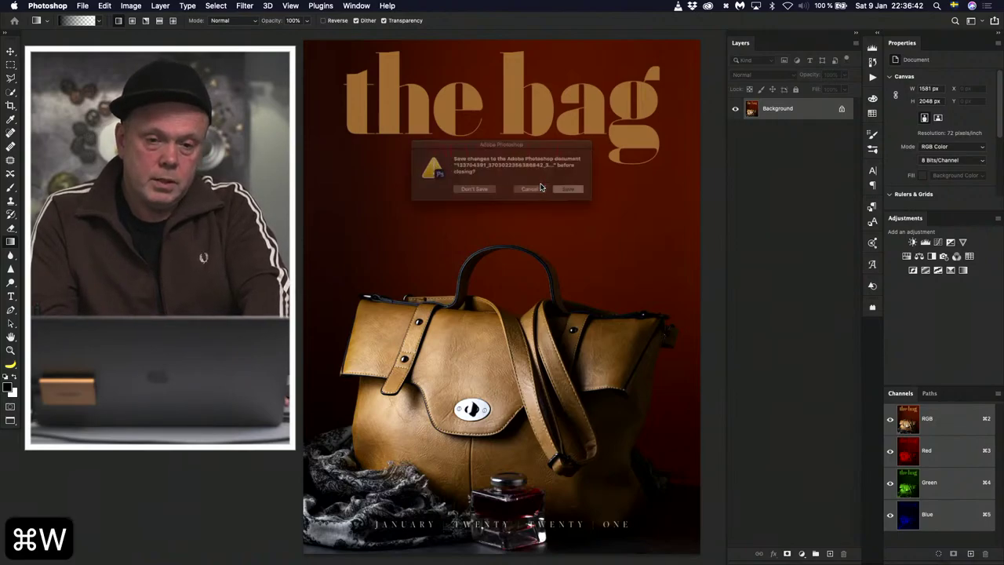
pyautogui.click(461, 195)
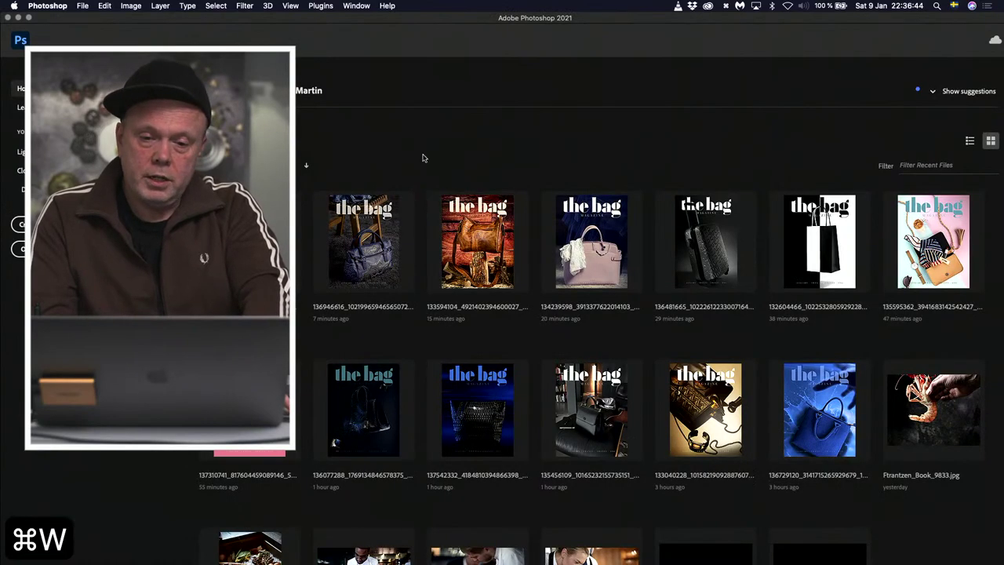
pyautogui.press('super+Tab')
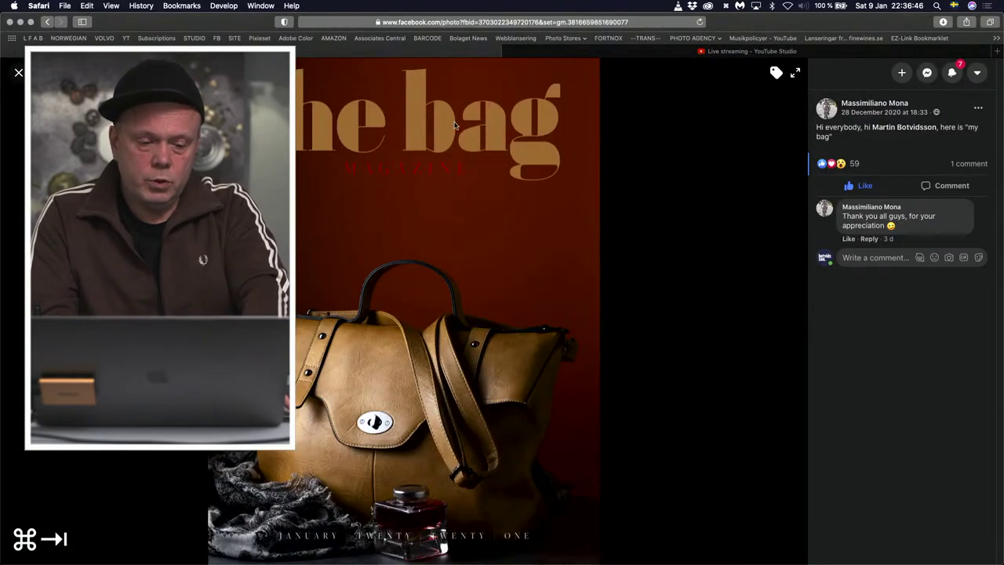
pyautogui.press('Escape')
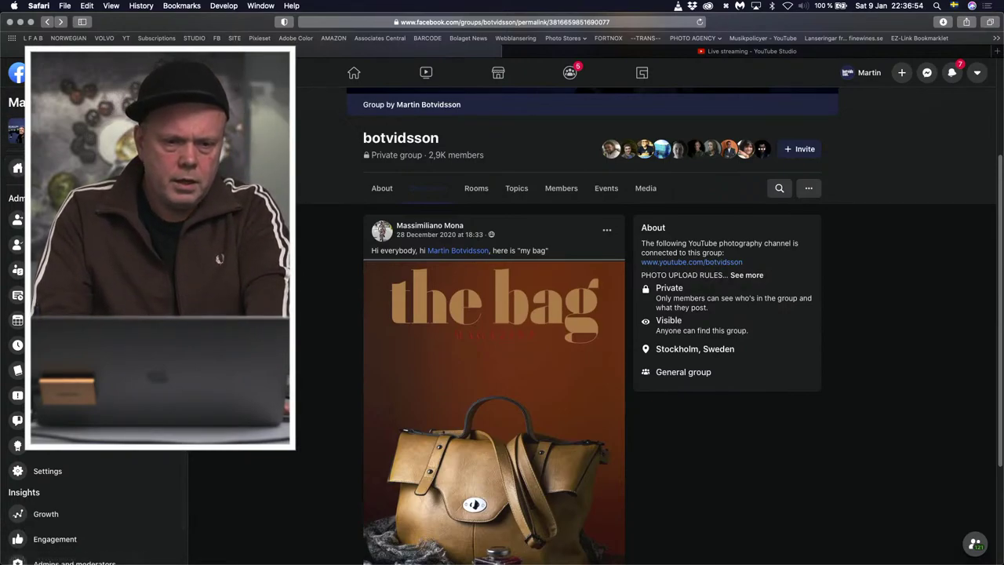
# Step: Search the group's media for another member by name
pyautogui.click(645, 189)
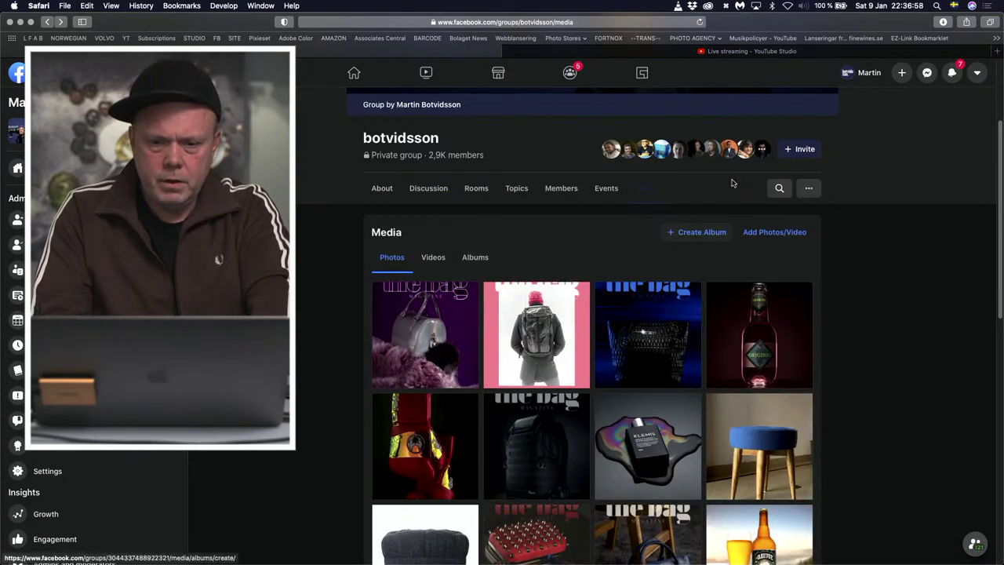
pyautogui.click(779, 191)
pyautogui.write('An')
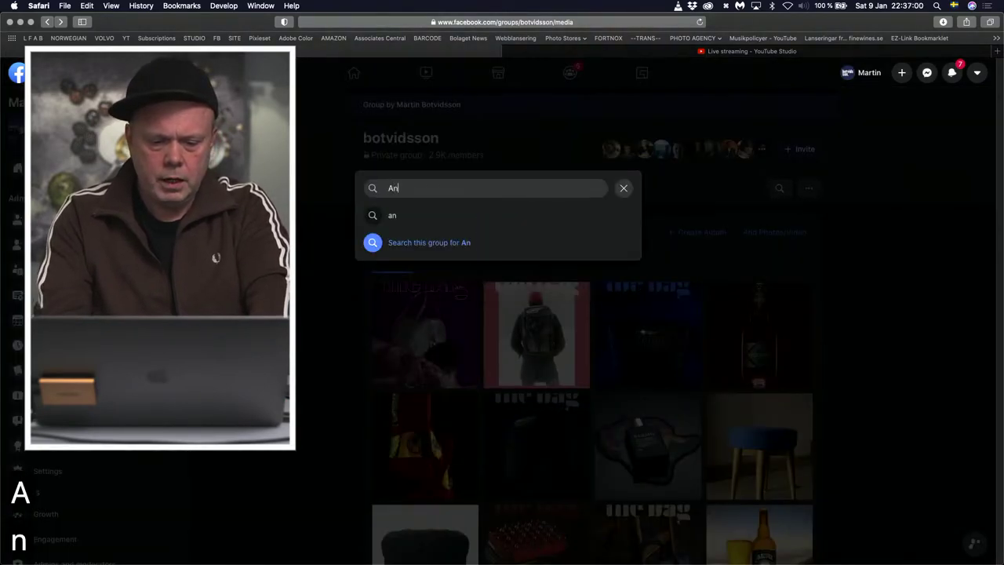
pyautogui.write('dreas')
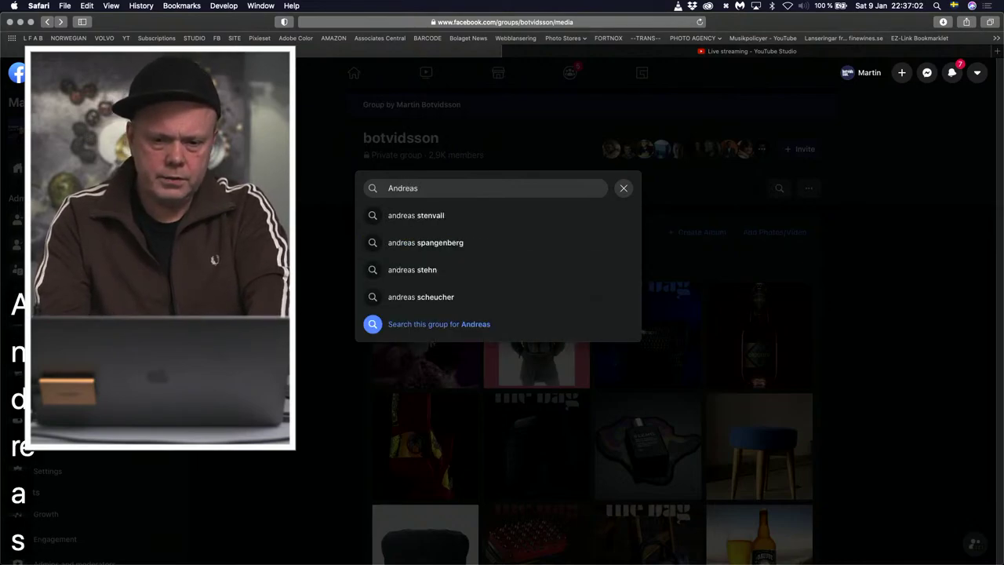
pyautogui.write(' Fi')
pyautogui.press('Down')
pyautogui.press('Return')
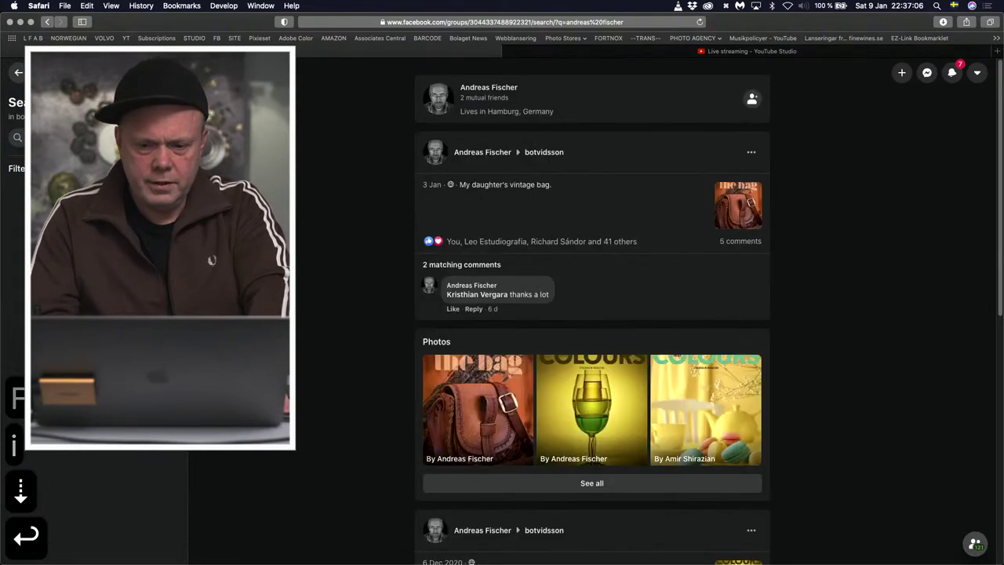
# Step: Open the member's vintage leather bag photo full-size, then return to Photoshop
pyautogui.click(739, 199)
pyautogui.scroll(-5, 433, 440)
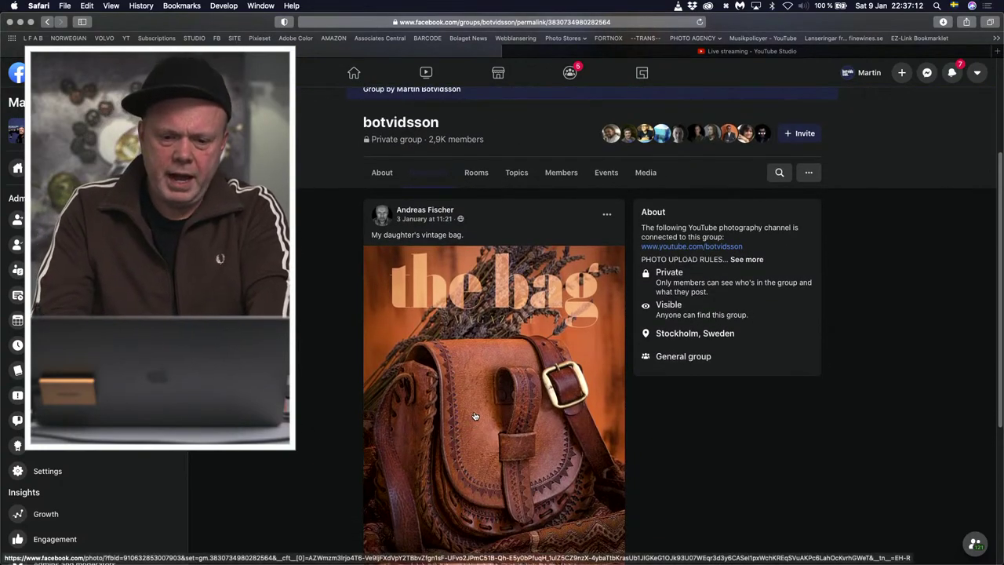
pyautogui.click(474, 418)
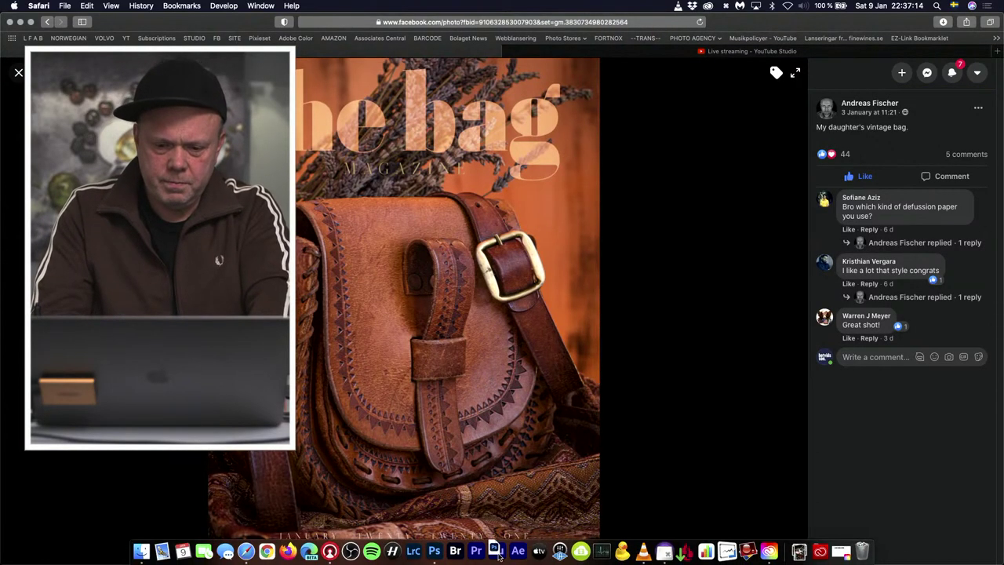
pyautogui.click(436, 551)
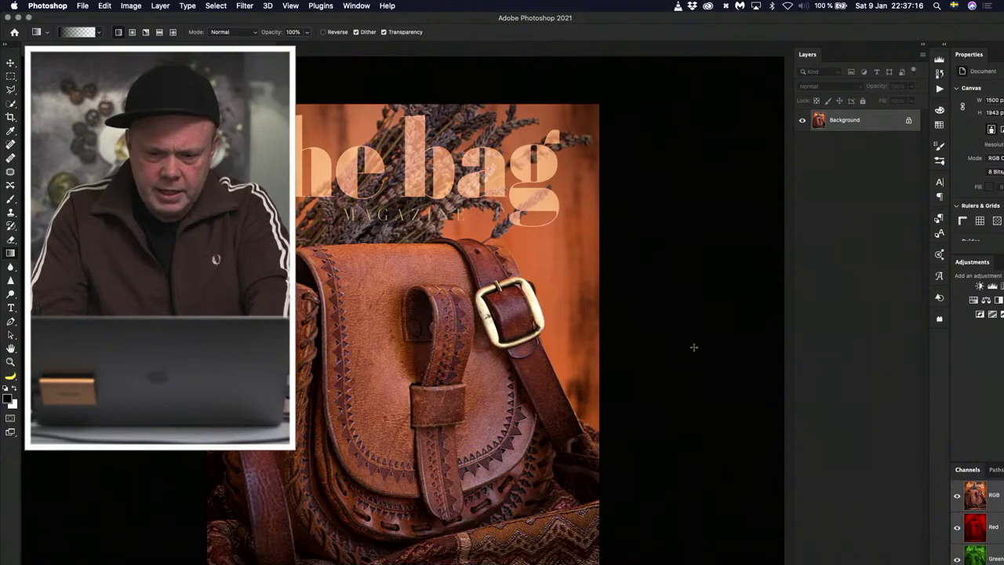
# Step: Show the vintage bag cover fitted to the screen in full-screen mode
pyautogui.press('super+0')
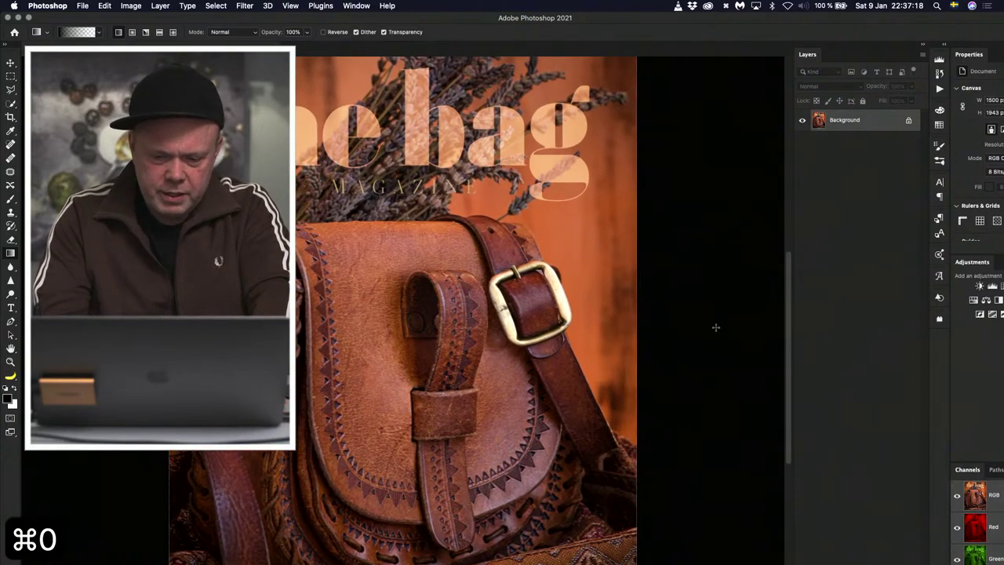
pyautogui.press('f')
pyautogui.press('super+0')
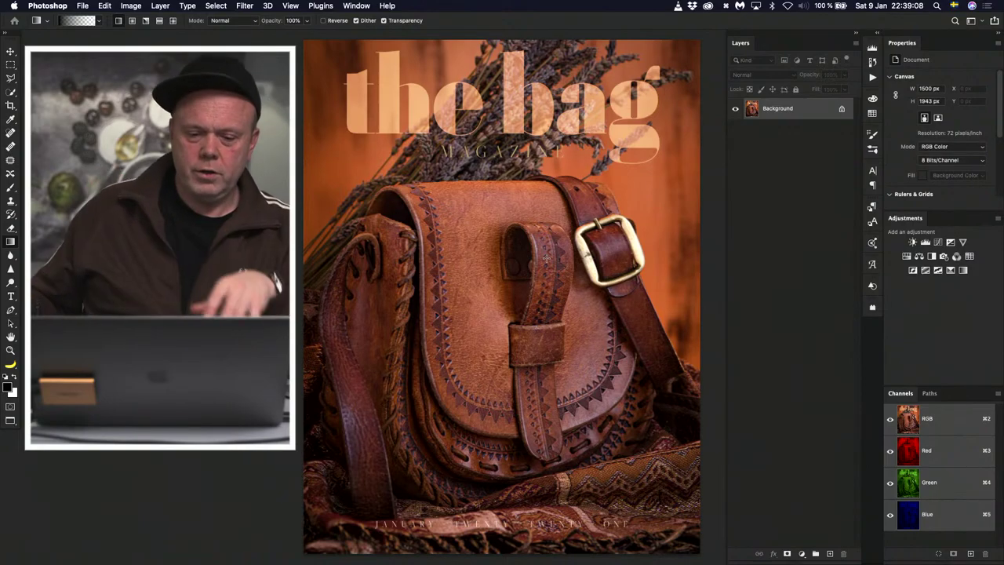
# Step: Search Google for 'iphone 12' in a new Safari tab
pyautogui.press('super+Tab')
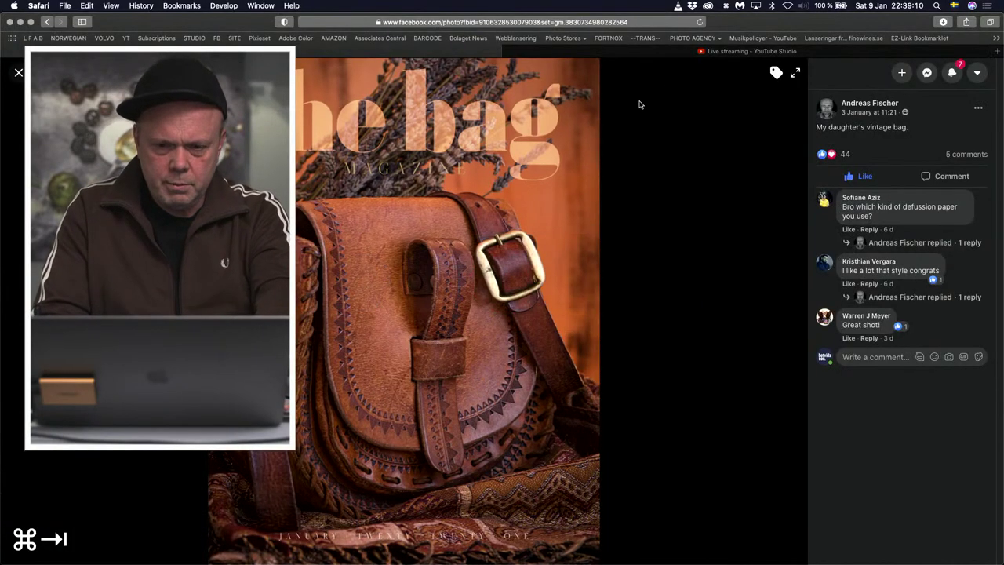
pyautogui.press('super+t')
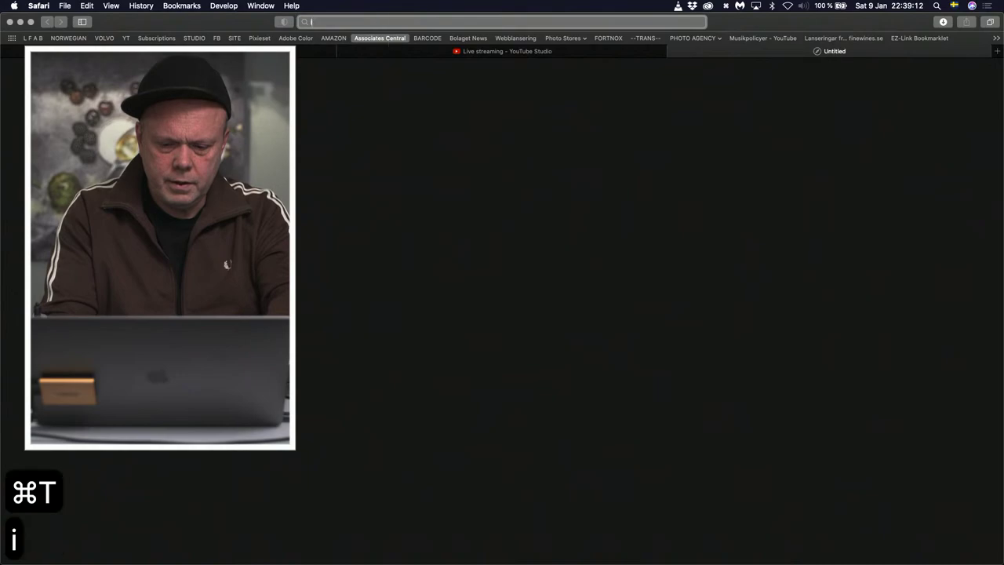
pyautogui.write('iphone 12')
pyautogui.press('Return')
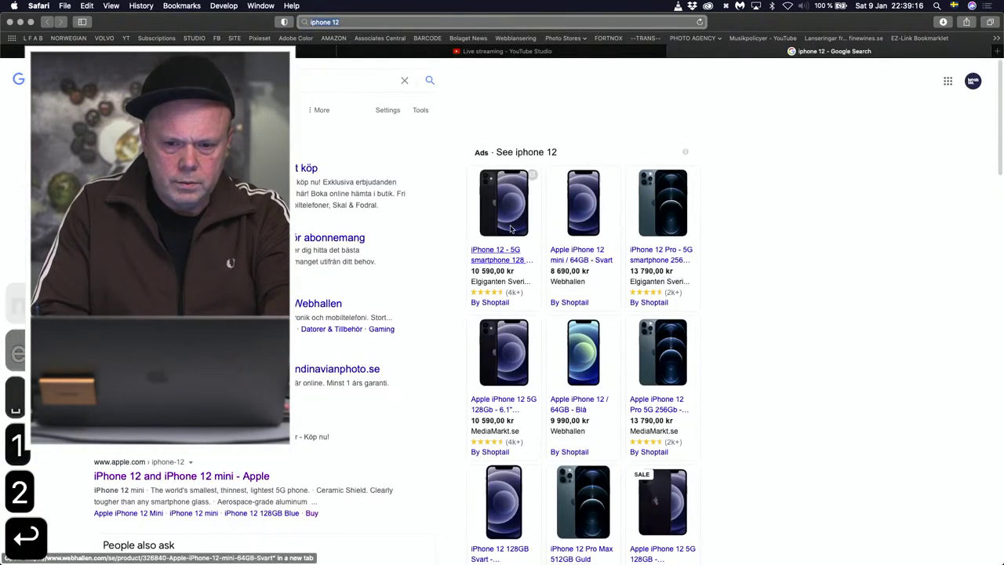
# Step: Shorten the search to 'iphone' and scroll through the Google Images results
pyautogui.moveTo(500, 192)
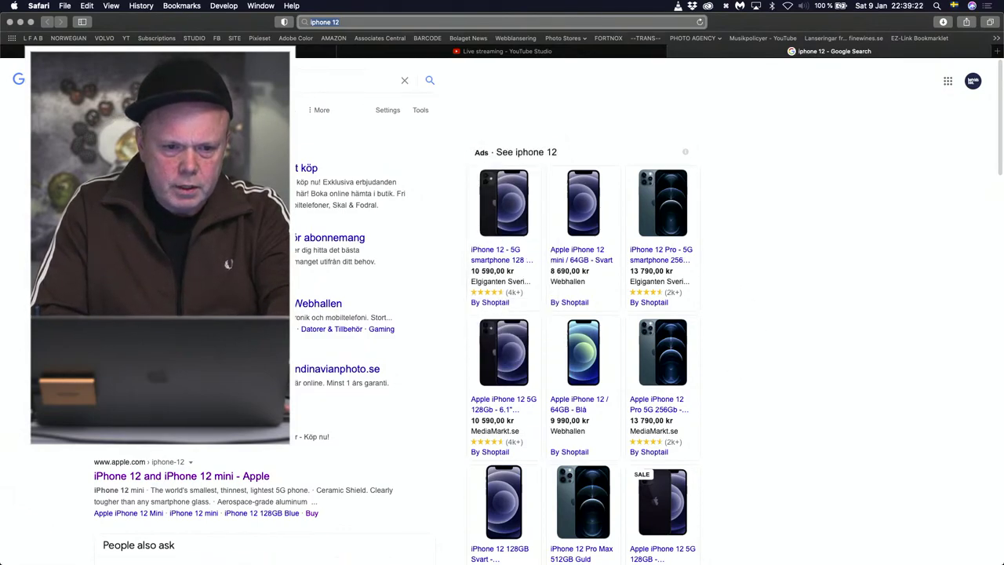
pyautogui.press('BackSpace')
pyautogui.press('BackSpace')
pyautogui.press('BackSpace')
pyautogui.press('Return')
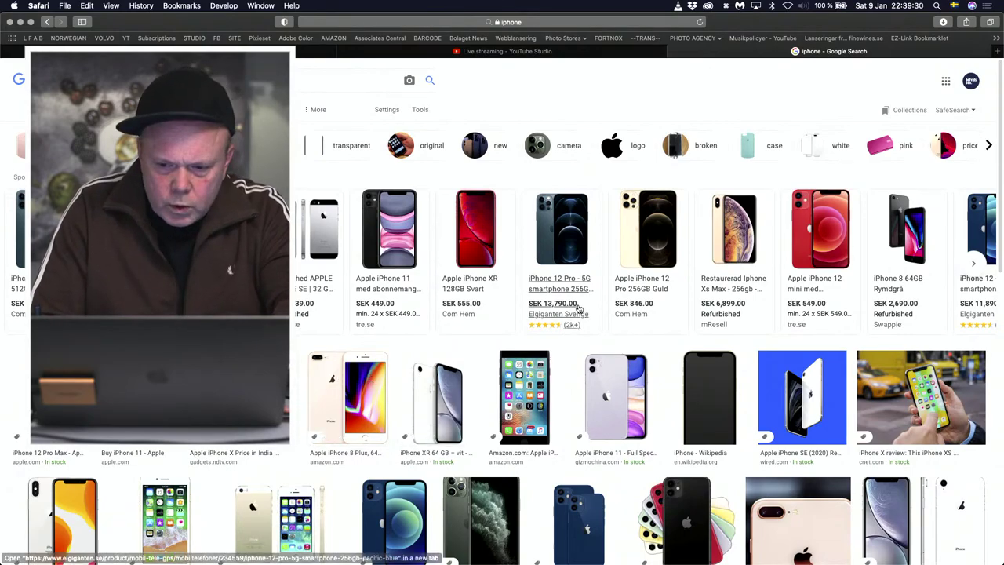
pyautogui.scroll(-5, 553, 302)
pyautogui.scroll(-2, 549, 298)
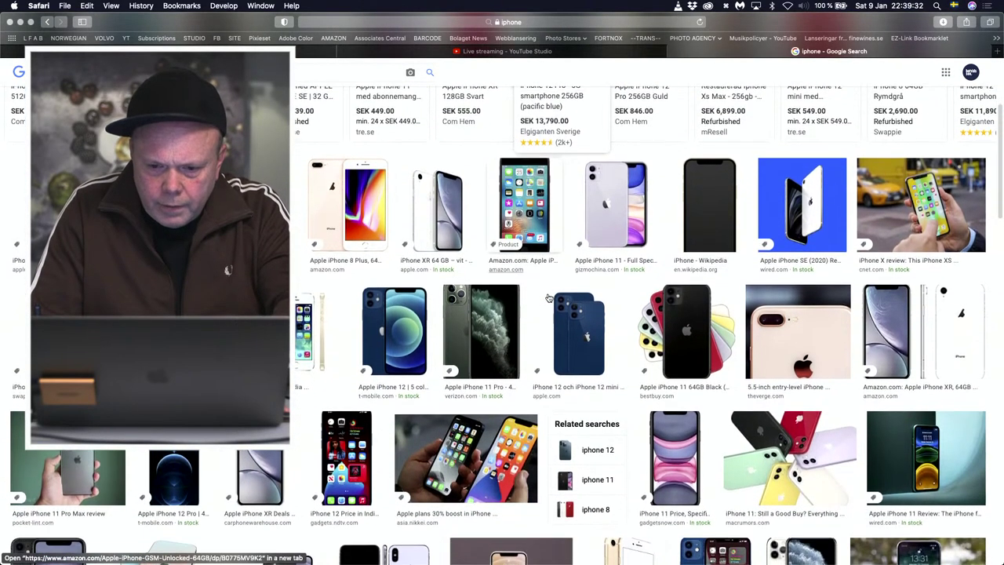
# Step: Preview the blue iPhone 12 image from apple.com in Google Images
pyautogui.click(579, 318)
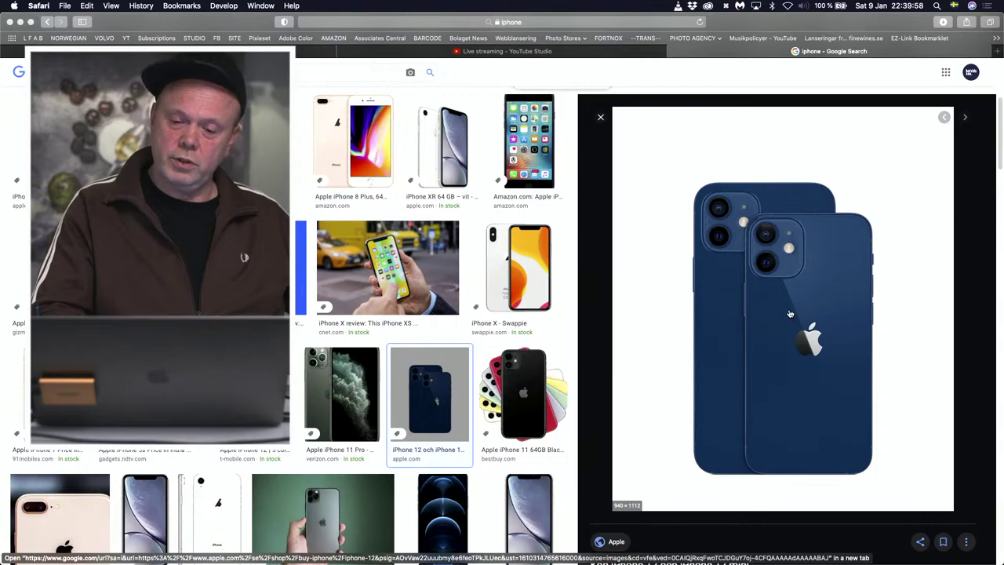
pyautogui.click(429, 558)
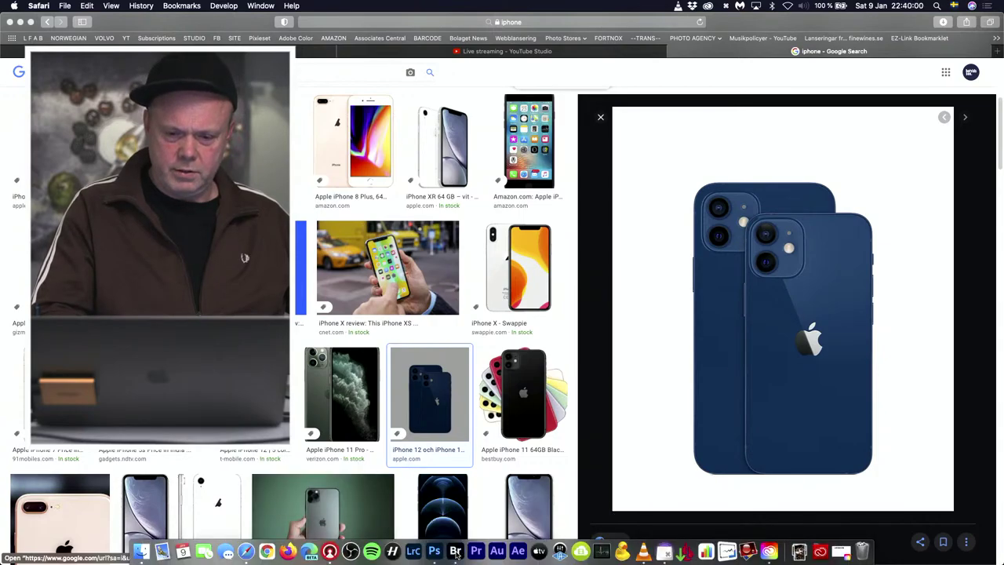
pyautogui.click(742, 388)
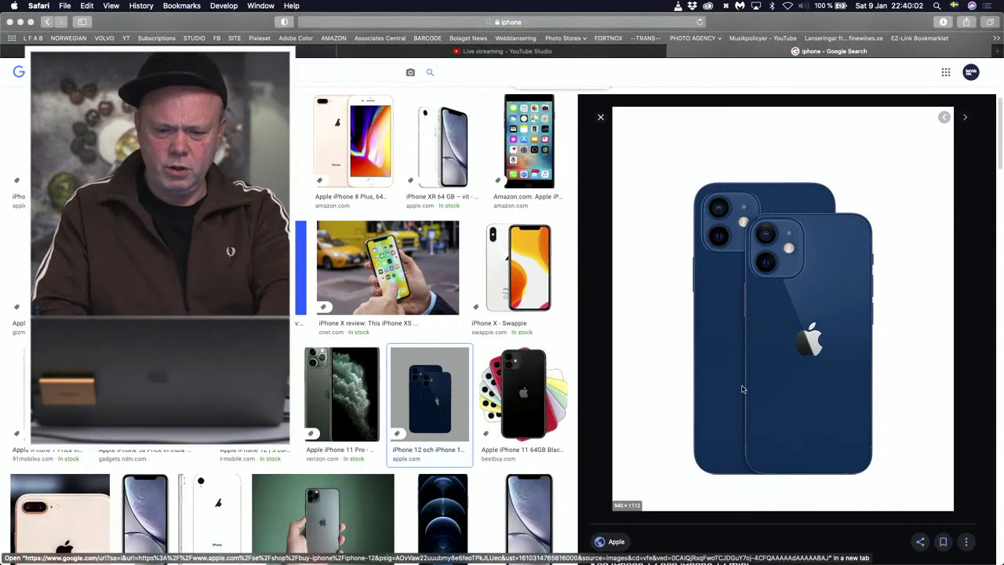
# Step: Quit Lightroom's missing-catalog prompt and drag the iPhone image onto Photoshop in the Dock
pyautogui.moveTo(428, 561)
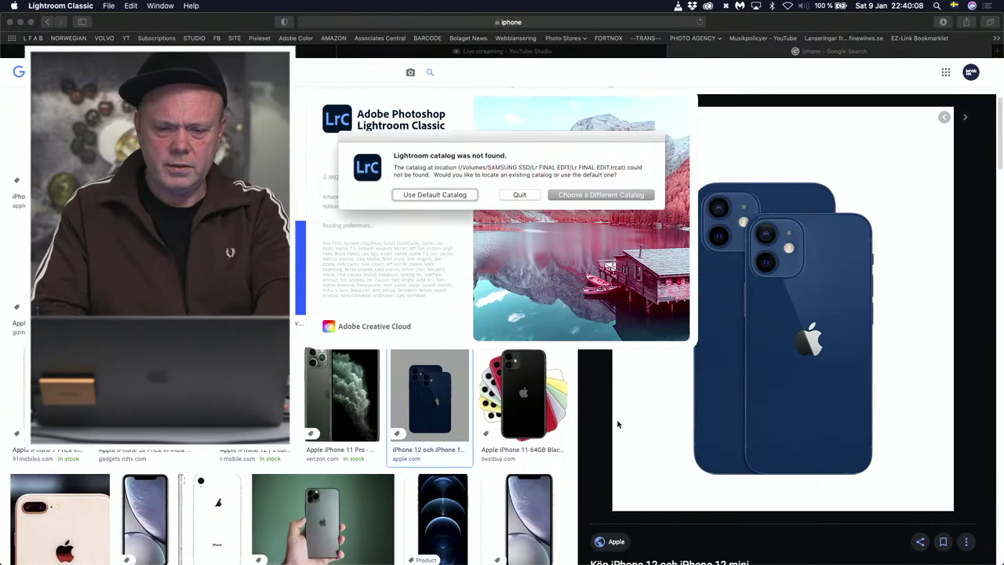
pyautogui.click(519, 194)
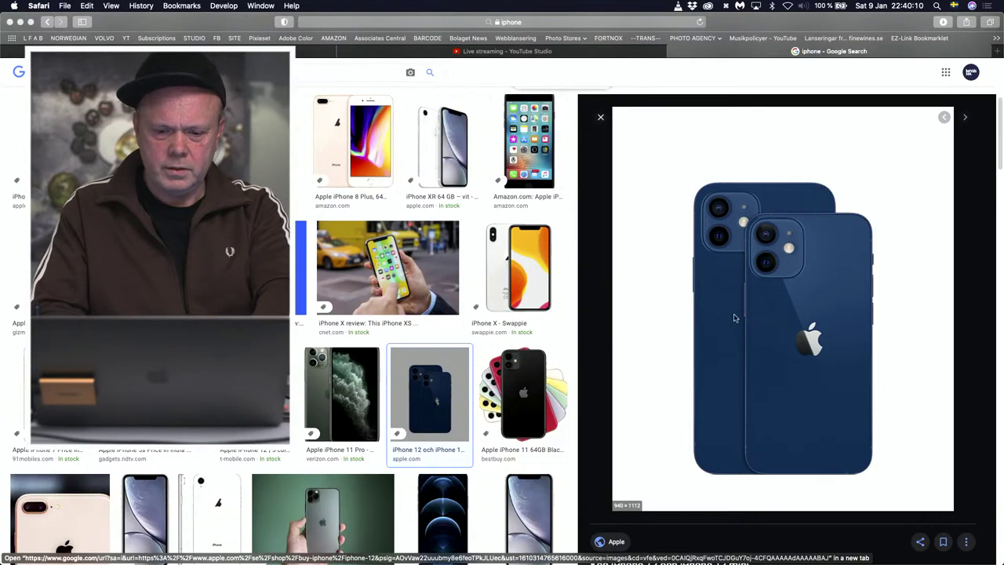
pyautogui.moveTo(395, 560)
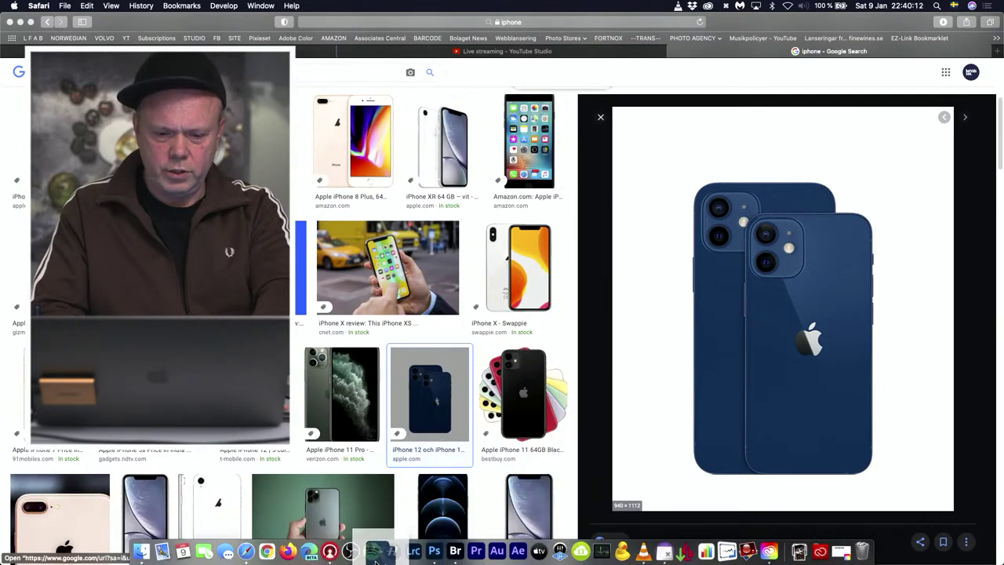
pyautogui.moveTo(432, 555); pyautogui.dragTo(433, 553)
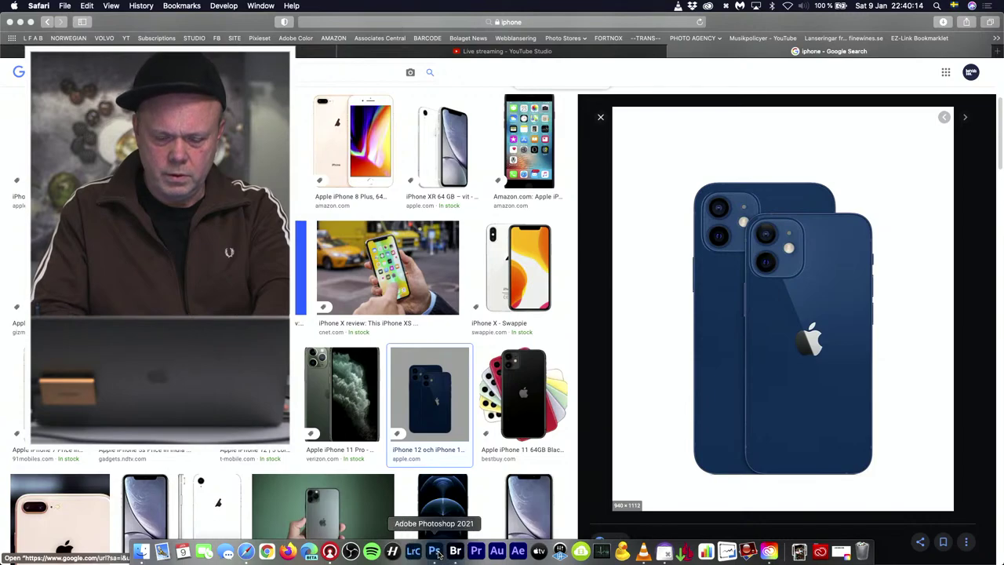
# Step: Cover the zoomed-in Apple logo with a white rectangular fill, then undo it
pyautogui.press('super+plus')
pyautogui.press('super+plus')
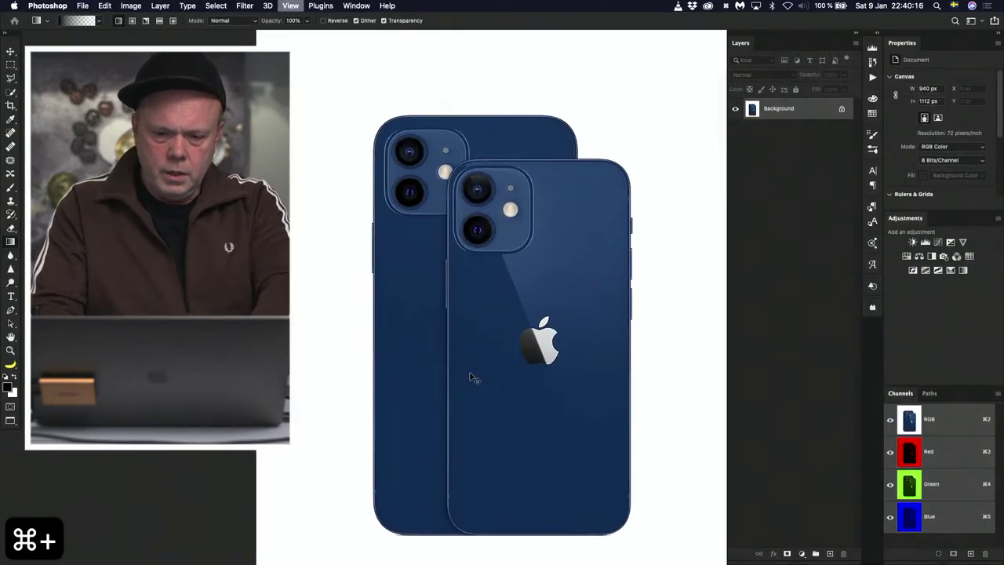
pyautogui.moveTo(407, 370); pyautogui.dragTo(363, 352)
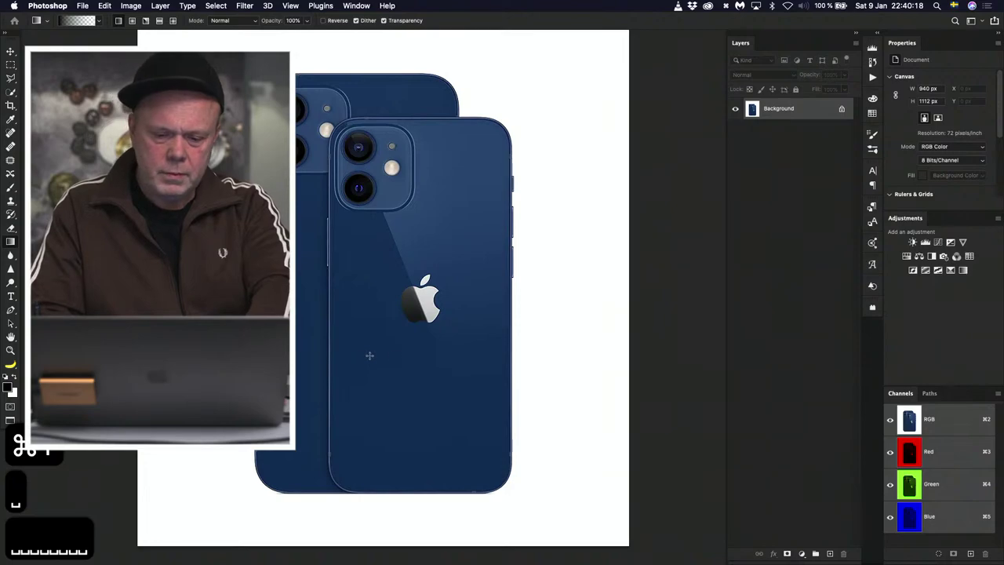
pyautogui.press('m')
pyautogui.moveTo(371, 204); pyautogui.dragTo(445, 359)
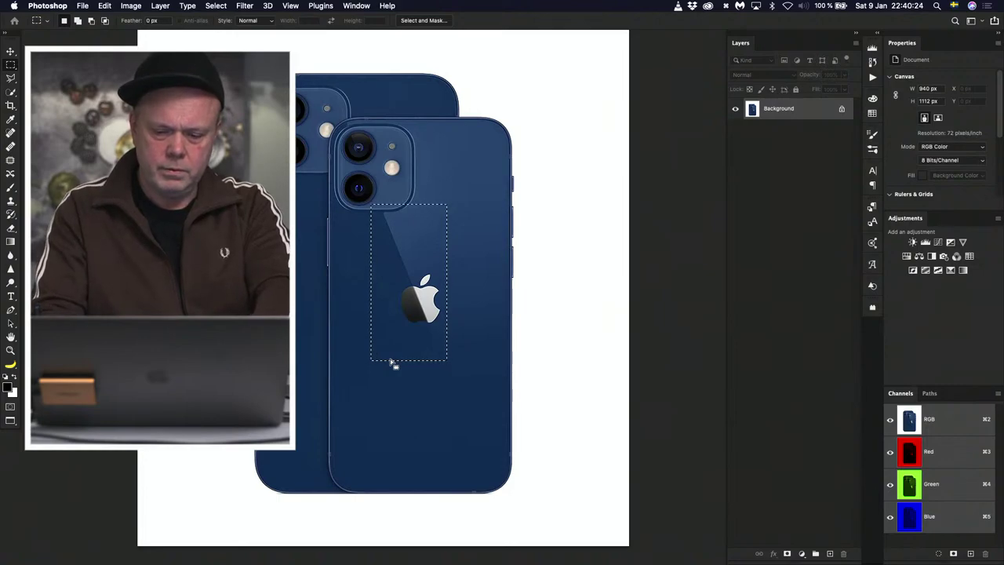
pyautogui.press('super+BackSpace')
pyautogui.press('super+d')
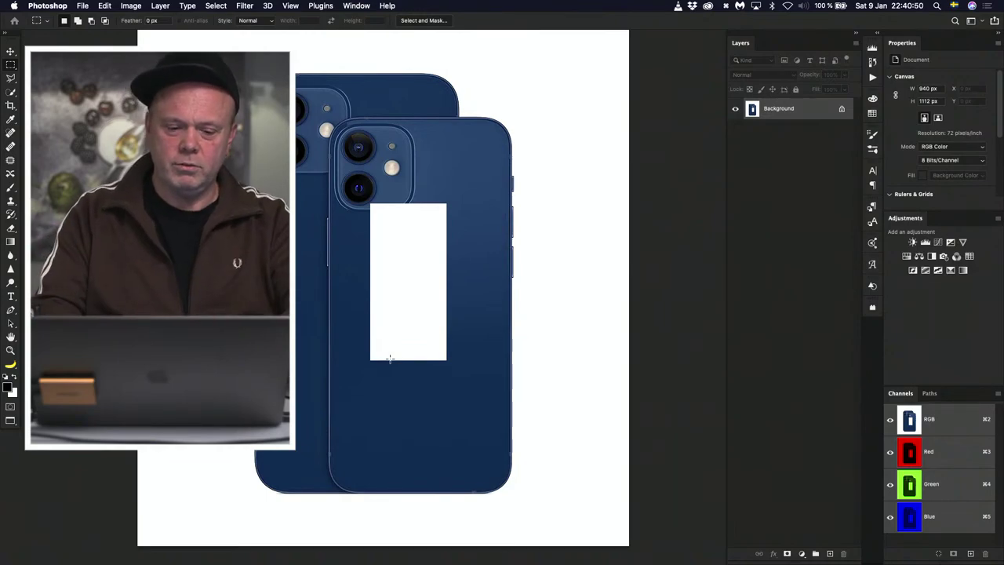
pyautogui.press('cmd+z')
pyautogui.press('cmd+z')
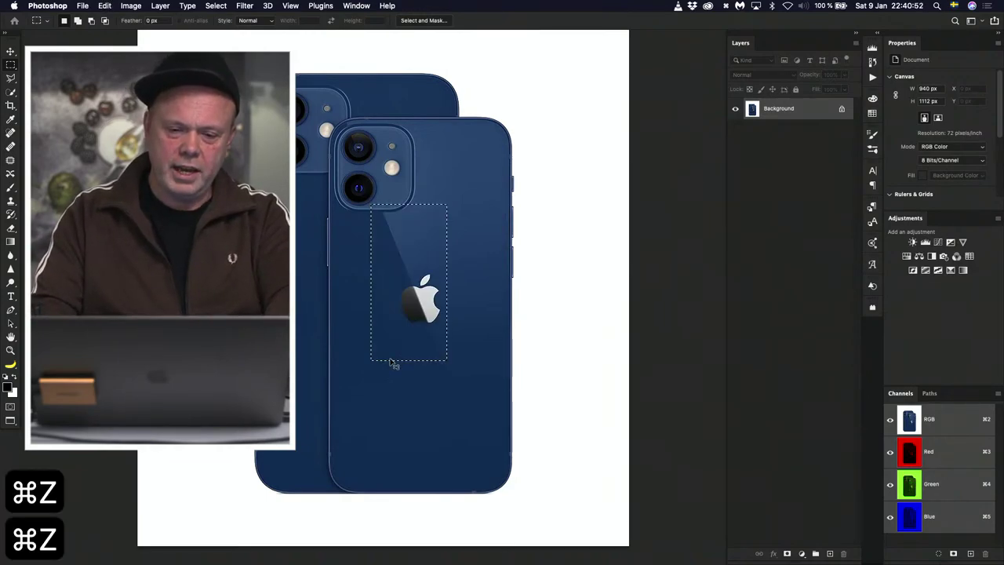
# Step: Deselect the logo area and start closing the iPhone document
pyautogui.press('super+d')
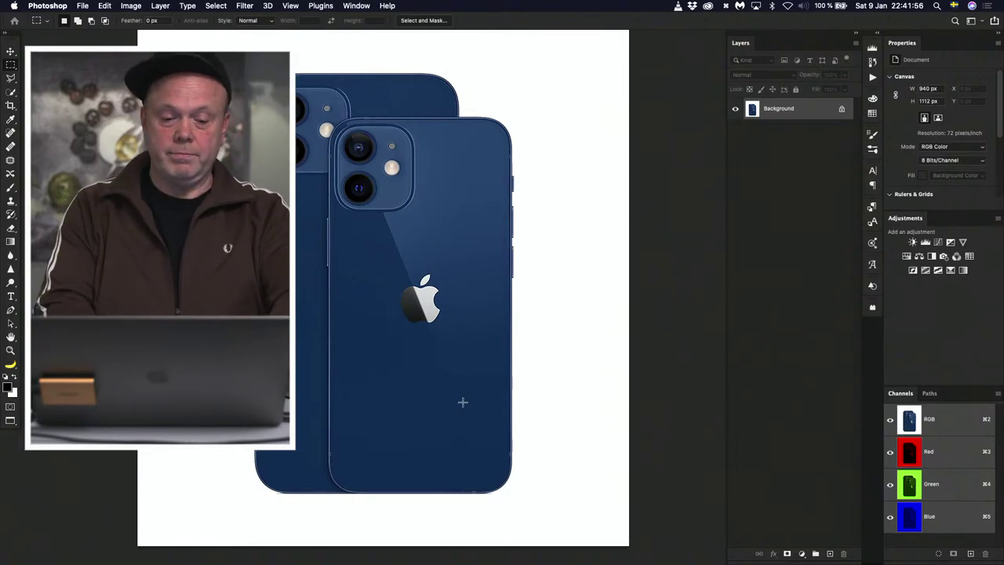
pyautogui.press('super+w')
# Step: Discard the iPhone image's changes, bringing the leather satchel bag cover back into view
pyautogui.click(464, 196)
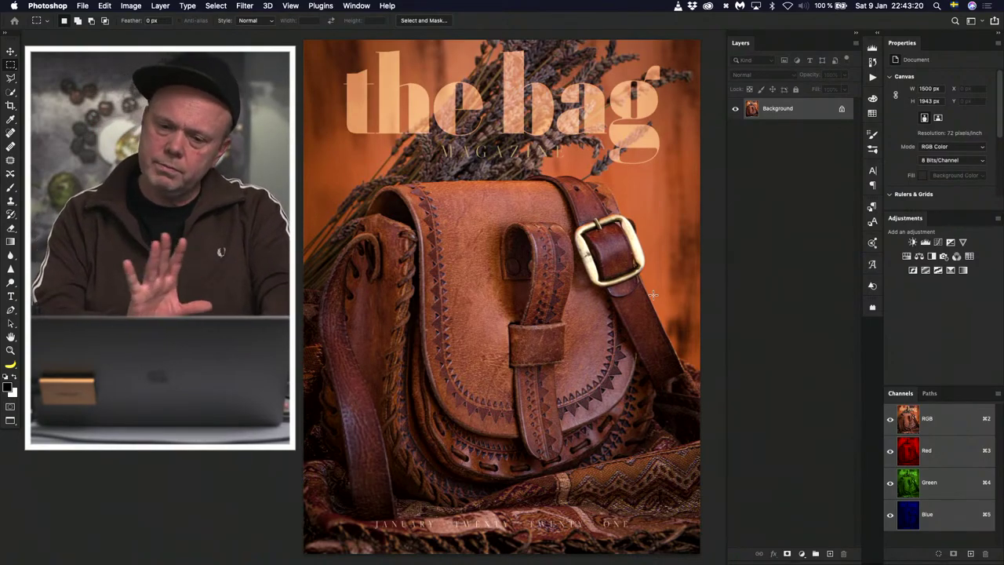
# Step: Close the bag cover, the Google Images tab and Facebook's photo viewer
pyautogui.press('super+w')
pyautogui.press('super+Tab')
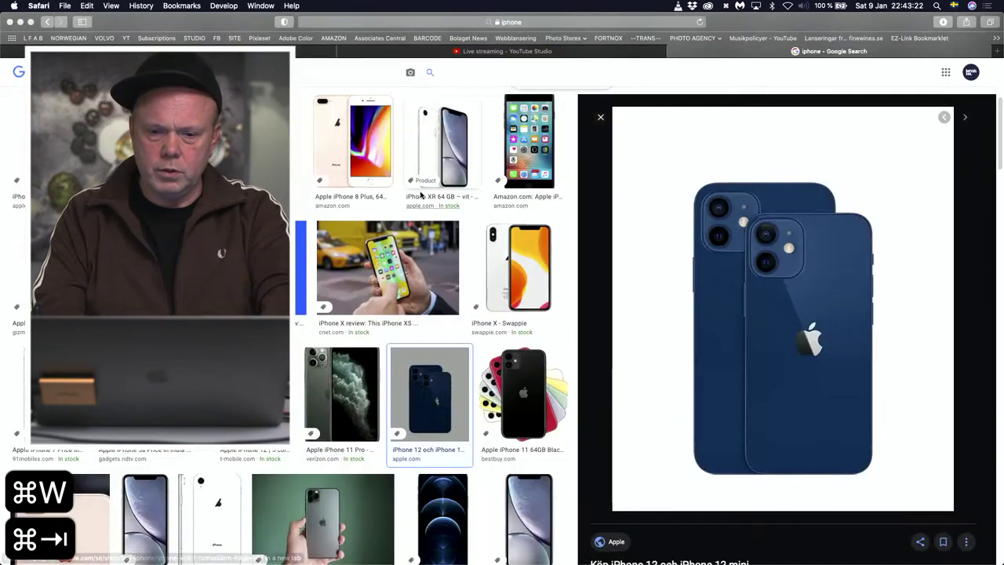
pyautogui.press('super+w')
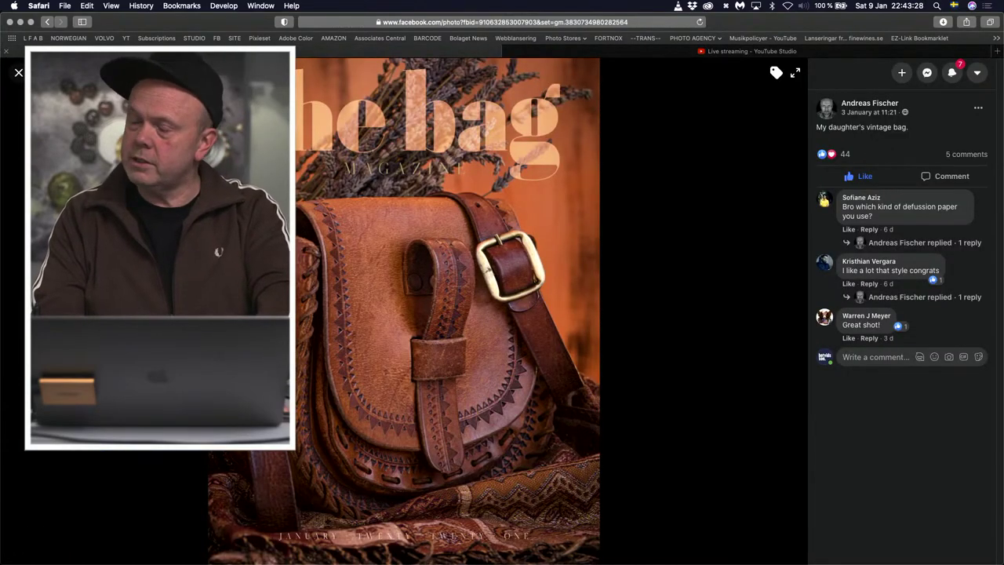
pyautogui.click(19, 72)
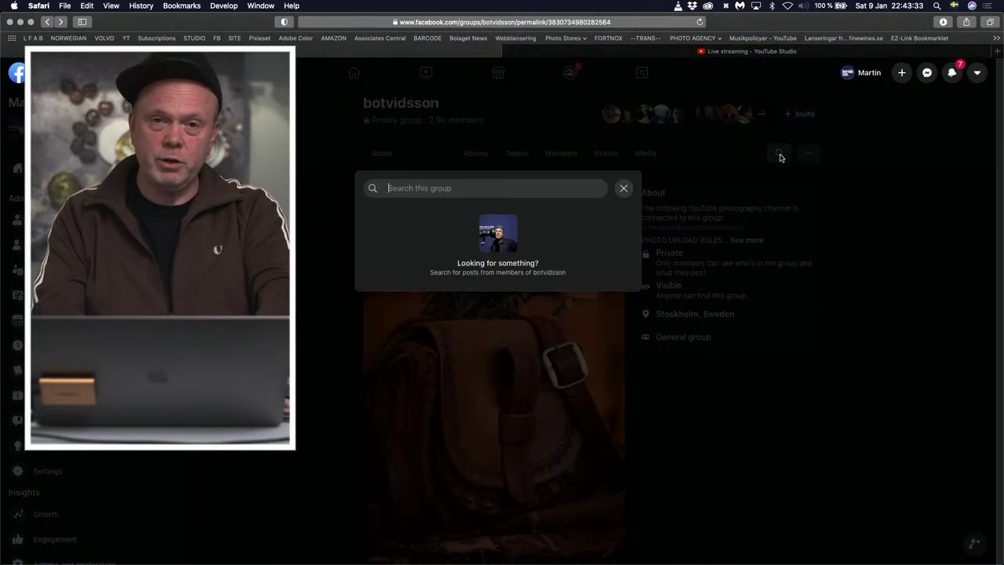
# Step: Search the group for the member's posts using her name from the suggestions
pyautogui.click(779, 154)
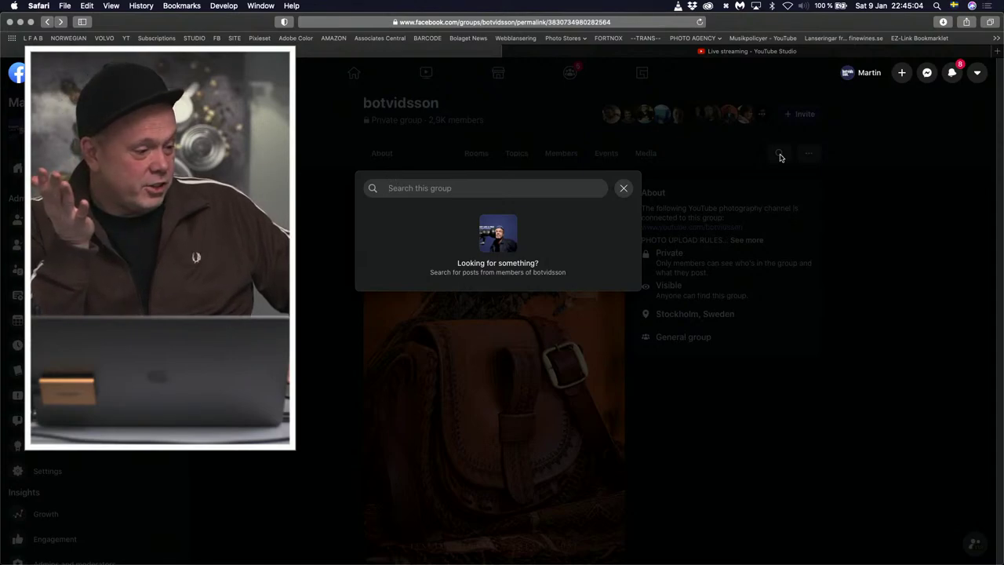
pyautogui.write('k')
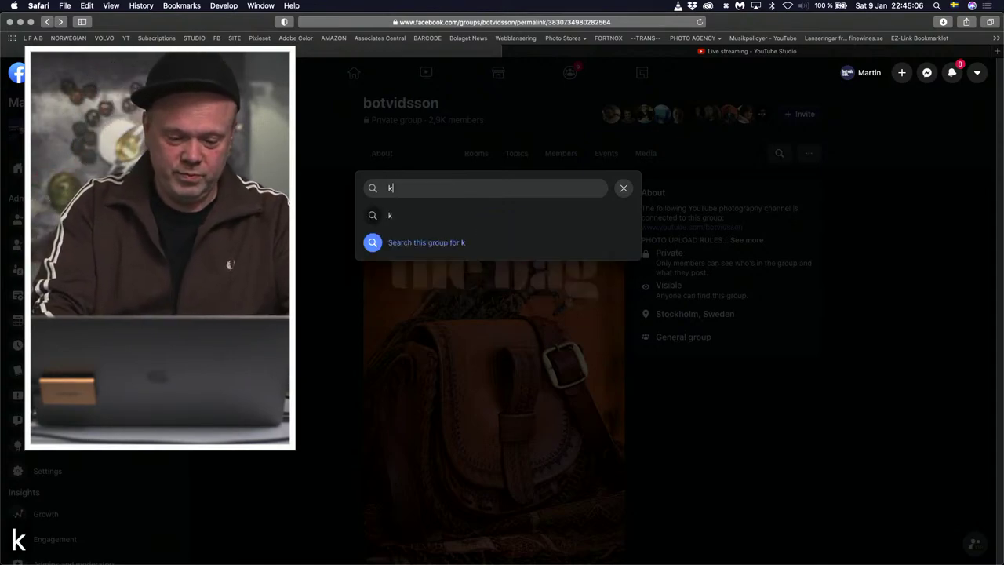
pyautogui.write('atery')
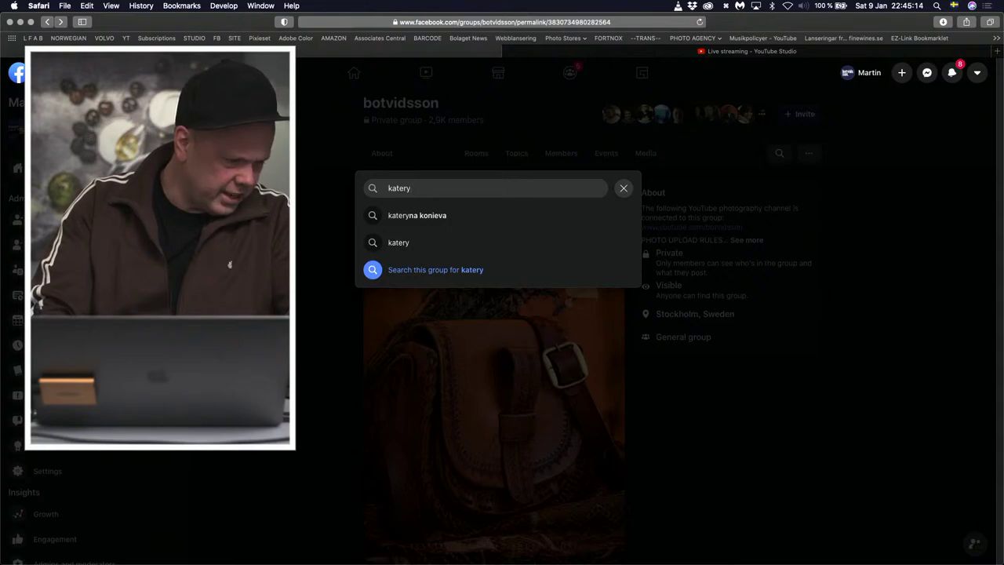
pyautogui.press('Down')
pyautogui.press('Return')
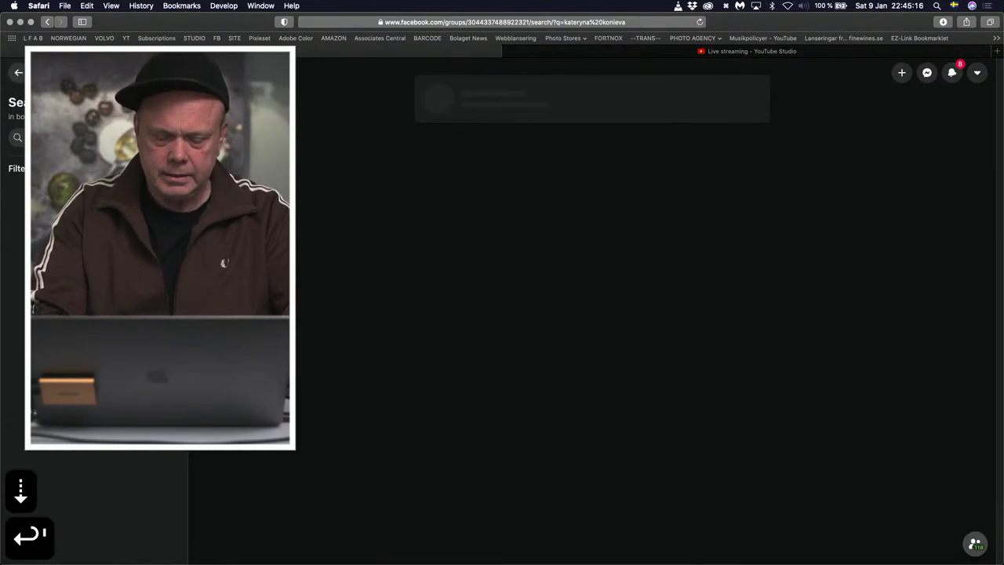
# Step: Open the member's blue-bag 'the bag MAGAZINE' cover and show it fit-to-screen, full-screen on black in Photoshop
pyautogui.click(759, 201)
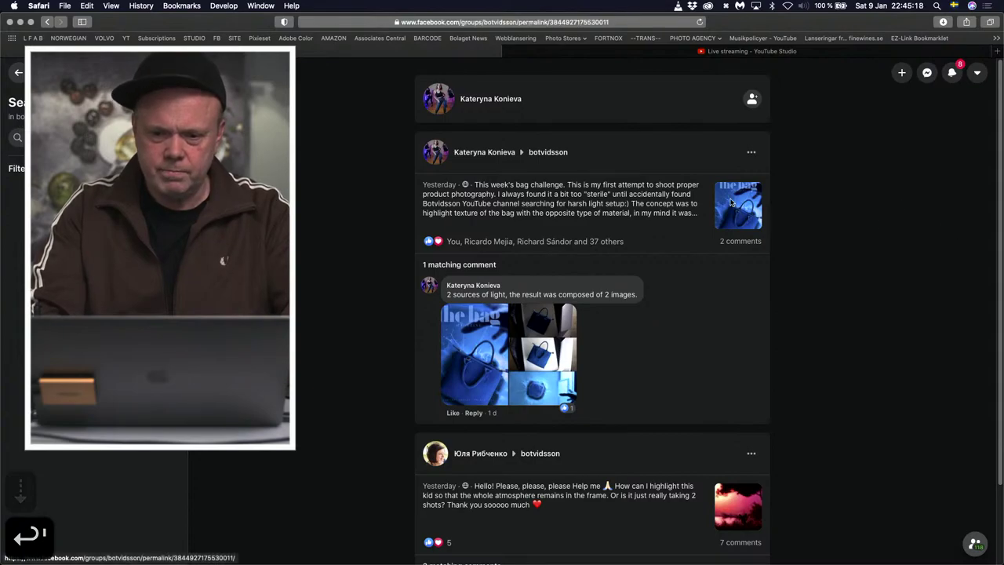
pyautogui.click(491, 371)
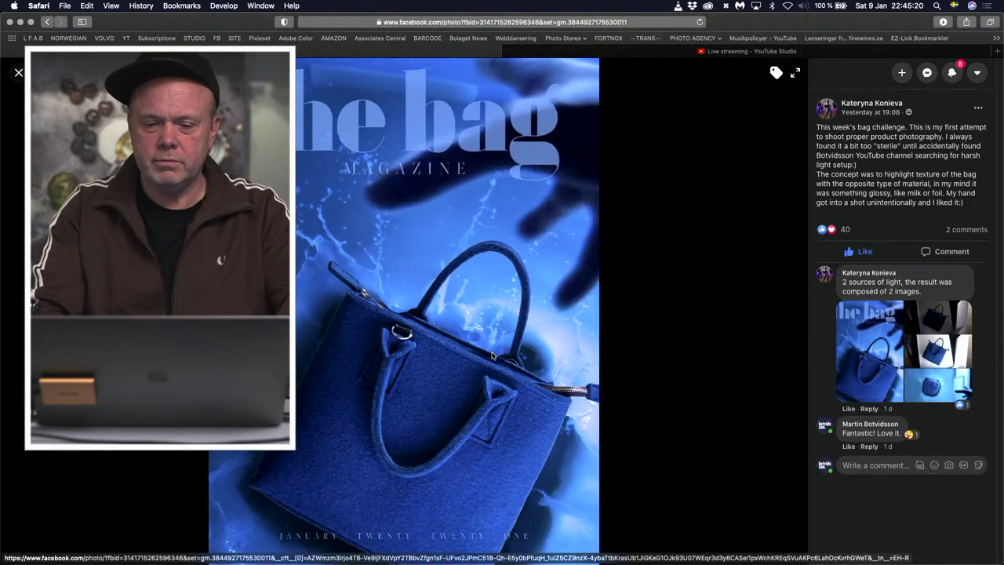
pyautogui.moveTo(517, 554)
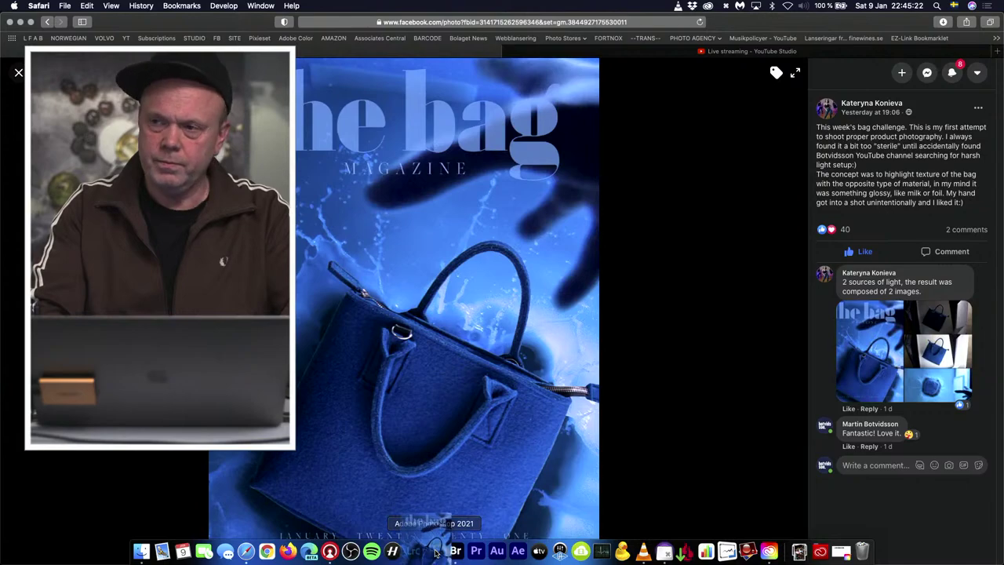
pyautogui.click(436, 553)
pyautogui.press('f')
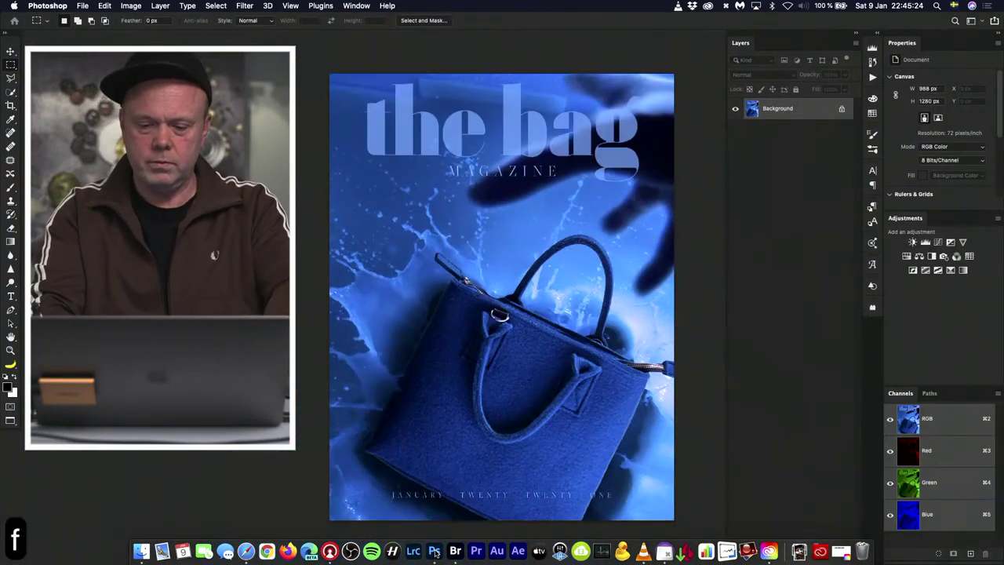
pyautogui.press('super+0')
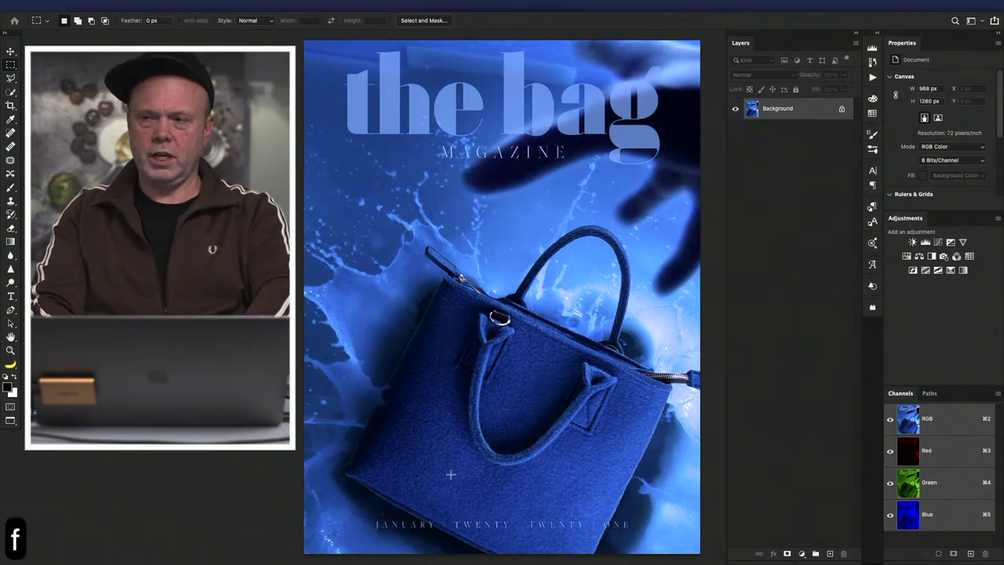
pyautogui.press('f')
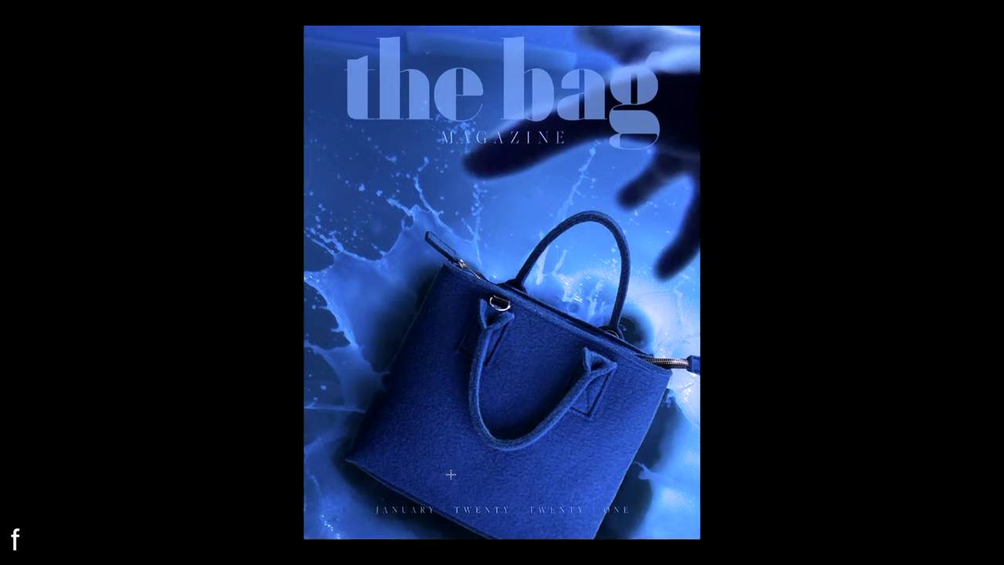
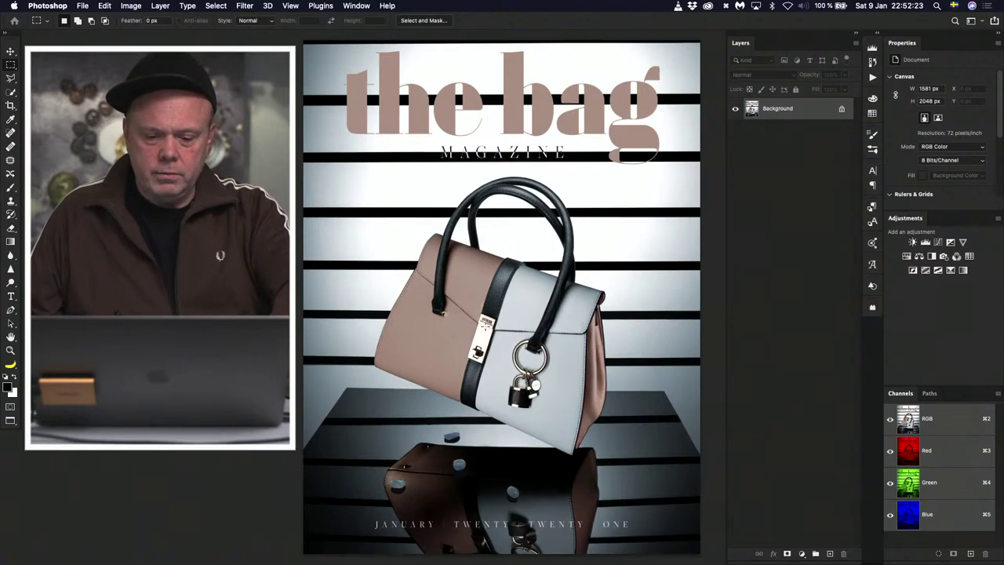
# Step: Duplicate the Background, then stretch a copied strip of the table's left end to the cover's left edge and merge it into Layer 1
pyautogui.press('j')
pyautogui.press('super+j')
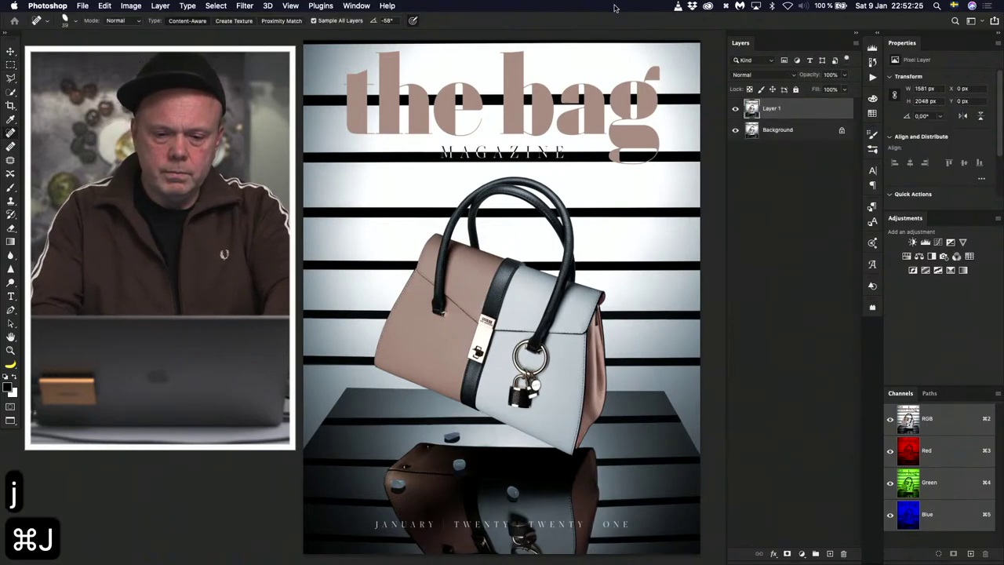
pyautogui.press('m')
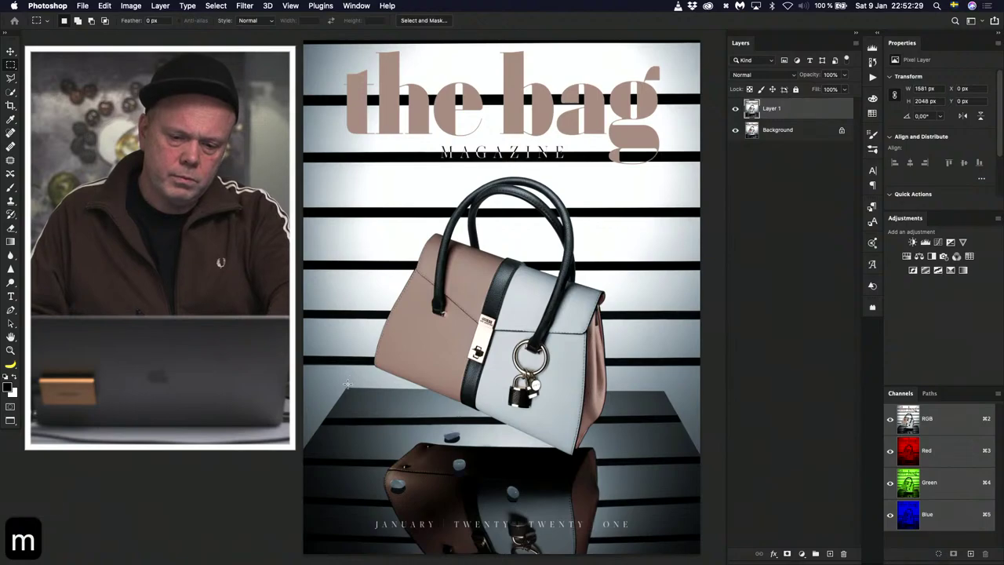
pyautogui.moveTo(348, 384); pyautogui.dragTo(384, 456)
pyautogui.press('super+j')
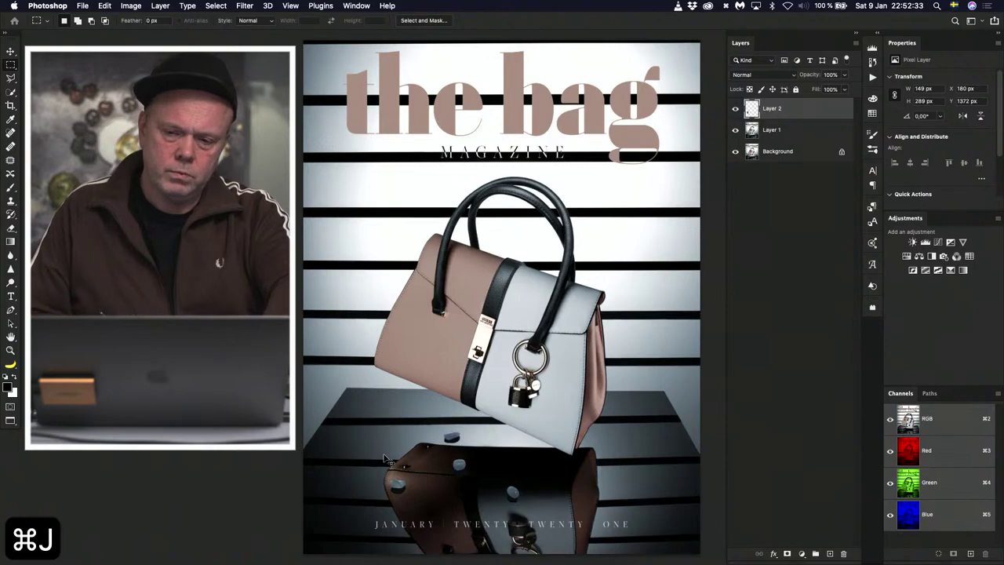
pyautogui.press('super+z')
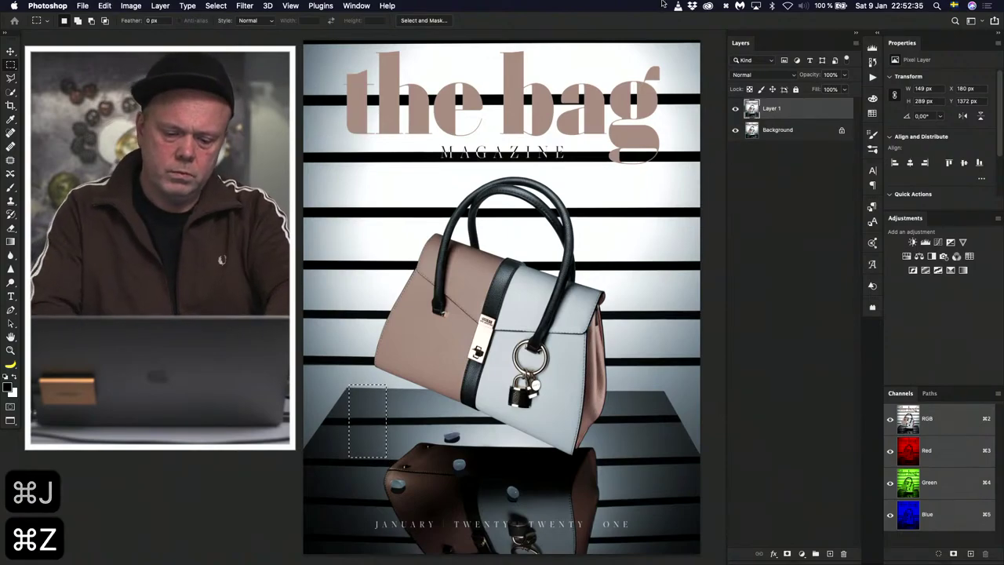
pyautogui.press('super+j')
pyautogui.press('super+t')
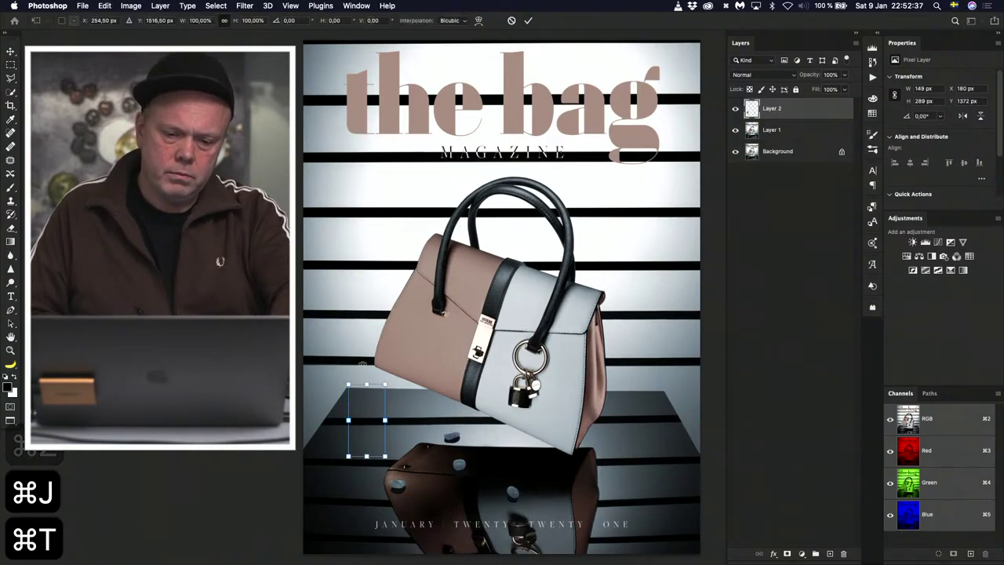
pyautogui.moveTo(348, 420); pyautogui.dragTo(300, 421)
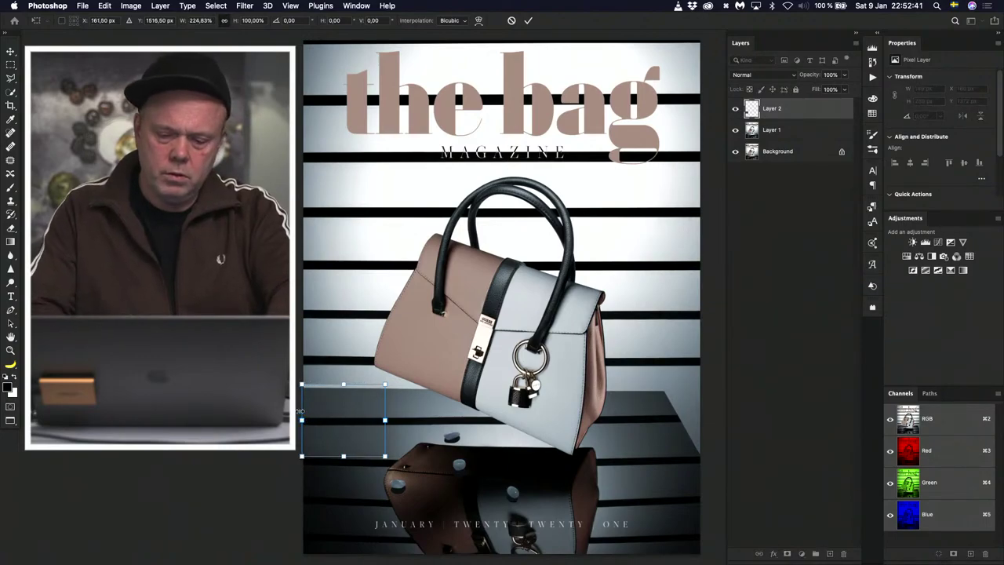
pyautogui.press('Return')
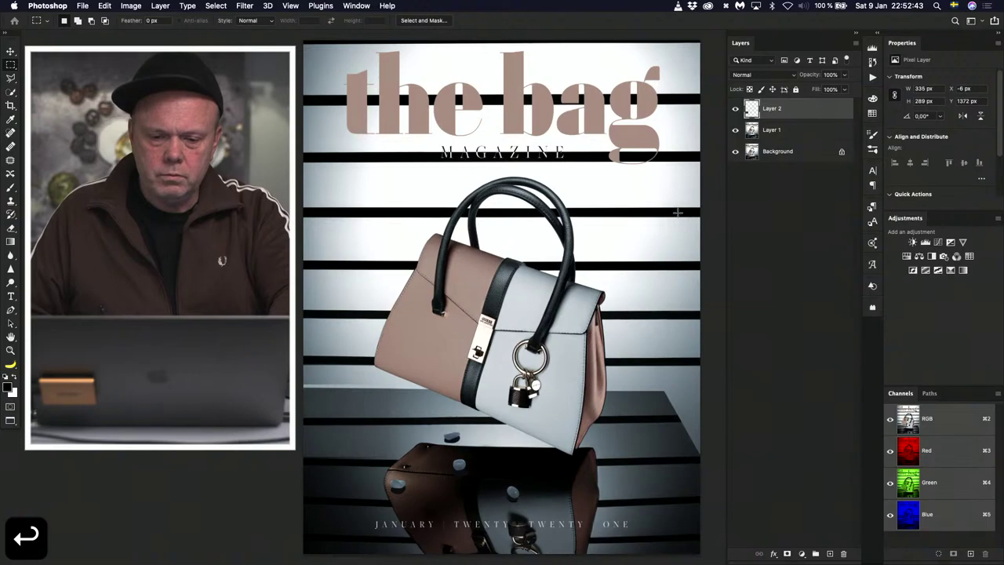
pyautogui.moveTo(661, 383); pyautogui.dragTo(663, 388)
pyautogui.press('super+e')
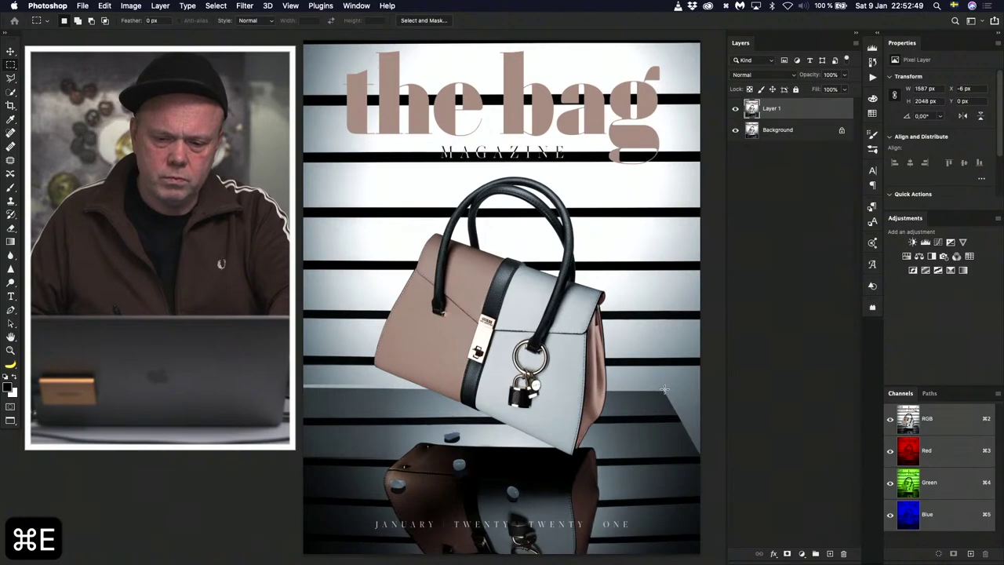
# Step: Copy a strip of the table's right end and stretch it to the cover's right edge
pyautogui.moveTo(663, 388); pyautogui.dragTo(625, 456)
pyautogui.press('super+j')
pyautogui.press('super+r')
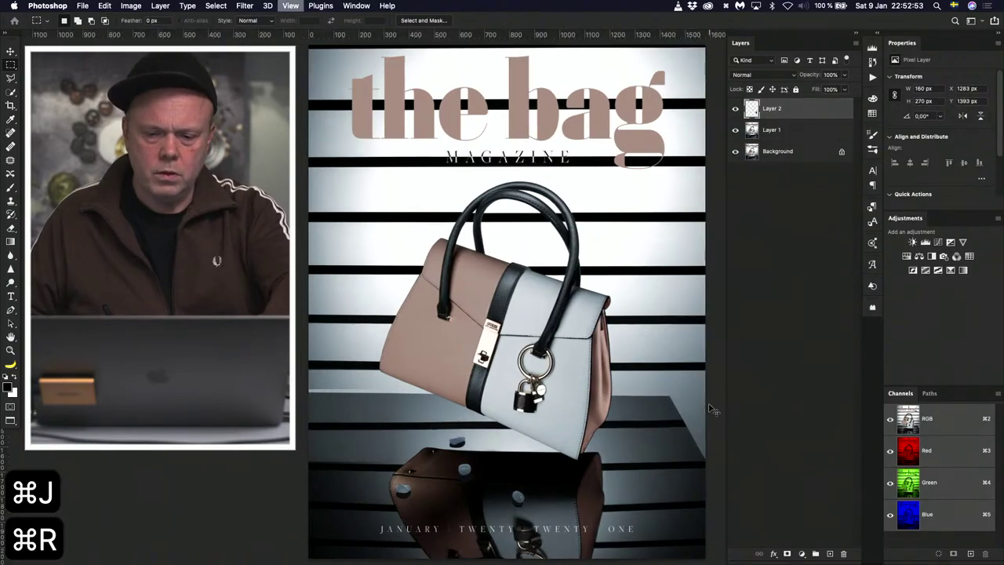
pyautogui.press('super+z')
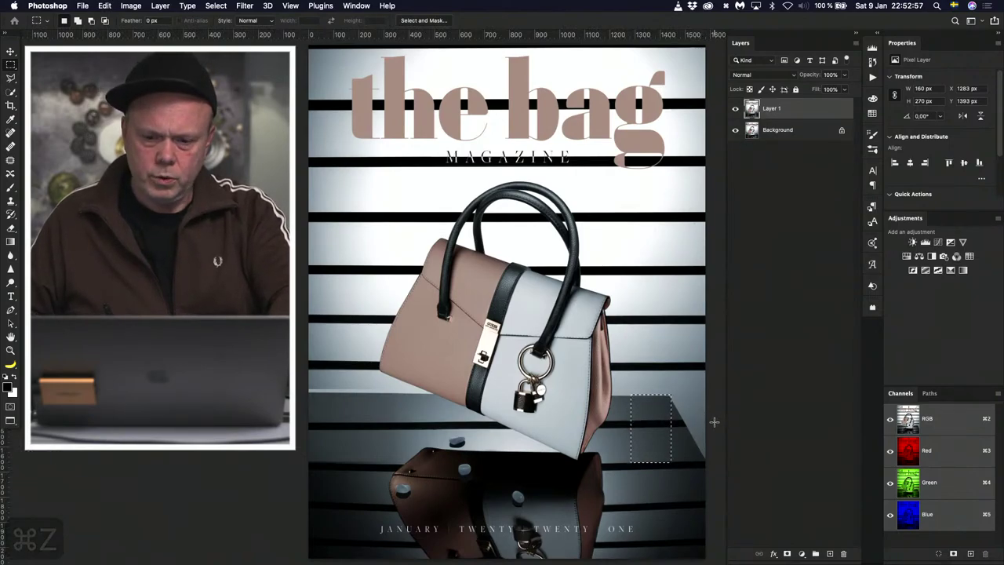
pyautogui.press('super+j')
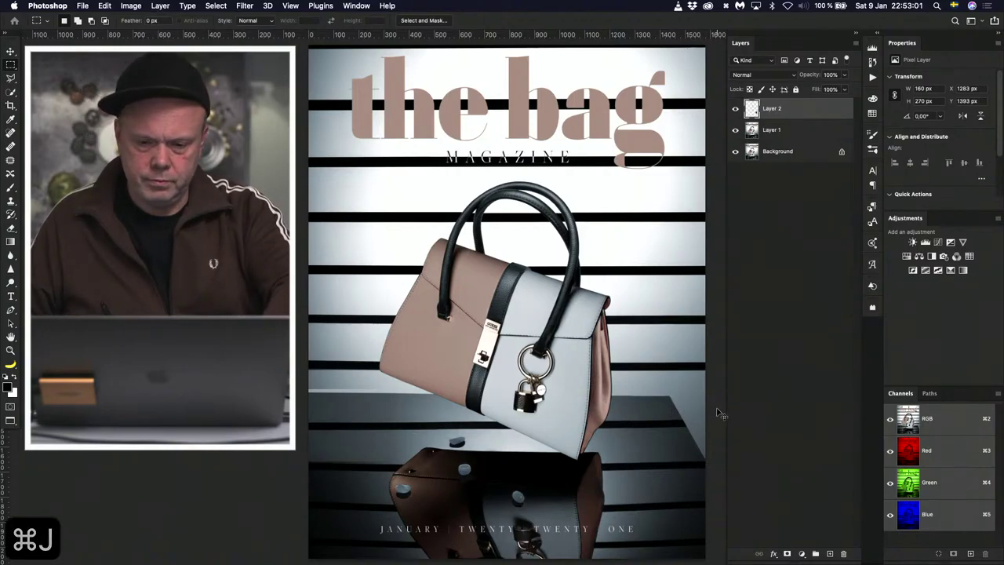
pyautogui.press('super+t')
pyautogui.moveTo(673, 428); pyautogui.dragTo(708, 426)
pyautogui.press('Return')
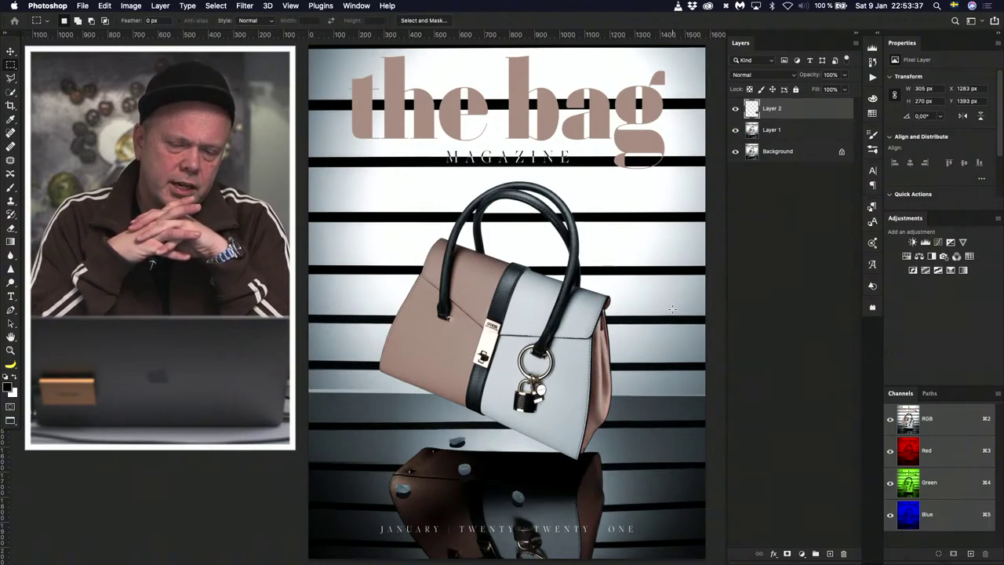
pyautogui.press('j')
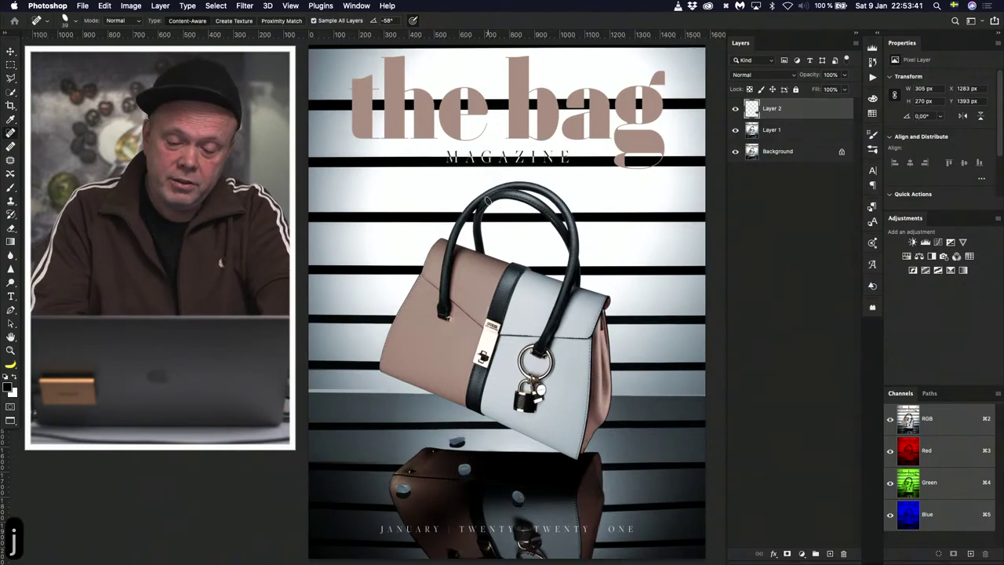
# Step: Merge the right strip into Layer 1, duplicate it, and spot-heal two dark dots in the bag's reflection
pyautogui.press('super+e')
pyautogui.press('super+j')
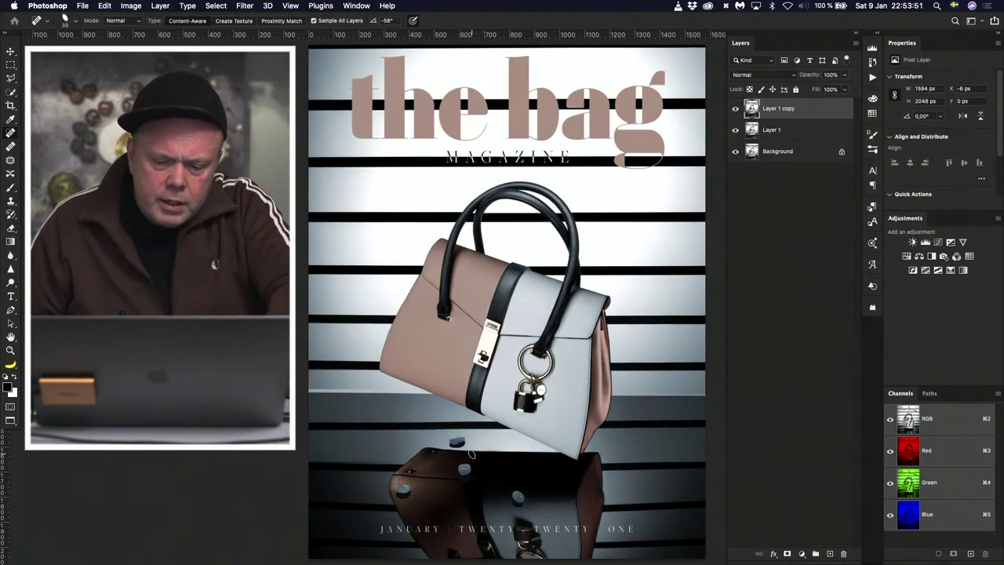
pyautogui.press('j')
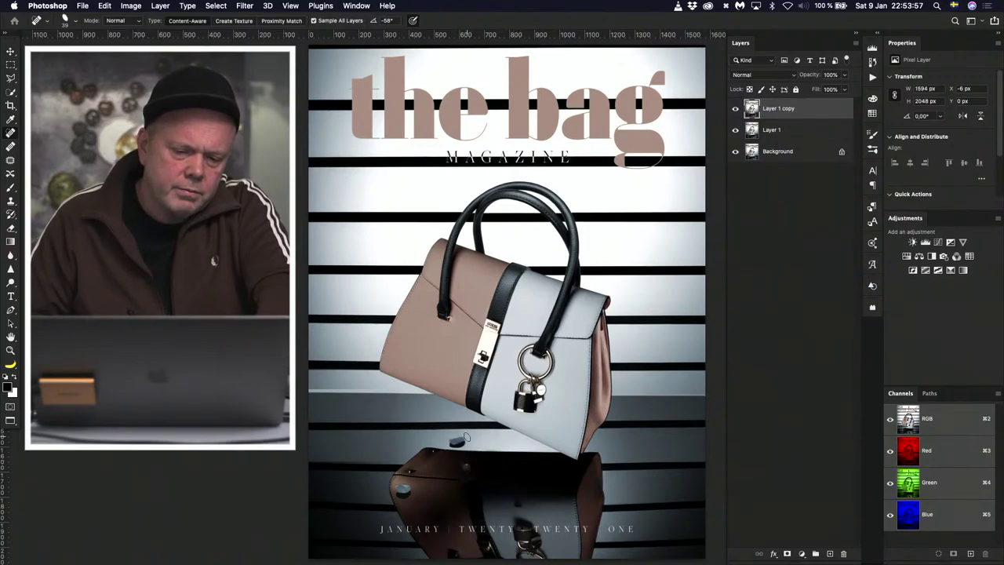
pyautogui.moveTo(460, 441); pyautogui.dragTo(462, 441)
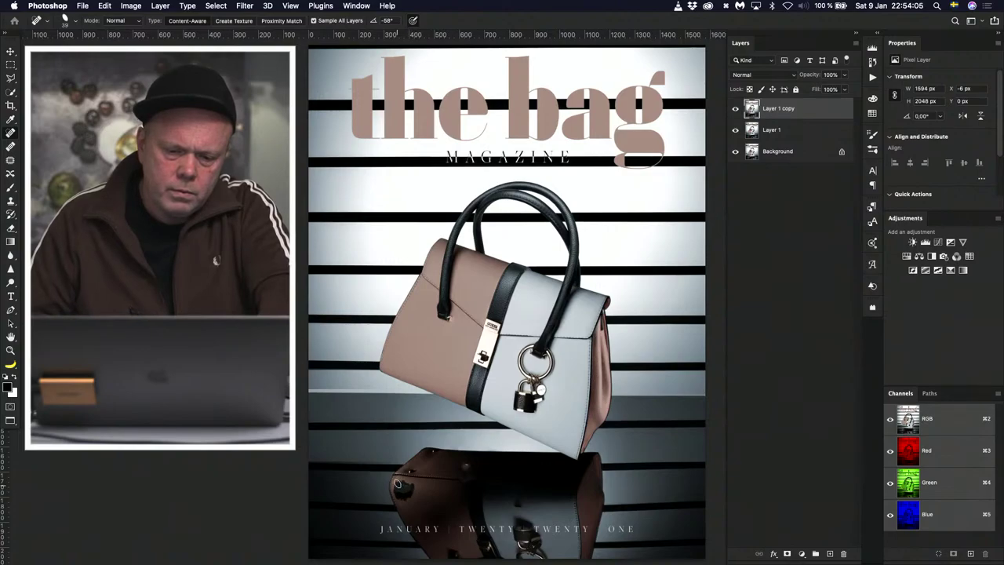
pyautogui.moveTo(398, 484); pyautogui.dragTo(415, 490)
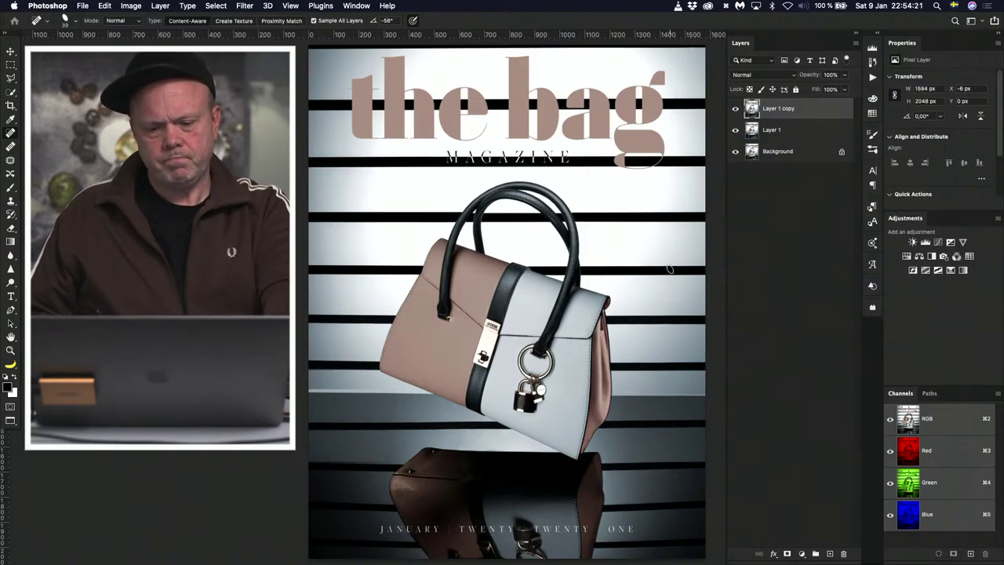
pyautogui.press('j')
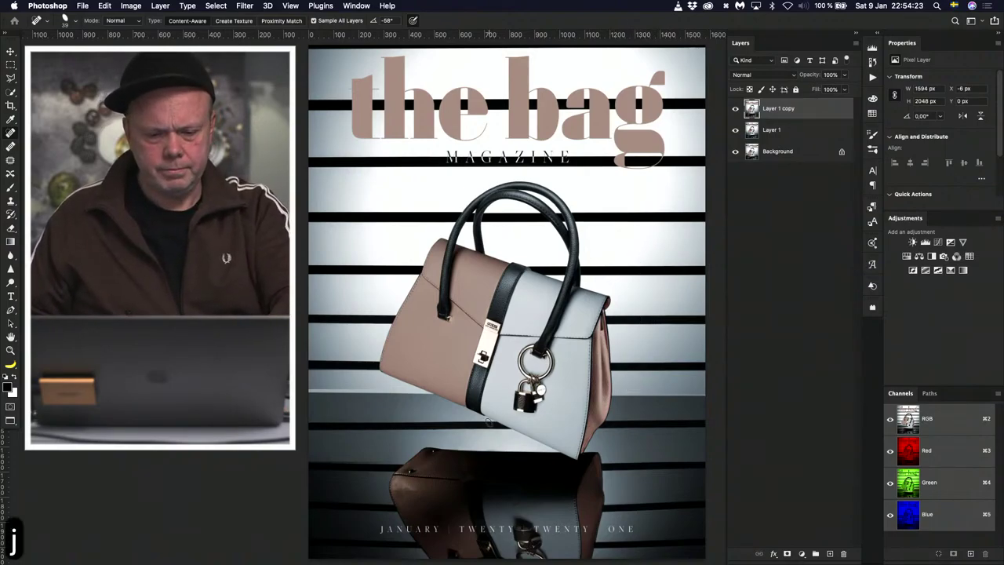
pyautogui.hotkey('shift', 'j')
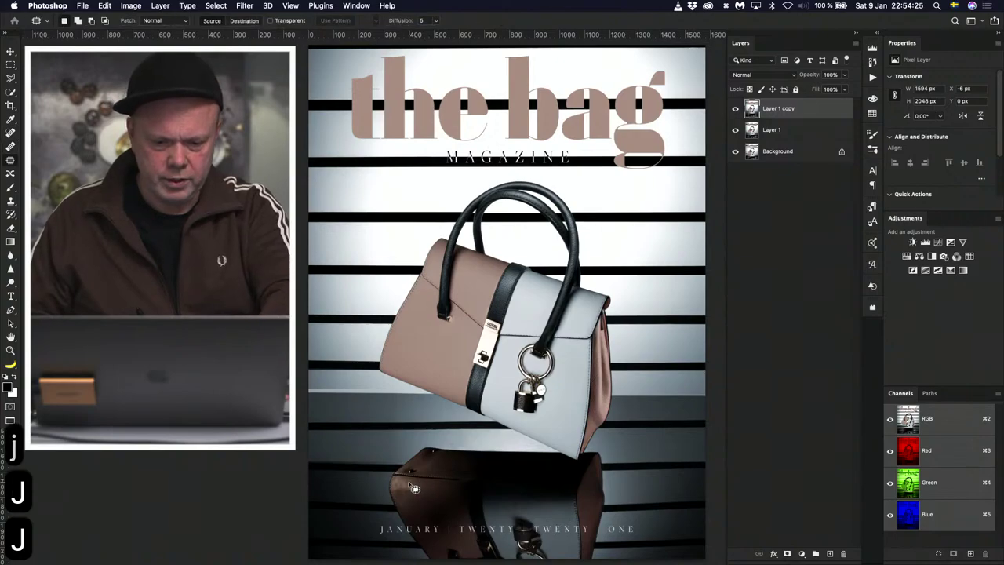
# Step: Patch the left edge of the bag's reflection with the Patch tool, then deselect
pyautogui.hotkey('shift', 'j')
pyautogui.moveTo(396, 484)
pyautogui.mouseDown()
pyautogui.moveTo(397, 500)
pyautogui.moveTo(420, 507)
pyautogui.moveTo(426, 483)
pyautogui.moveTo(398, 480)
pyautogui.moveTo(417, 506)
pyautogui.moveTo(432, 494)
pyautogui.moveTo(460, 498)
pyautogui.moveTo(459, 488)
pyautogui.mouseUp()
pyautogui.press('super+d')
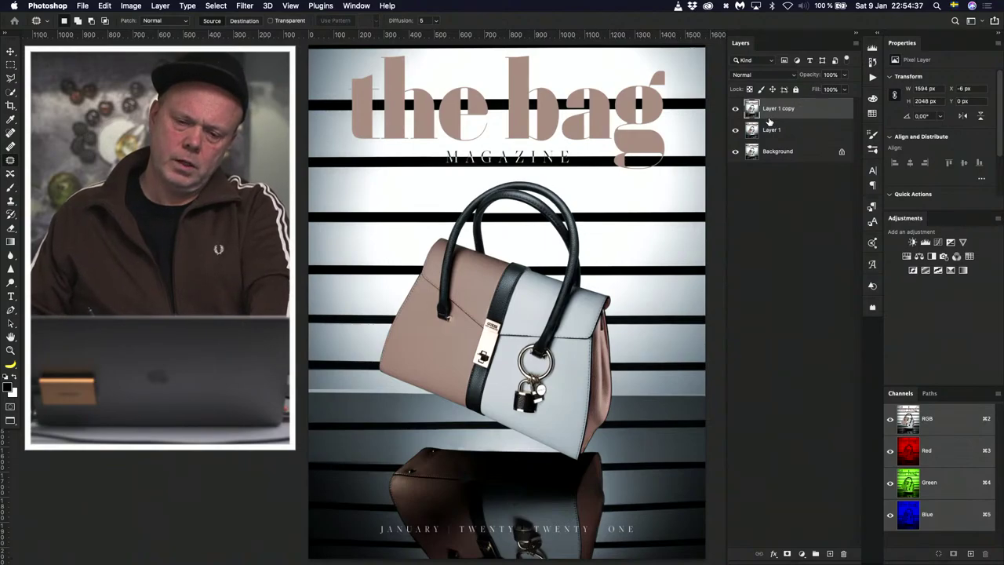
# Step: Zoom in twice and pan up onto the handbag
pyautogui.press('super+plus')
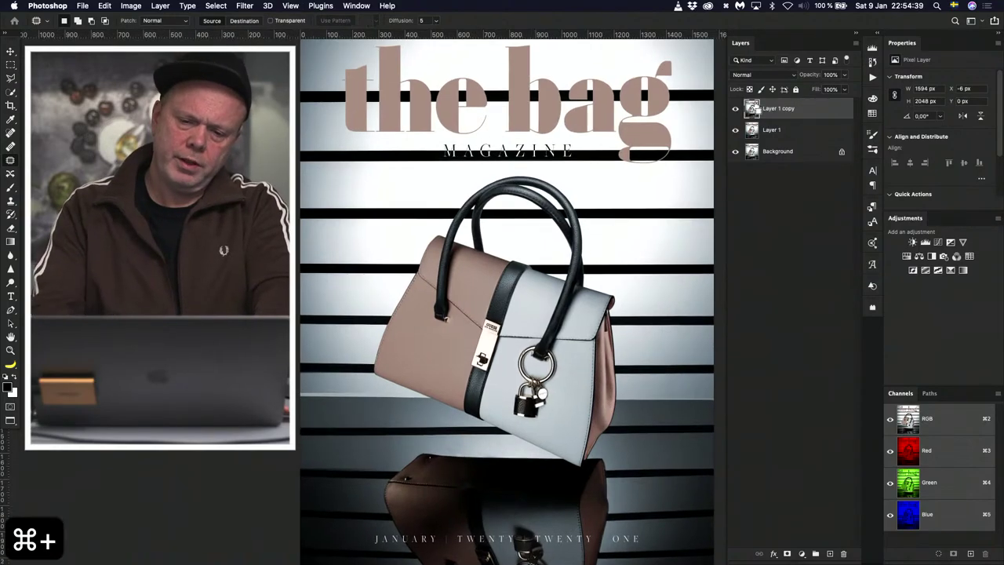
pyautogui.press('super+plus')
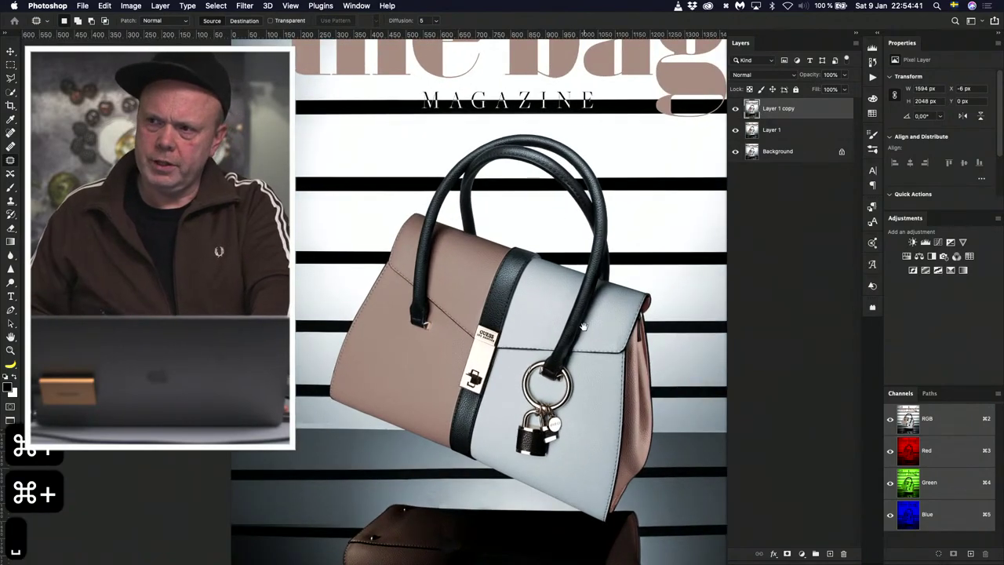
pyautogui.moveTo(577, 397); pyautogui.dragTo(563, 258)
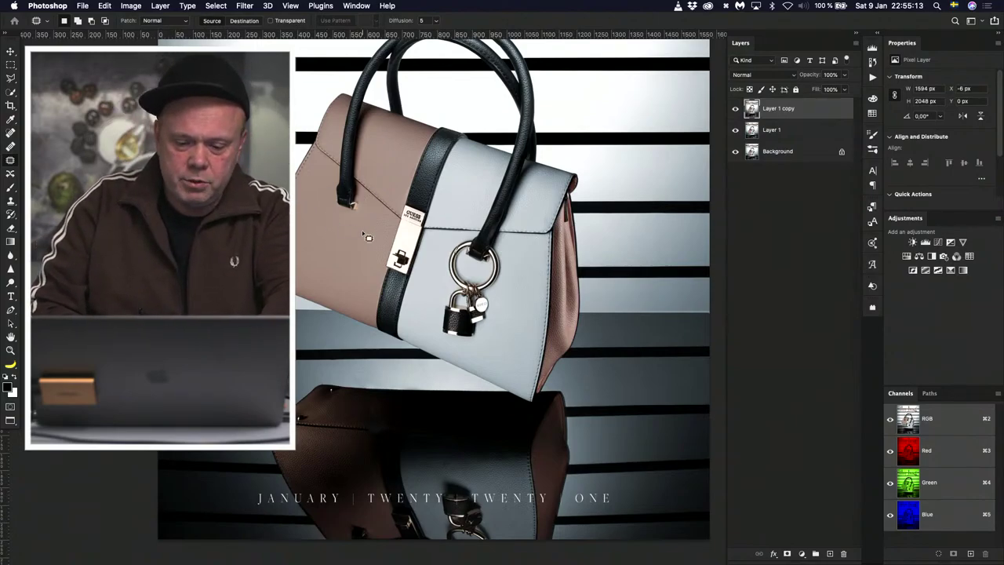
pyautogui.press('m')
pyautogui.press('b')
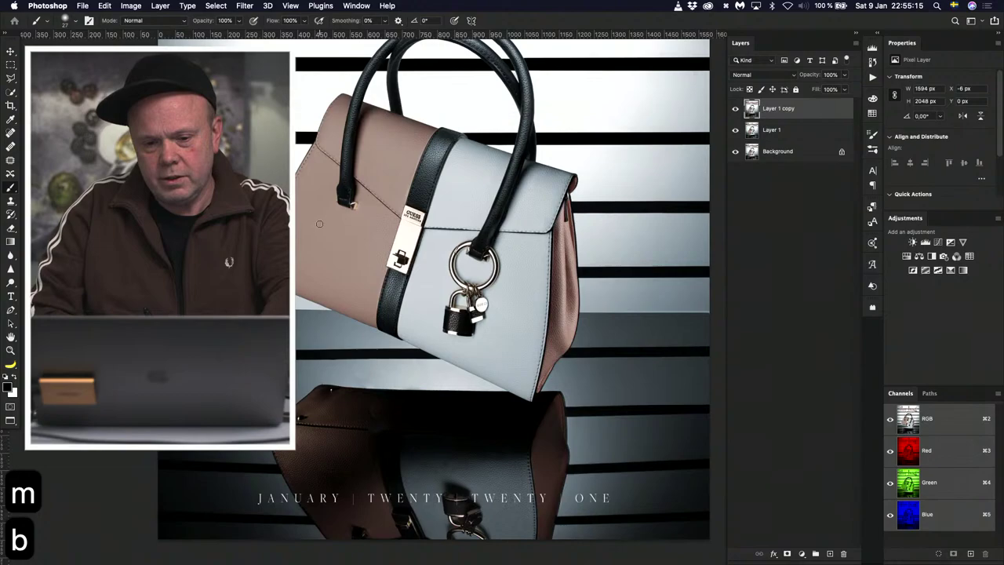
pyautogui.press('super+plus')
pyautogui.press('super+plus')
pyautogui.press('super+plus')
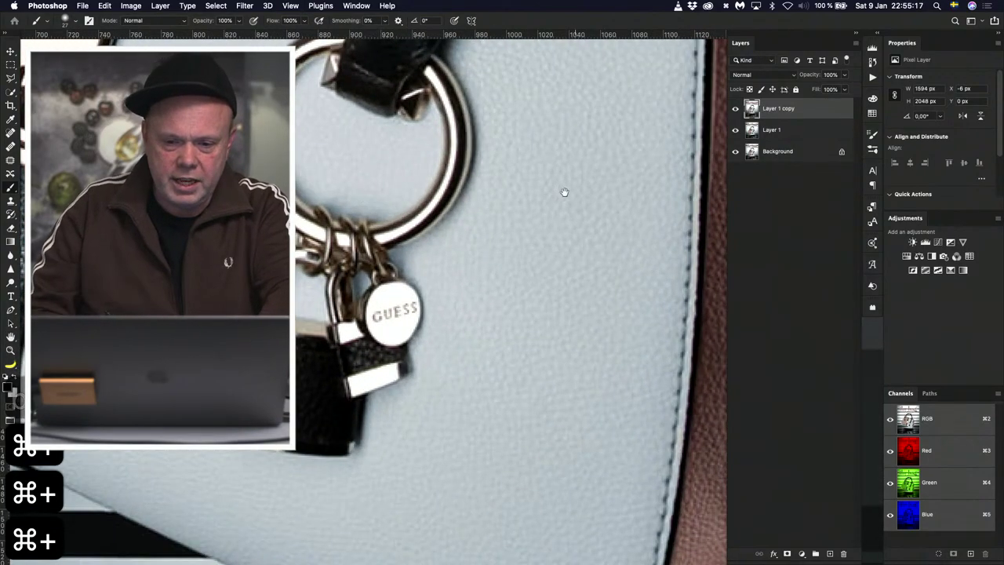
pyautogui.moveTo(487, 269); pyautogui.dragTo(392, 260)
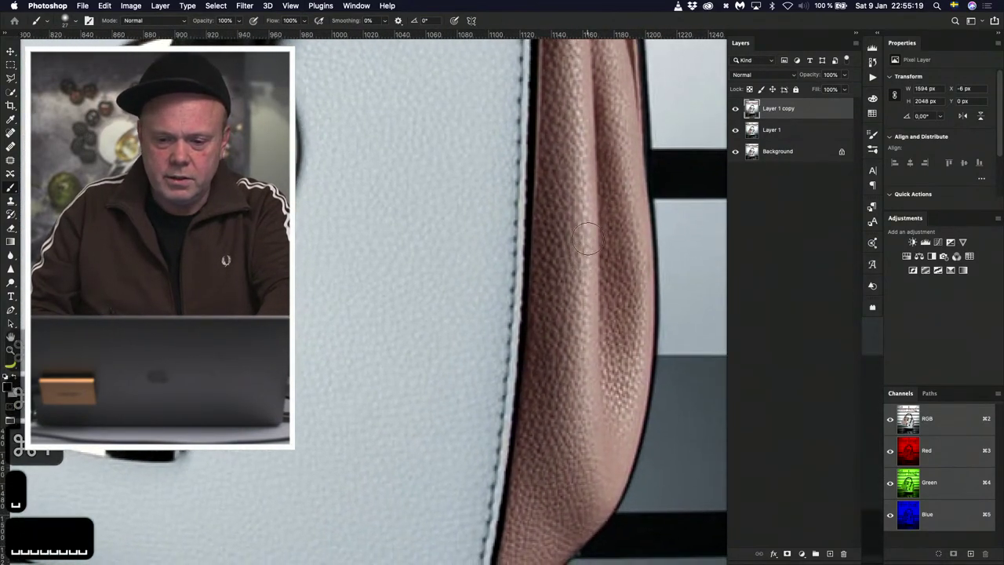
pyautogui.moveTo(576, 213)
pyautogui.mouseDown()
pyautogui.moveTo(561, 341)
pyautogui.moveTo(588, 197)
pyautogui.moveTo(538, 258)
pyautogui.mouseUp()
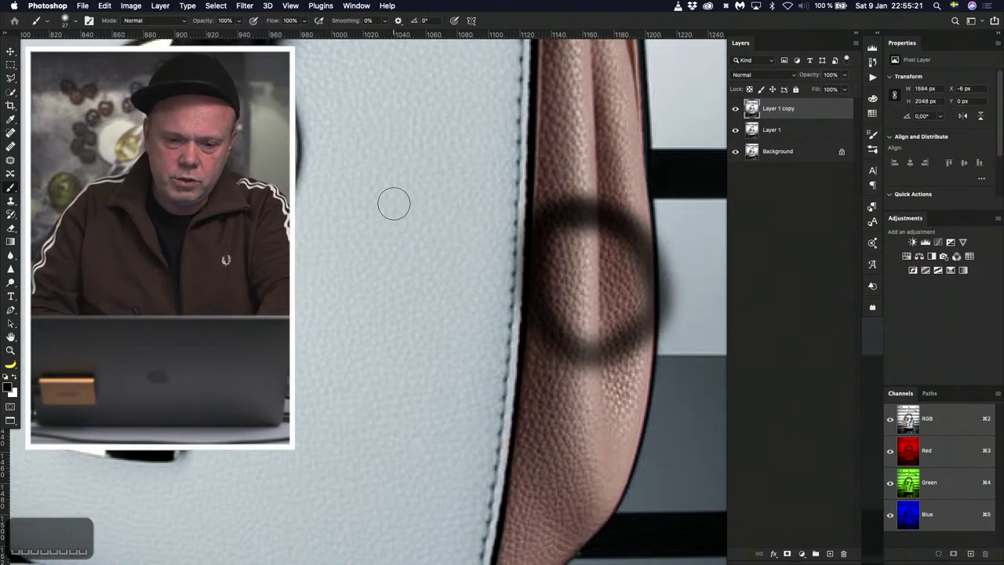
pyautogui.moveTo(392, 189)
pyautogui.mouseDown()
pyautogui.moveTo(354, 361)
pyautogui.moveTo(394, 222)
pyautogui.mouseUp()
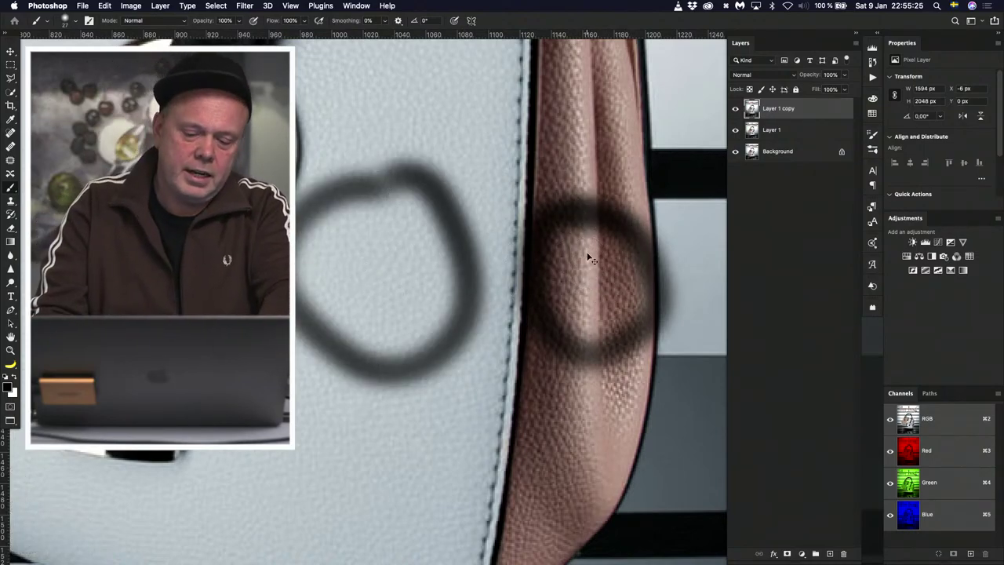
pyautogui.press('super+minus')
pyautogui.press('super+minus')
pyautogui.press('super+minus')
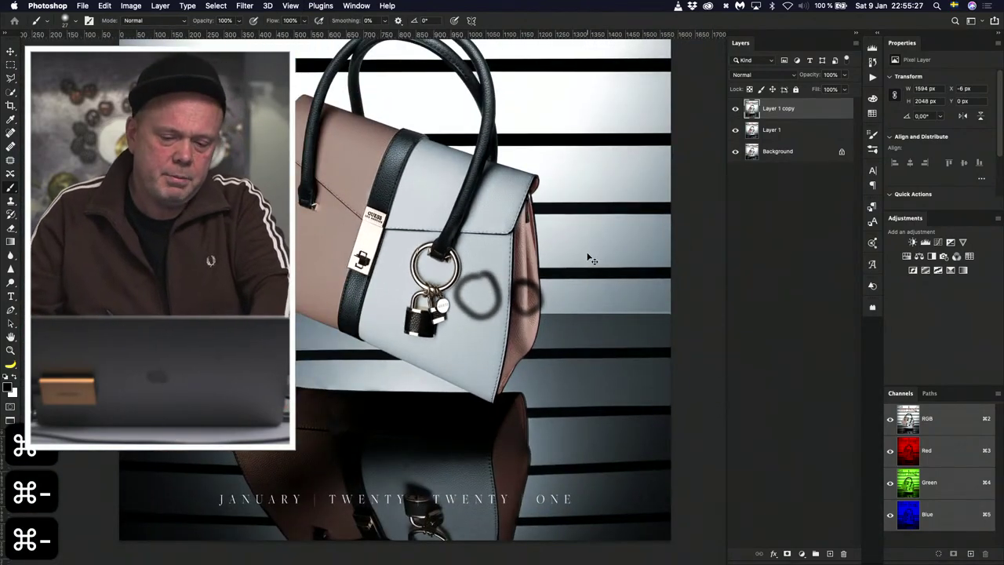
pyautogui.press('super+d')
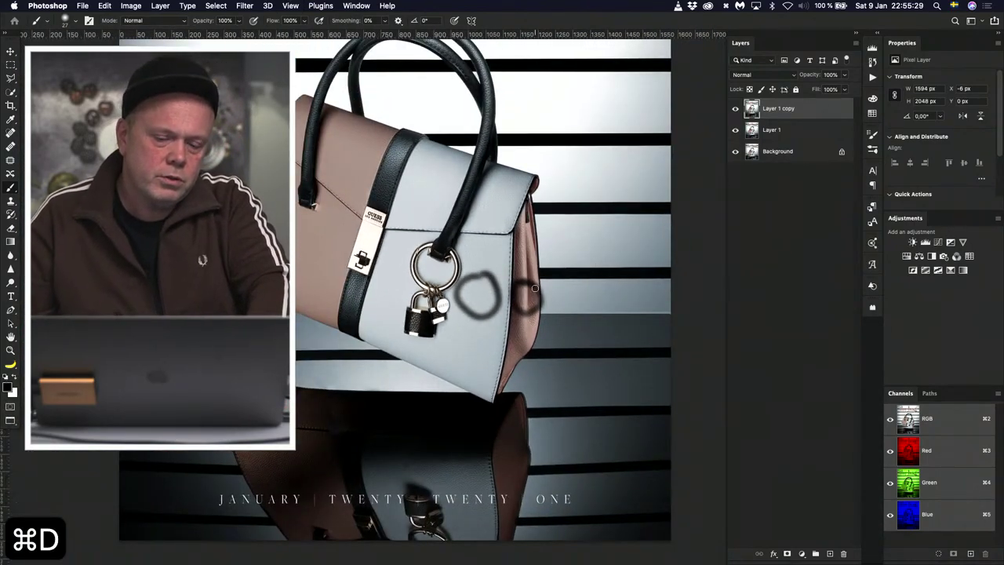
pyautogui.press('super+d')
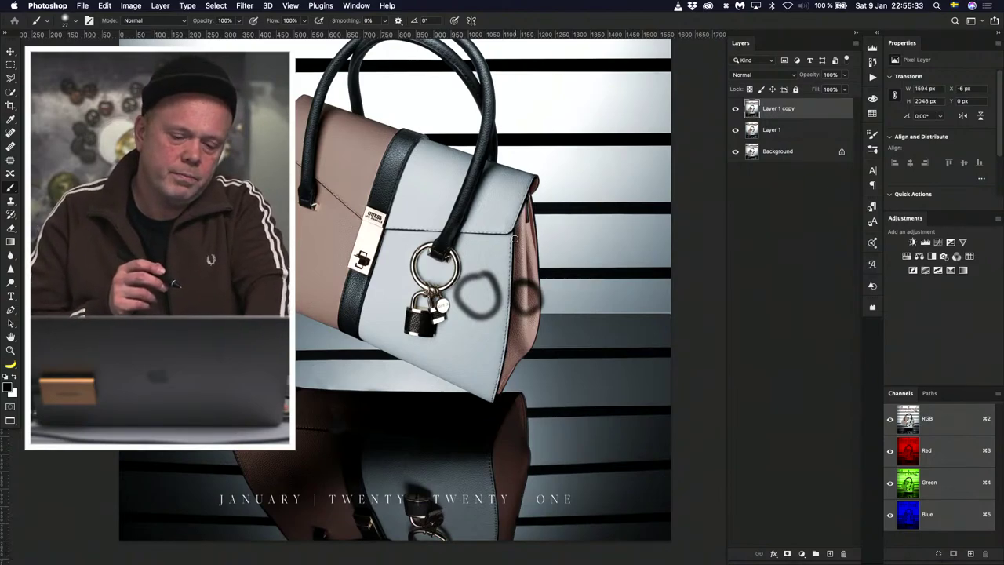
pyautogui.press('super+z')
pyautogui.press('super+z')
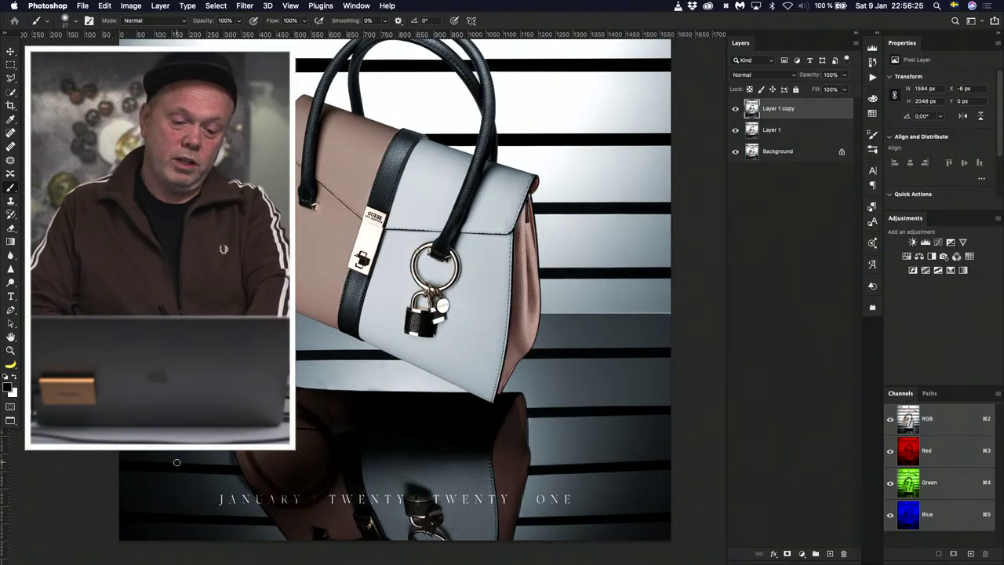
pyautogui.press('super+z')
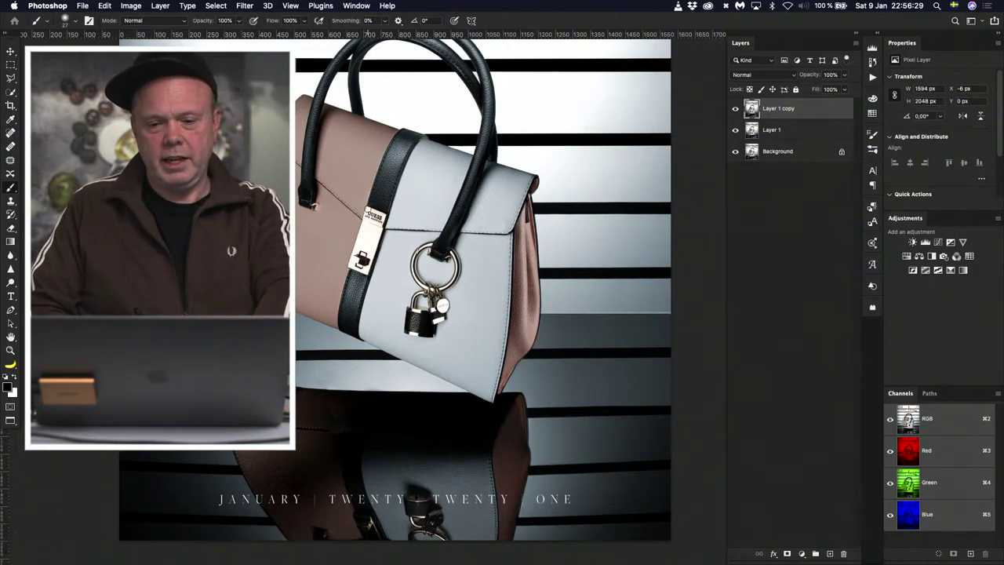
pyautogui.moveTo(403, 135)
pyautogui.mouseDown()
pyautogui.moveTo(329, 286)
pyautogui.moveTo(364, 337)
pyautogui.mouseUp()
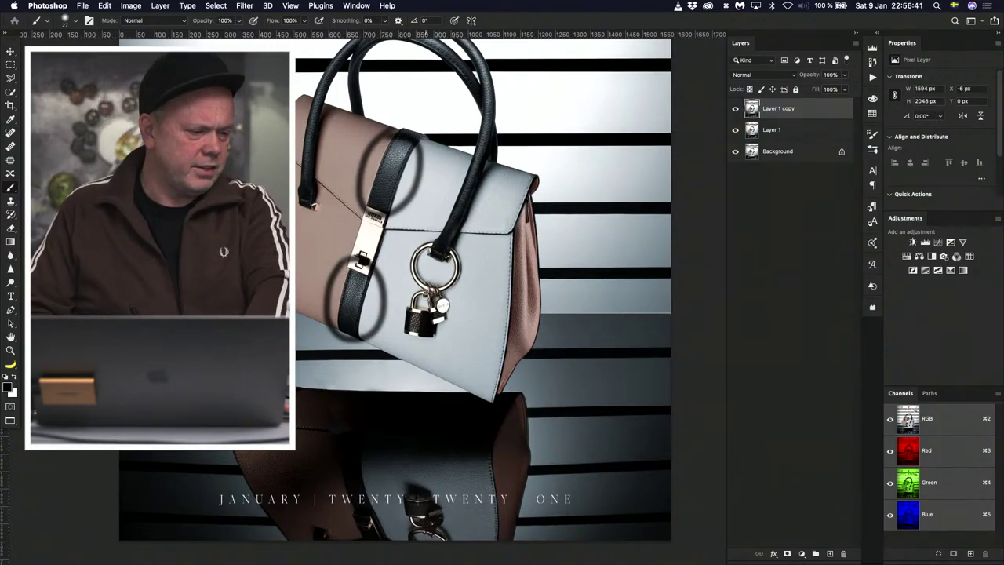
pyautogui.scroll(5, 469, 281)
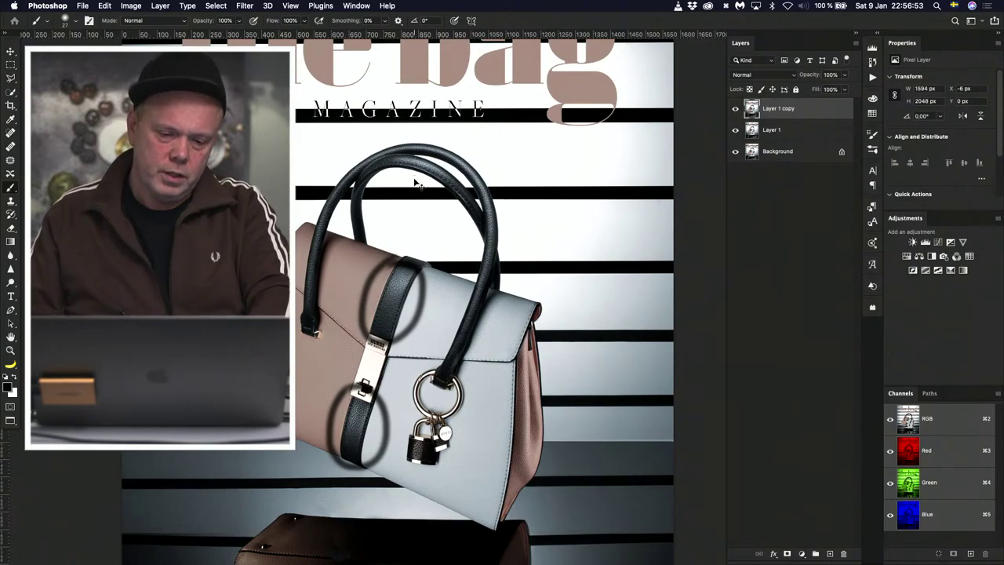
pyautogui.press('super+z')
pyautogui.press('super+z')
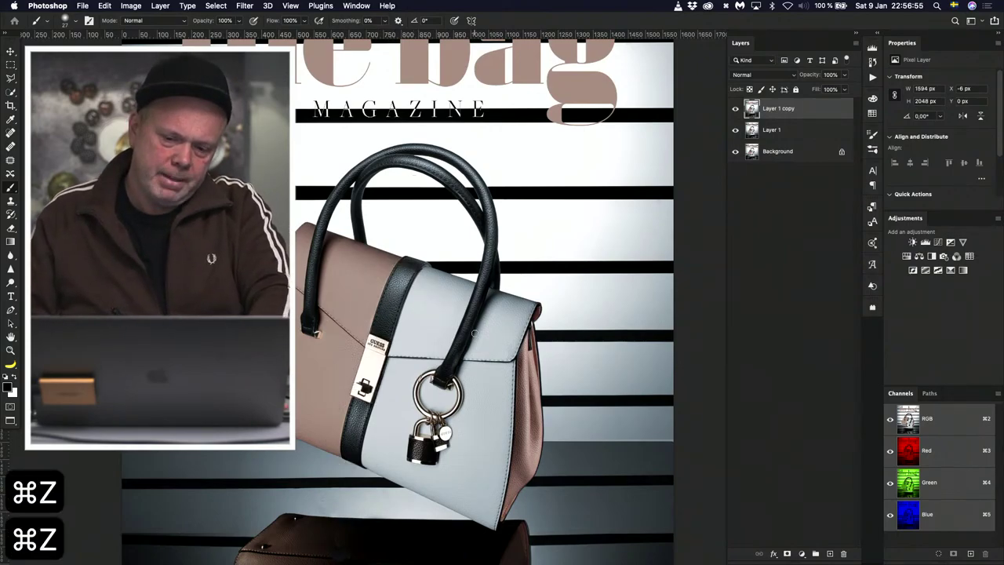
pyautogui.press('super+minus')
pyautogui.press('super+minus')
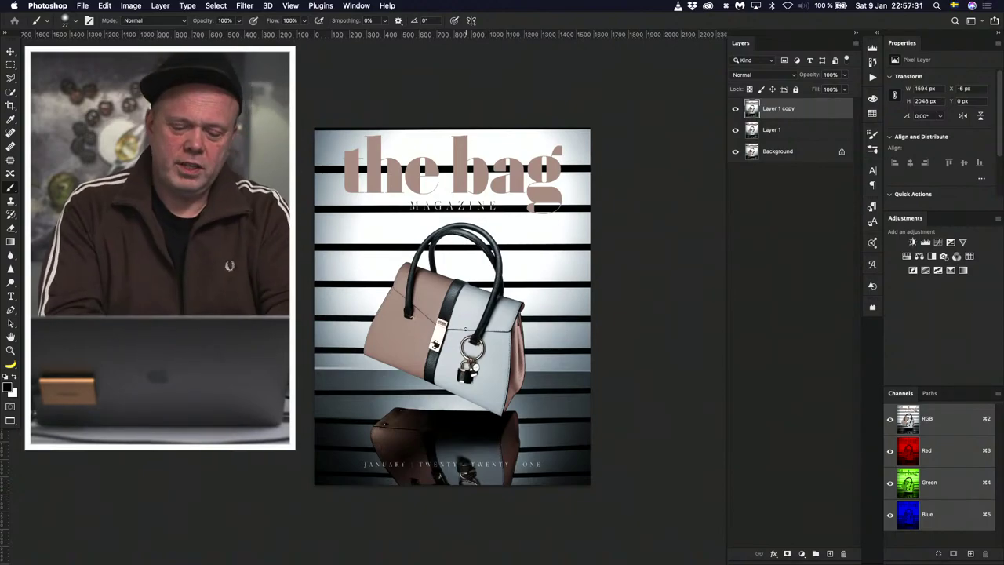
pyautogui.press('super+plus')
pyautogui.press('super+plus')
pyautogui.press('super+plus')
pyautogui.press('super+plus')
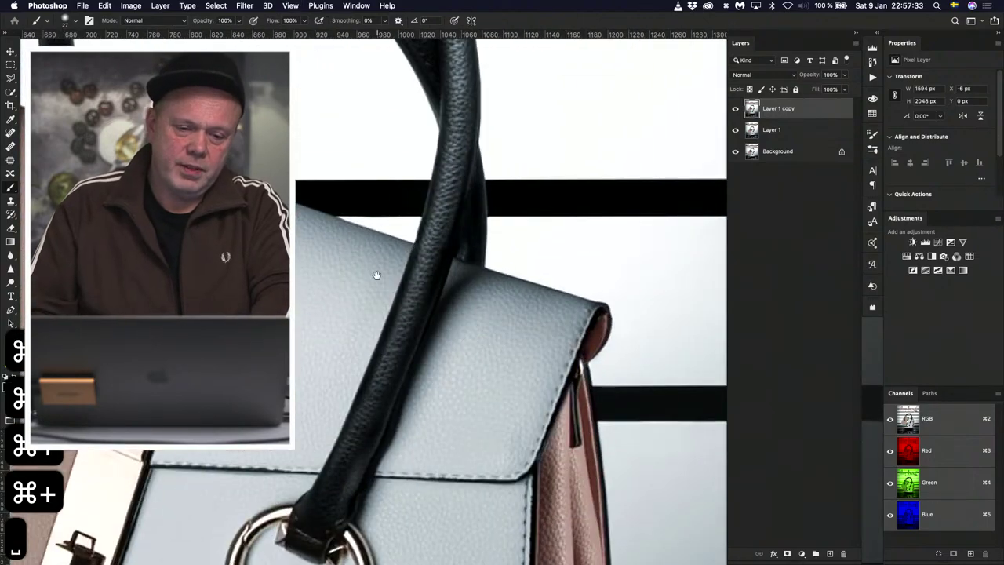
pyautogui.press('super+plus')
pyautogui.press('super+plus')
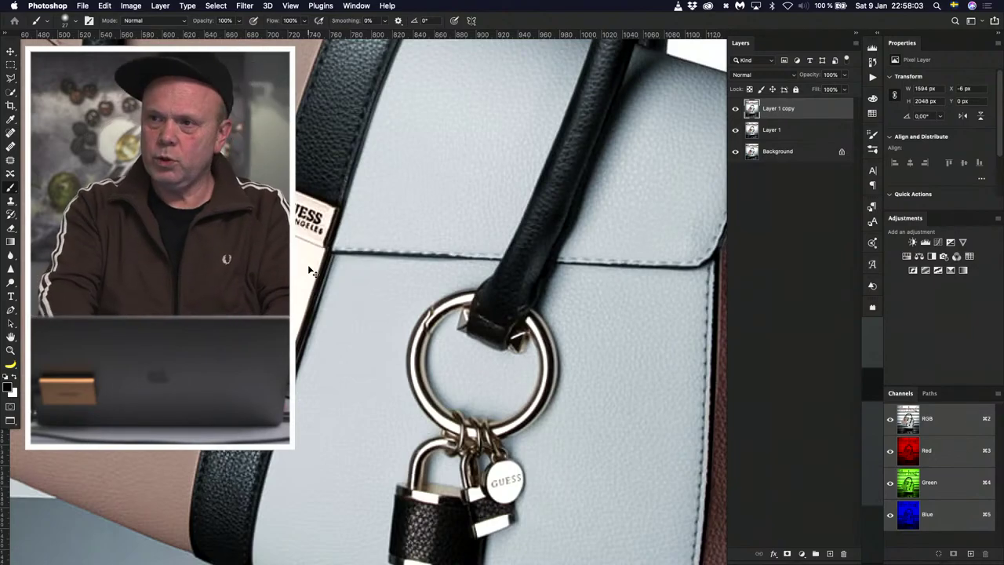
pyautogui.press('super+0')
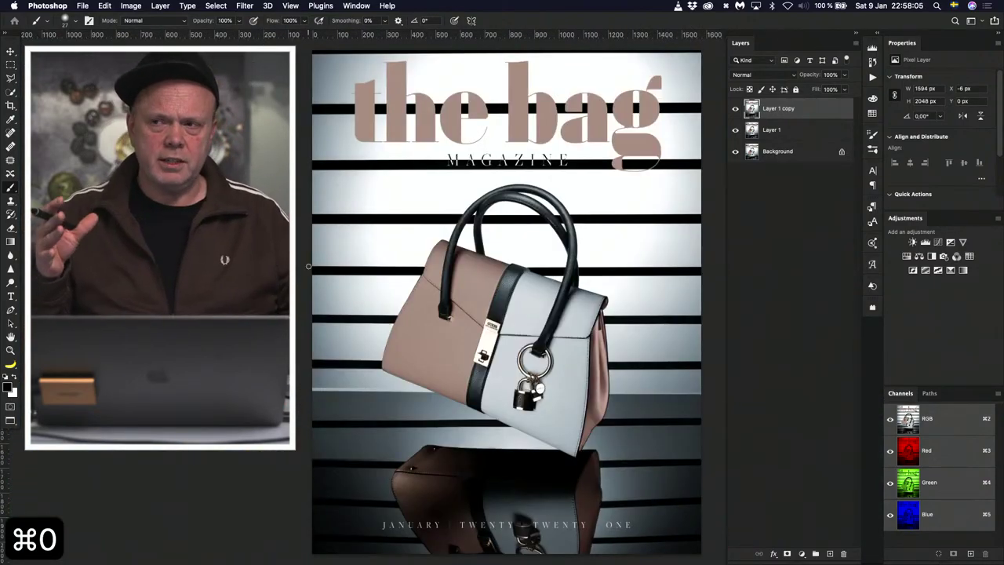